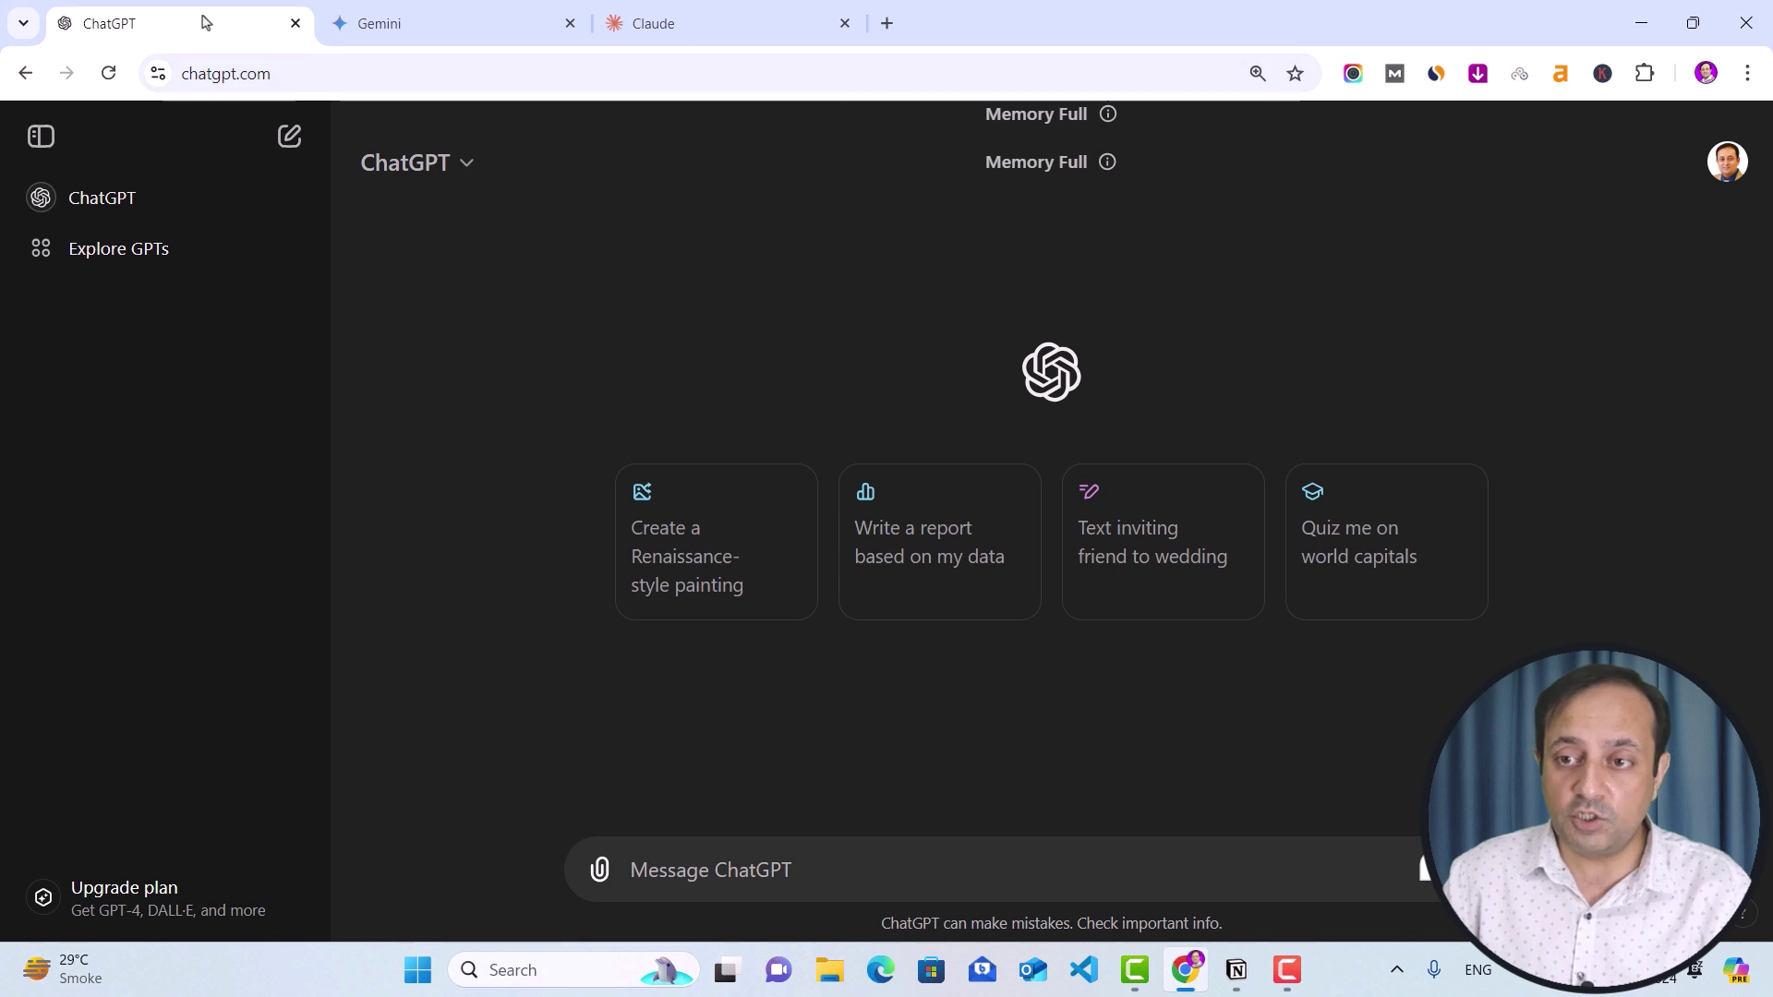
Look over the open Gemini and Claude chat pages, ending on the ChatGPT page
left_click(387, 37)
left_click(693, 37)
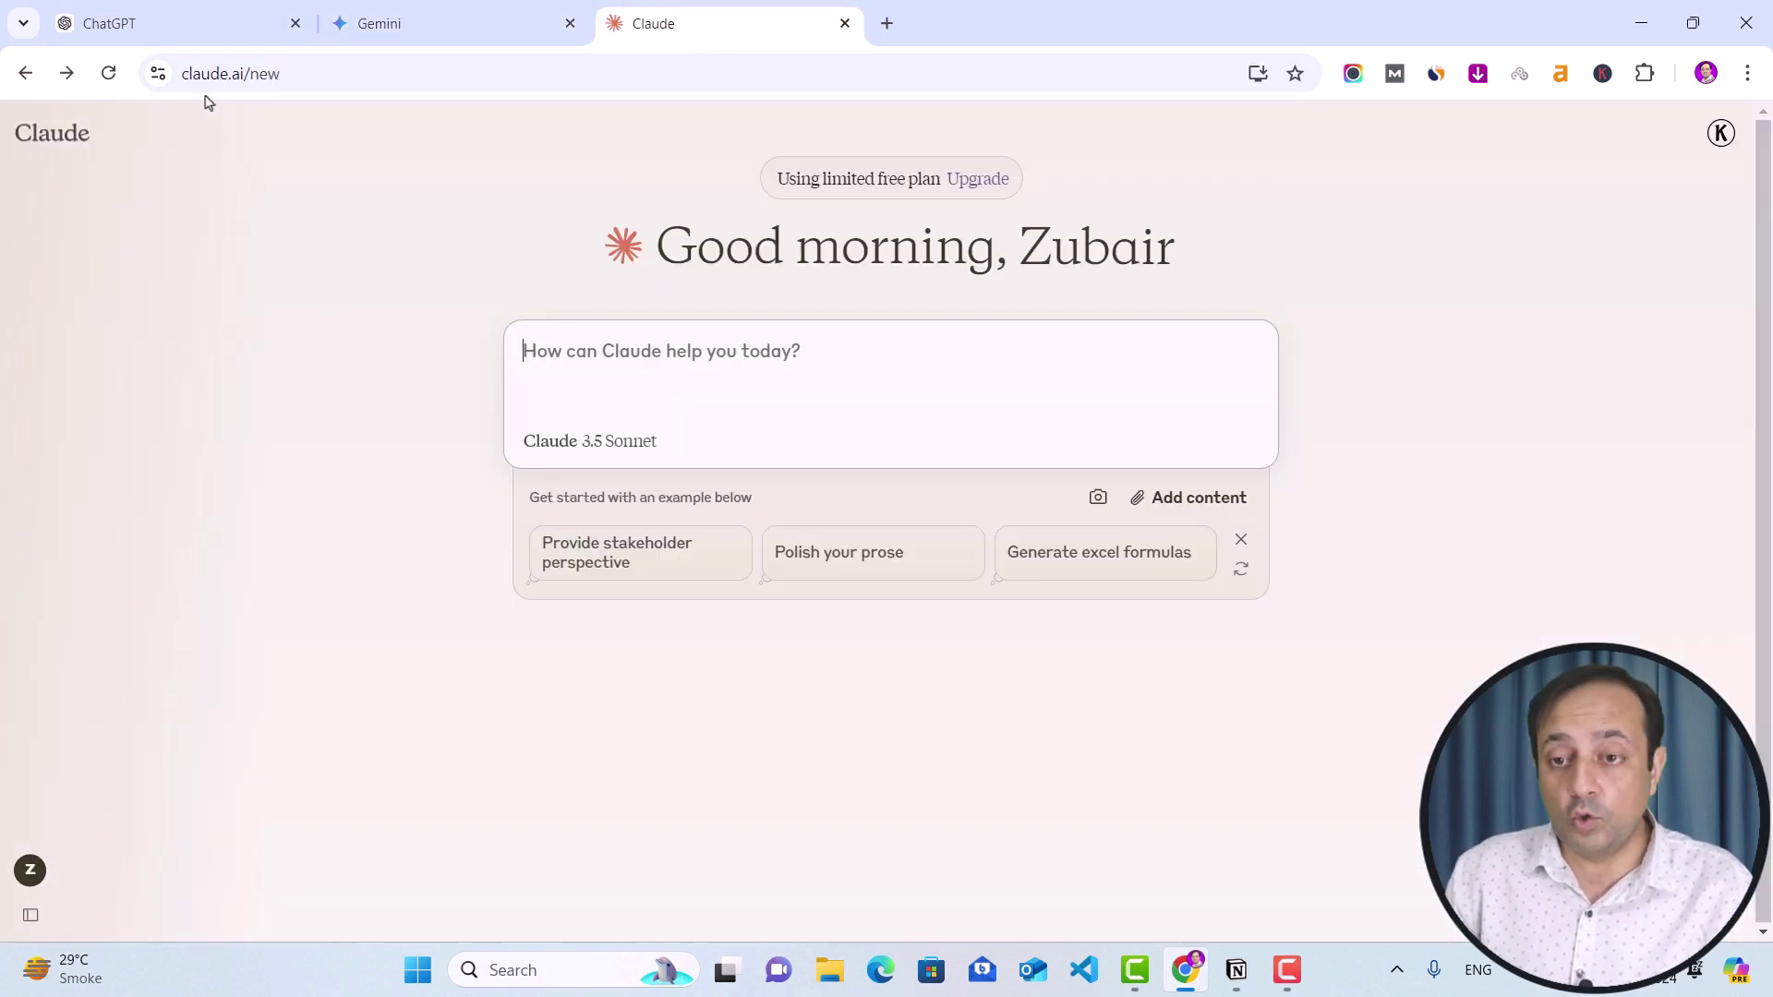
left_click(196, 33)
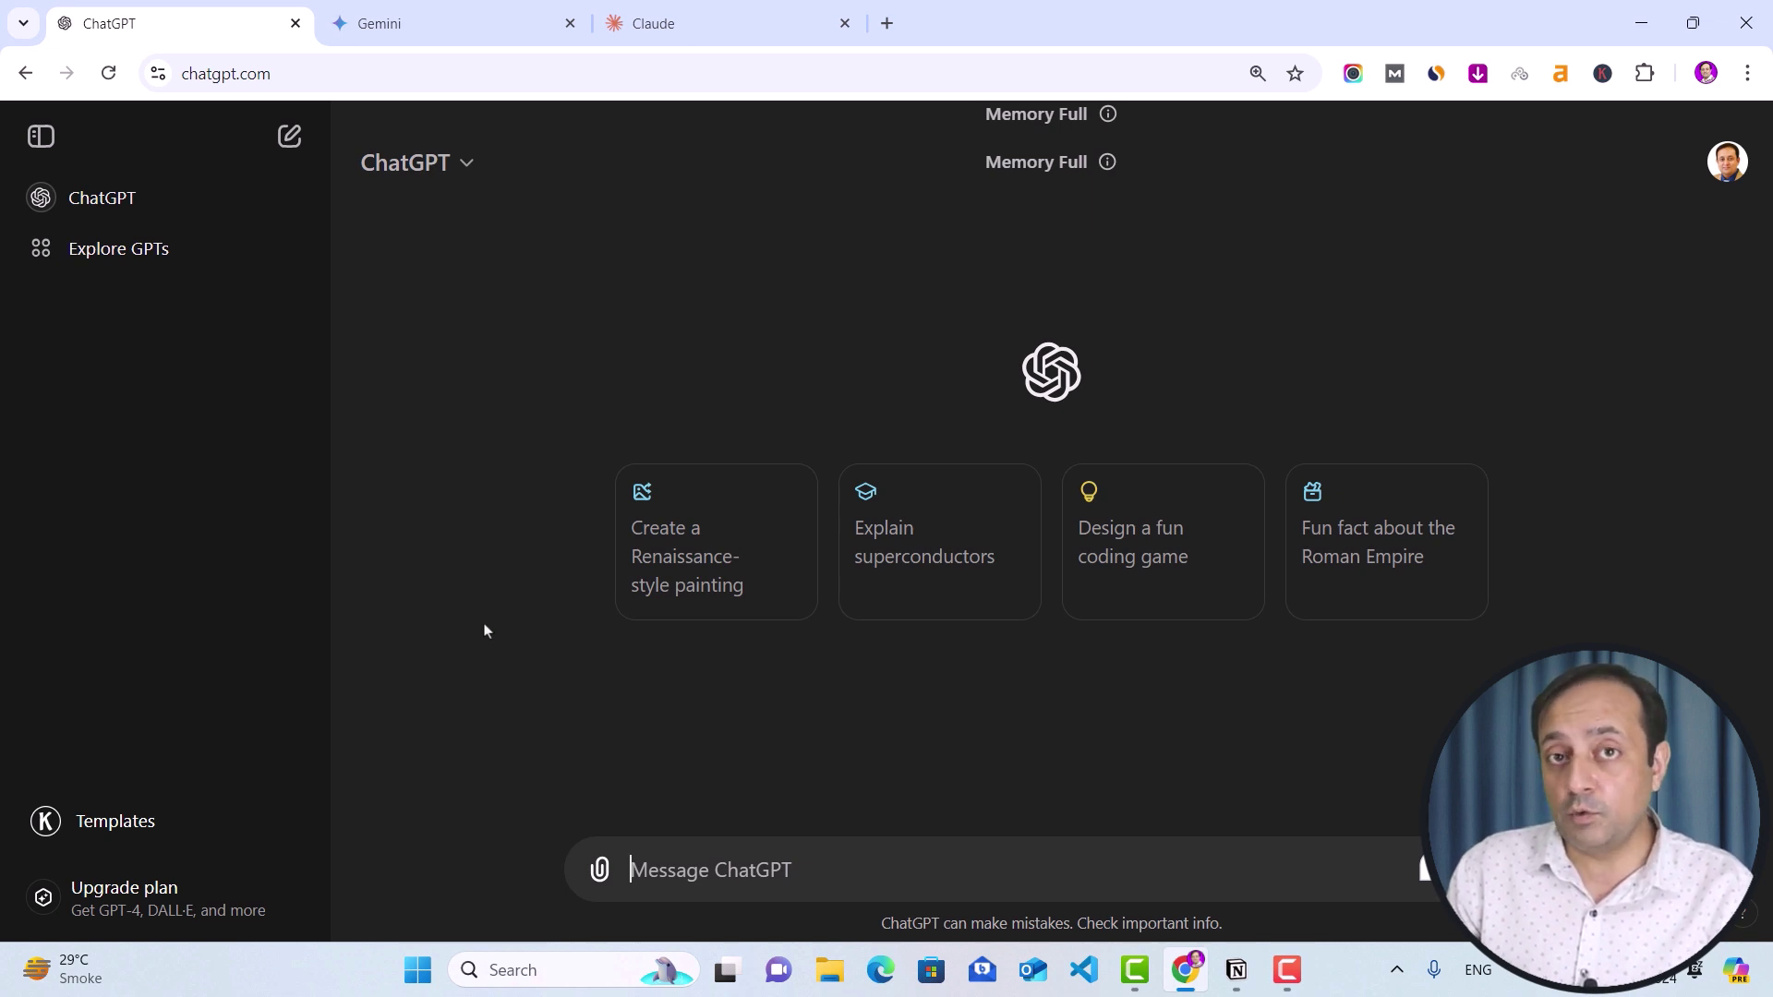
Switch to Notion, expand the Research Keywords section and highlight the suggested free keyword research tools
left_click(1238, 969)
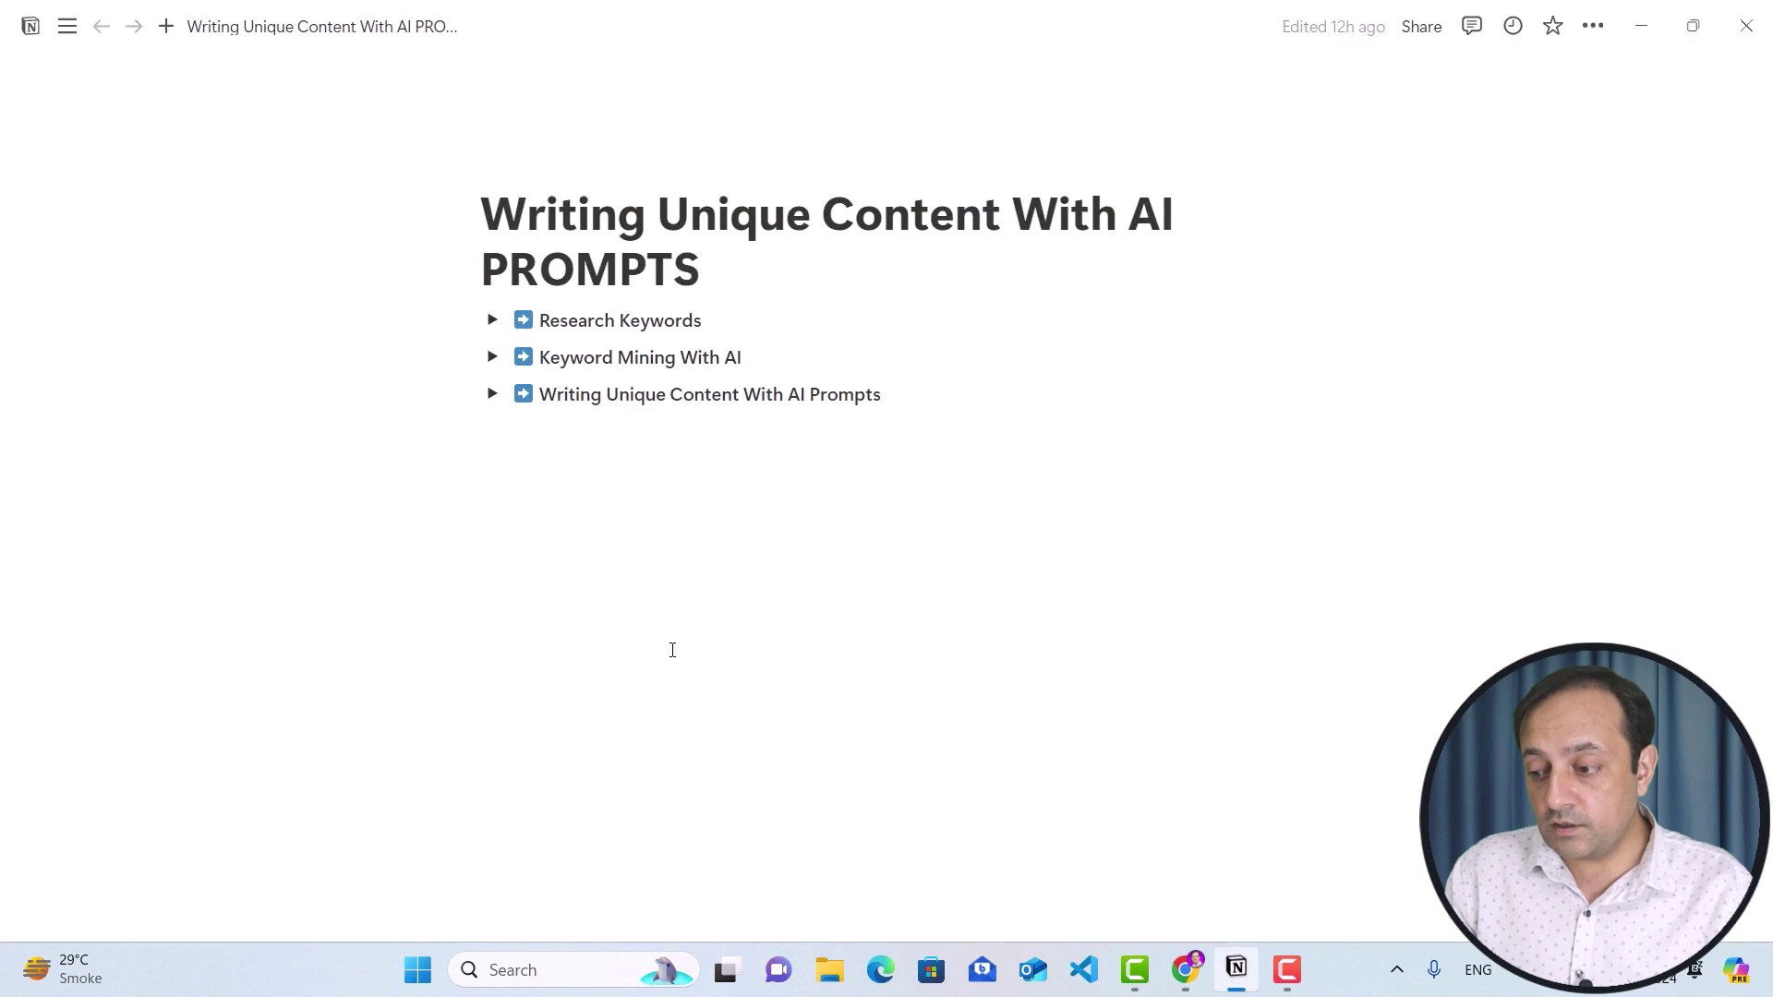
left_click(492, 319)
left_click_drag(538, 472, 640, 496)
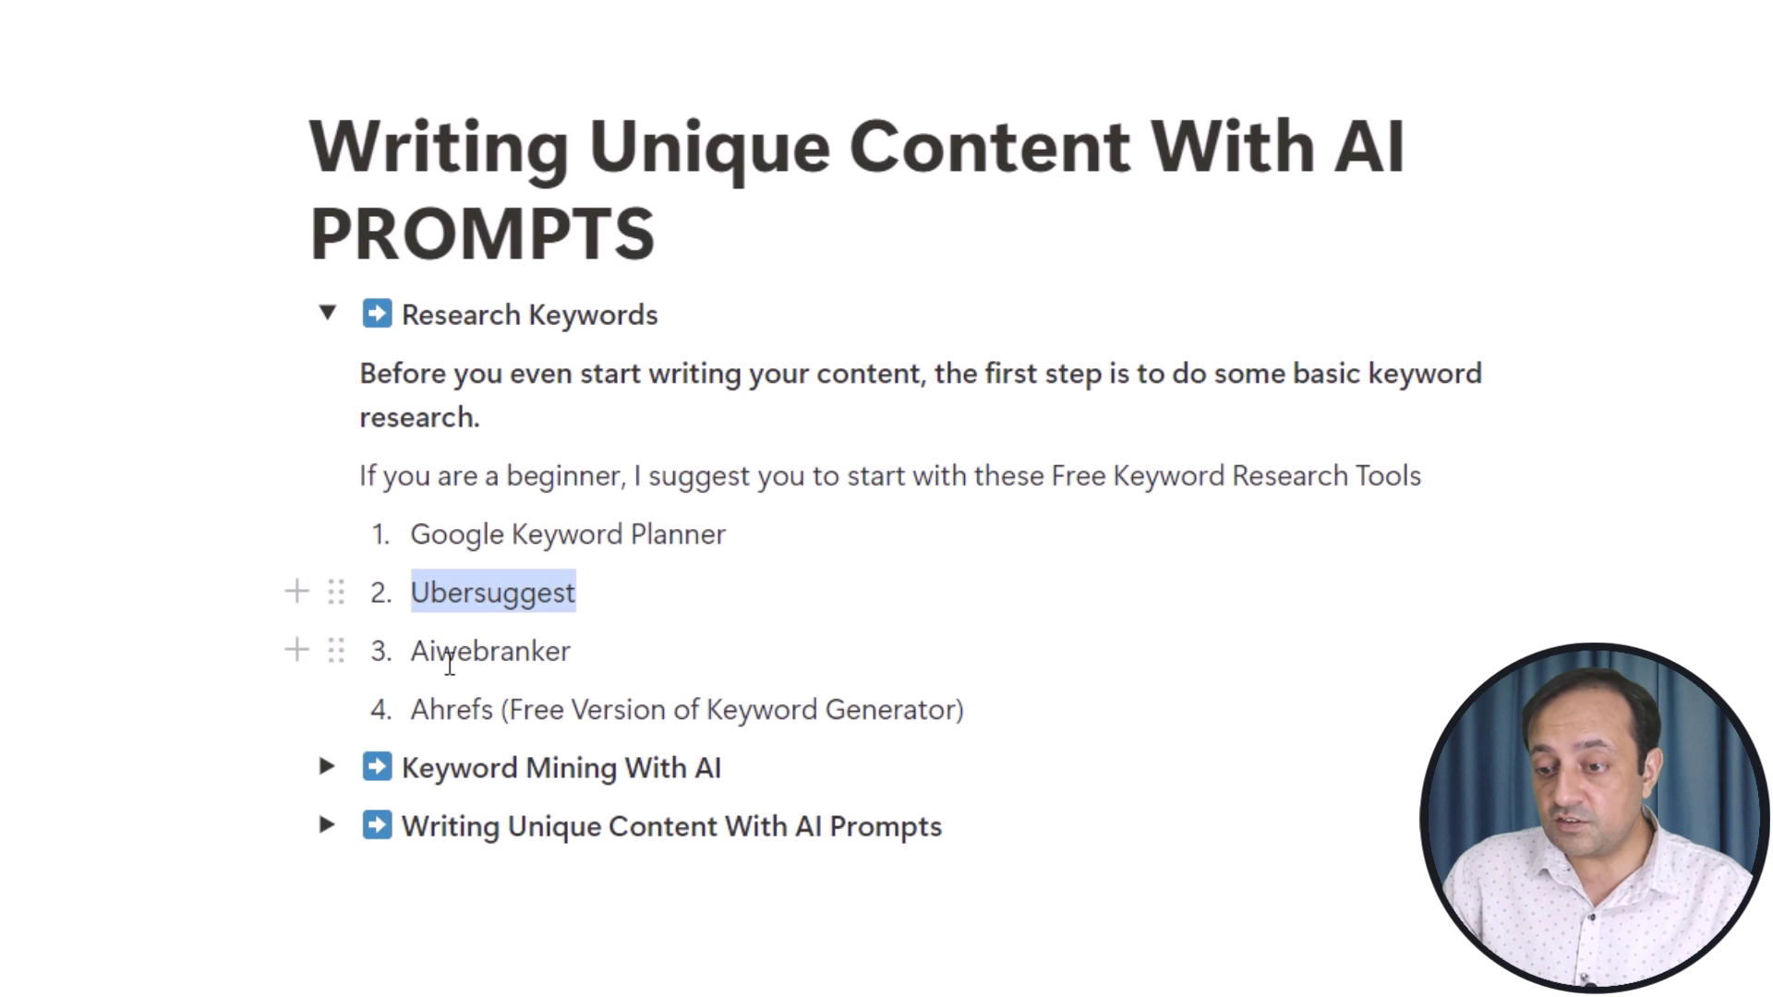
left_click_drag(412, 652, 605, 661)
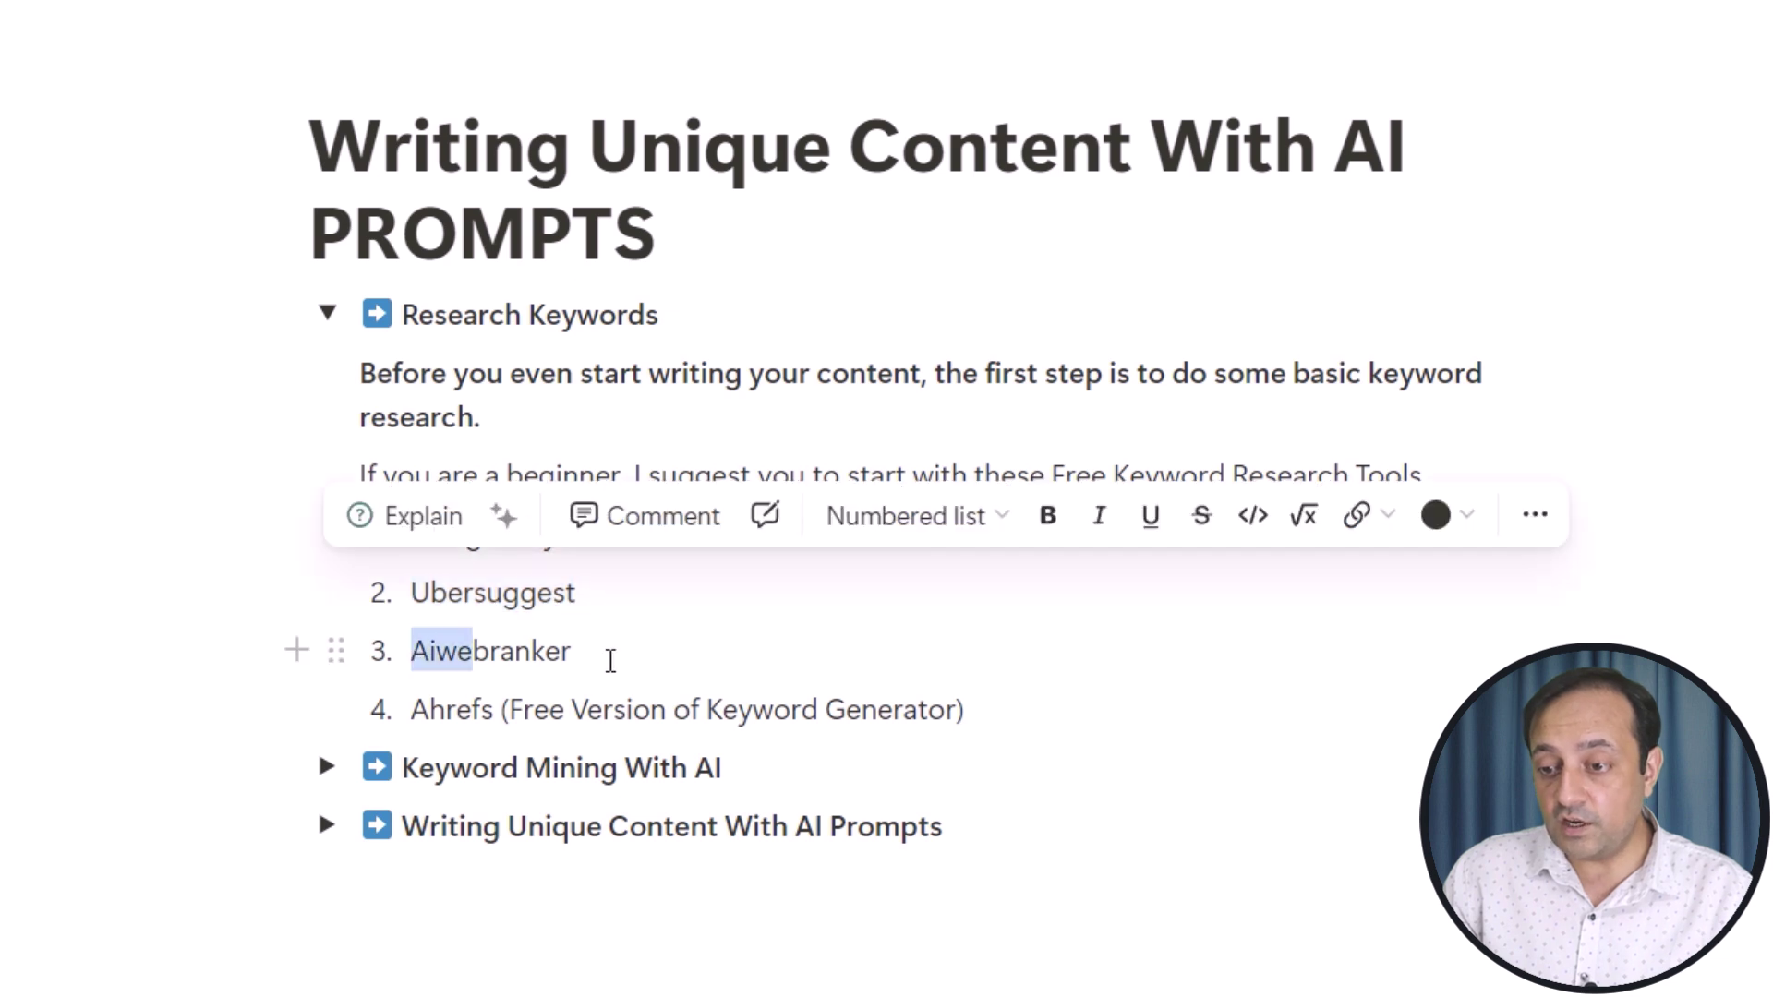
left_click_drag(411, 707, 974, 700)
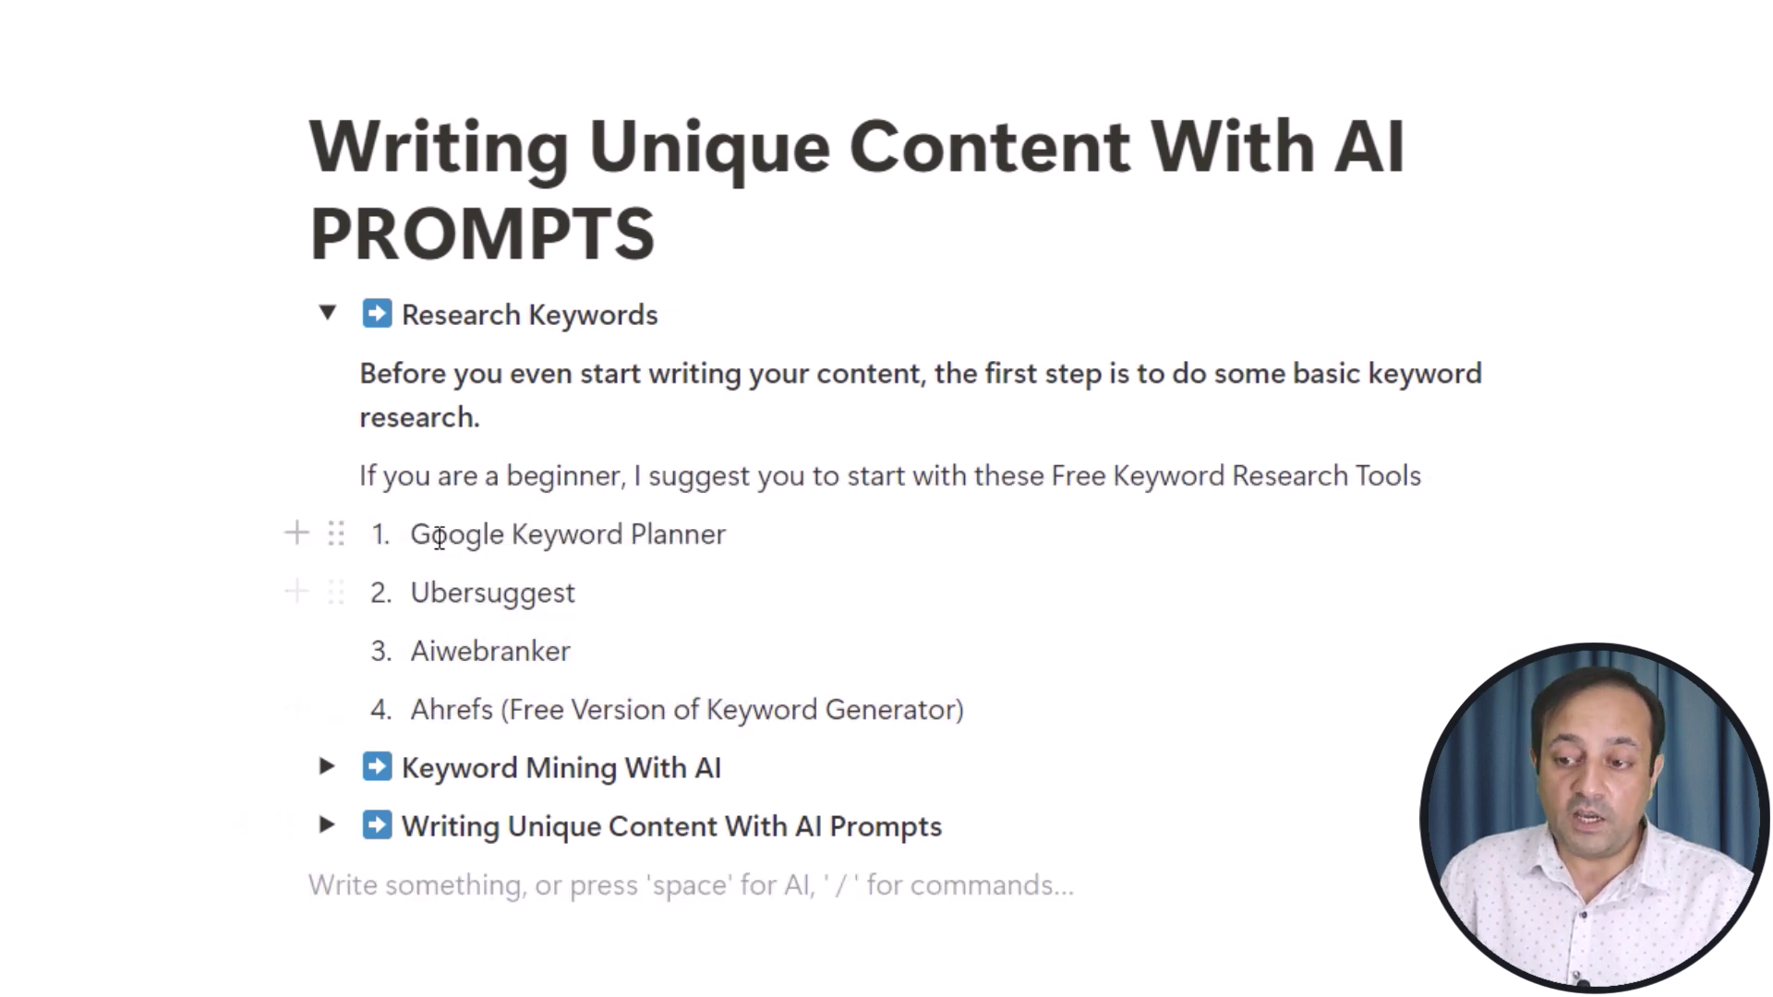
left_click_drag(412, 535, 731, 506)
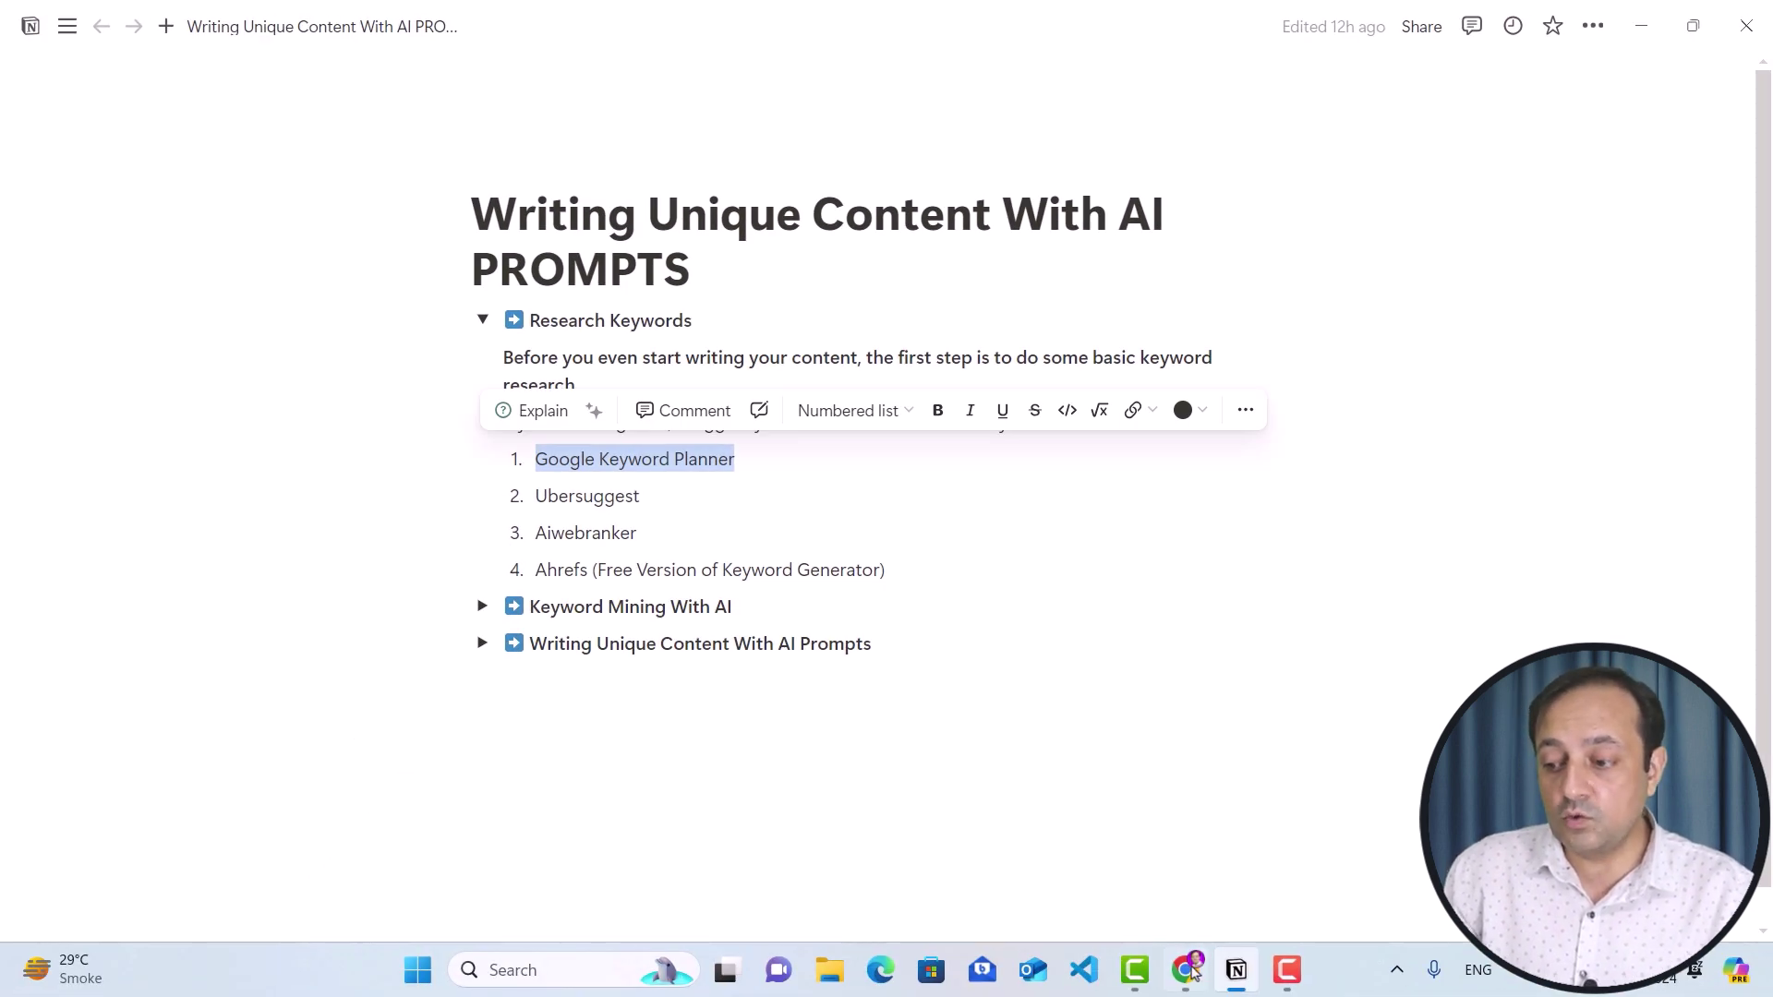
Switch to Google Ads in Chrome and open the Keyword Planner
left_click(1191, 970)
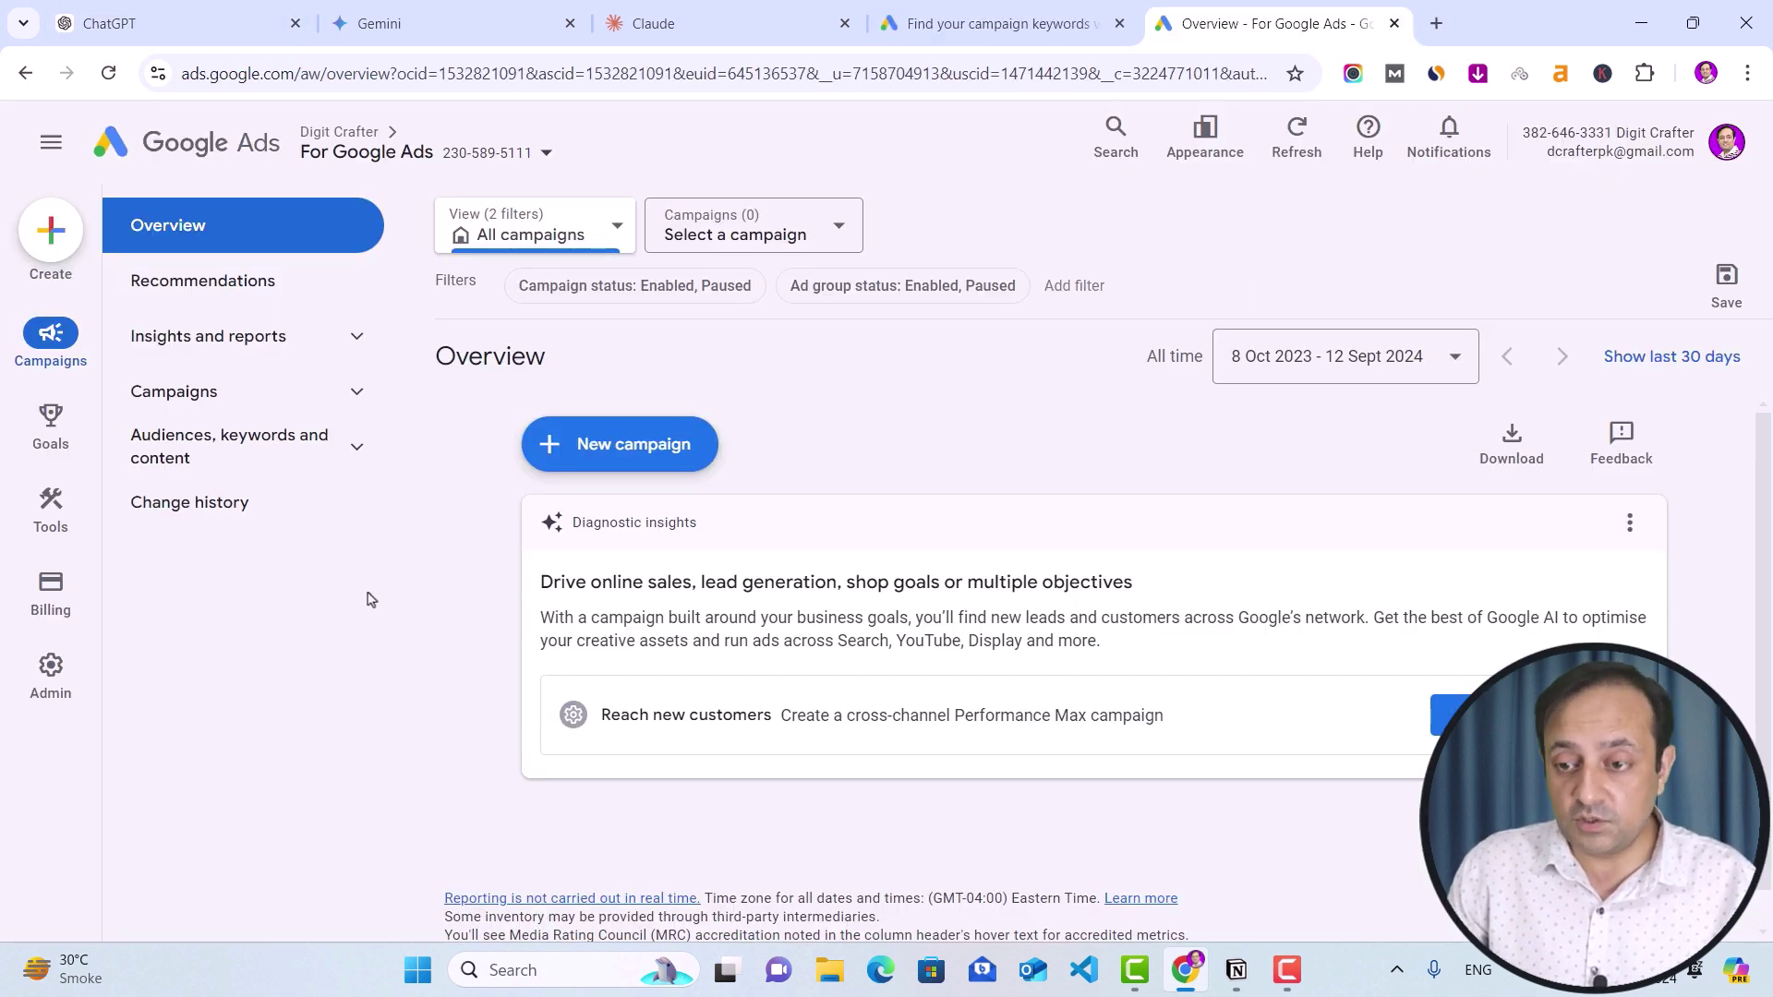
mouse_move(54, 504)
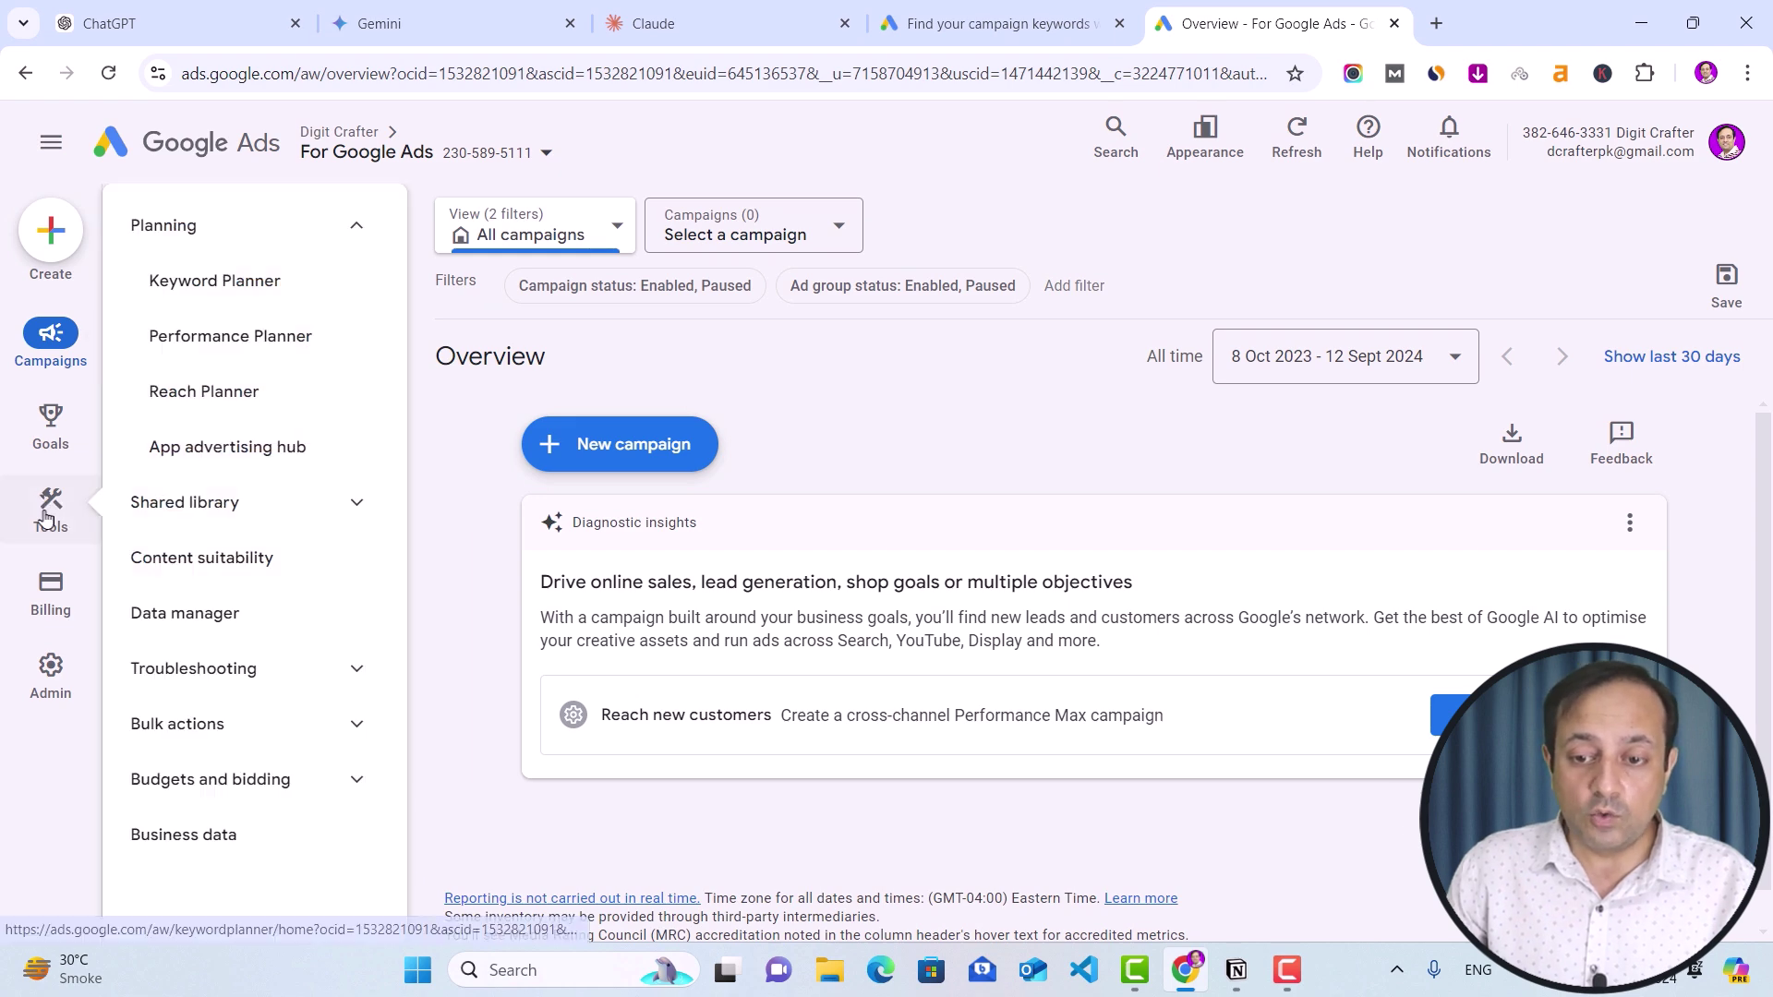
left_click(228, 290)
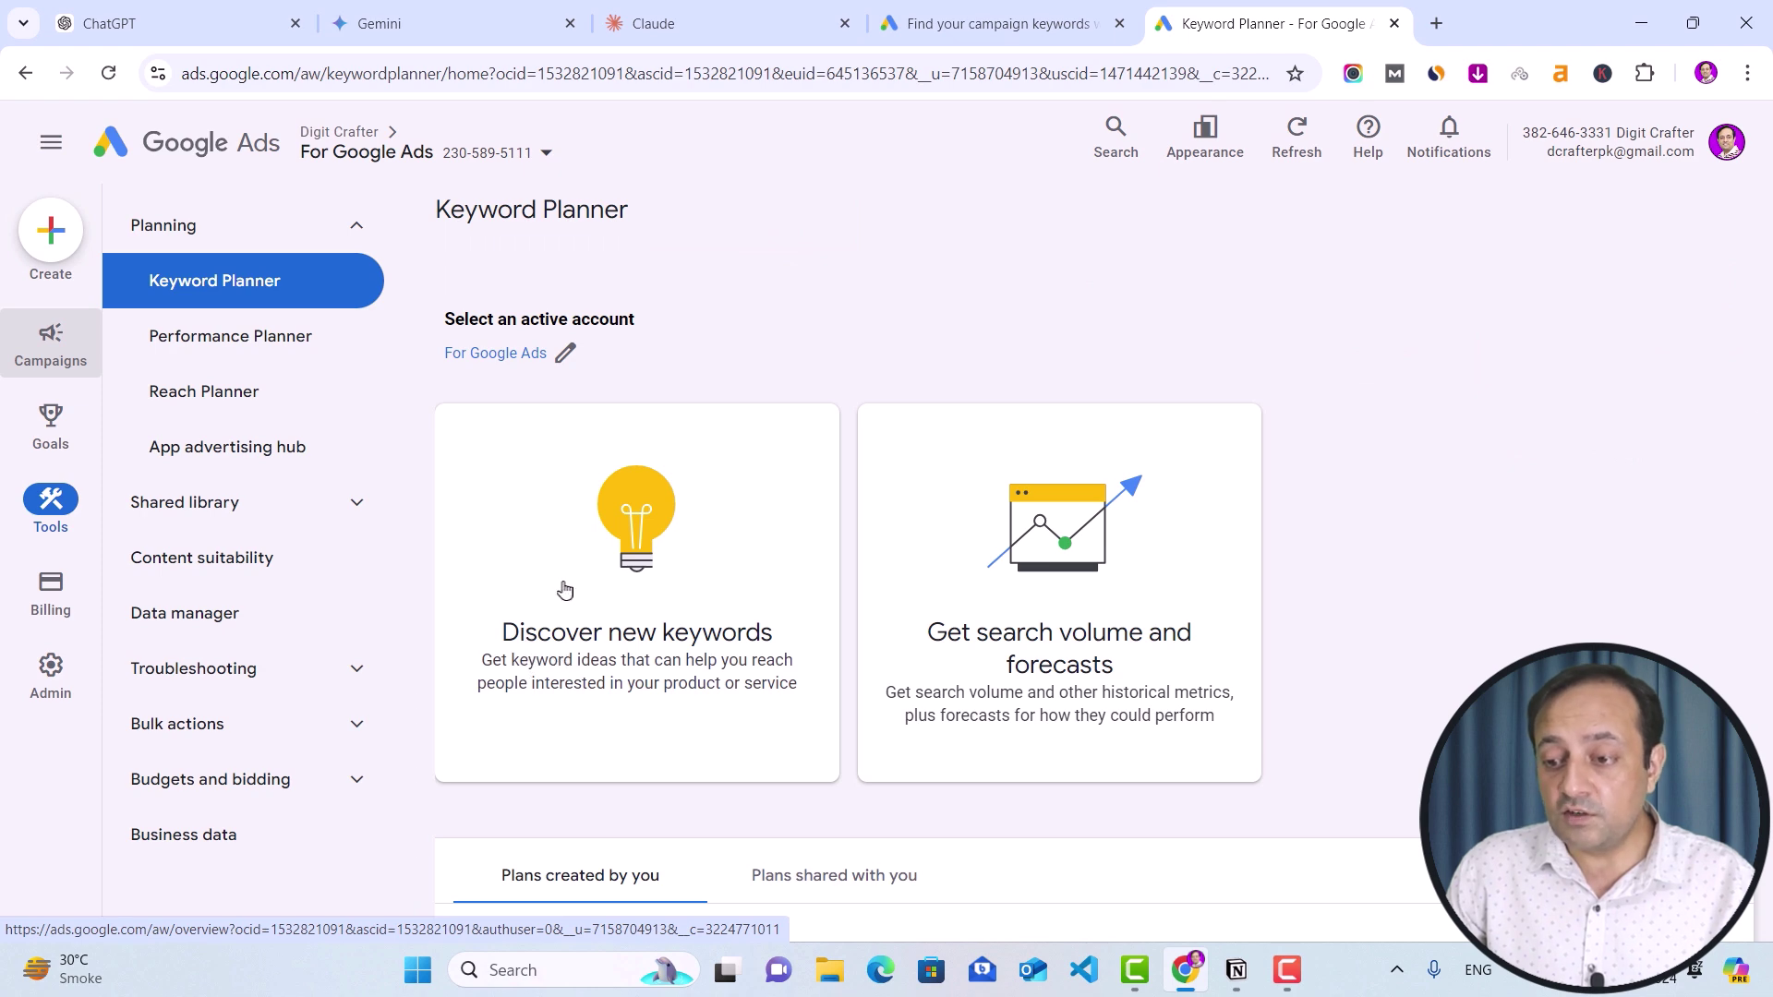
Discover new keywords for "SEO FOR BEGINNERS", keeping English and United States, and get the results
left_click(724, 594)
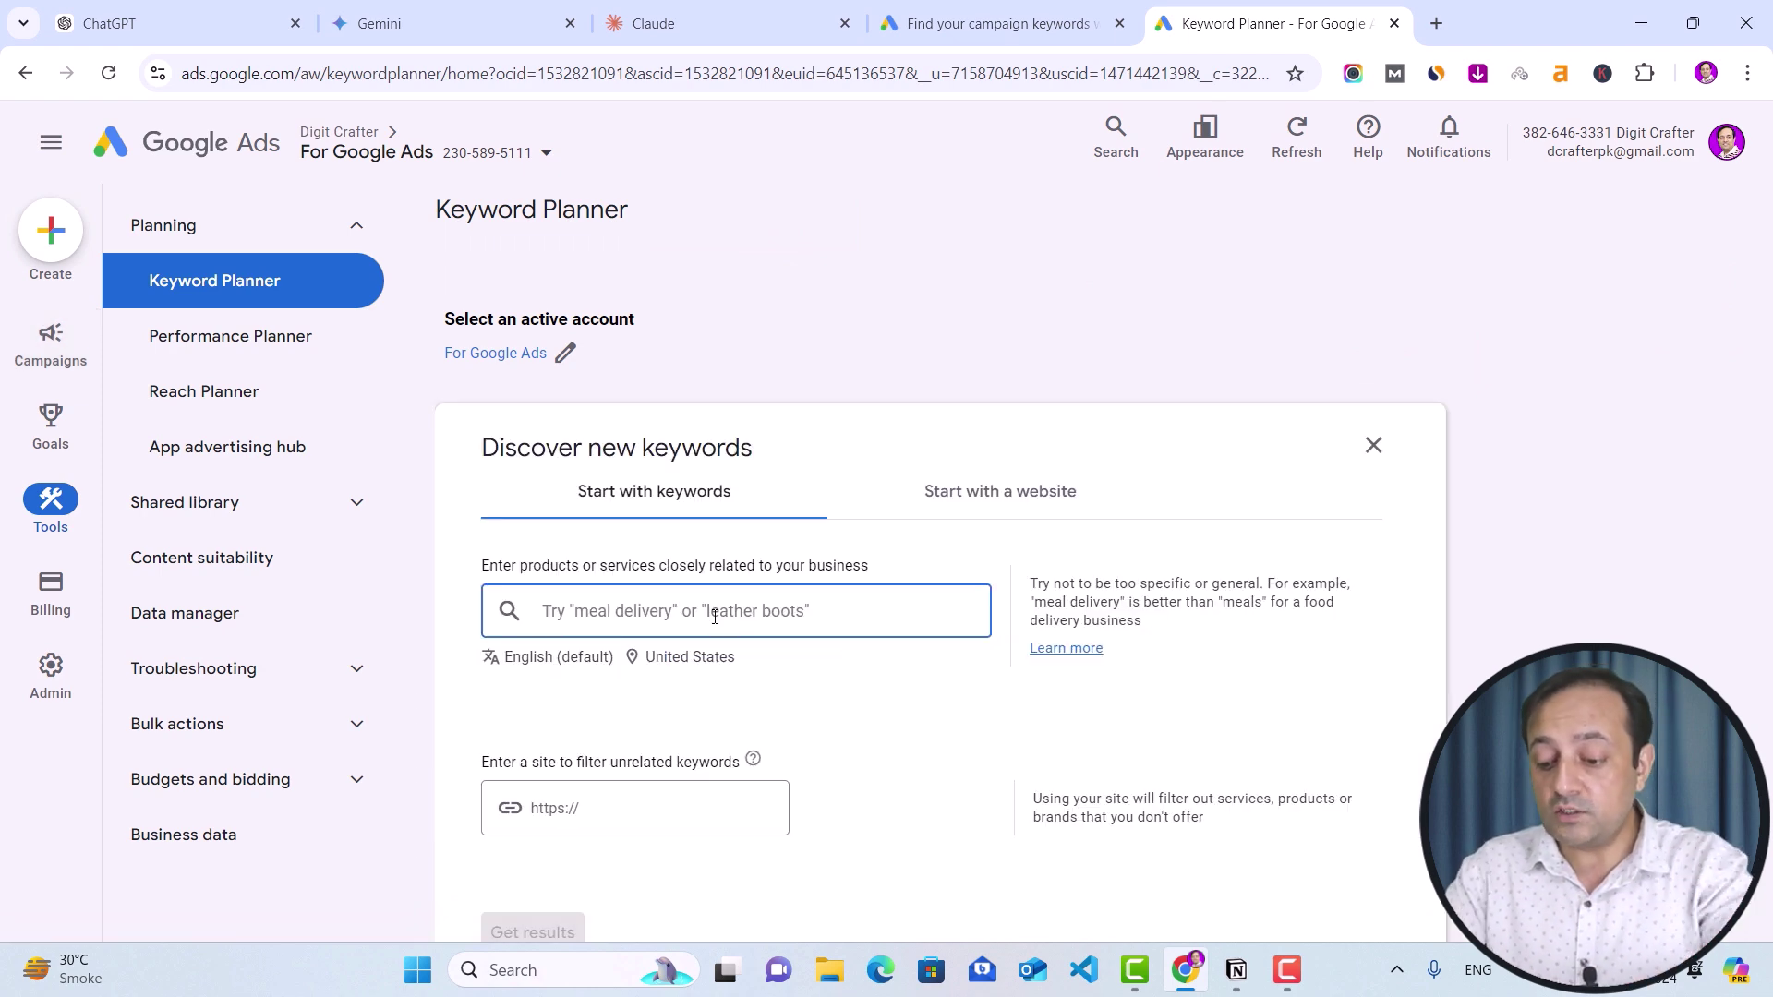
type("SEO FOR BEGINNERS")
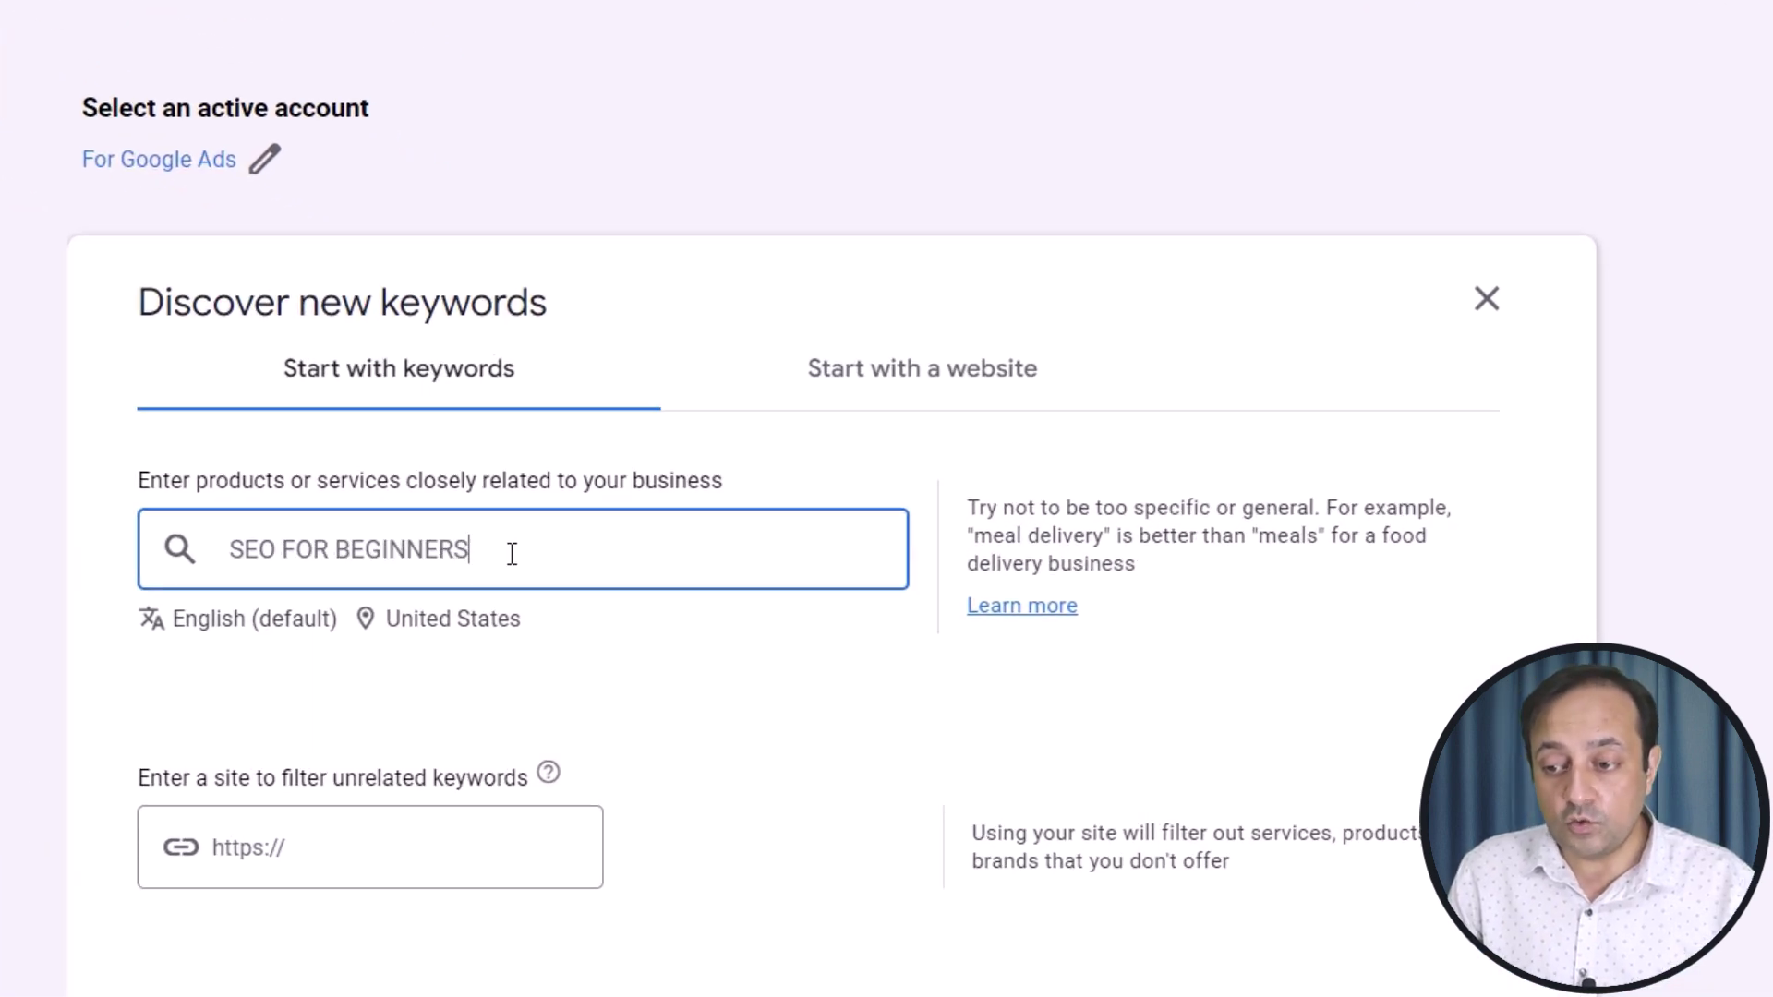
left_click_drag(513, 553, 229, 550)
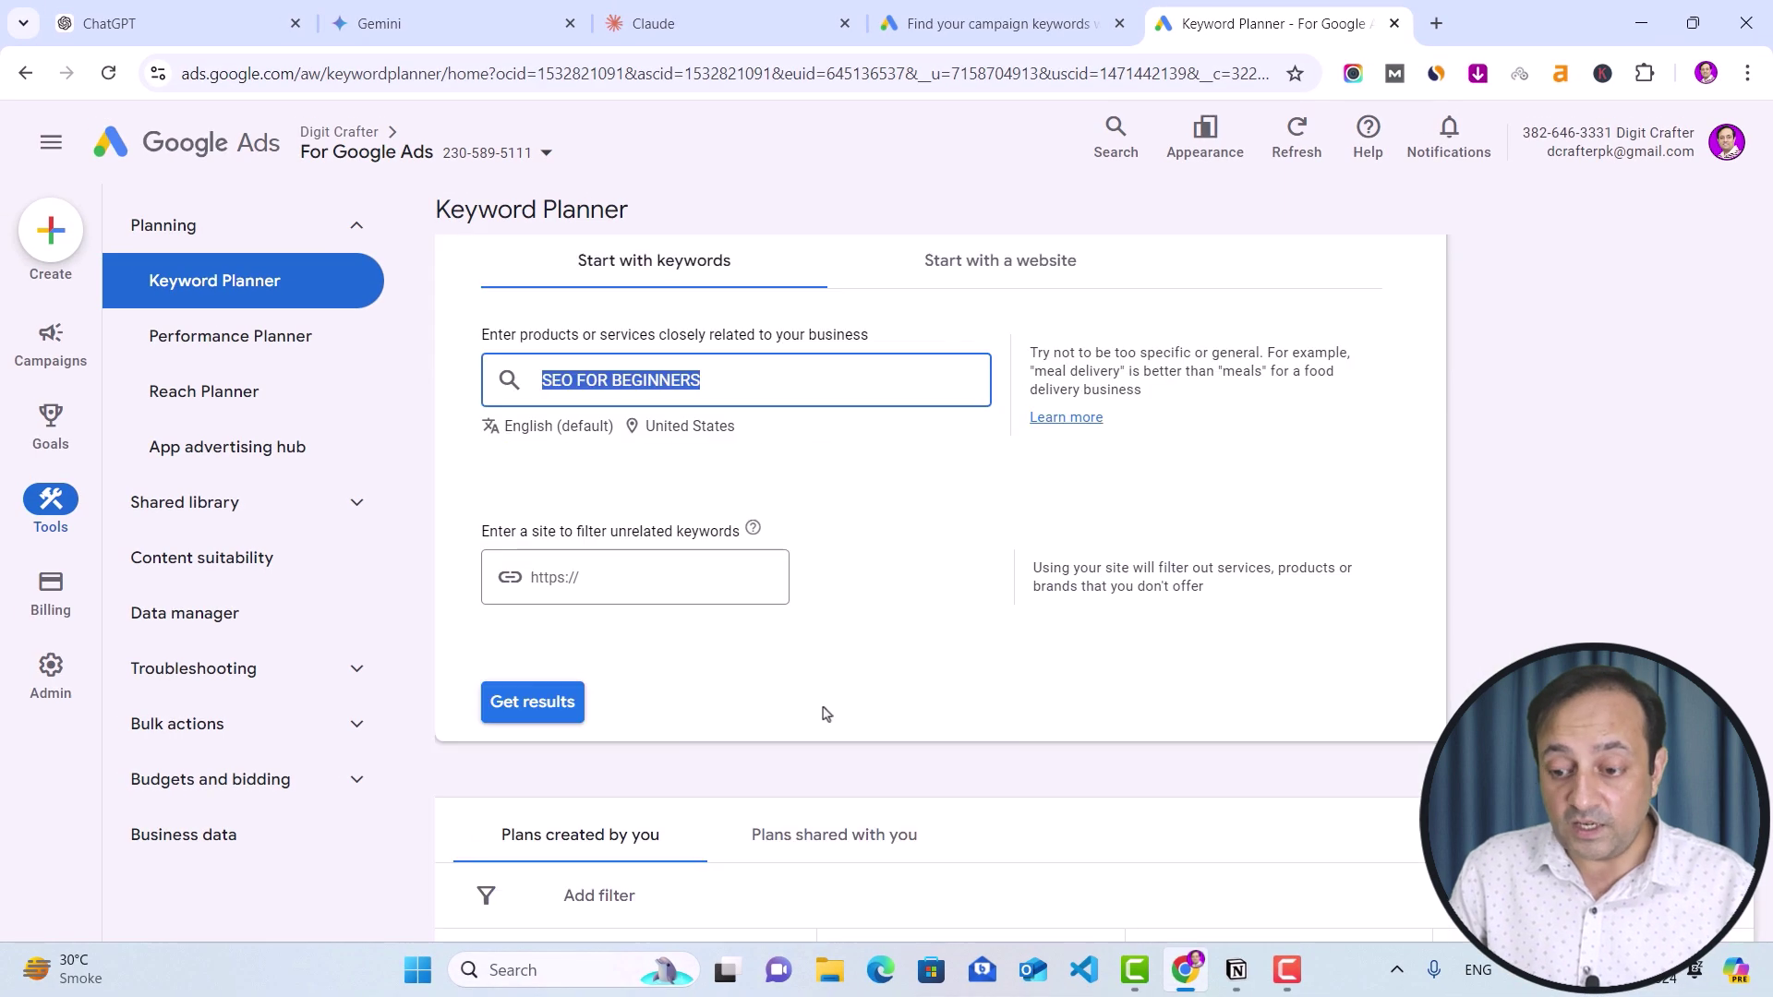
left_click(537, 711)
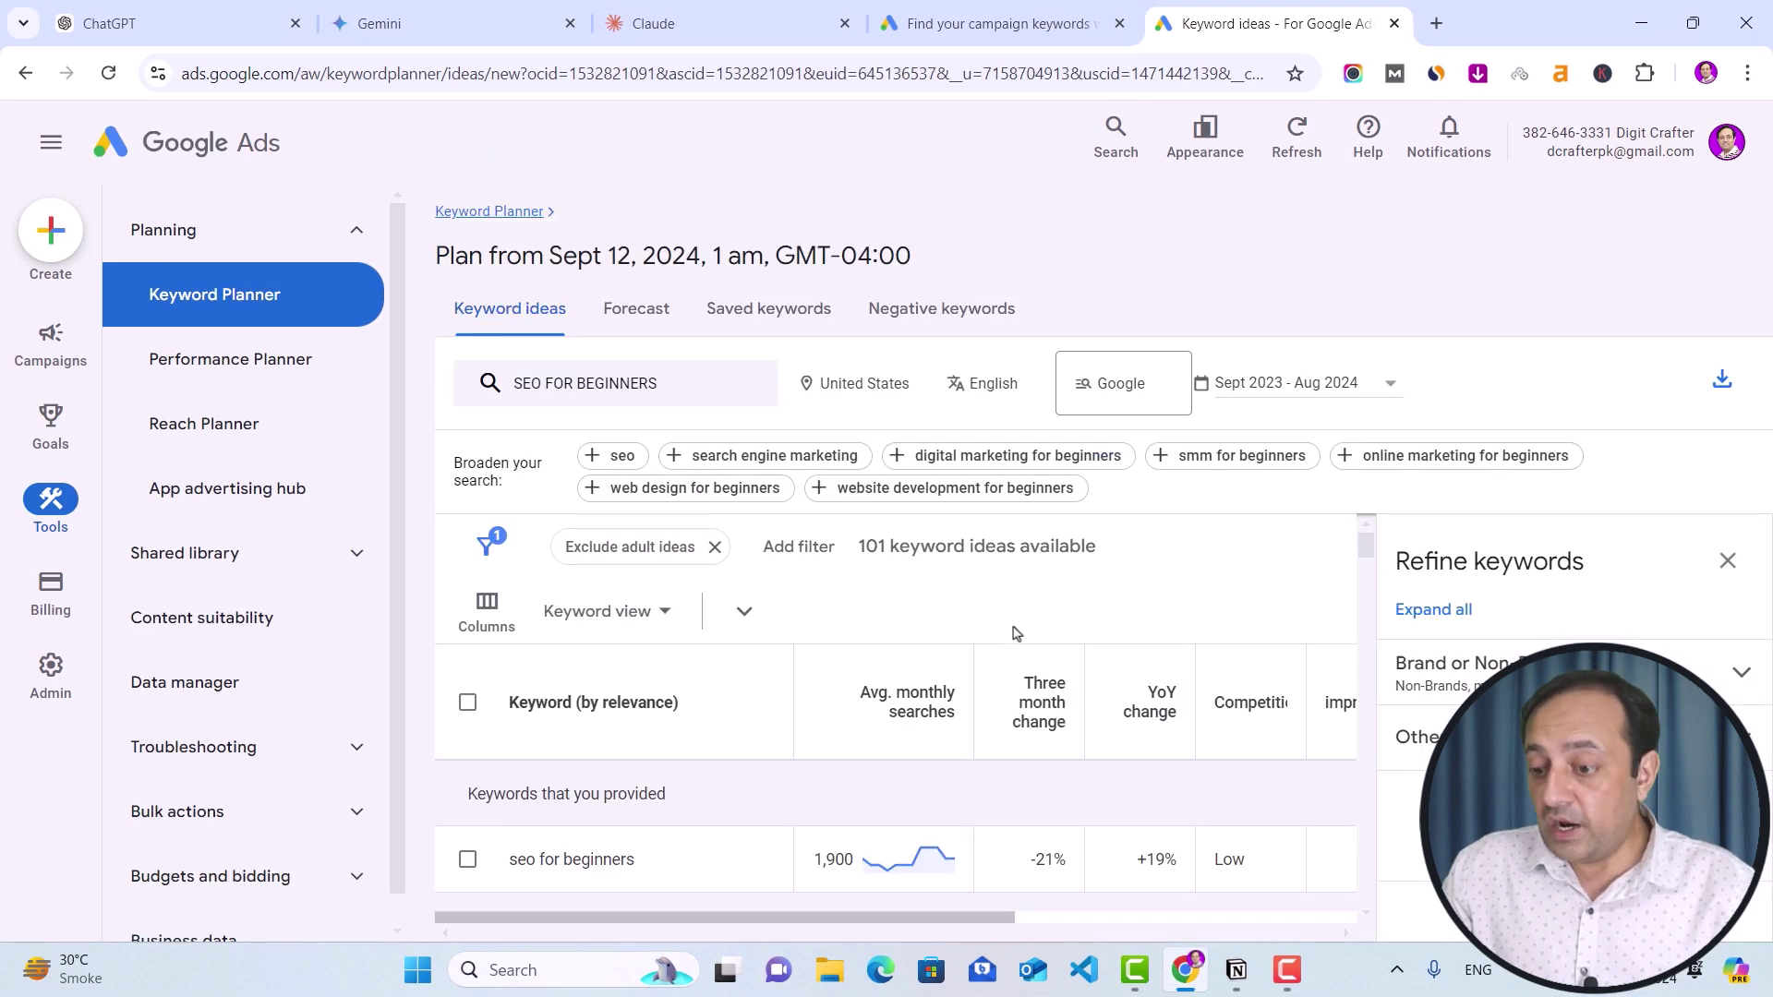
Review the keyword ideas' metrics, then download them as a CSV file and open it from the Downloads folder
mouse_move(1010, 698)
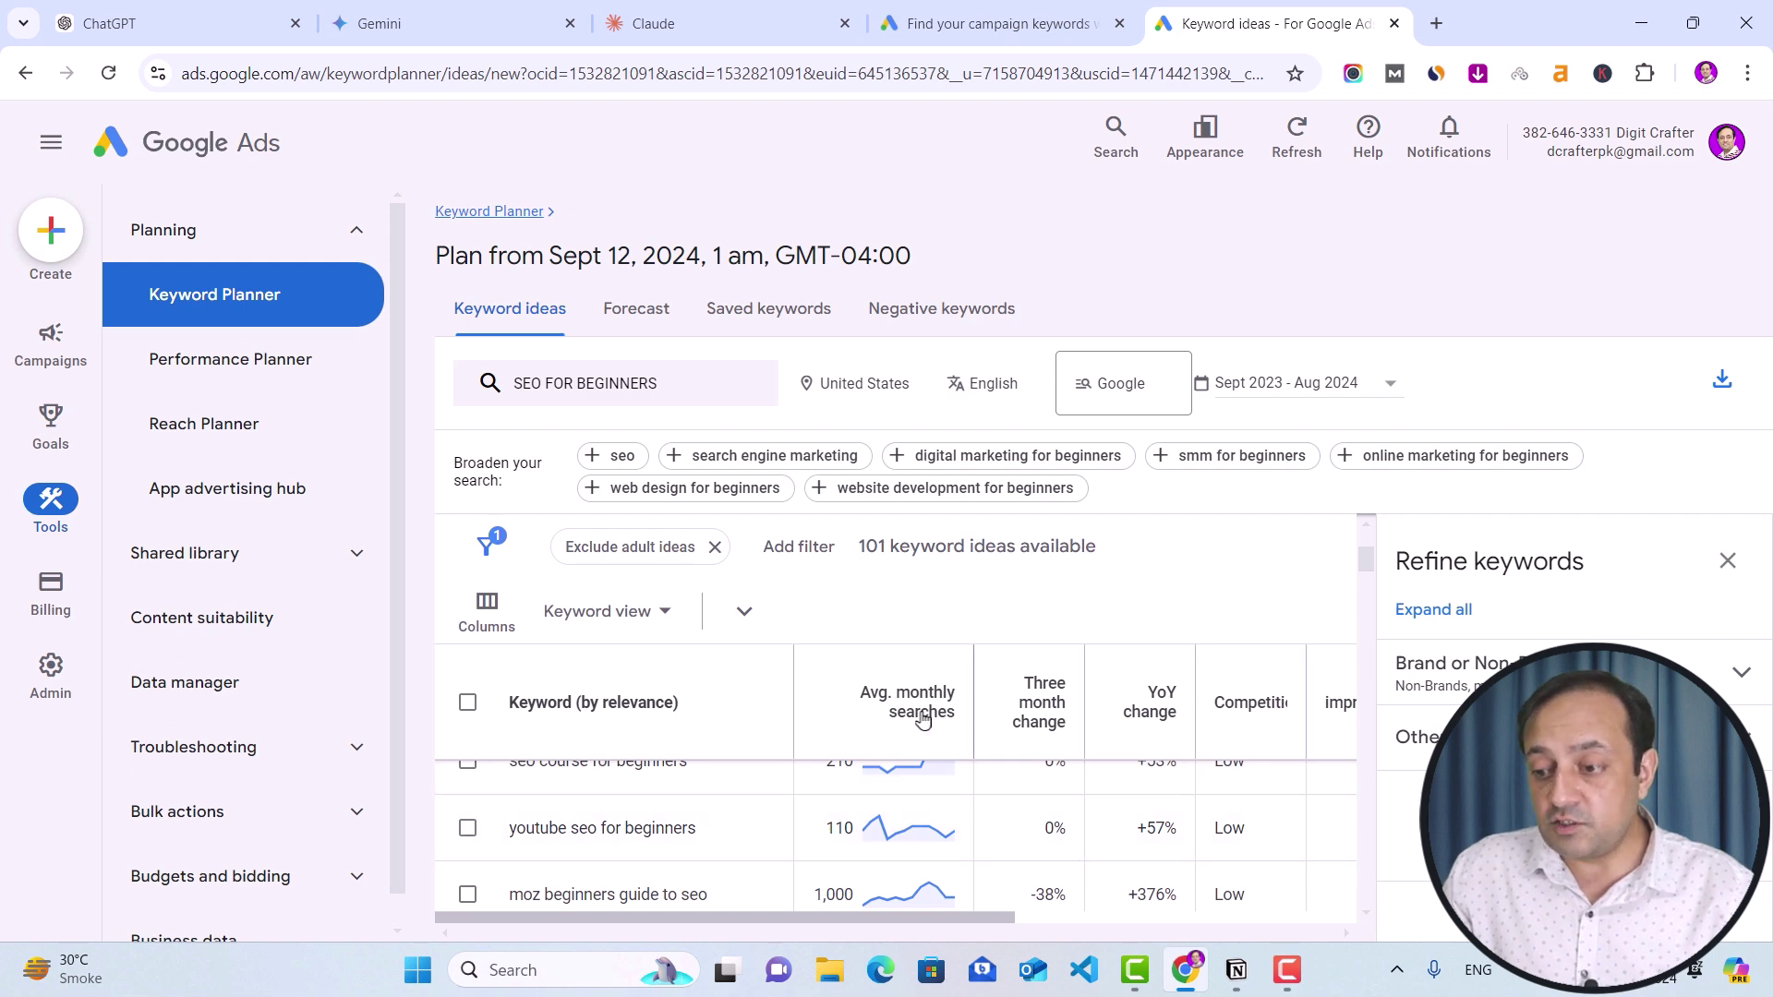
scroll(1251, 868, "up", 2)
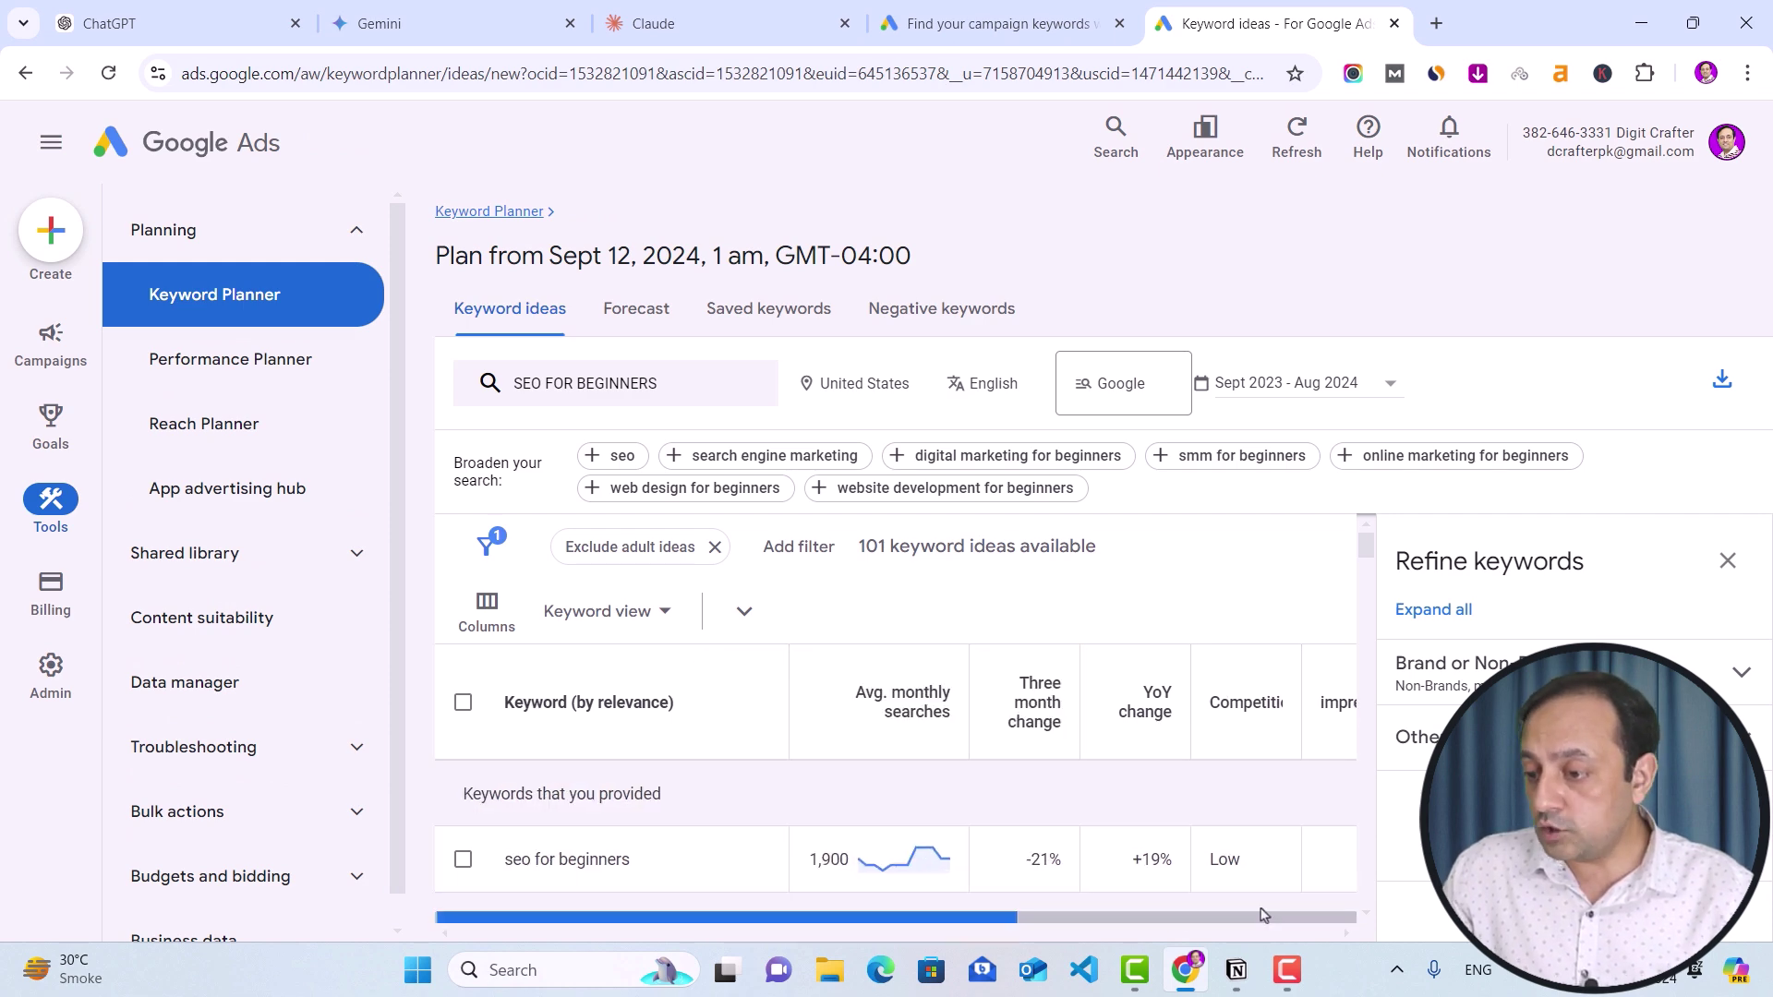
left_click(1259, 918)
scroll(1011, 821, "down", 1)
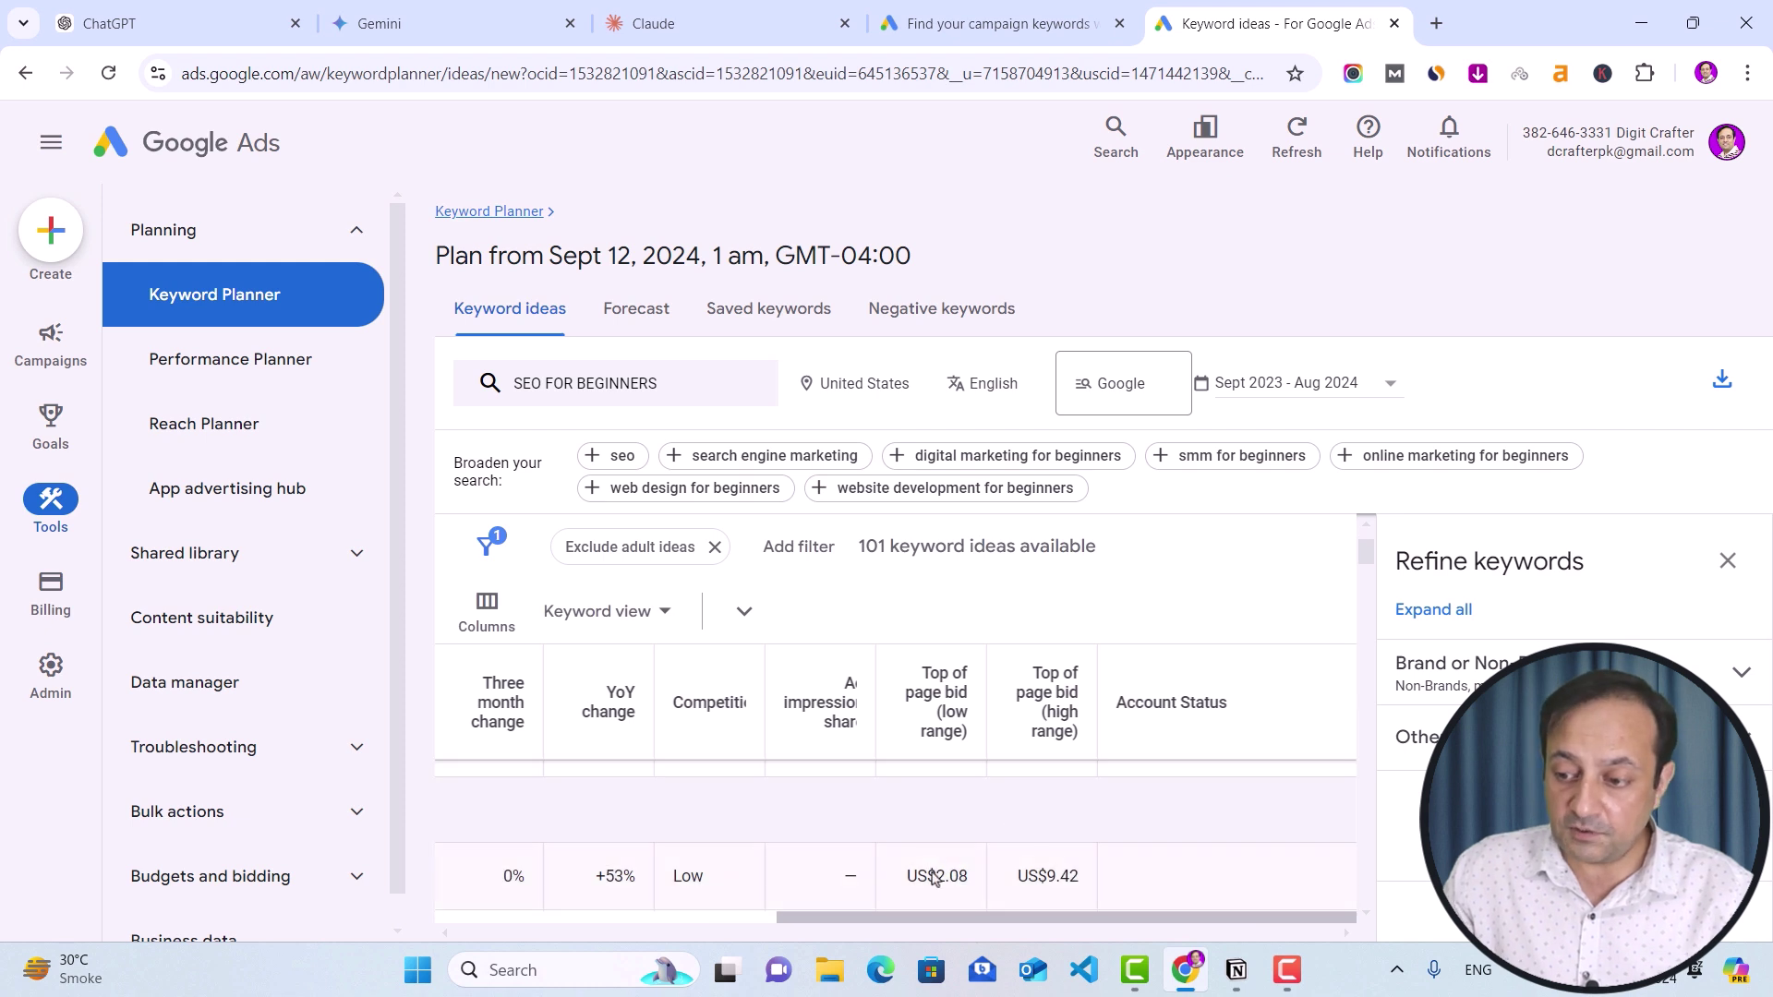
scroll(997, 826, "down", 2)
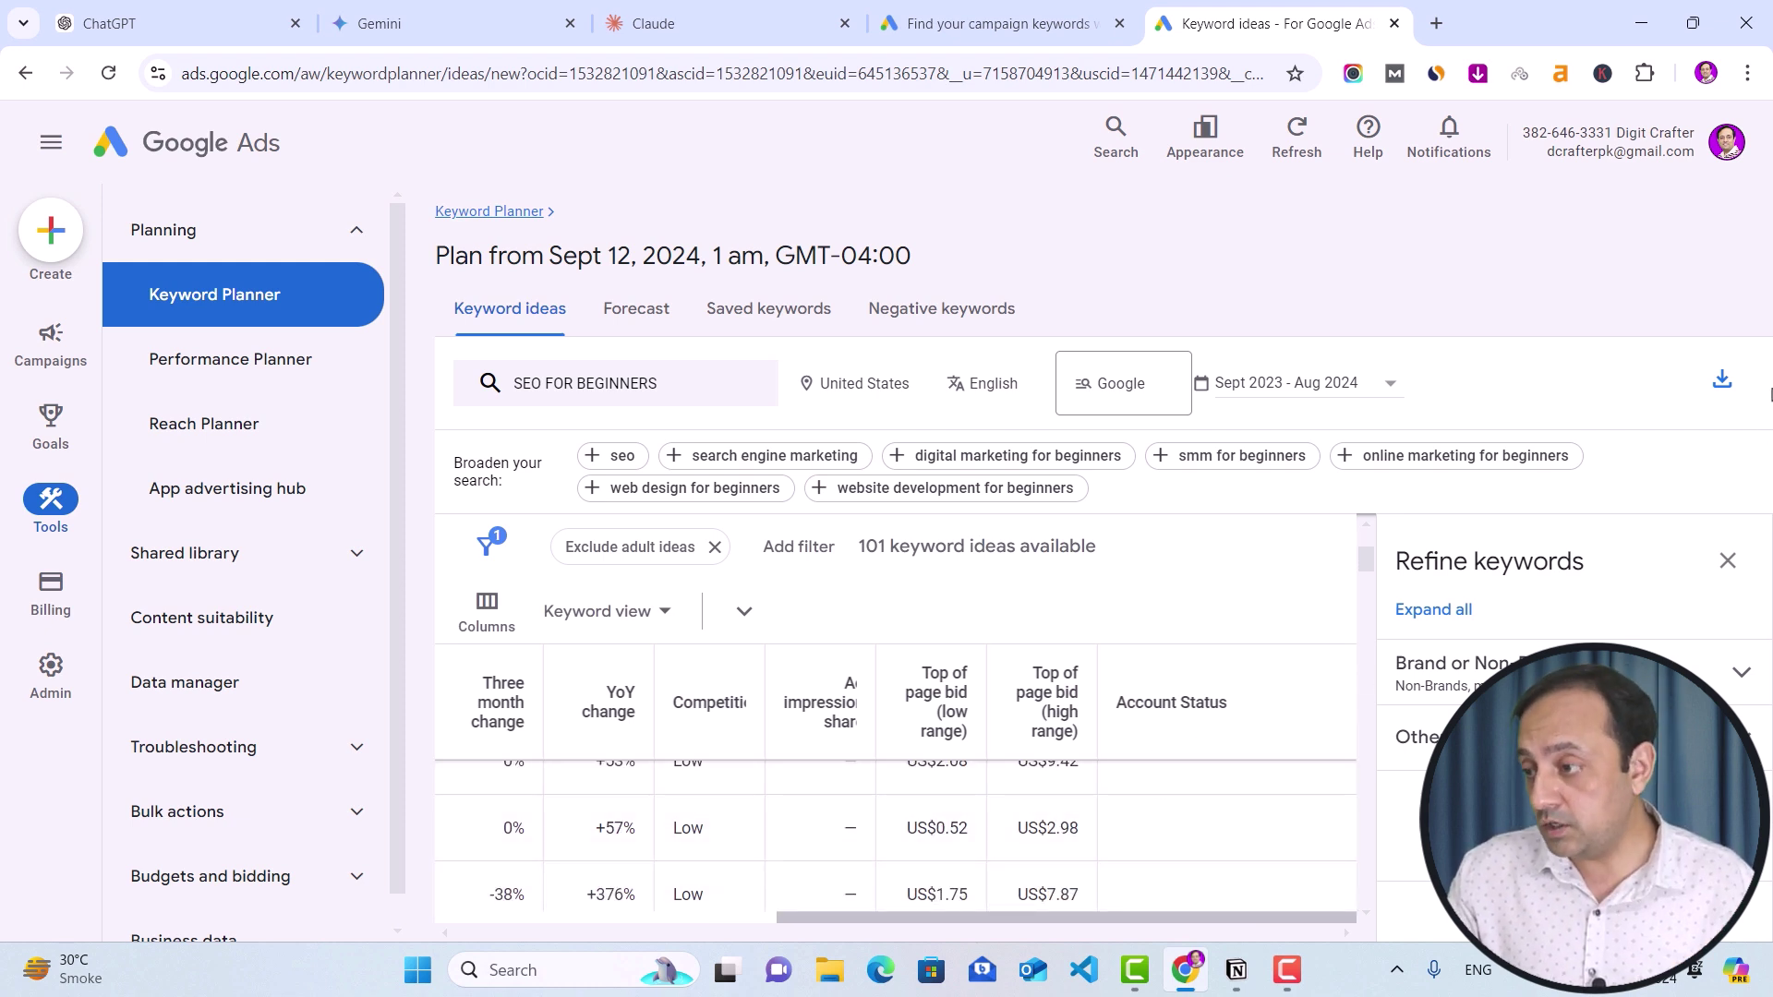
left_click(1722, 382)
left_click(1644, 418)
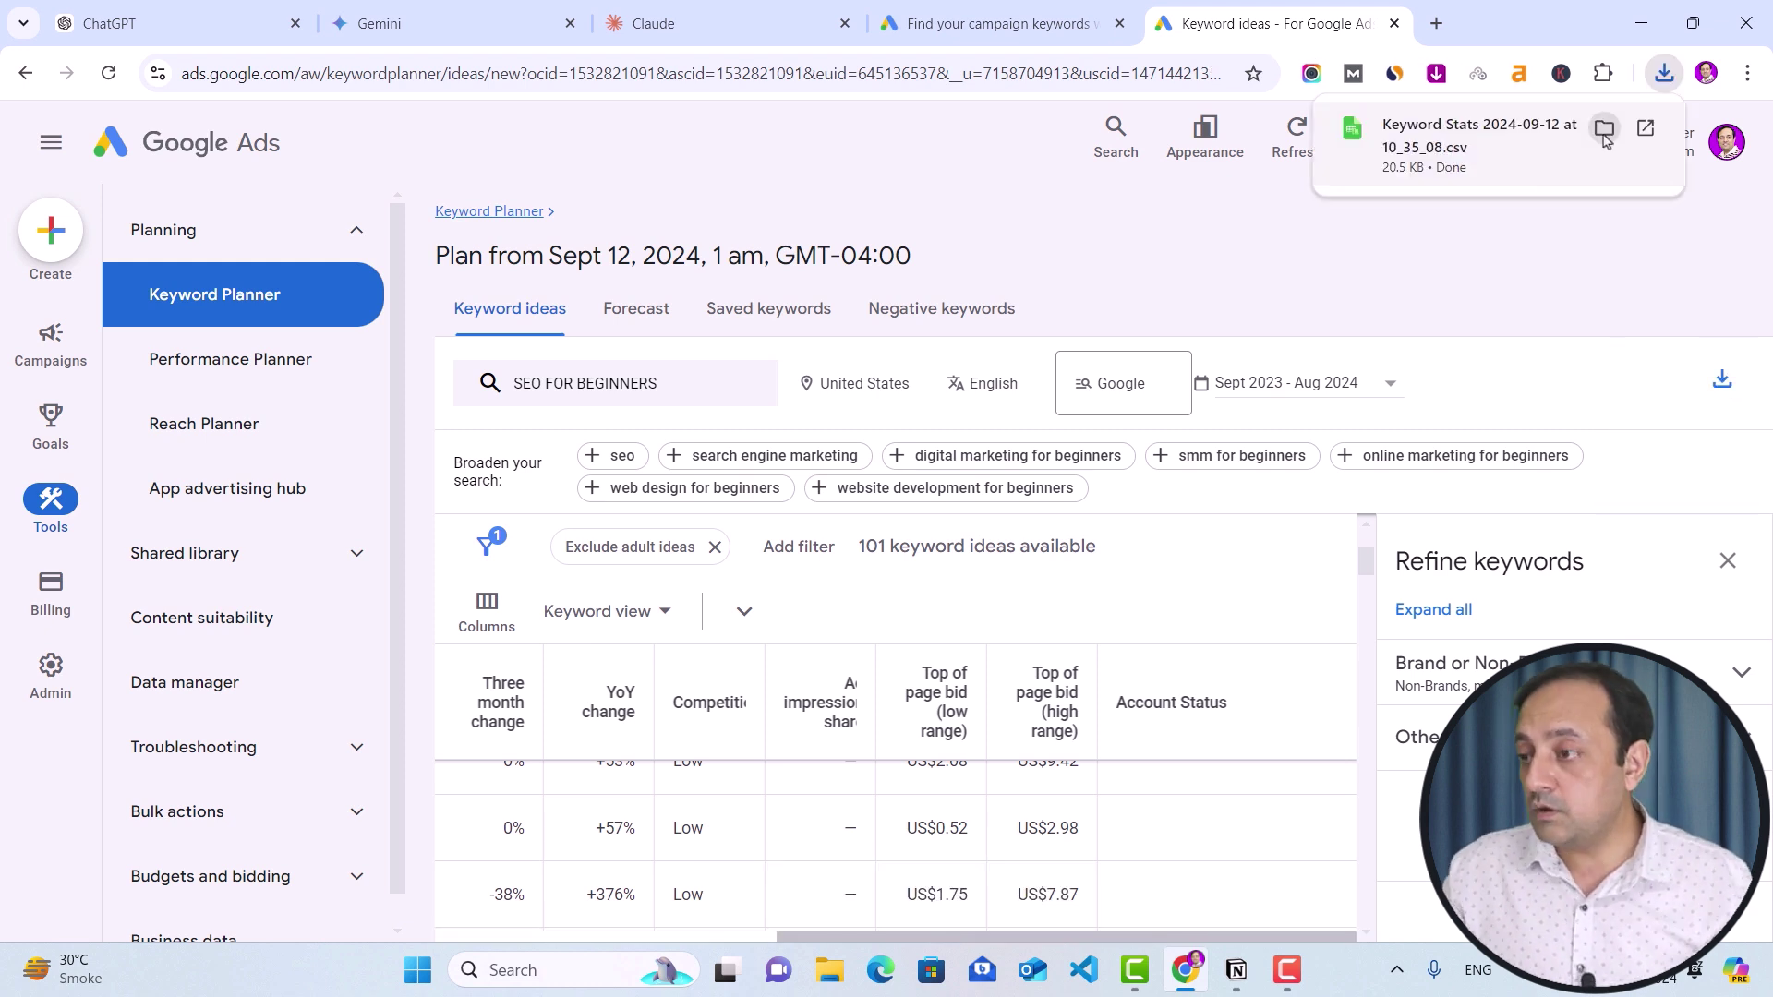
left_click(1605, 130)
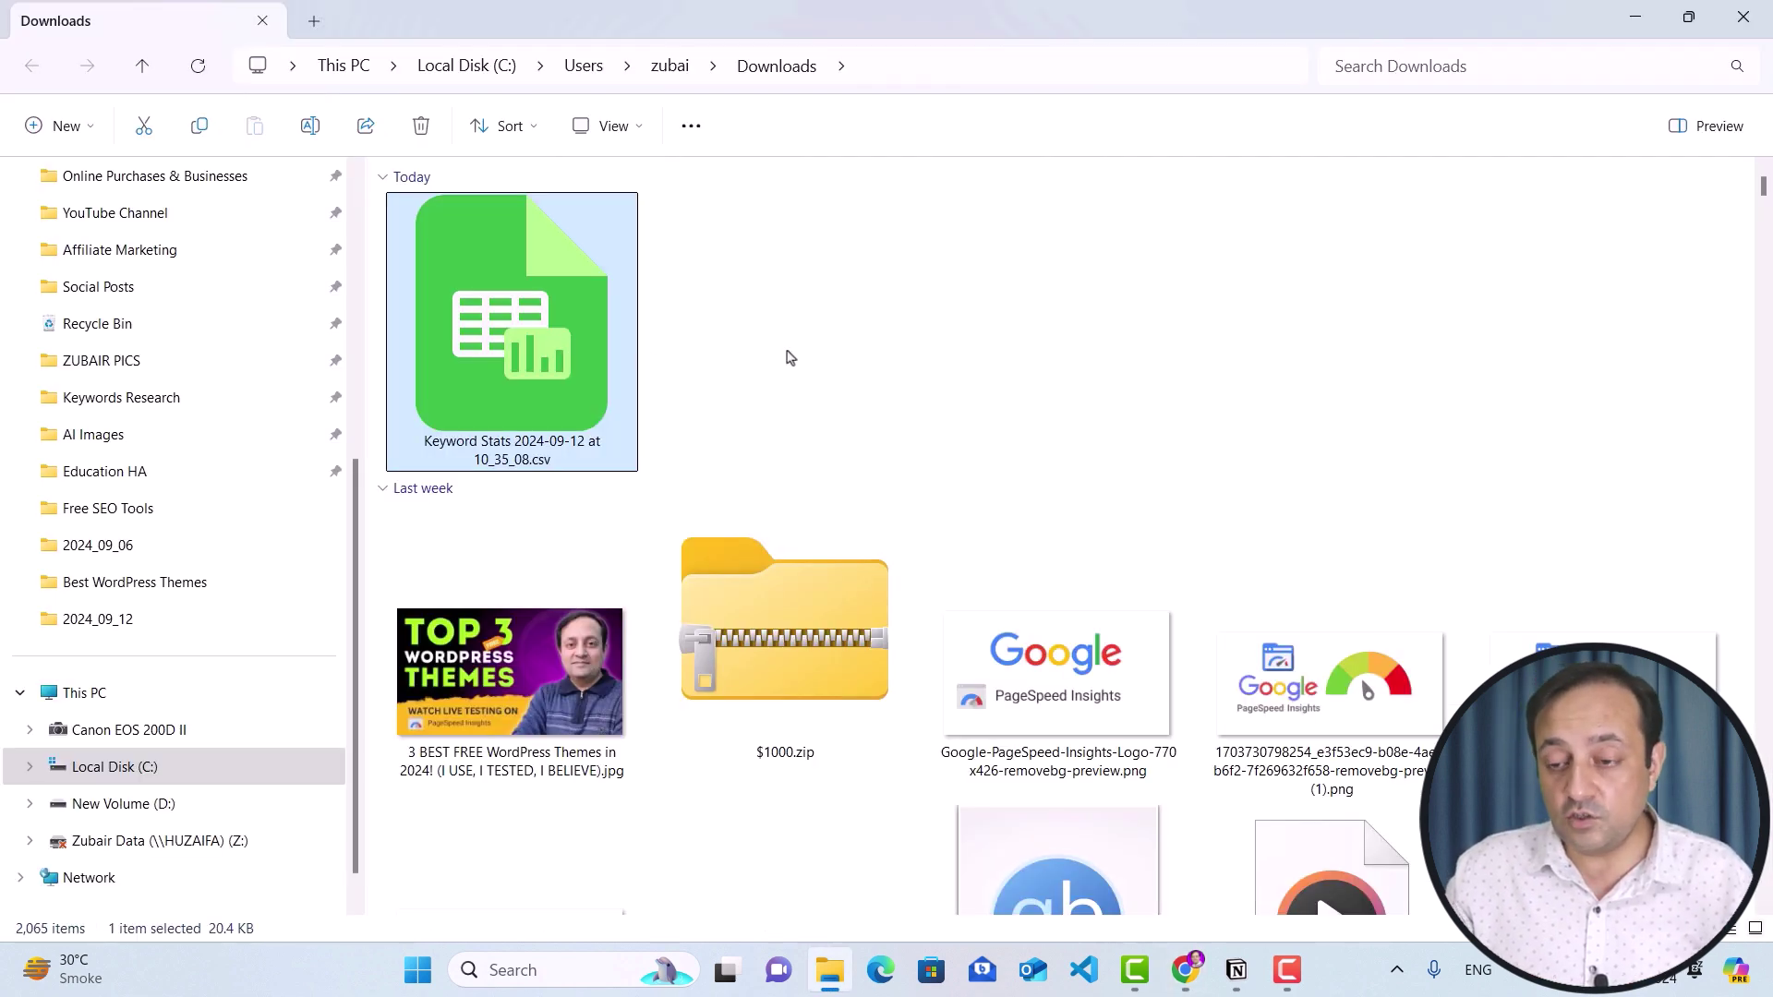
key("Return")
Look through the Keyword column of the spreadsheet from row 4 to the last keyword in row 104
left_click_drag(251, 245, 259, 812)
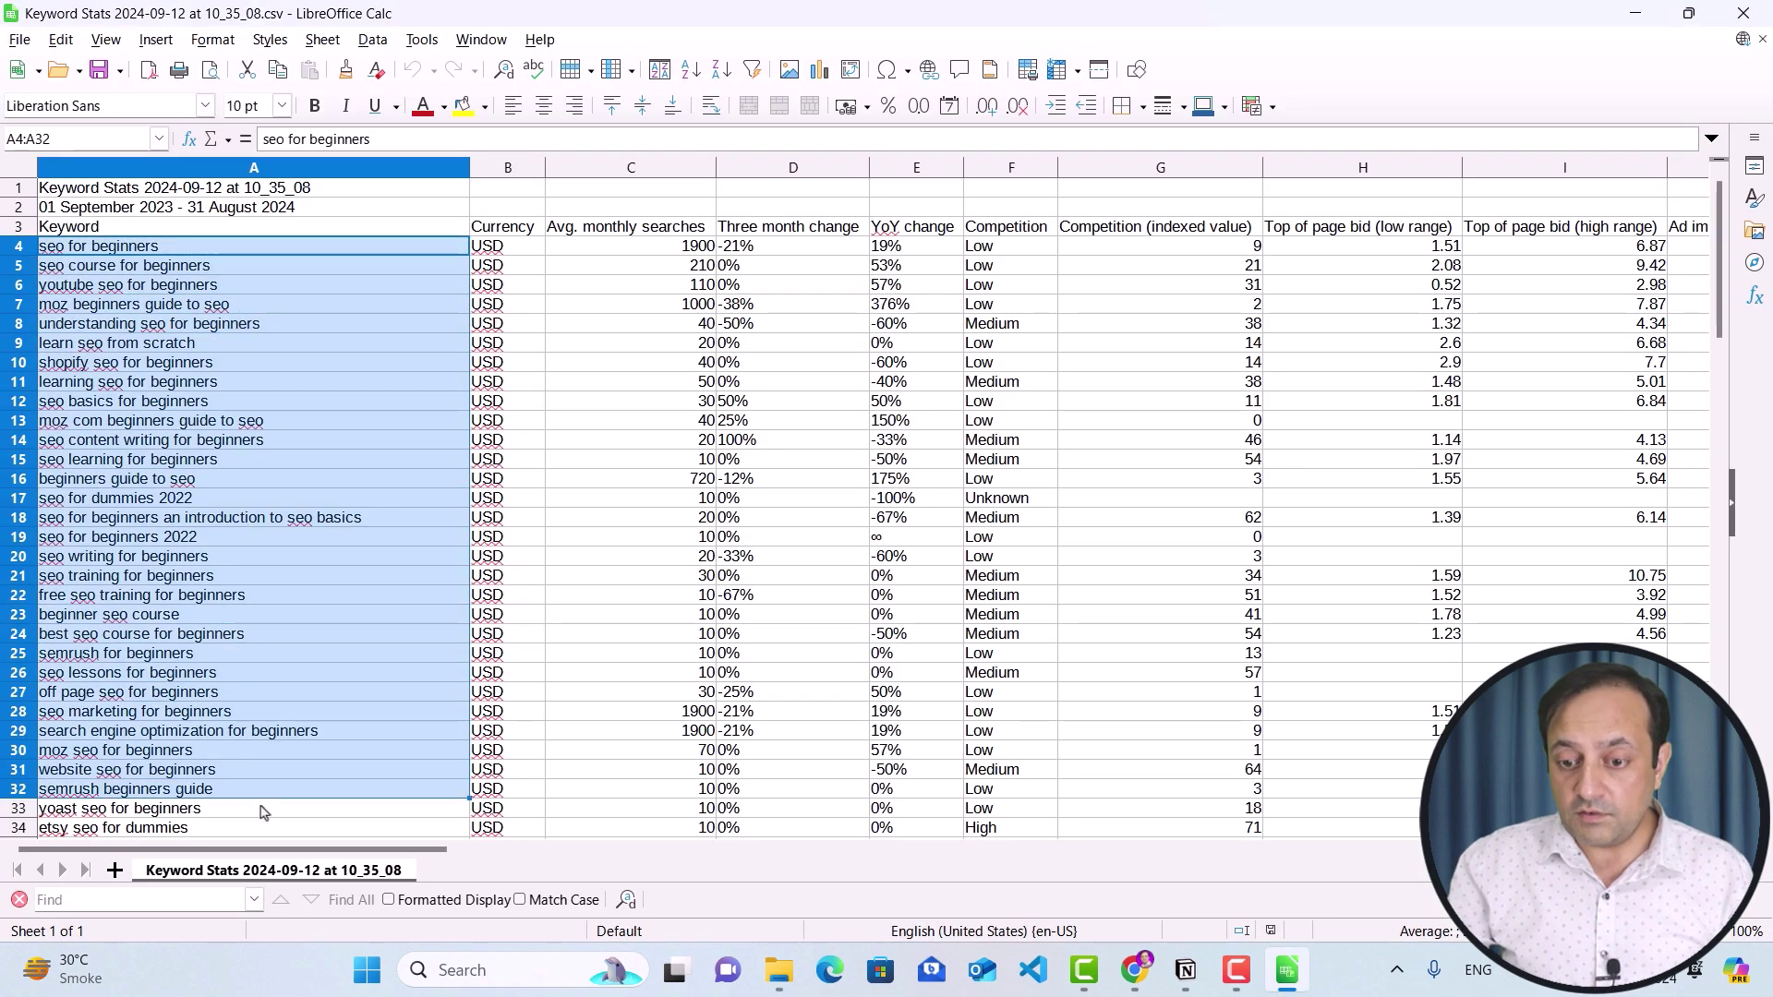
scroll(310, 649, "down", 1)
scroll(310, 649, "down", 20)
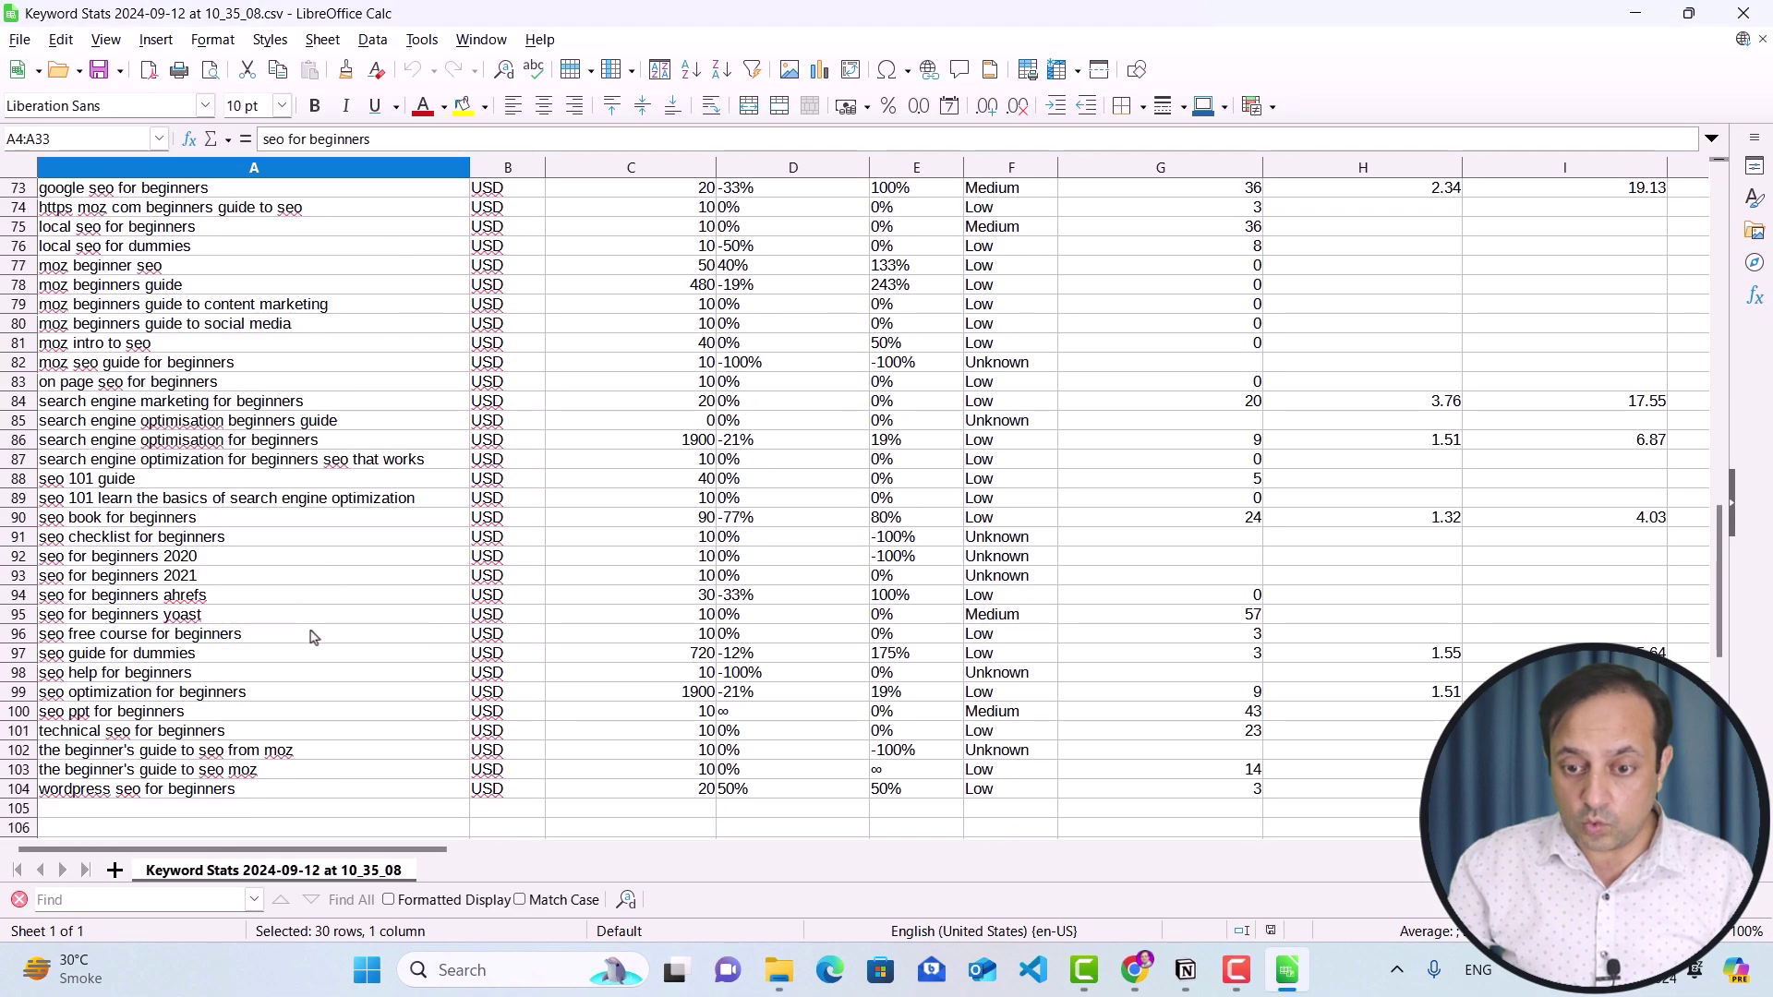
left_click(106, 791)
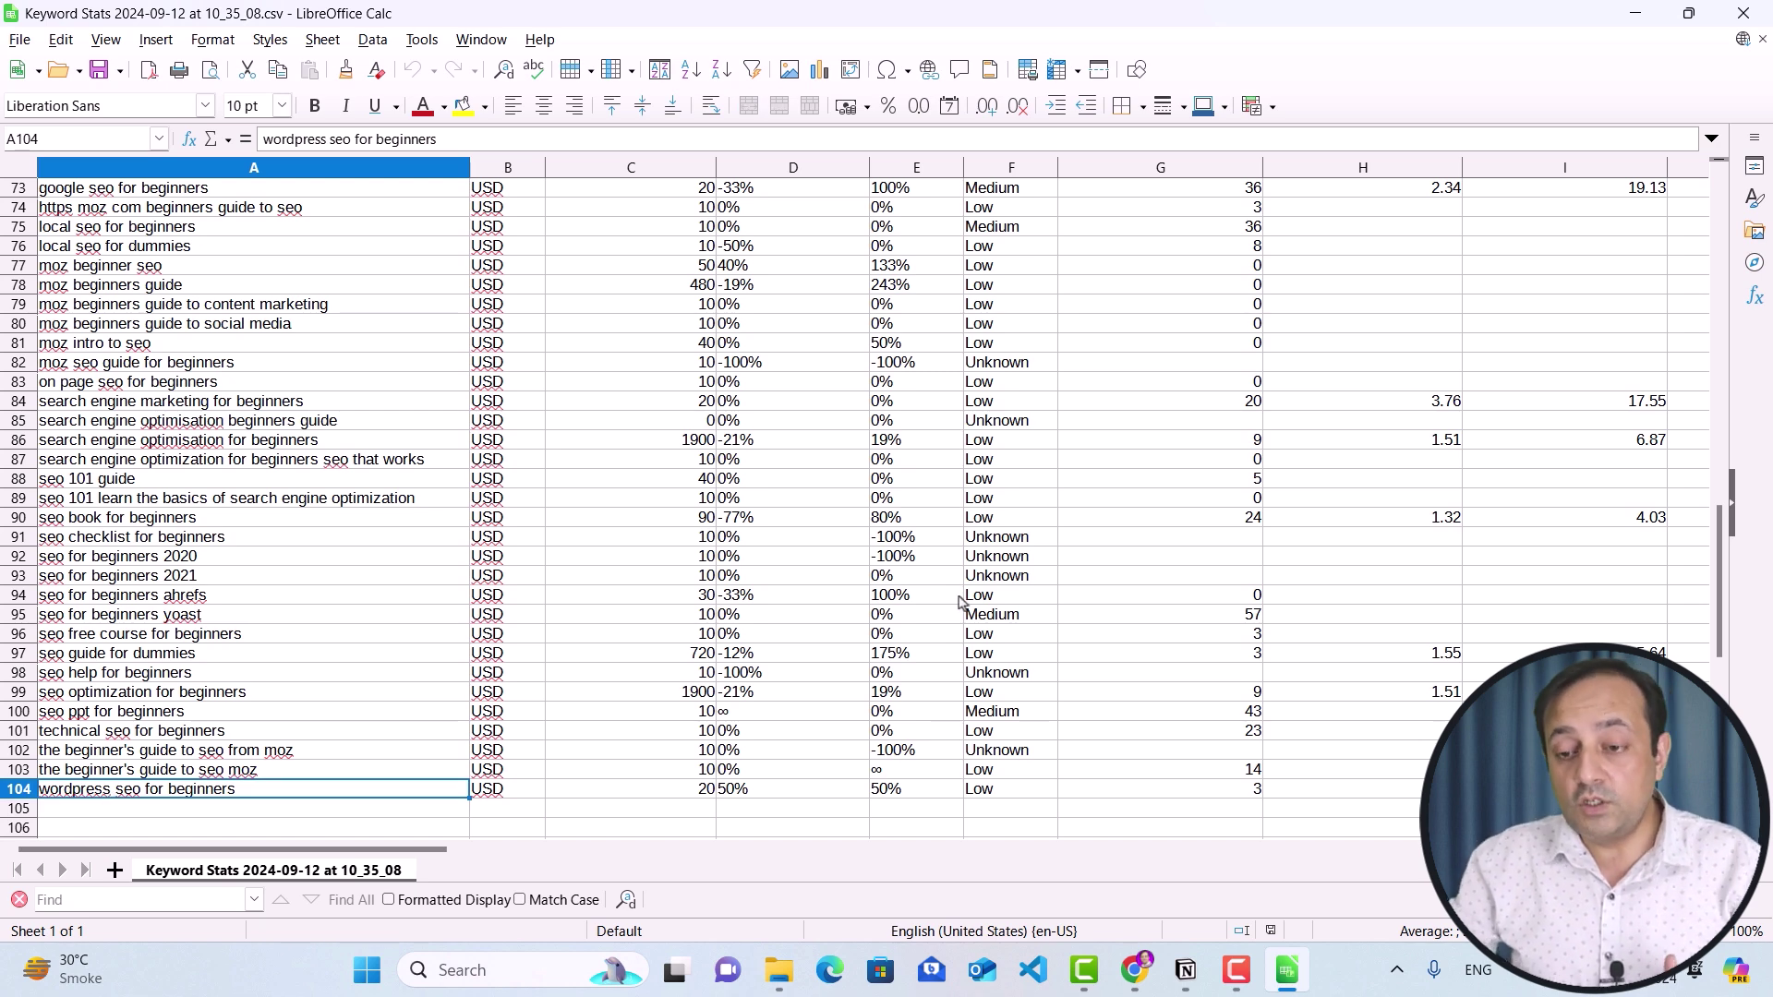
Switch to Notion, expand the Keyword Mining With AI section and highlight its heading and listed points
left_click(1186, 969)
left_click(481, 607)
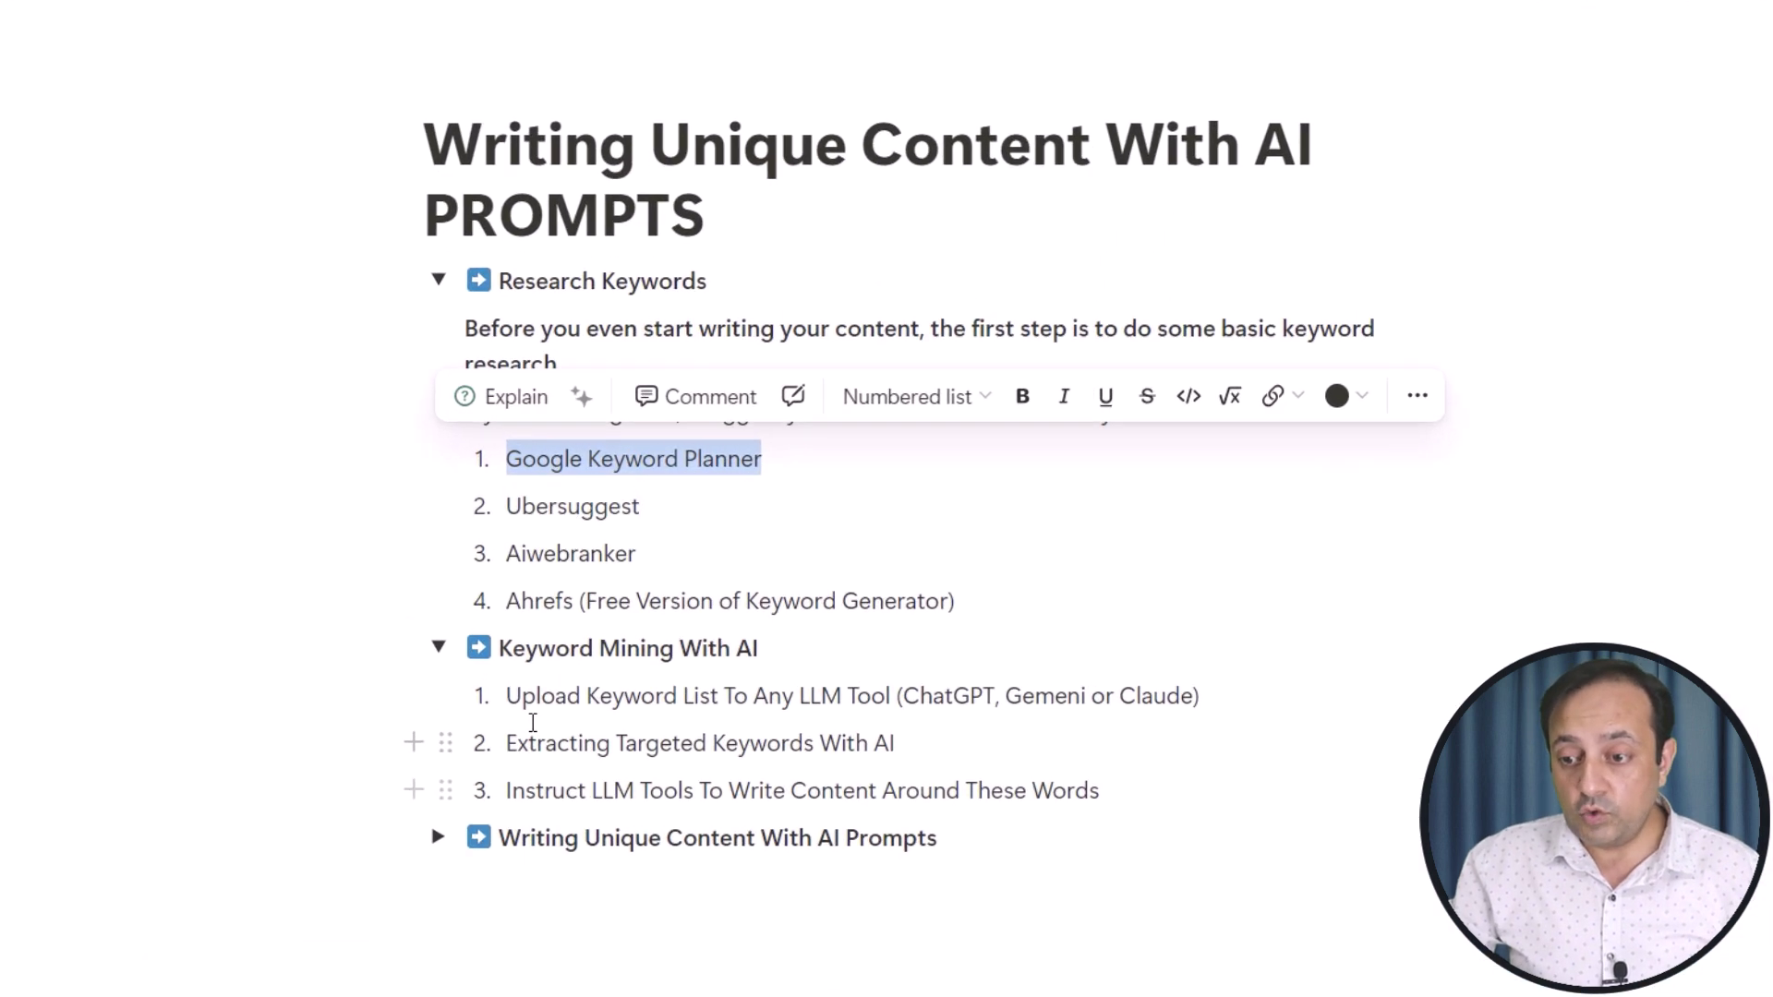
left_click_drag(536, 645, 747, 650)
left_click_drag(796, 734, 1202, 736)
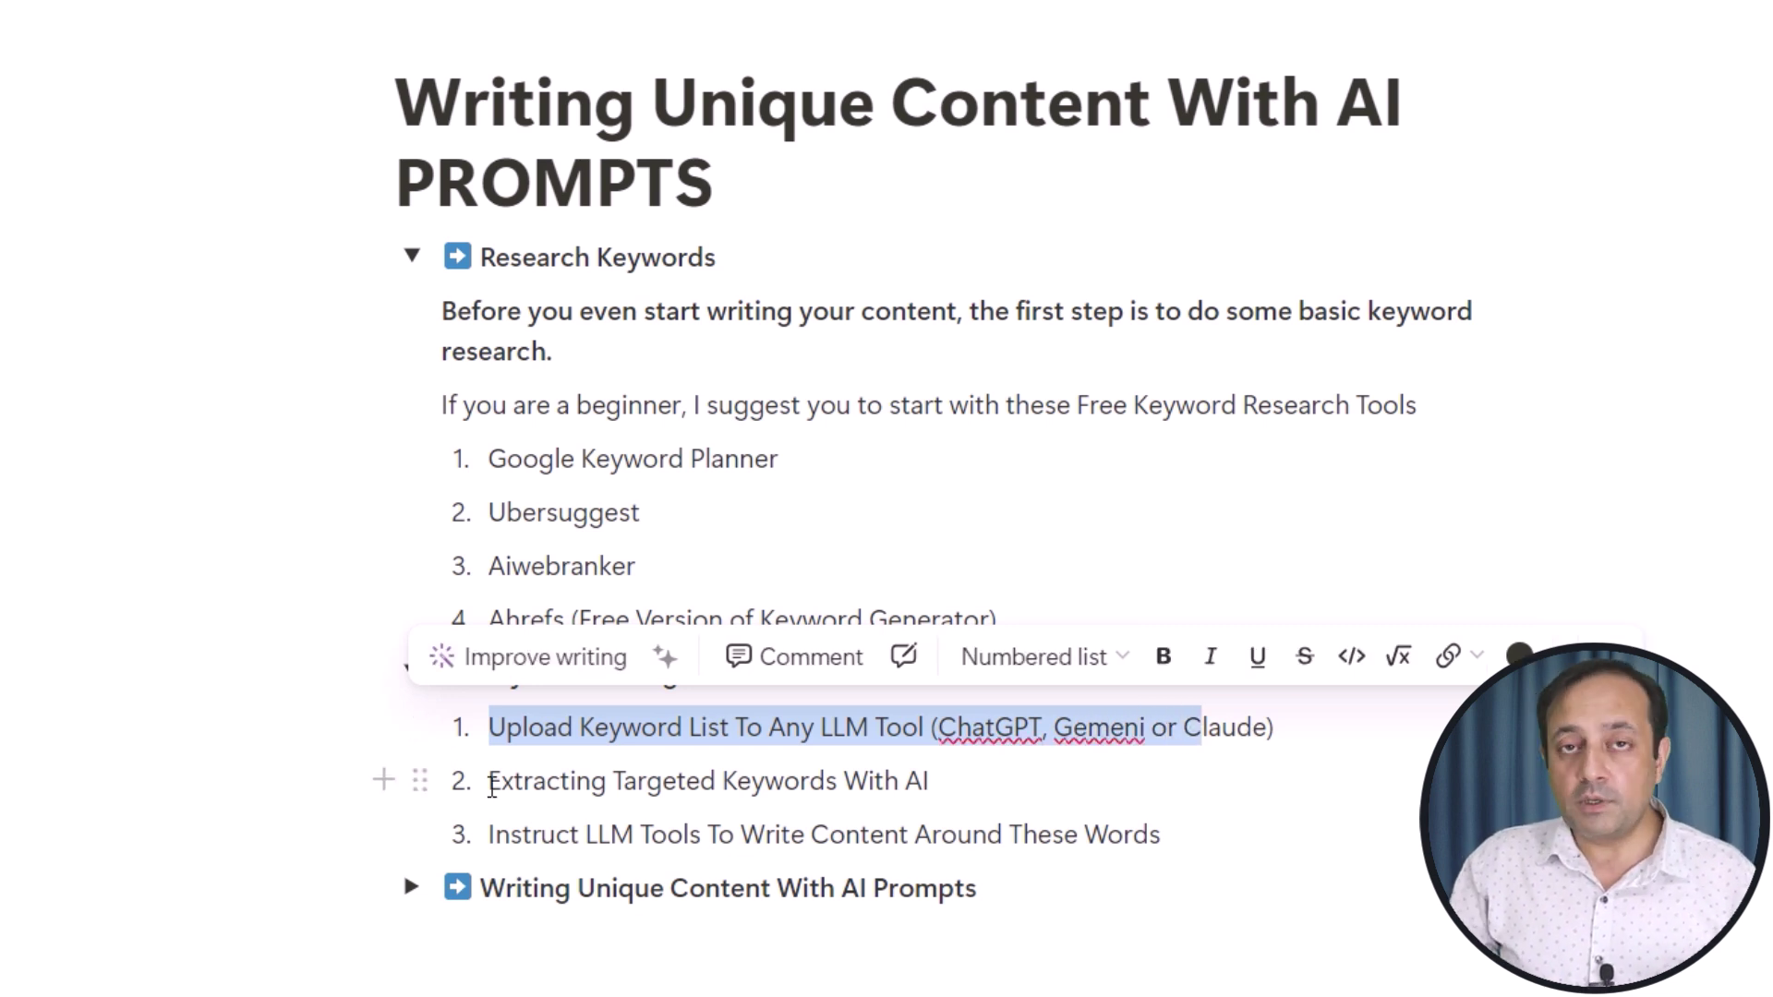
left_click_drag(492, 787, 928, 780)
left_click_drag(490, 836, 1076, 836)
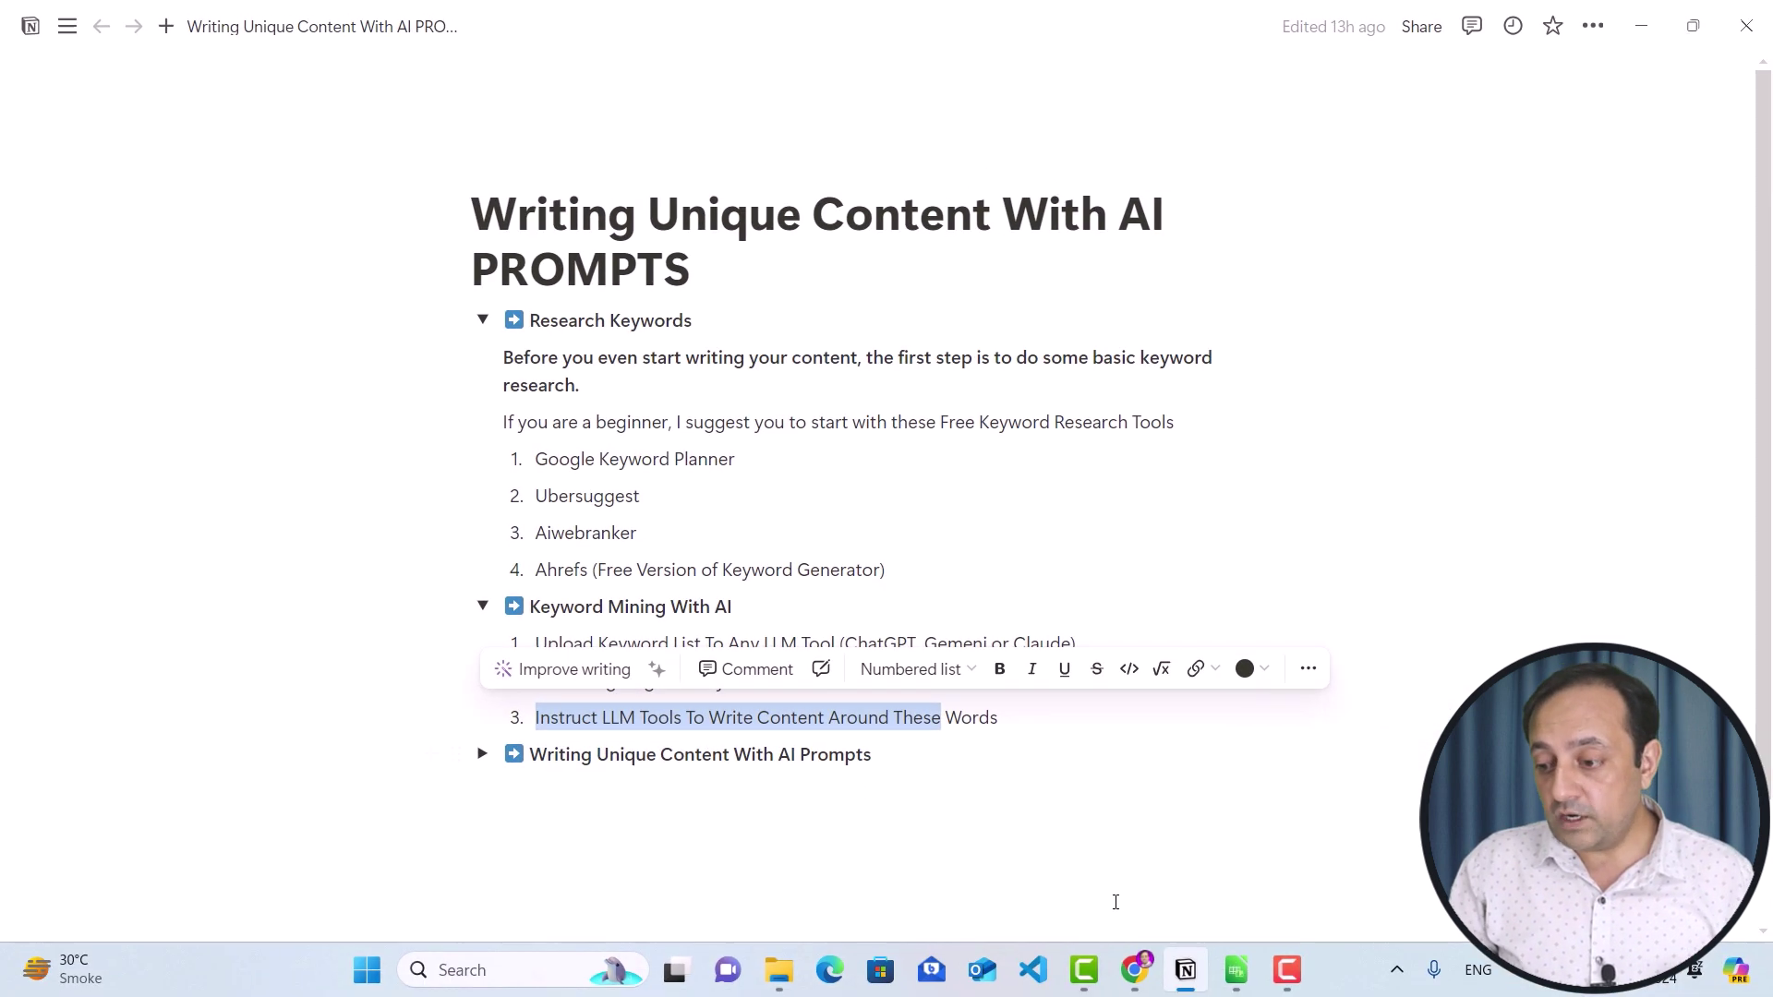
Switch to ChatGPT, attach "Keyword Stats 2024-09-12 at 10_35_08.csv" from the computer and send it
left_click(1053, 859)
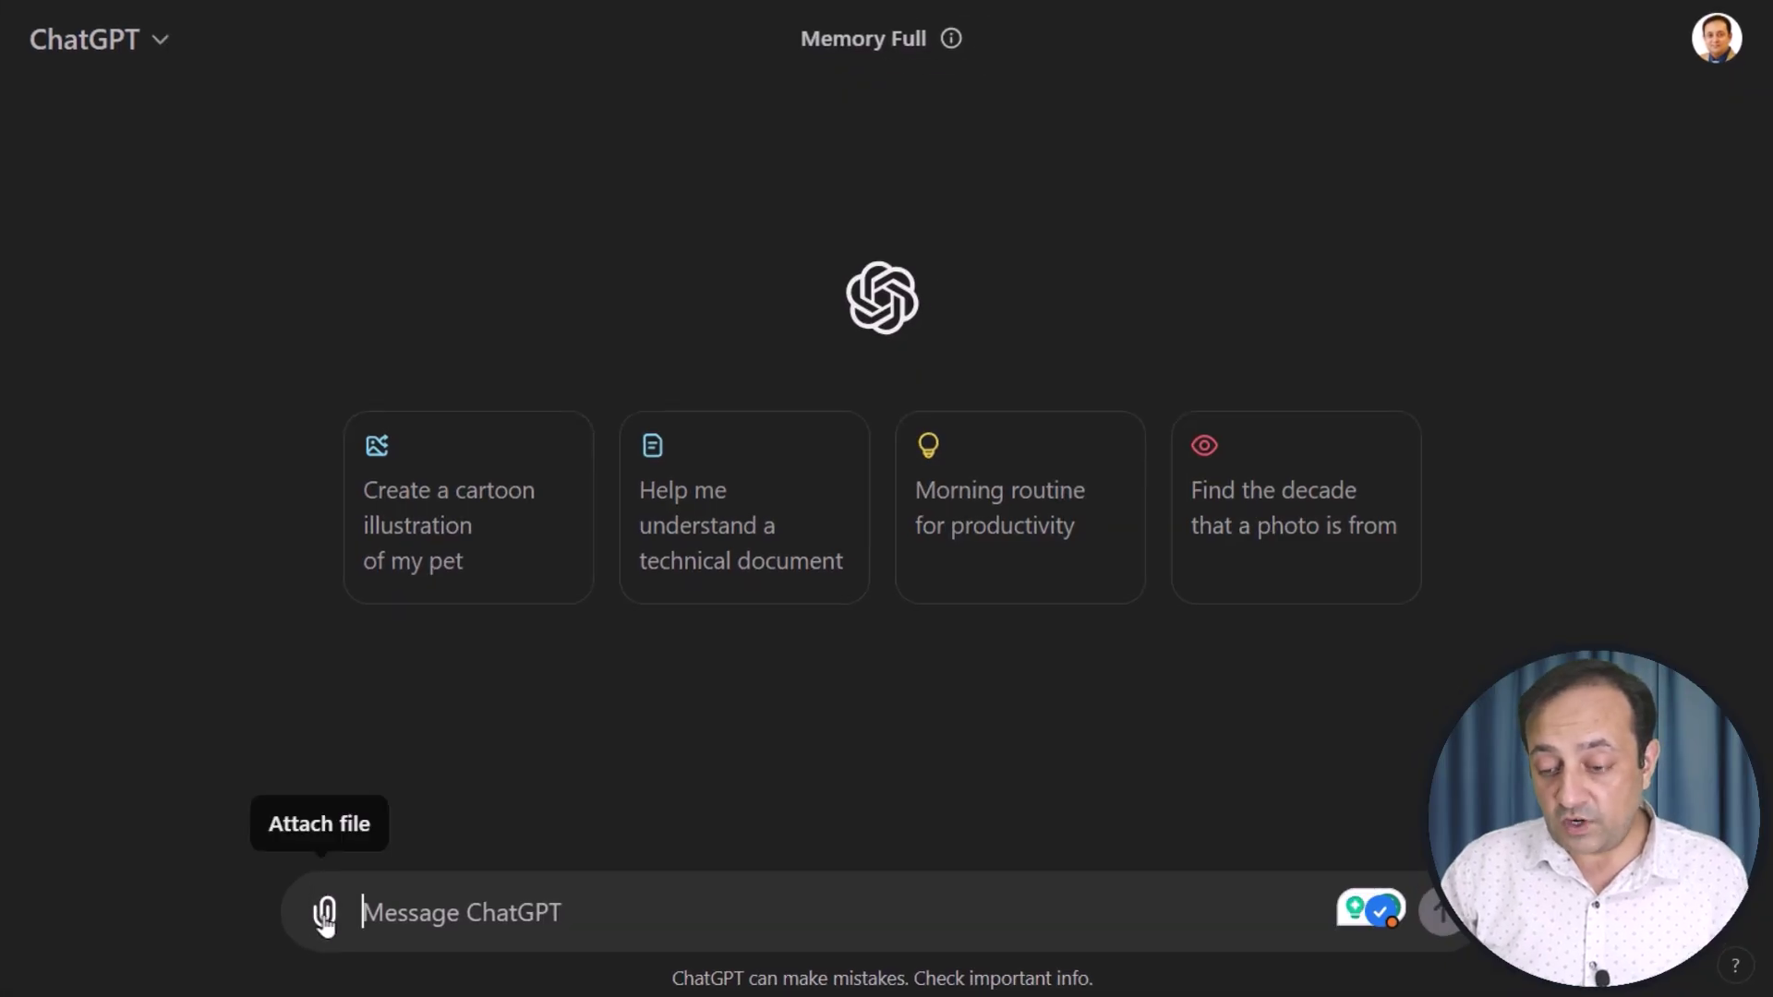
left_click(325, 914)
left_click(459, 834)
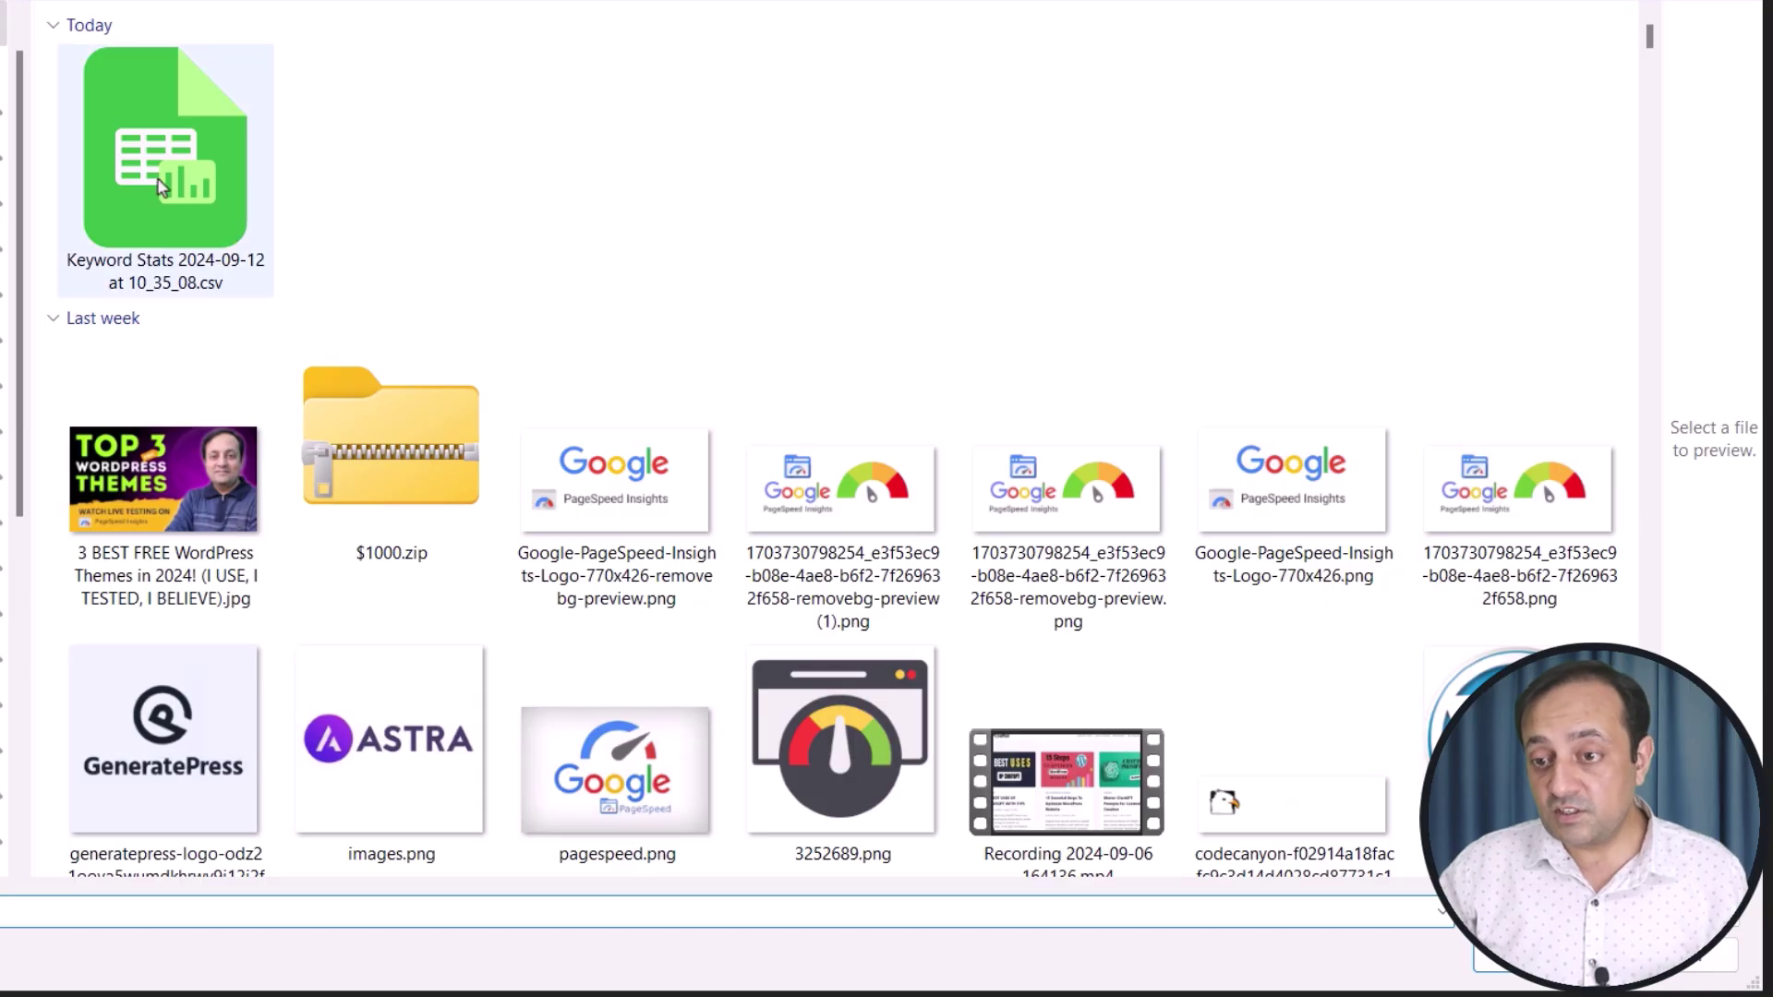
left_click(159, 185)
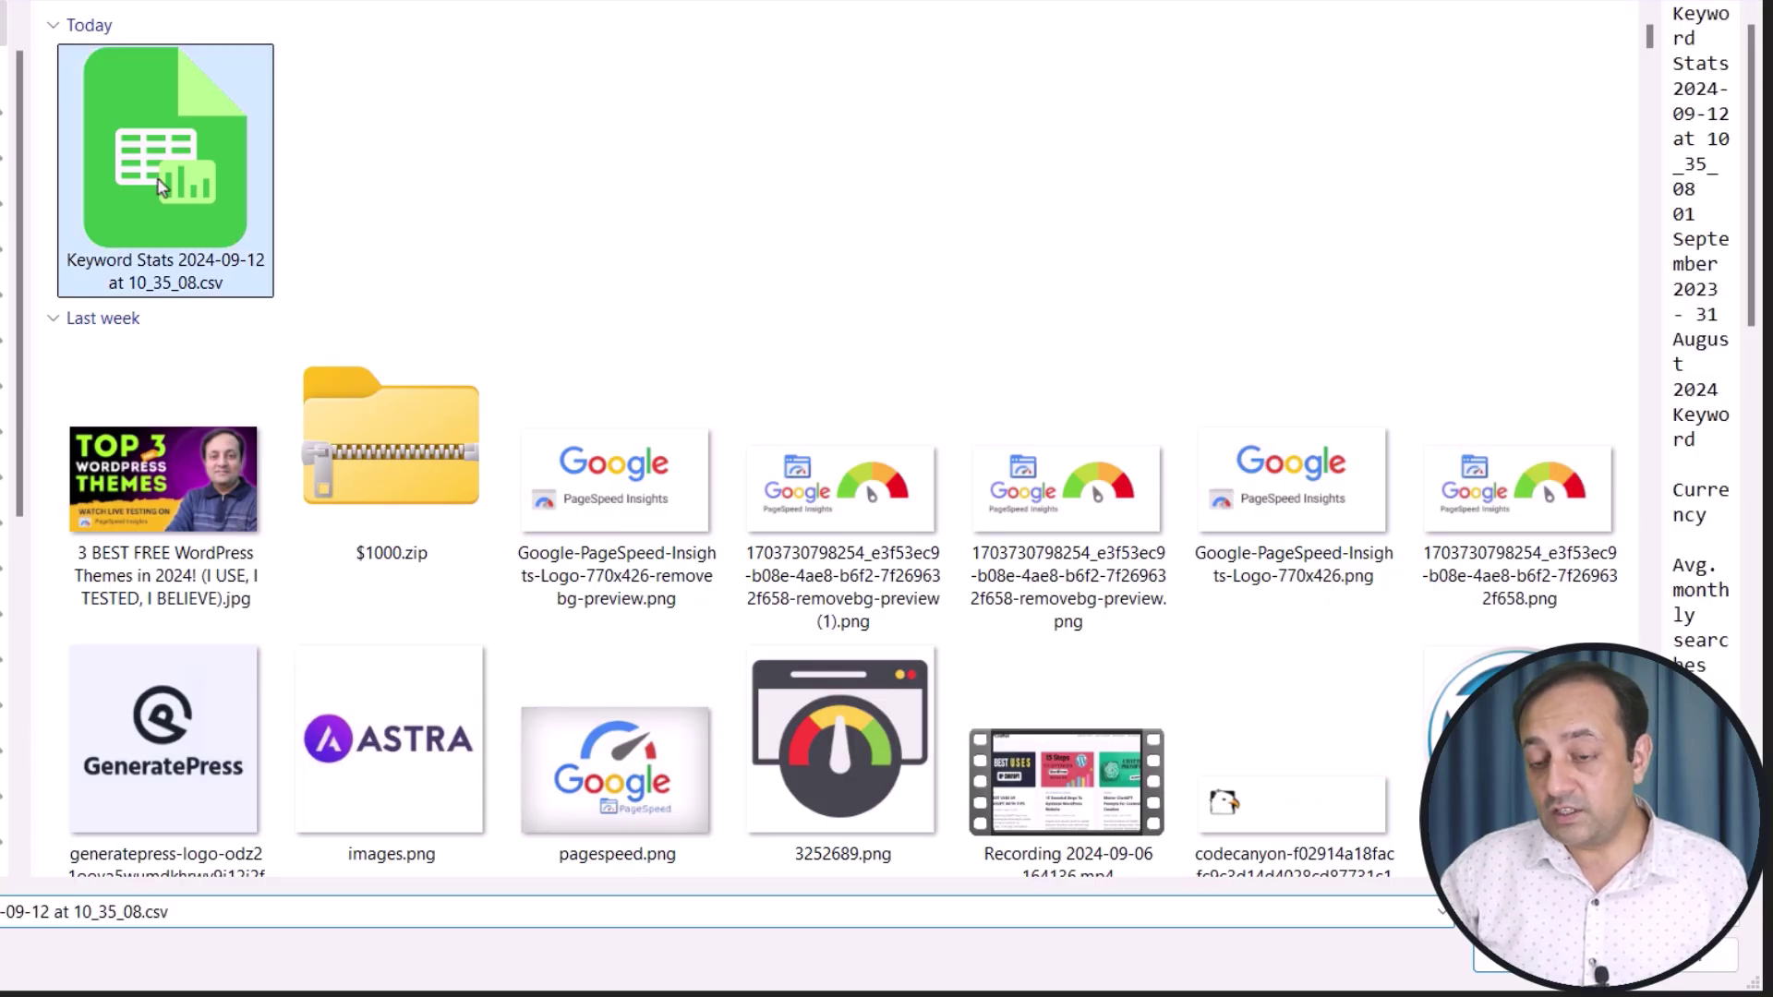
left_click(1417, 917)
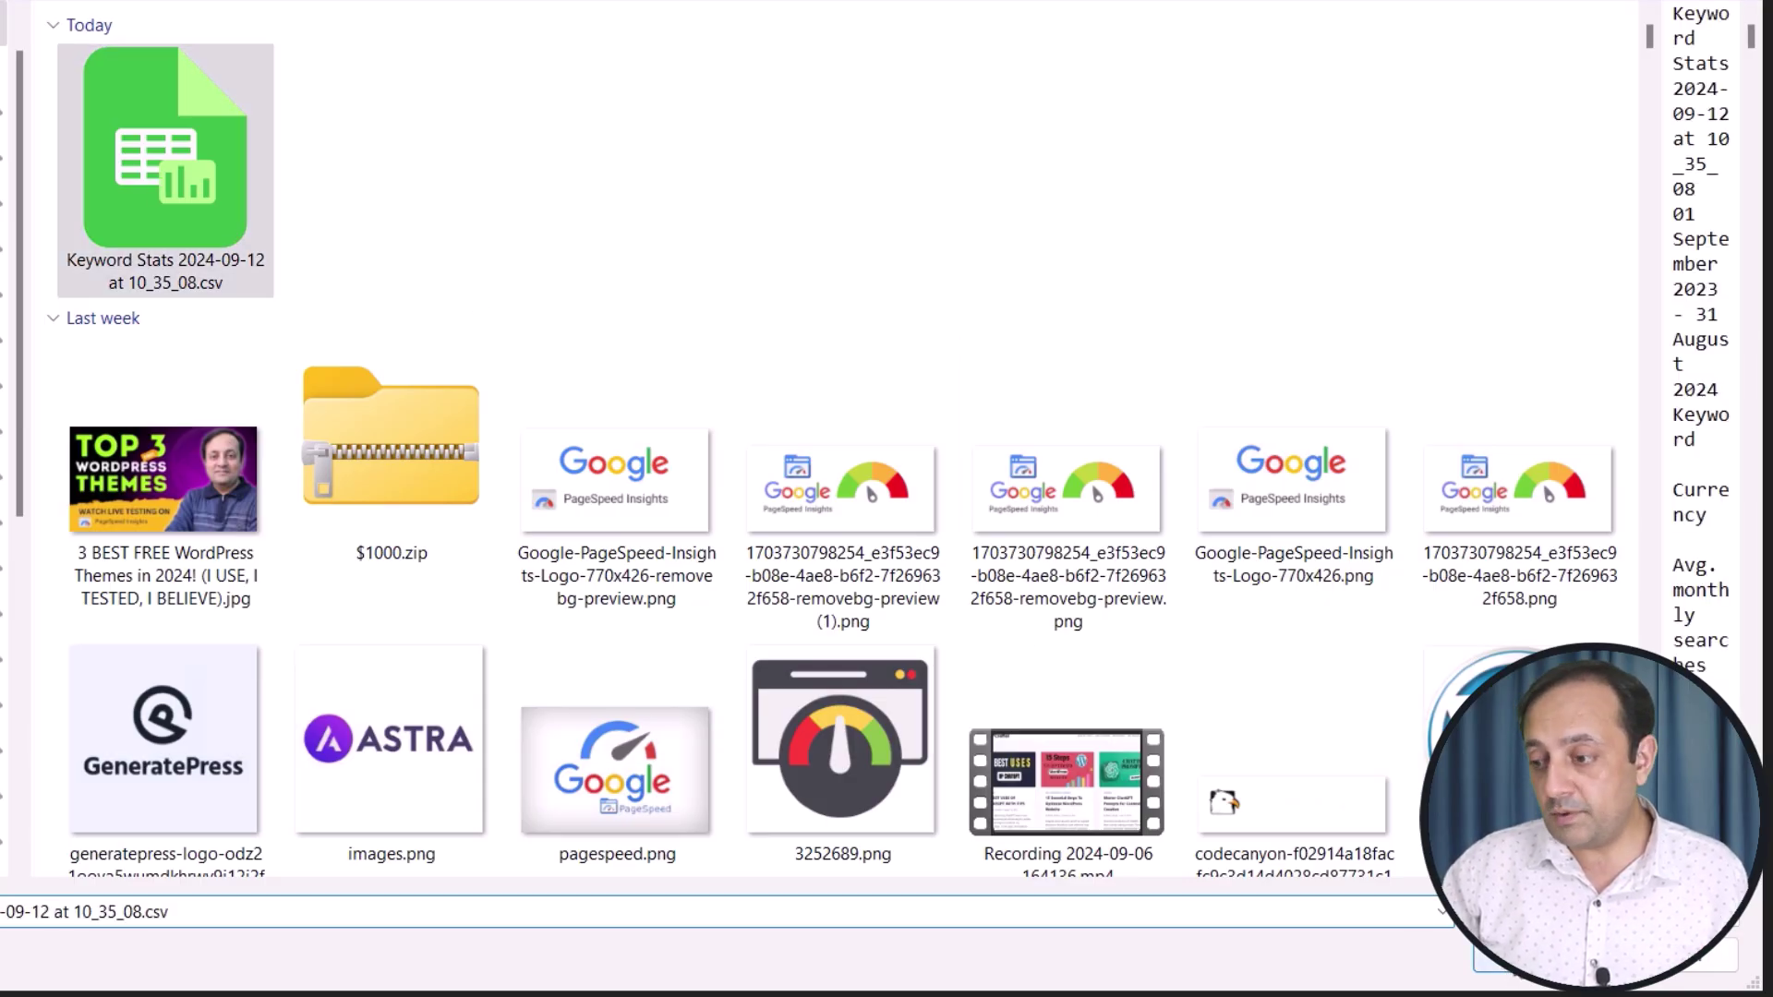
key("Return")
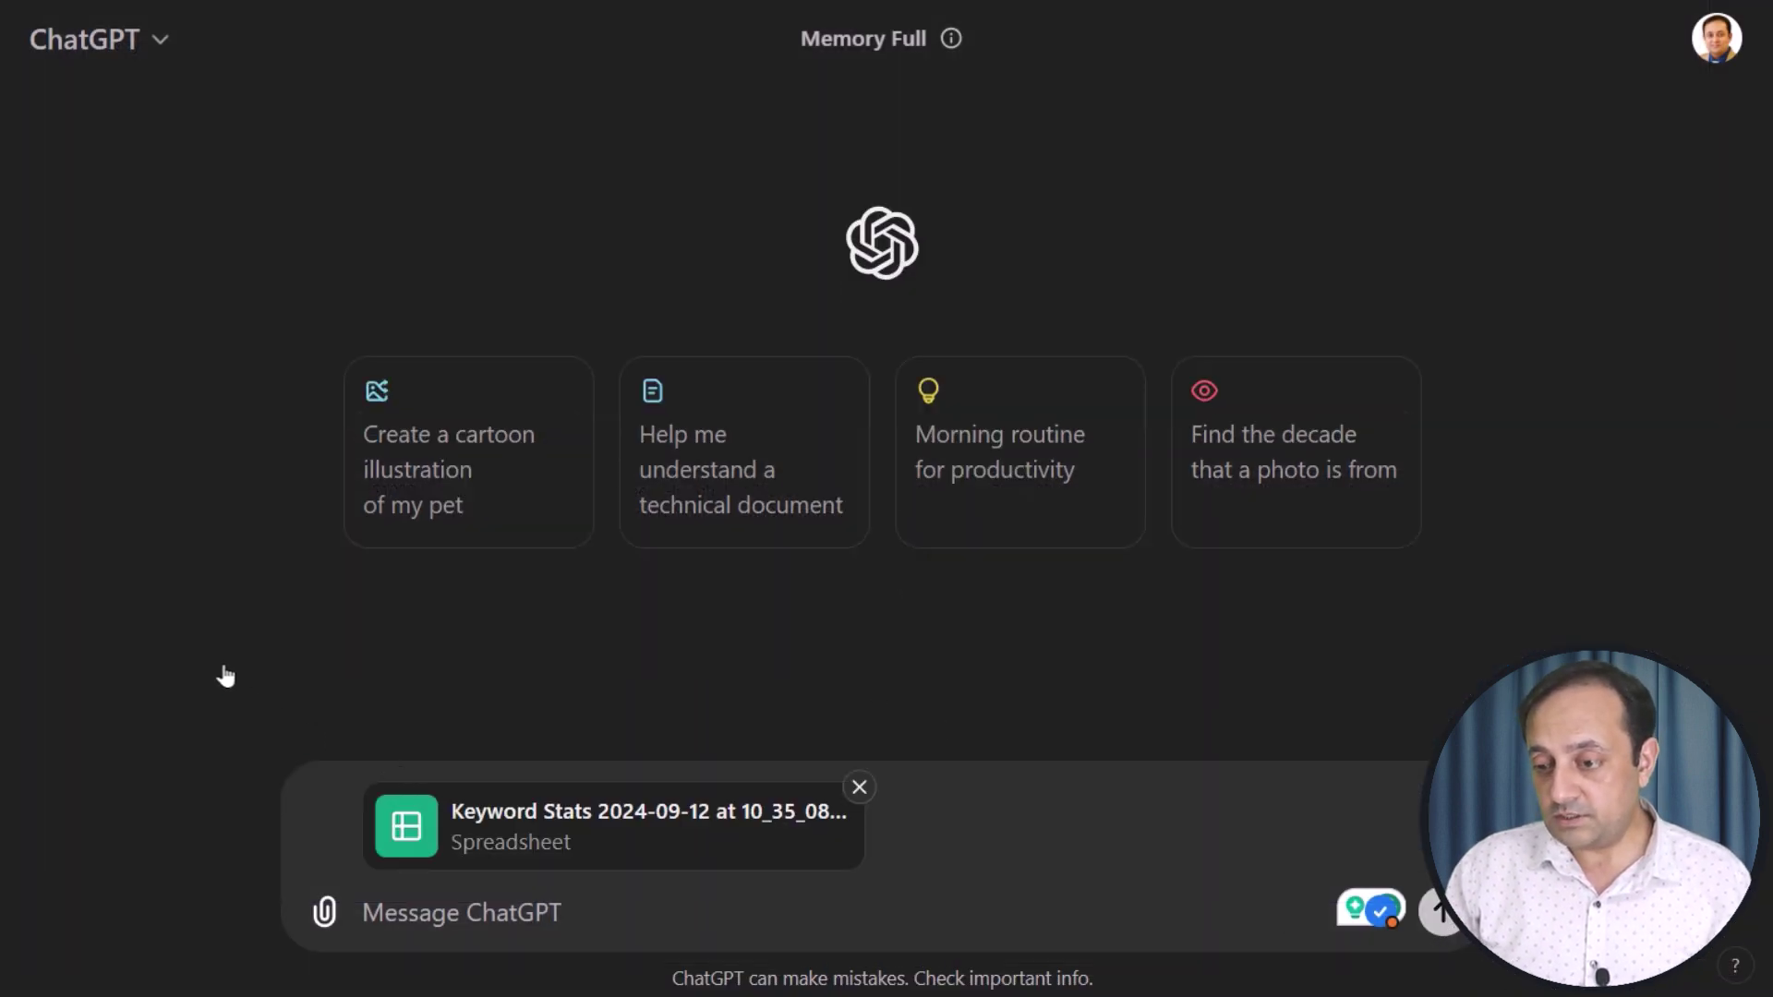
key("Return")
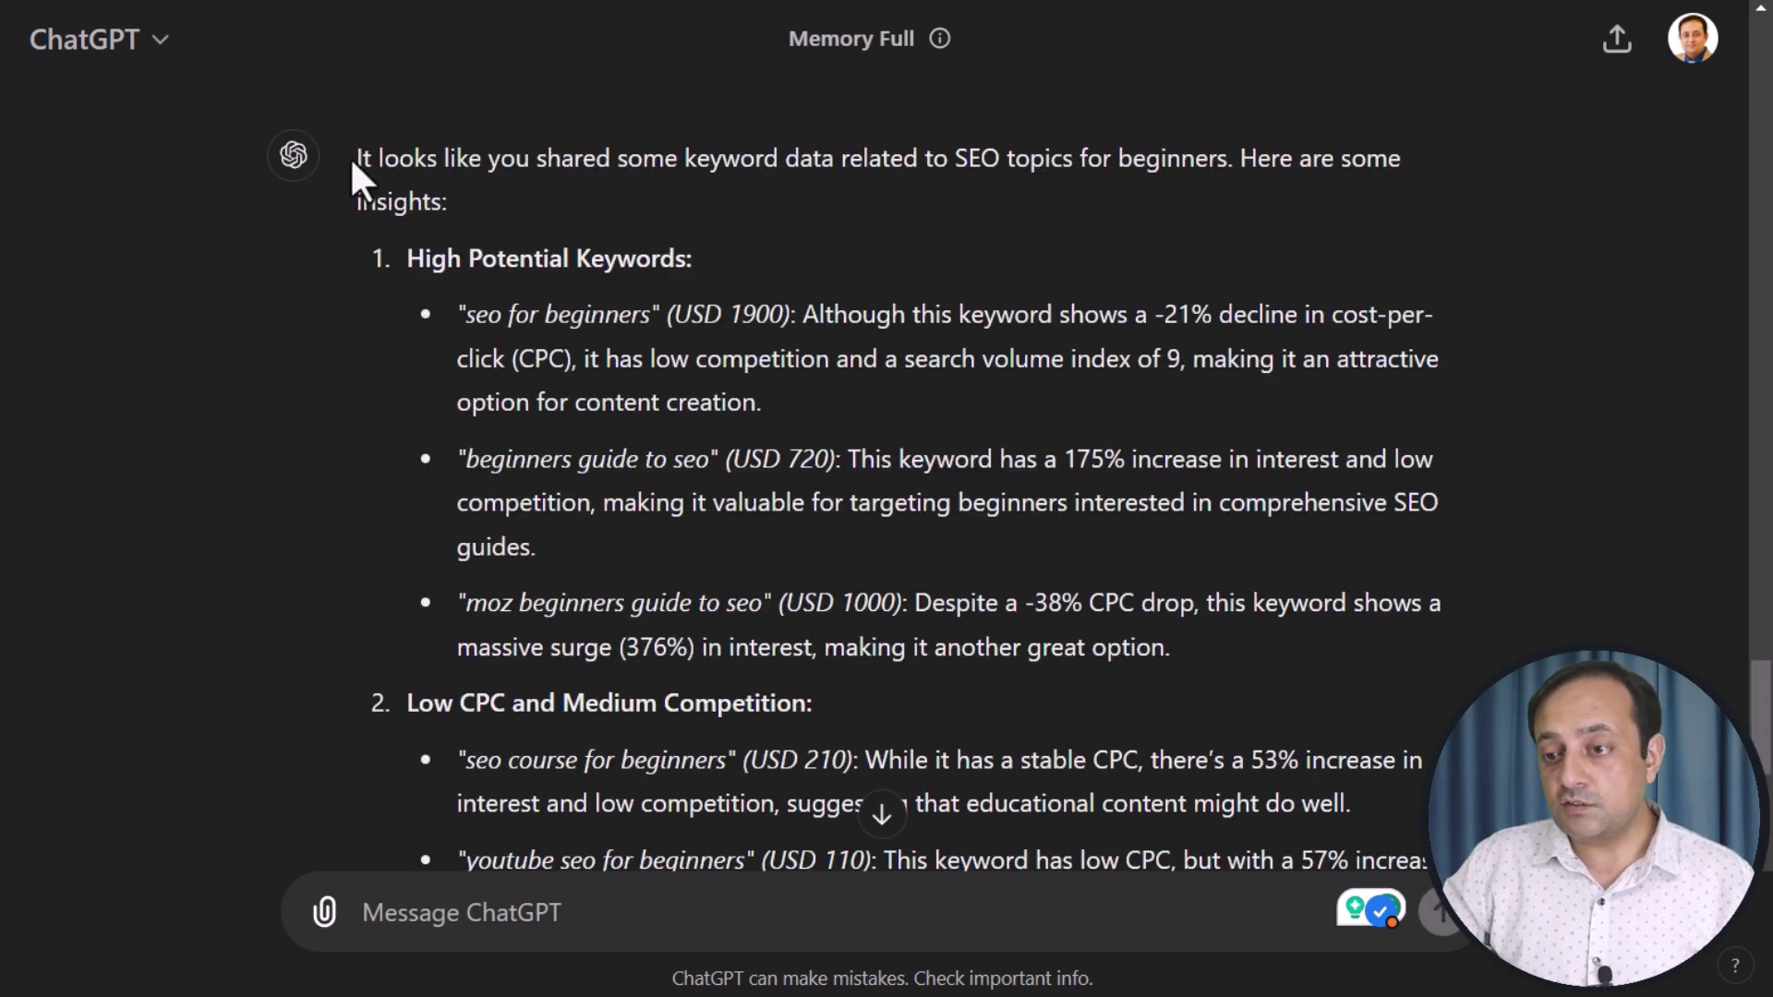
Read ChatGPT's reply on the keyword data, highlighting the introduction and the High Potential Keywords section
left_click_drag(353, 159, 554, 202)
left_click_drag(406, 258, 757, 688)
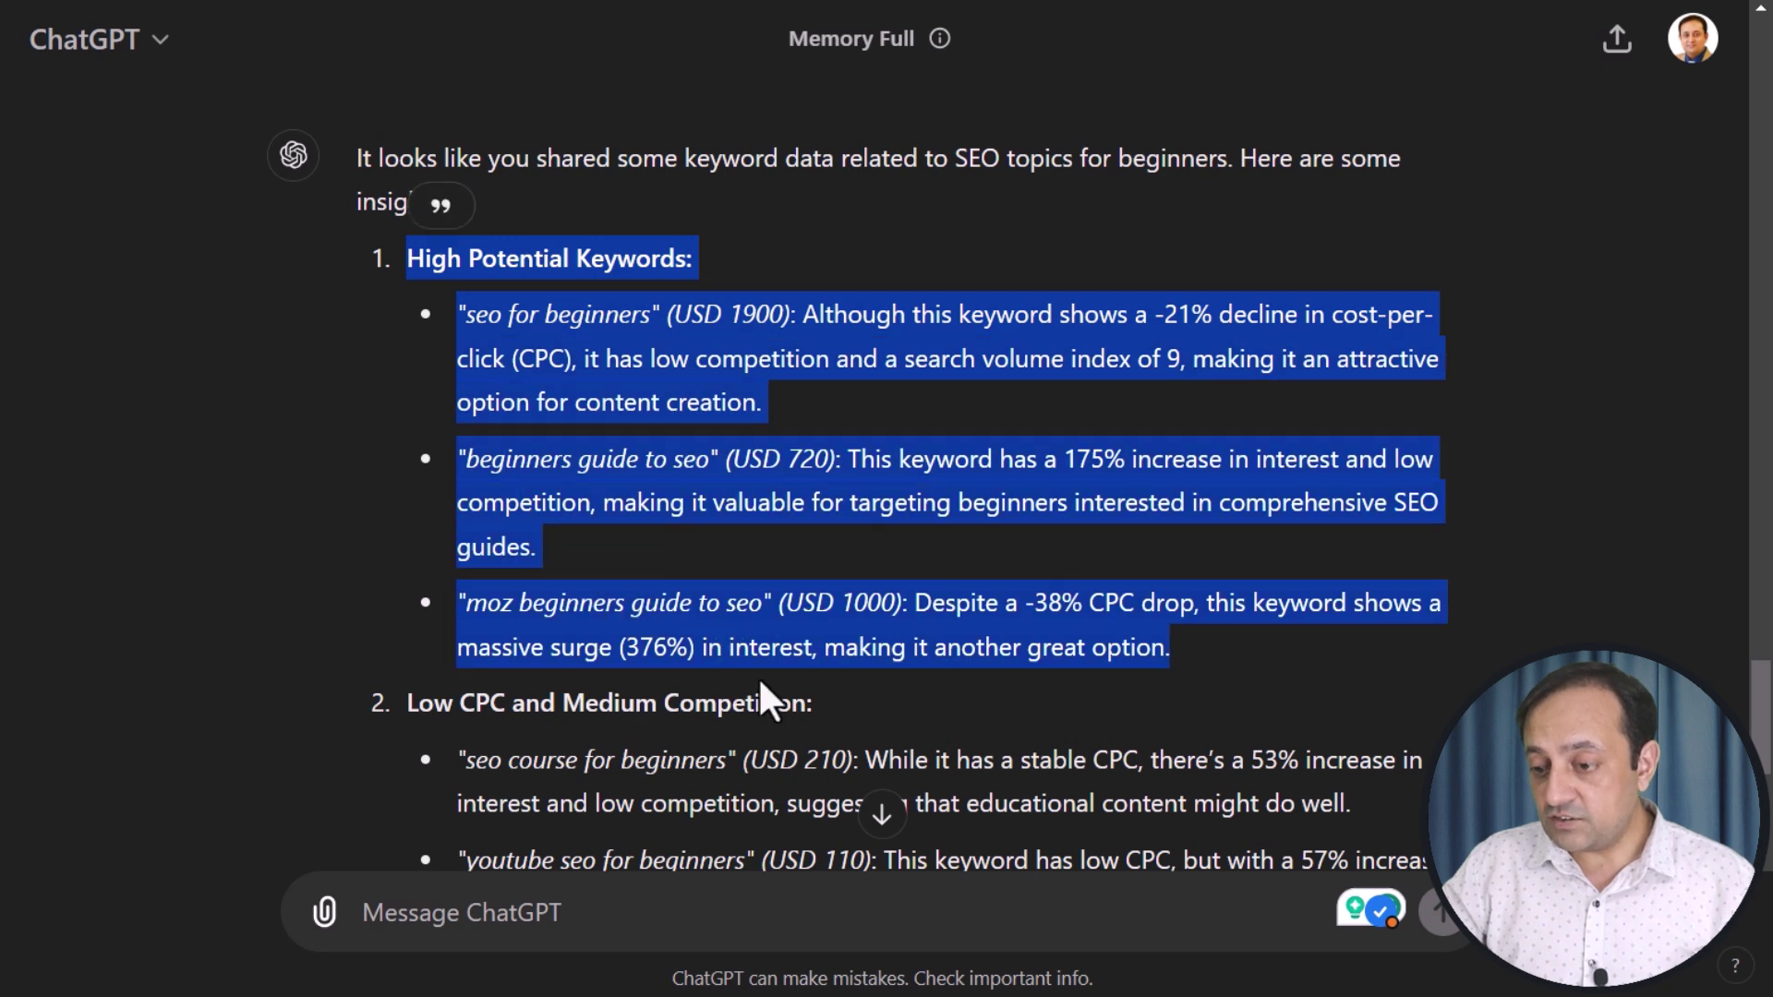
scroll(761, 685, "down", 6)
left_click_drag(366, 669, 1241, 679)
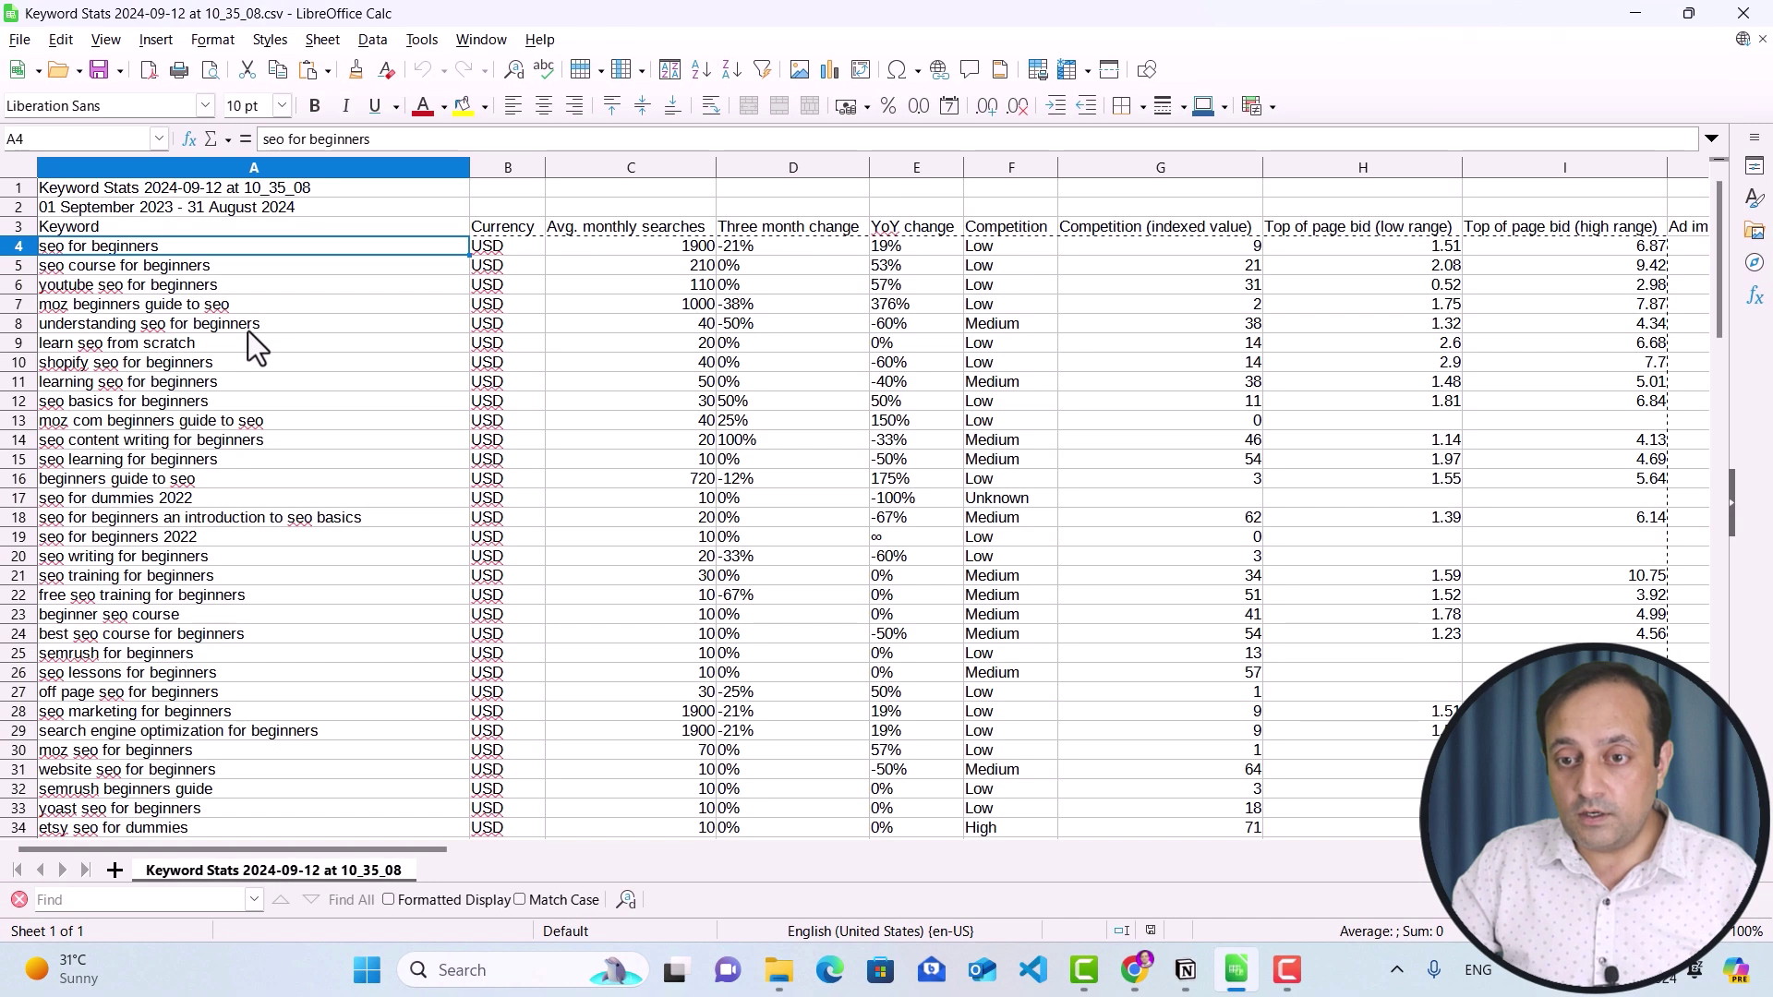
Copy the keyword data range A4:I104 from the Keyword Stats spreadsheet in LibreOffice Calc
left_click_drag(138, 245, 1136, 308)
key("ctrl+c")
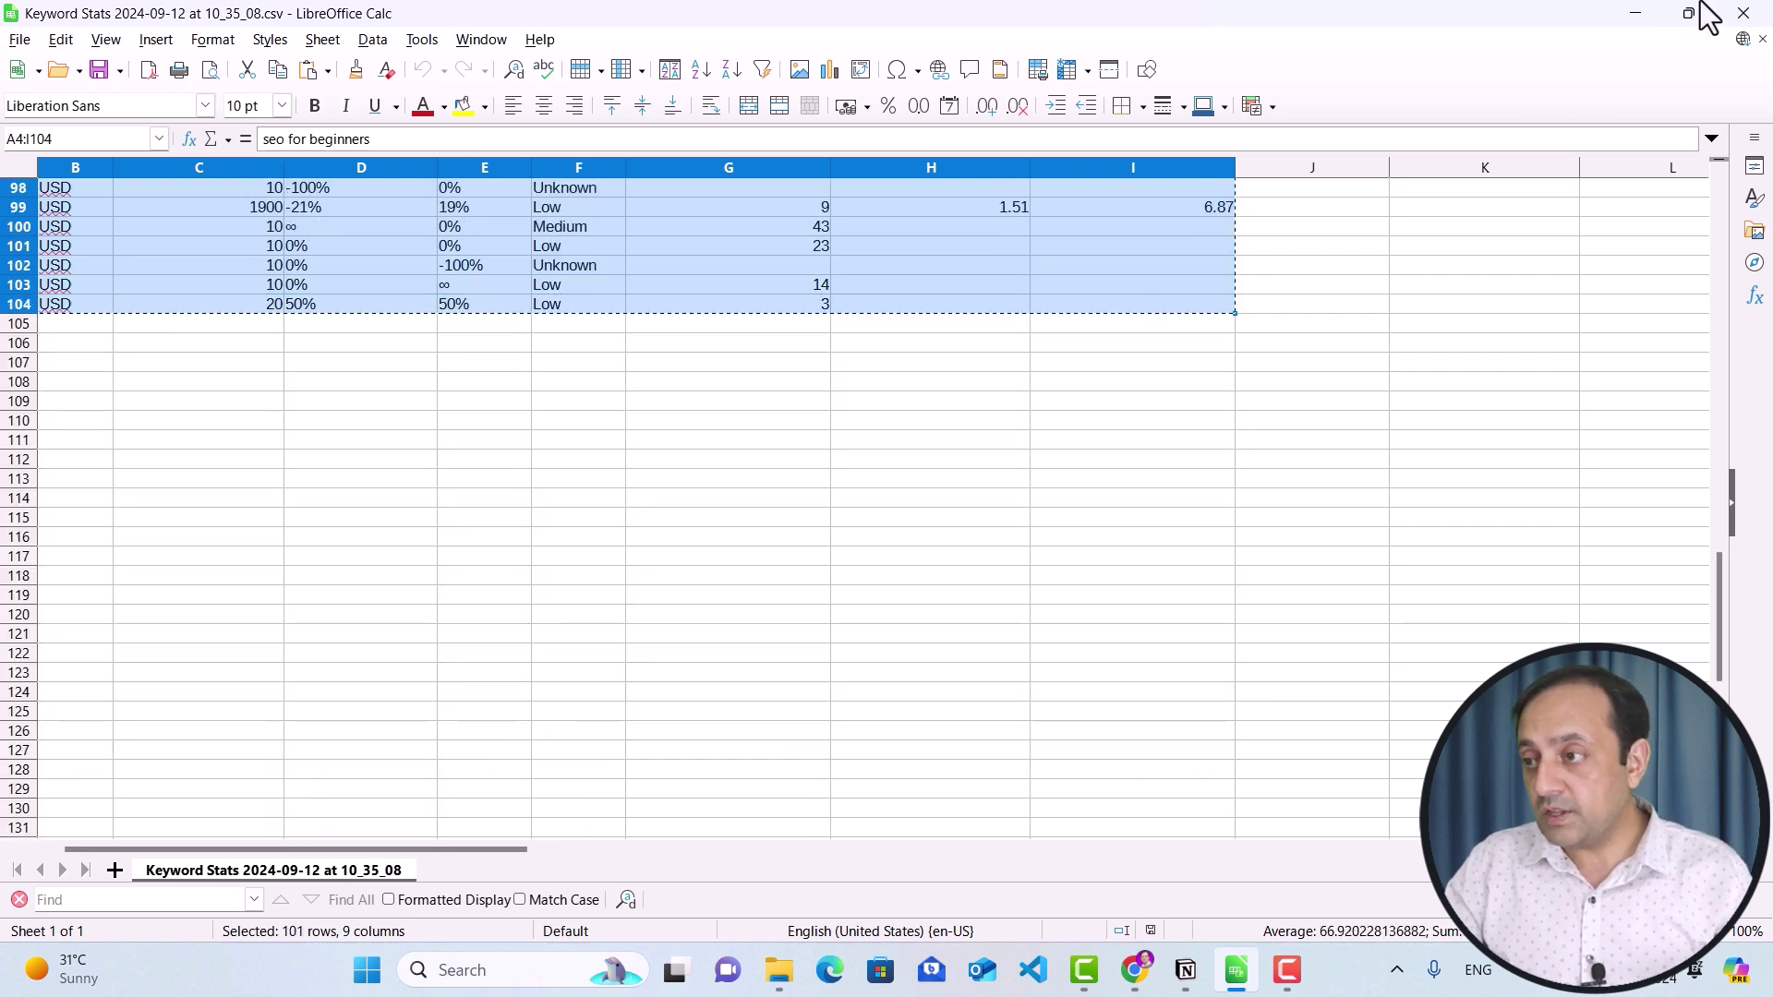
Switch to ChatGPT, send the copied keyword data in a new chat and highlight the insights in the reply
left_click(1635, 13)
left_click(102, 200)
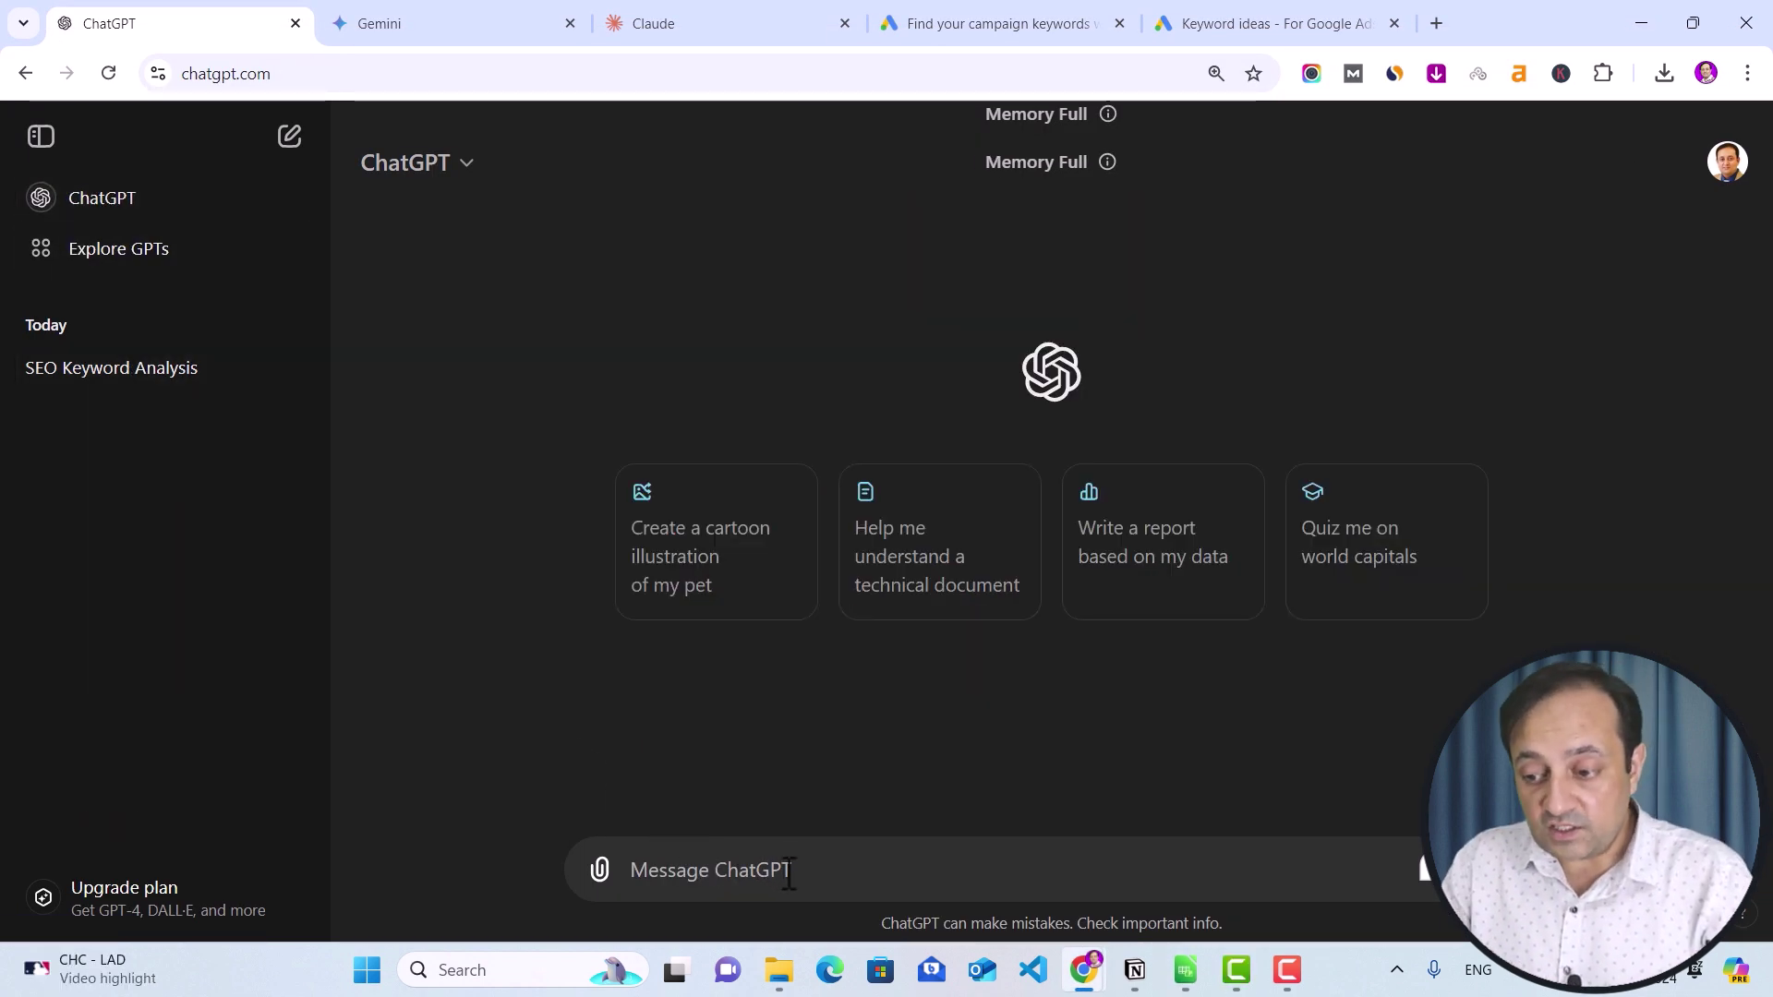
right_click(792, 873)
left_click(923, 593)
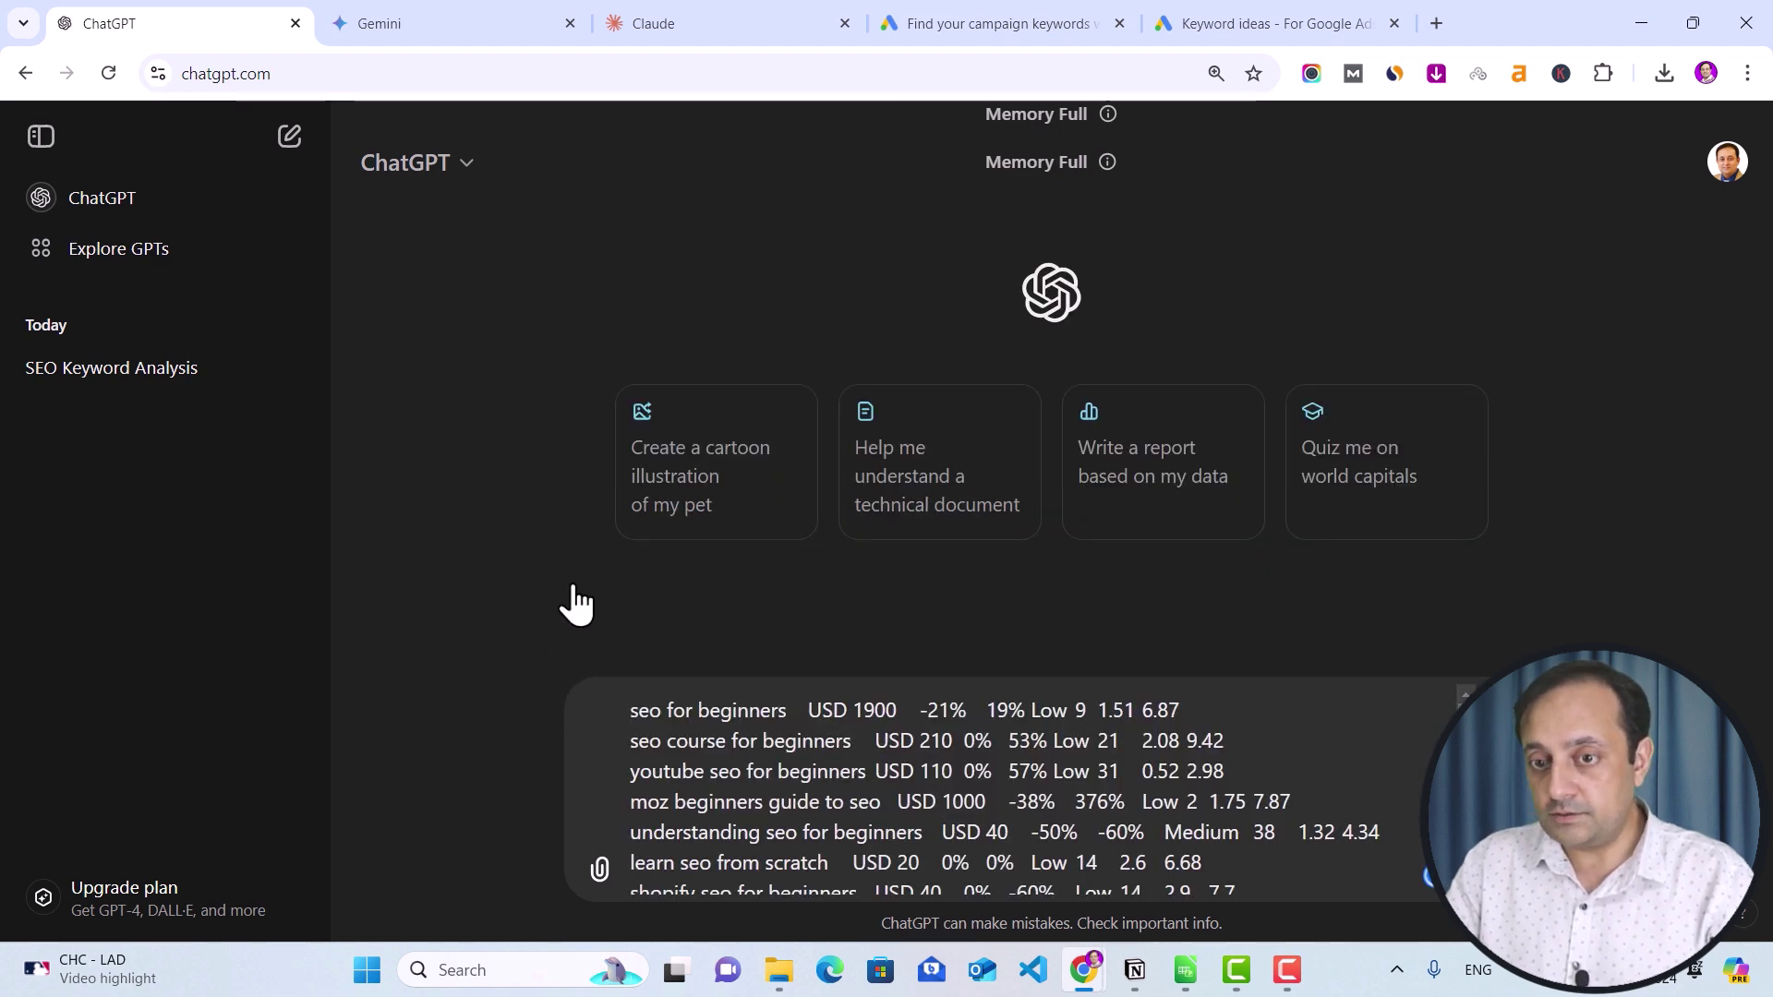
key("Return")
left_click_drag(624, 463, 965, 605)
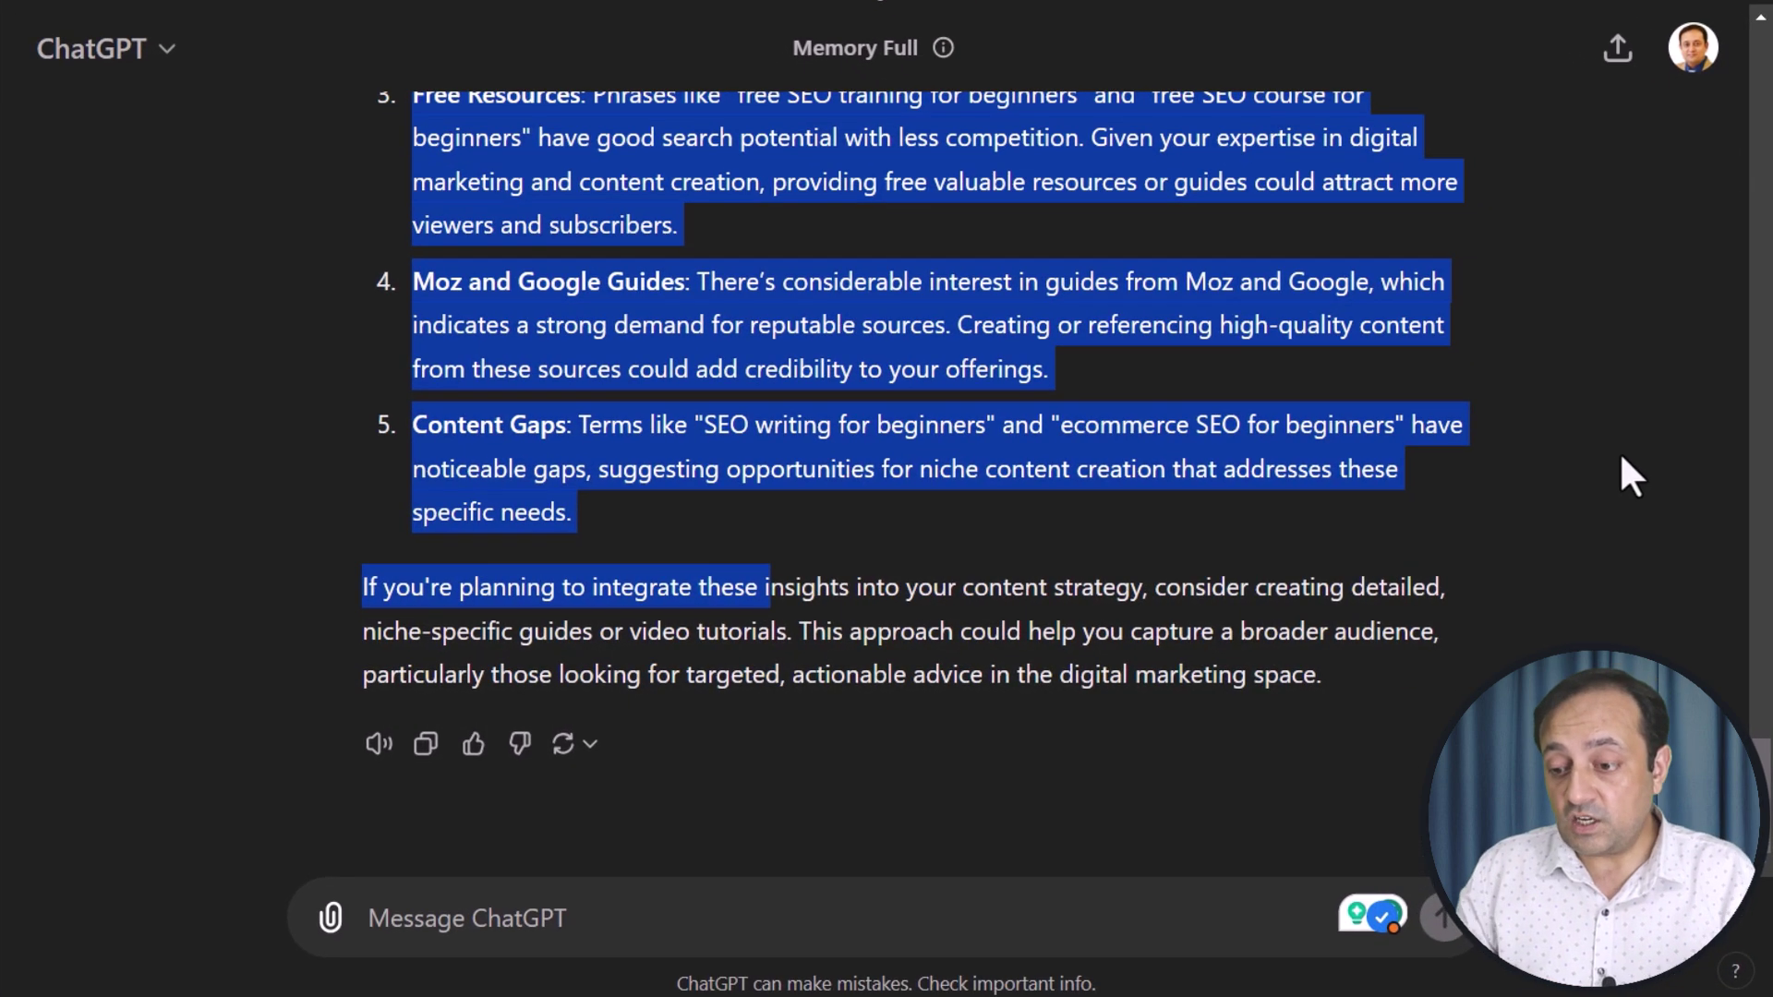
Send a prompt to extract low-competition, high-search-volume keywords related to the main topic "SEO FOR BEGINNERS." in table format
left_click(596, 917)
key("ctrl+v")
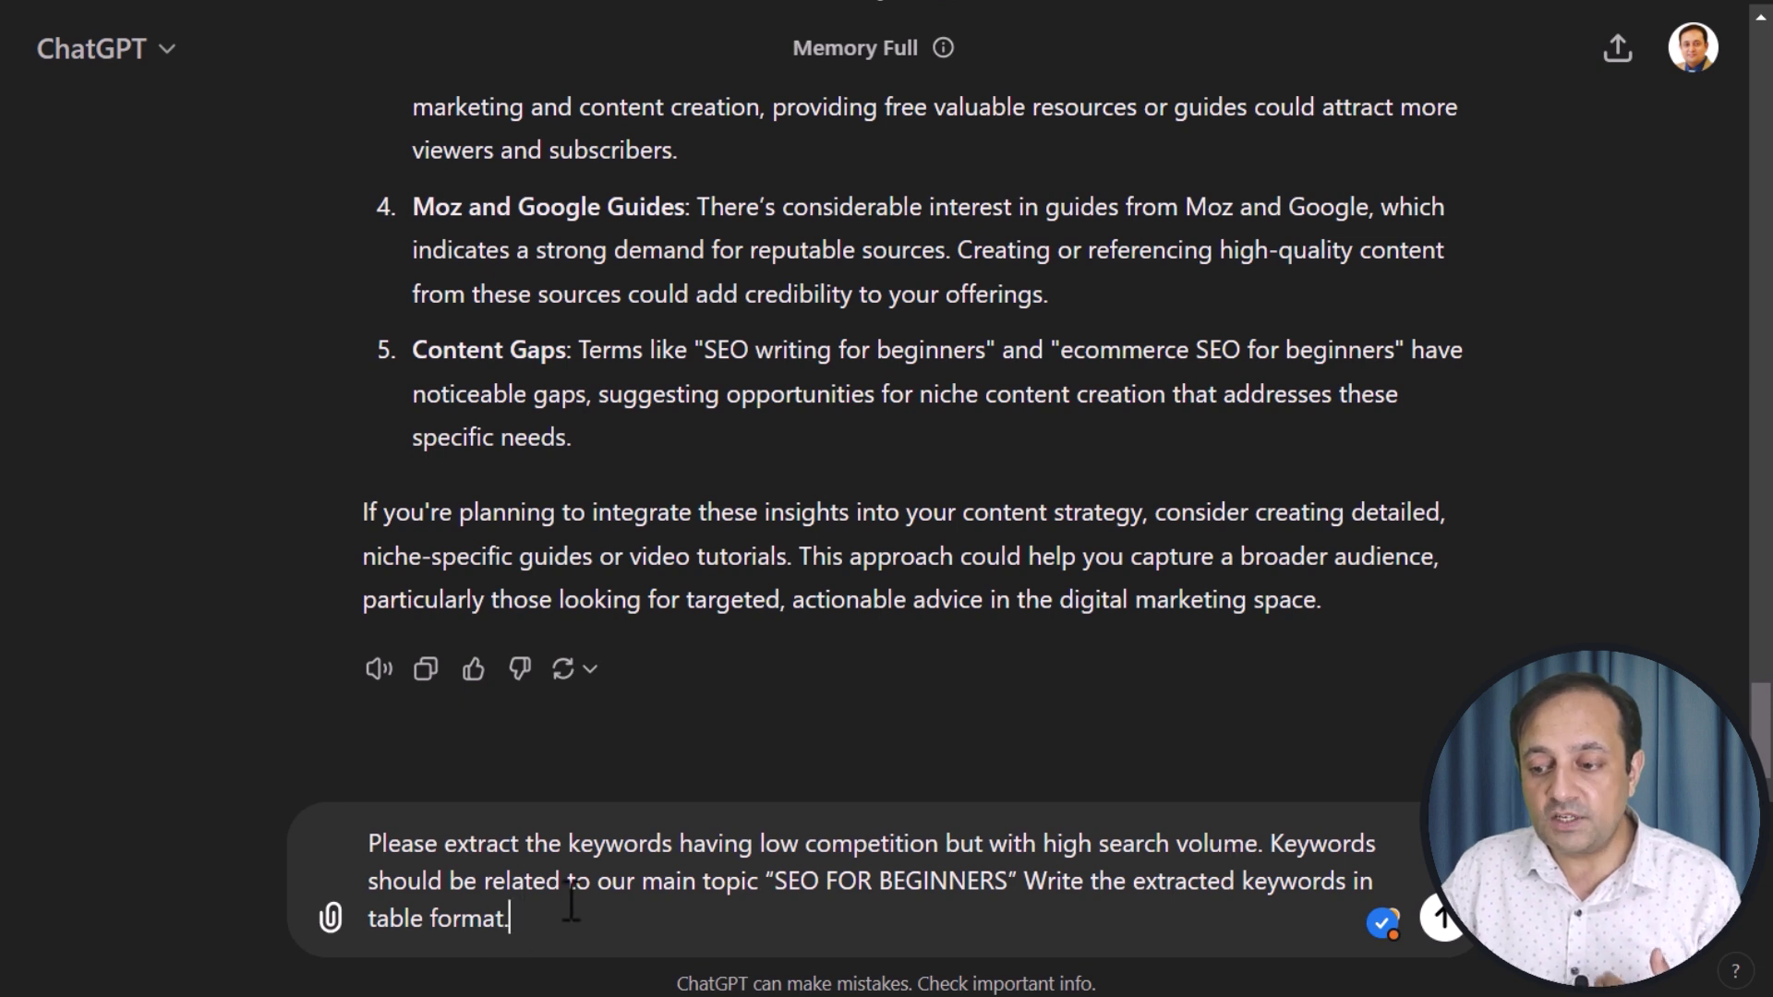
left_click(1010, 882)
type(".")
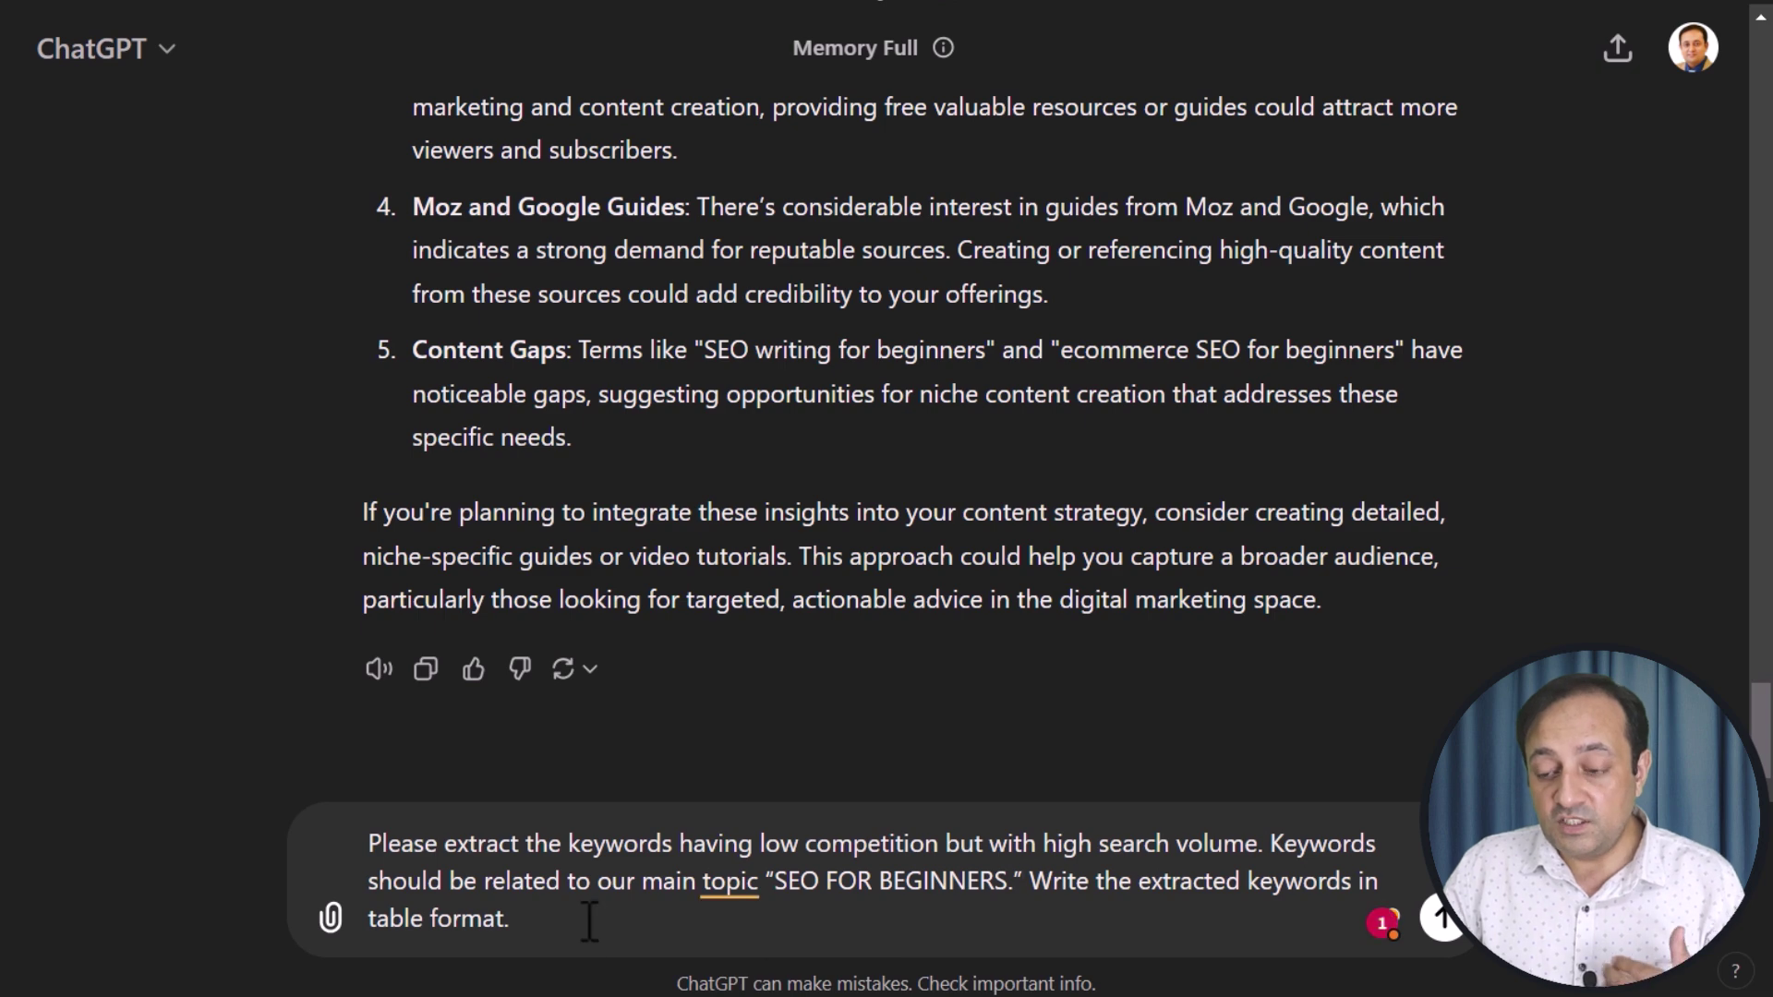
left_click(1440, 918)
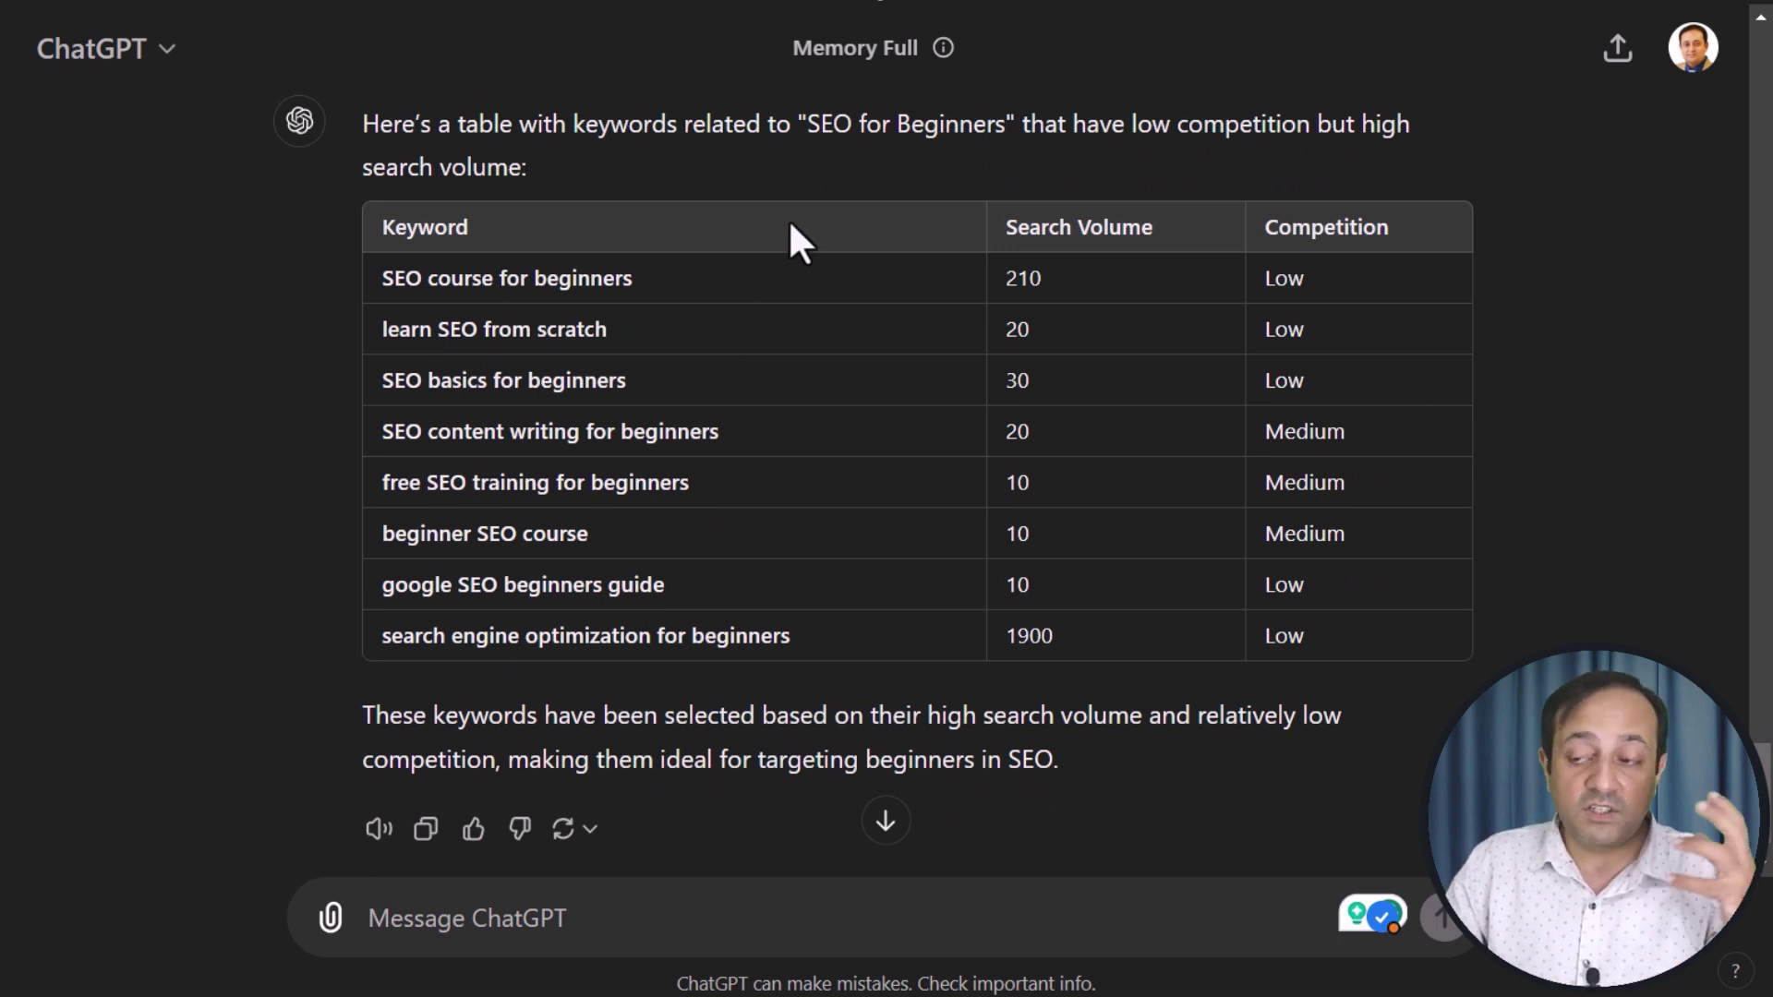
Review the extracted keyword table, highlighting the topic, the selection criteria in the closing text and the keyword rows
left_click_drag(817, 130, 1013, 129)
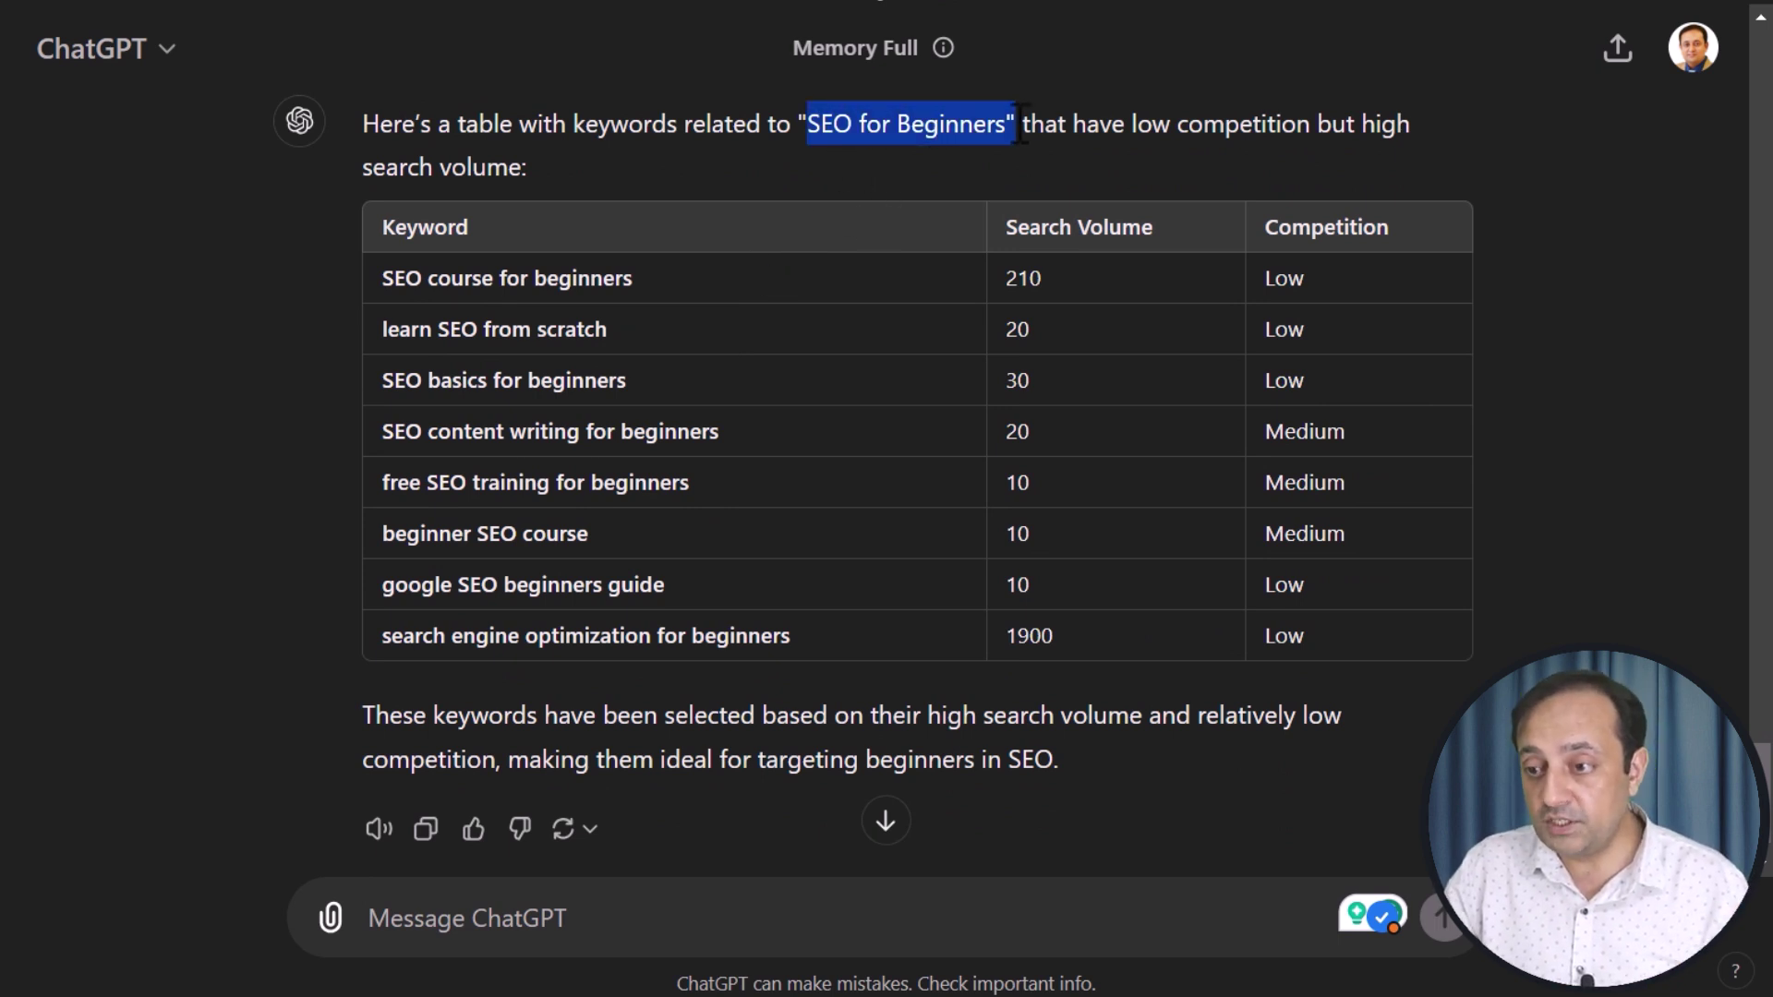
left_click(571, 765)
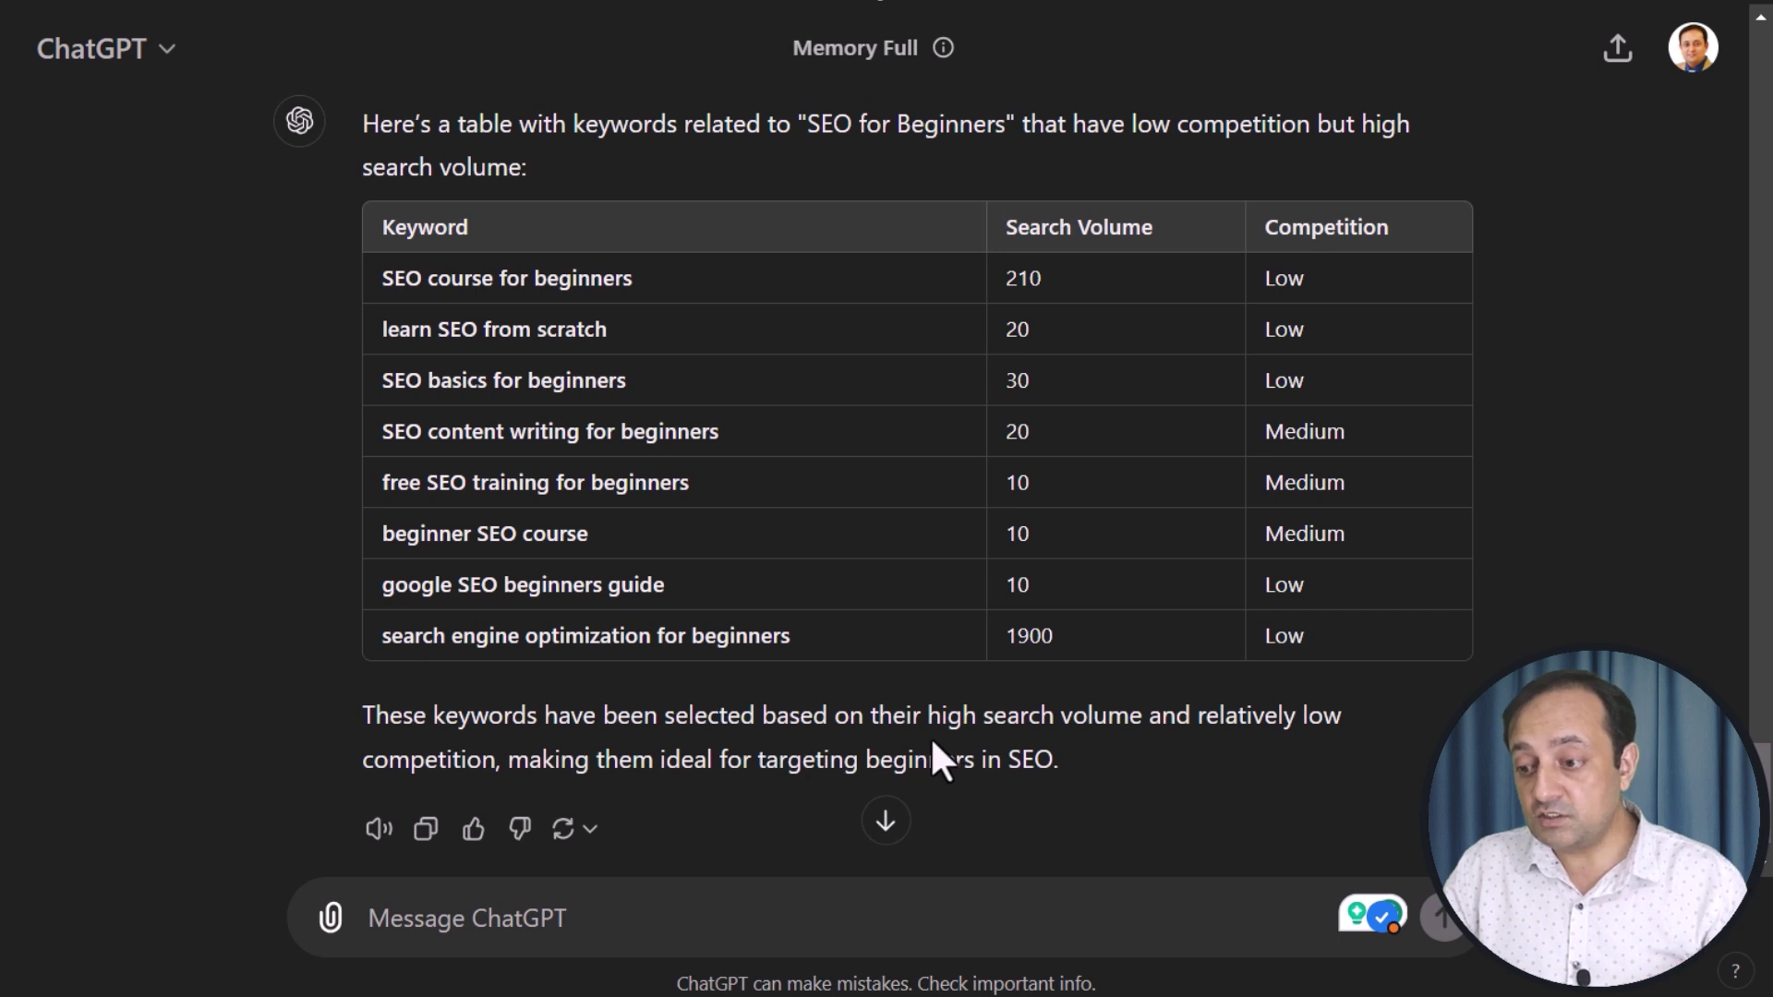
left_click_drag(928, 715, 1143, 719)
left_click_drag(1299, 717, 510, 757)
left_click_drag(373, 277, 817, 637)
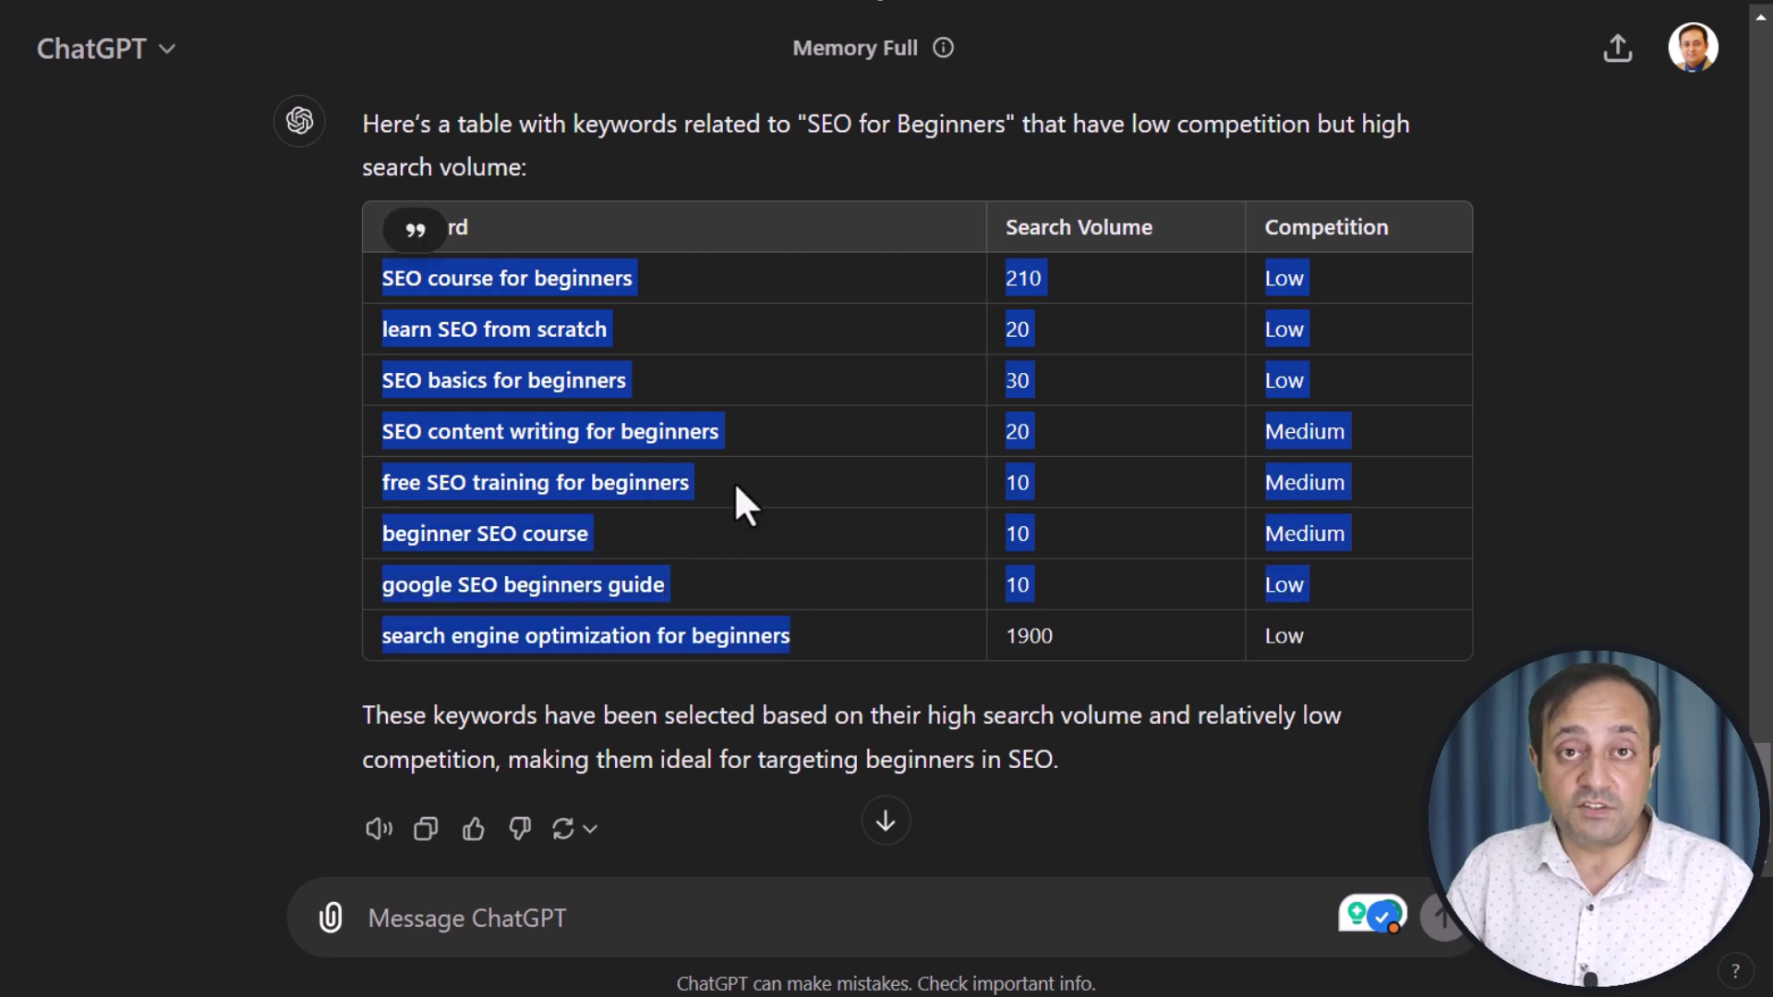
scroll(807, 495, "up", 1)
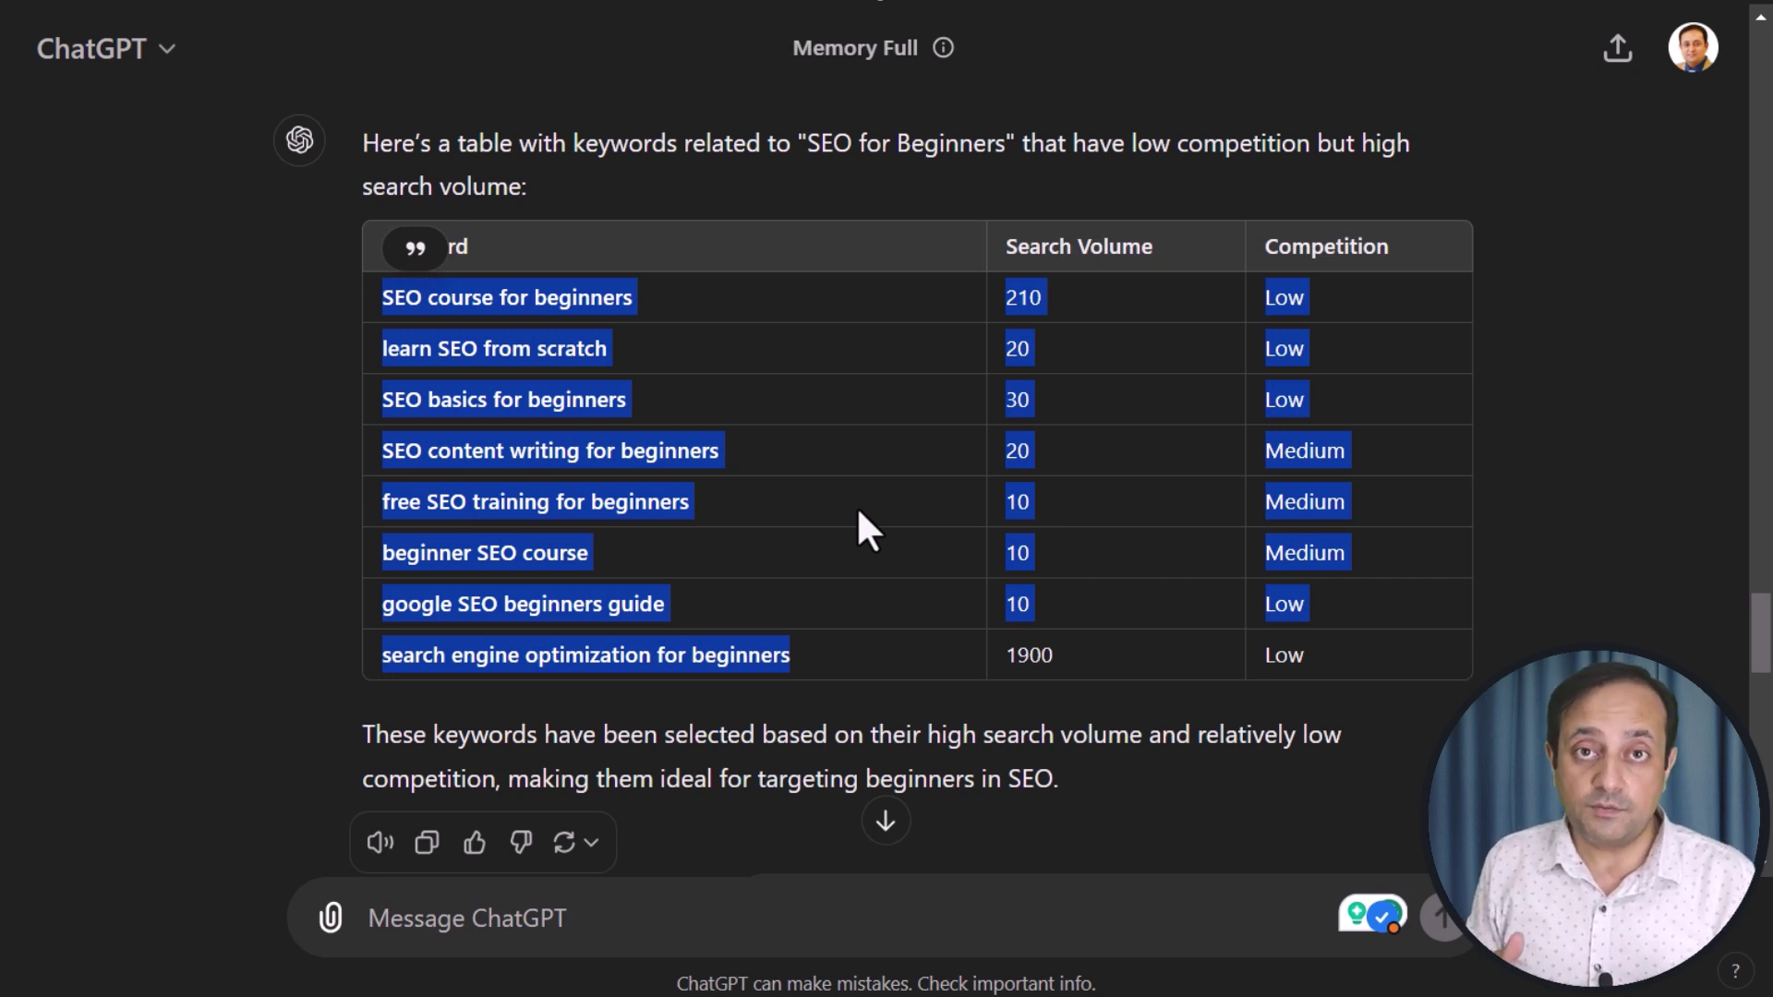
Switch to Notion, expand the Writing Unique Content With AI Prompts section and highlight its listed points
key("alt+Tab")
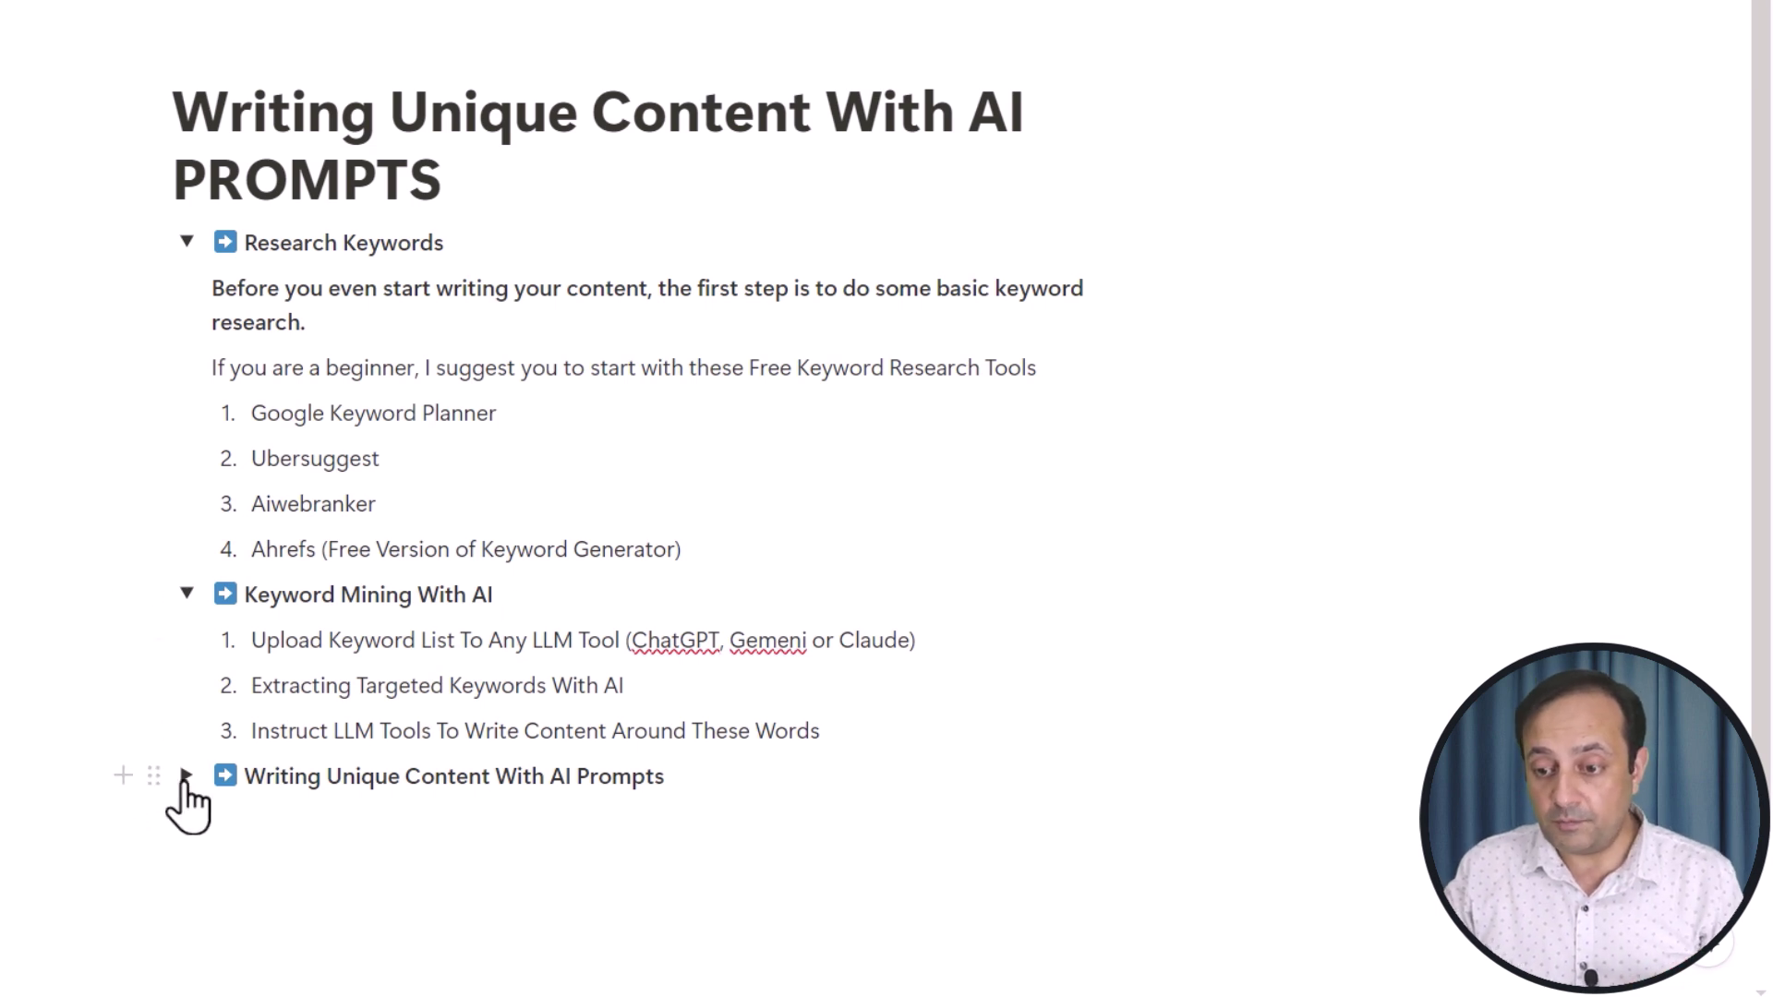
left_click(186, 775)
scroll(402, 633, "down", 4)
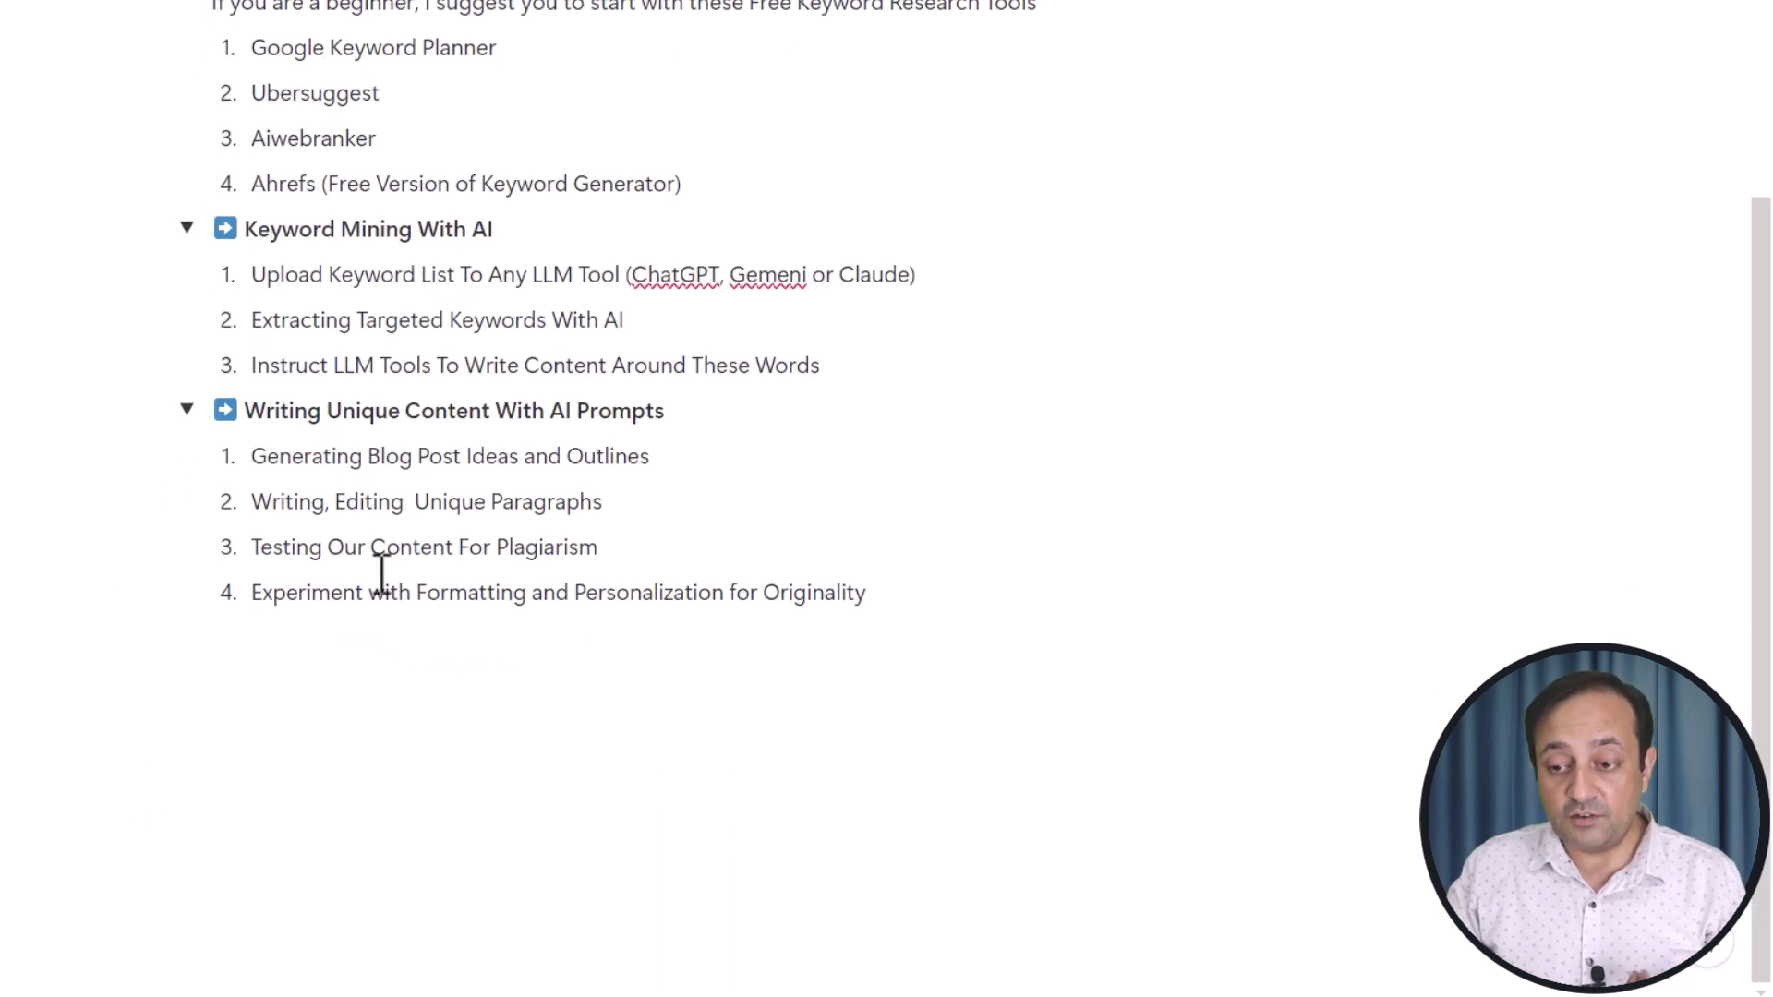
left_click_drag(255, 457, 655, 459)
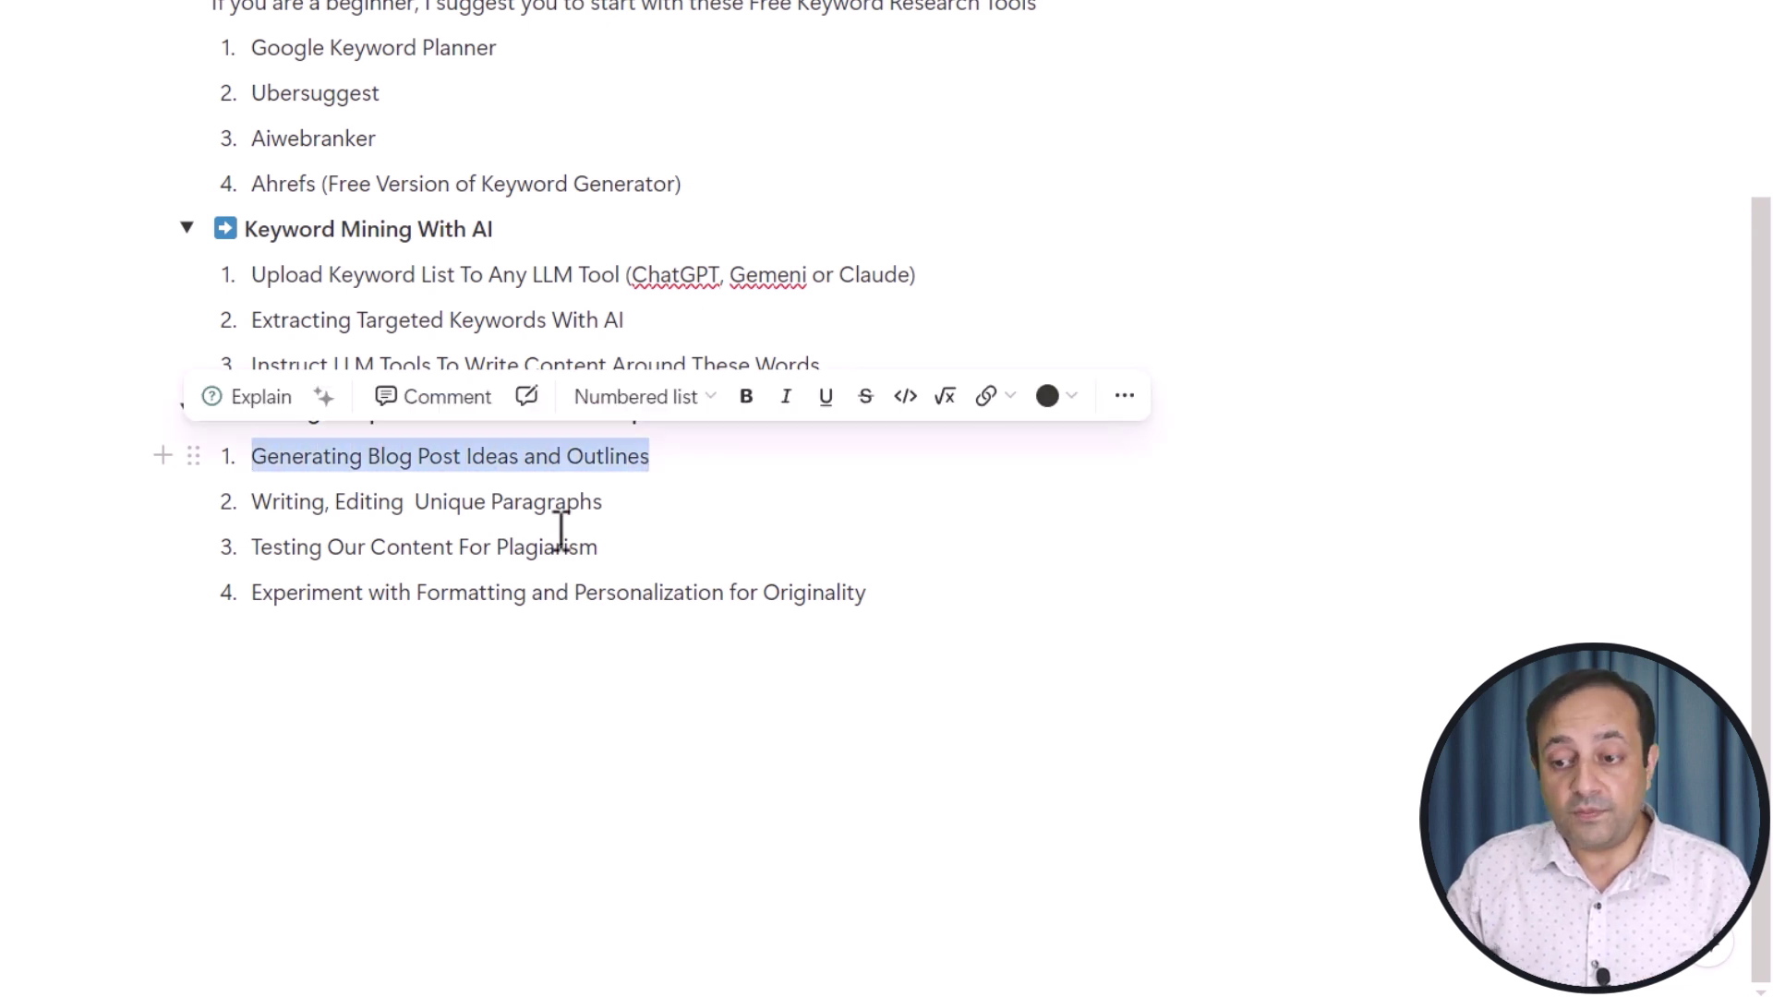
left_click_drag(254, 503, 596, 507)
left_click_drag(253, 550, 599, 559)
left_click_drag(257, 594, 732, 606)
left_click(403, 677)
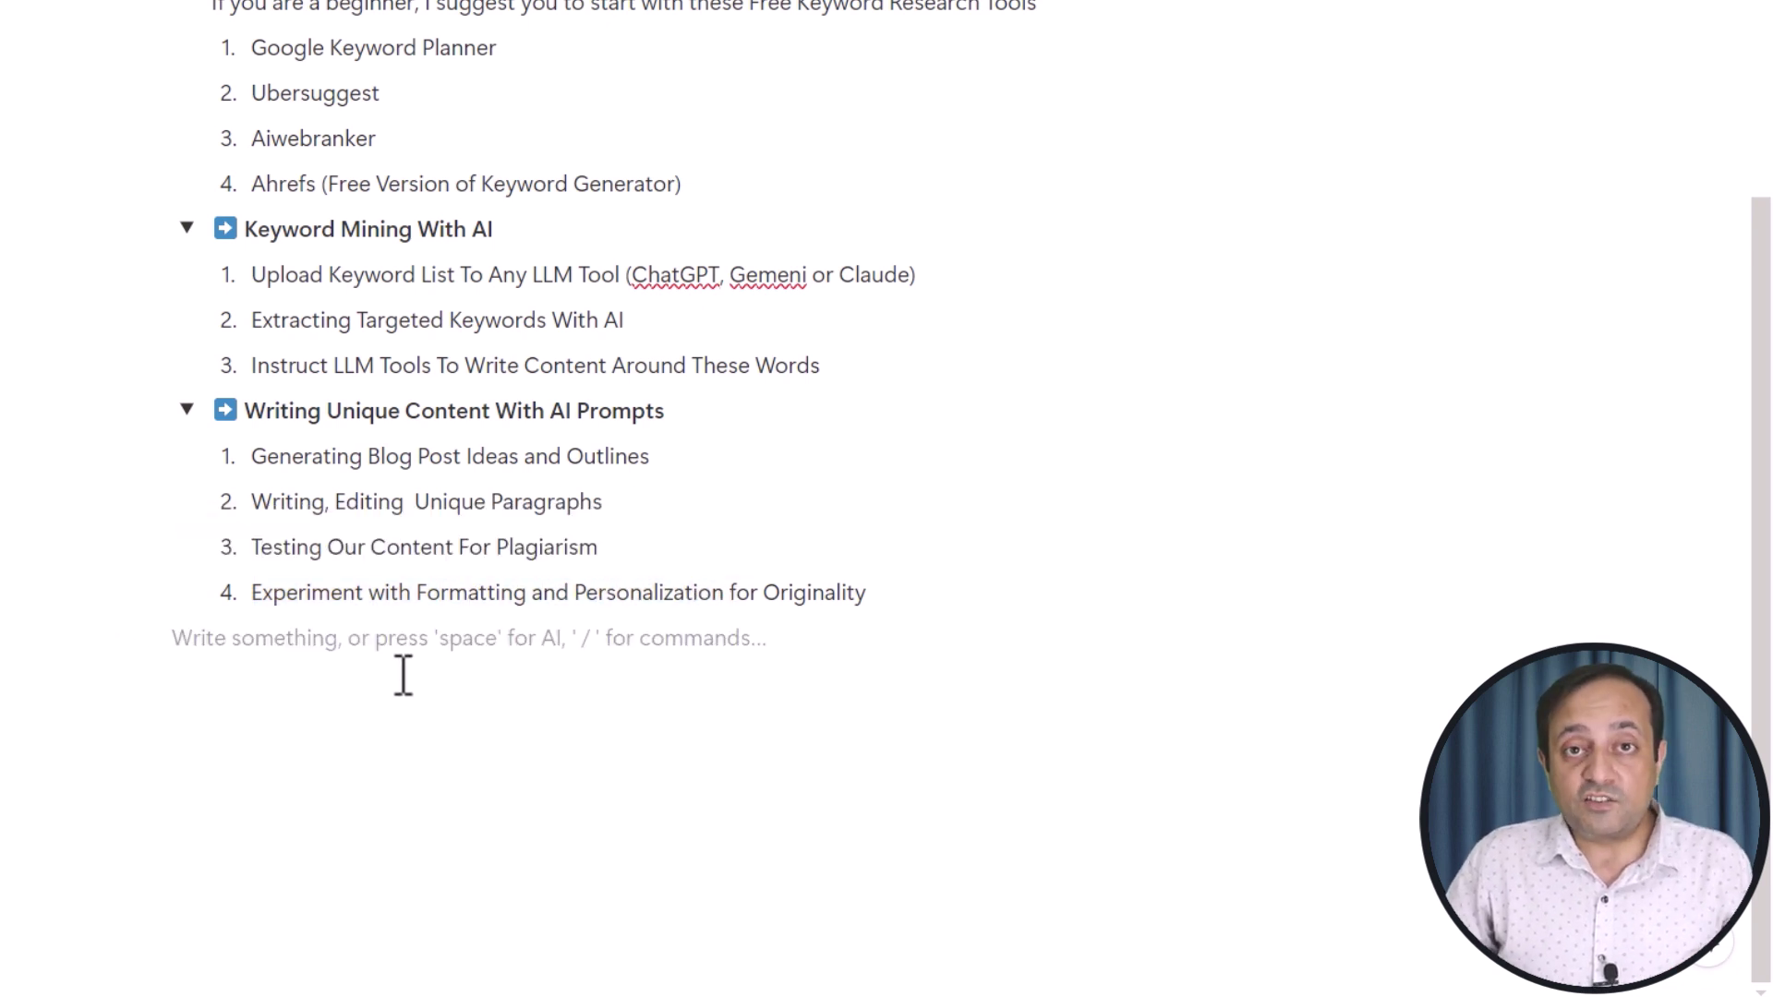
left_click(257, 459)
left_click_drag(262, 461, 675, 459)
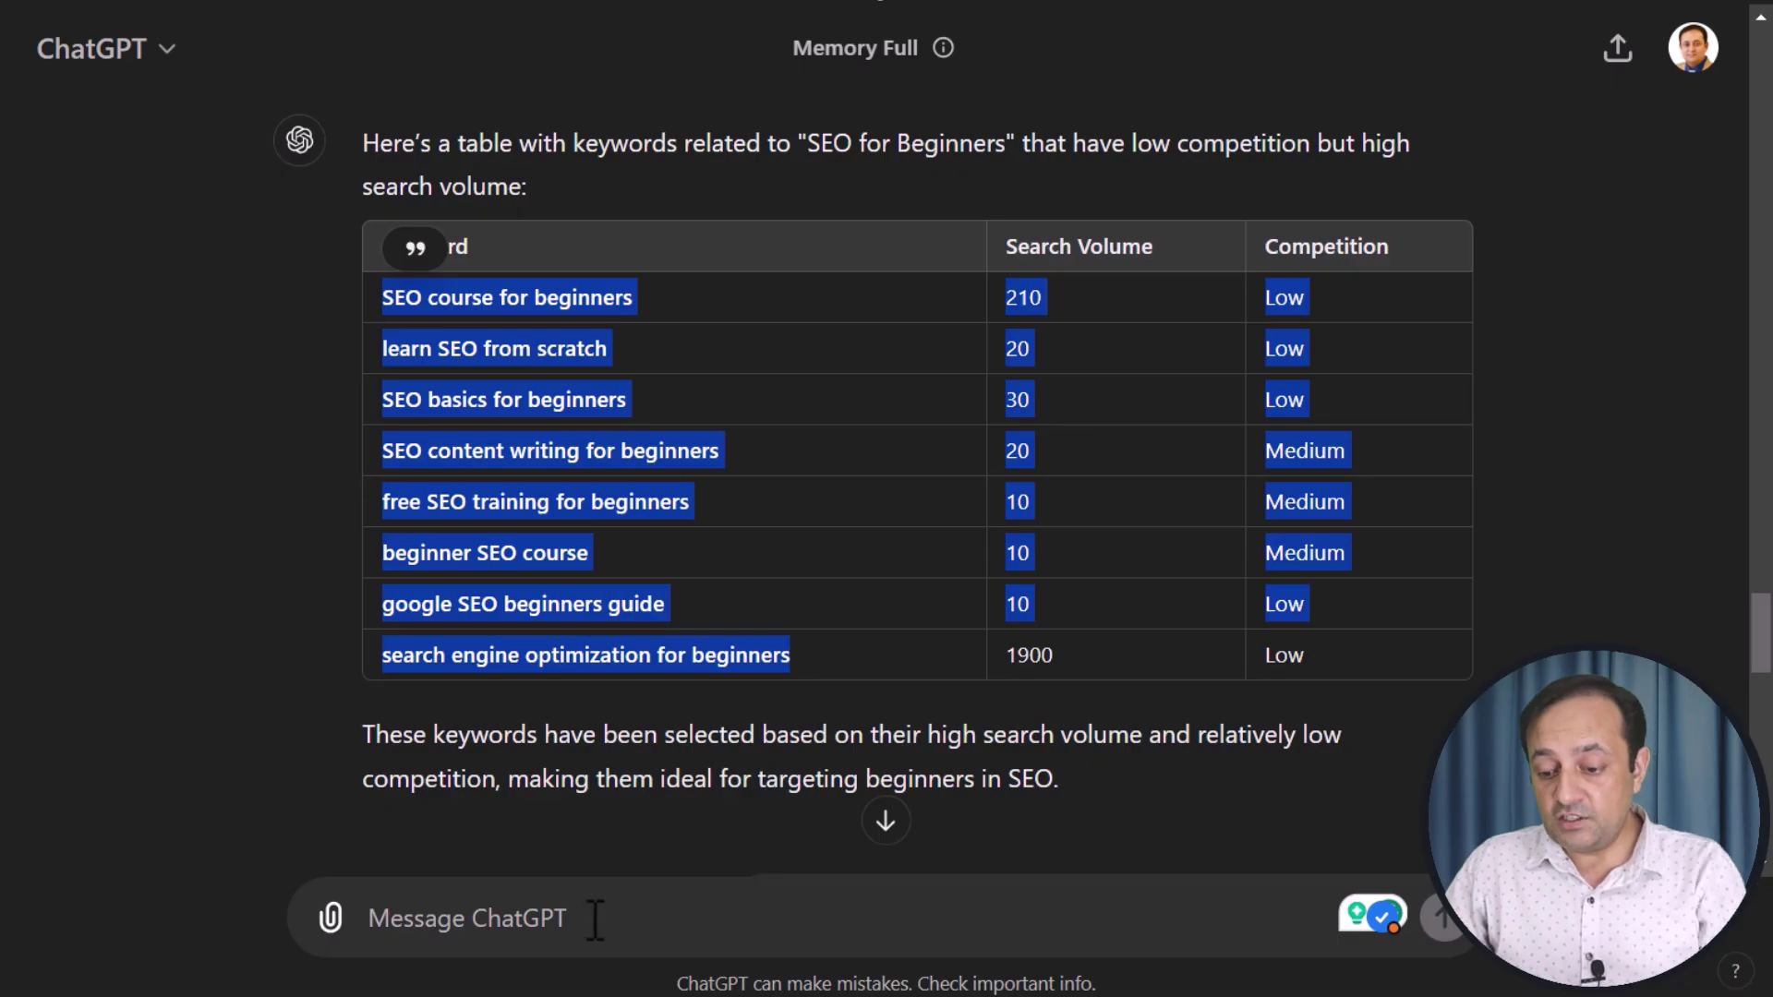
Switch to ChatGPT and send the prompt "Give me 10 unique blog post ideas for "SEO FOR BEGINNERS""
left_click(596, 921)
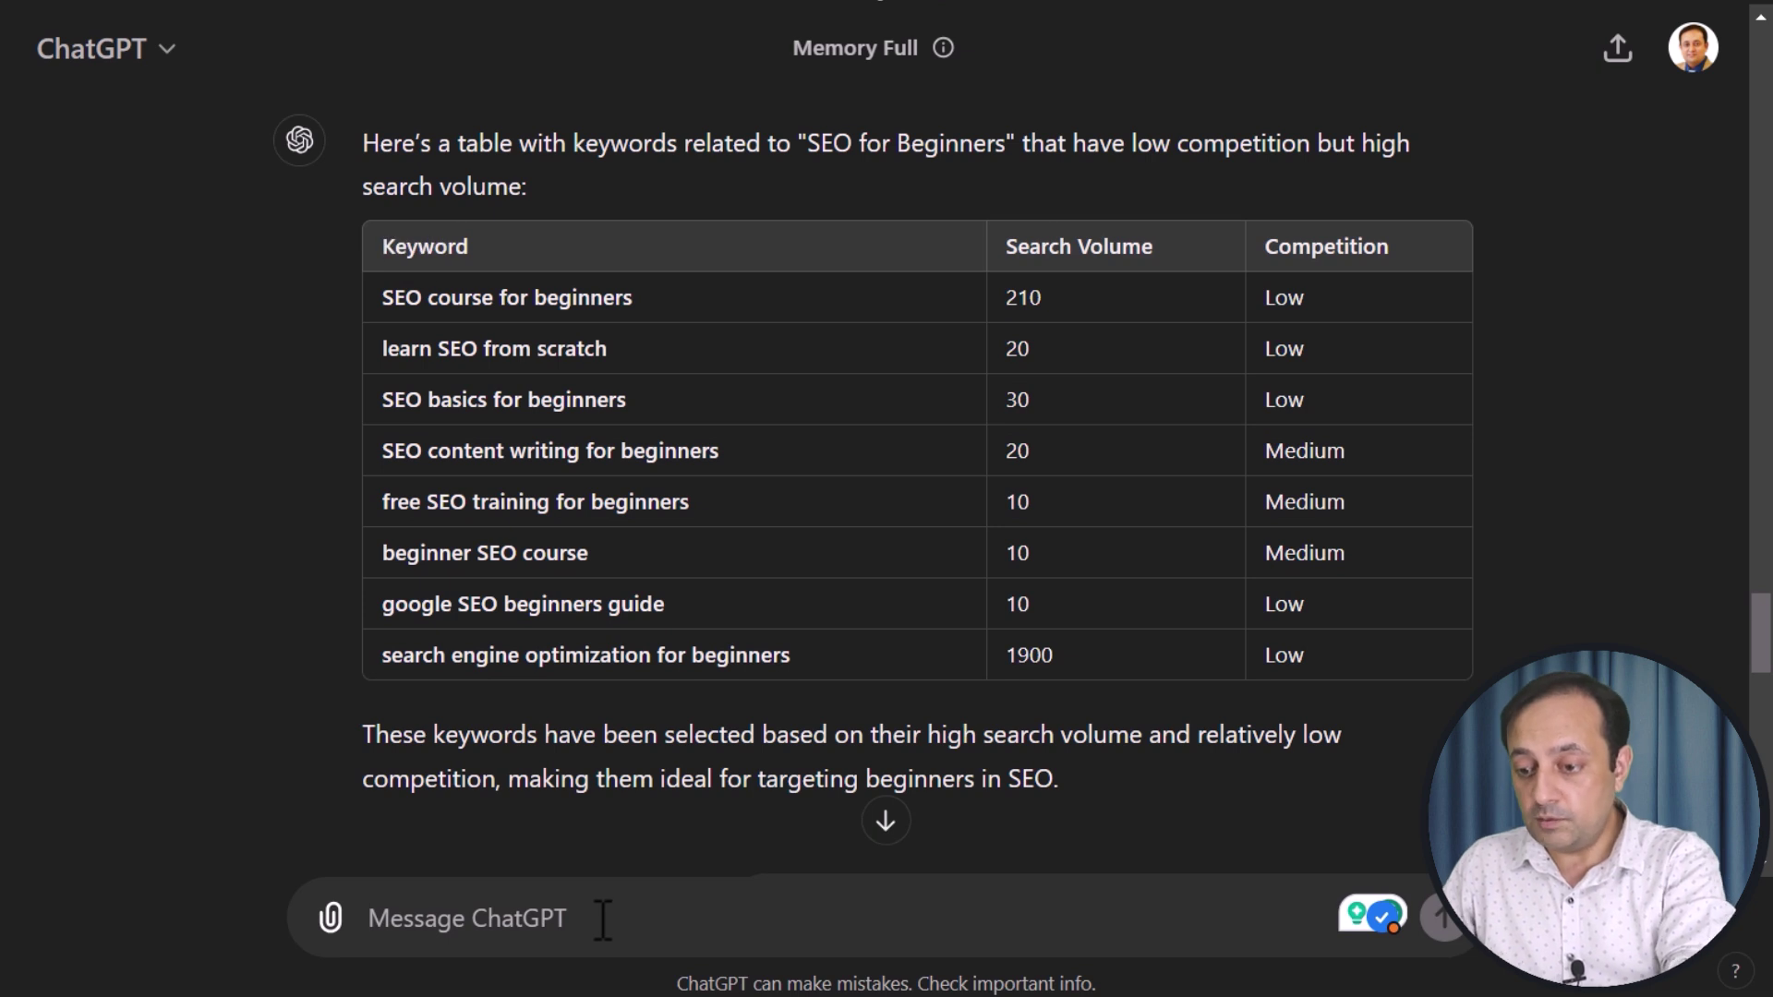
type("Give me 10 unique blog post ideas for \"SEO FOR BEGINNERS\"")
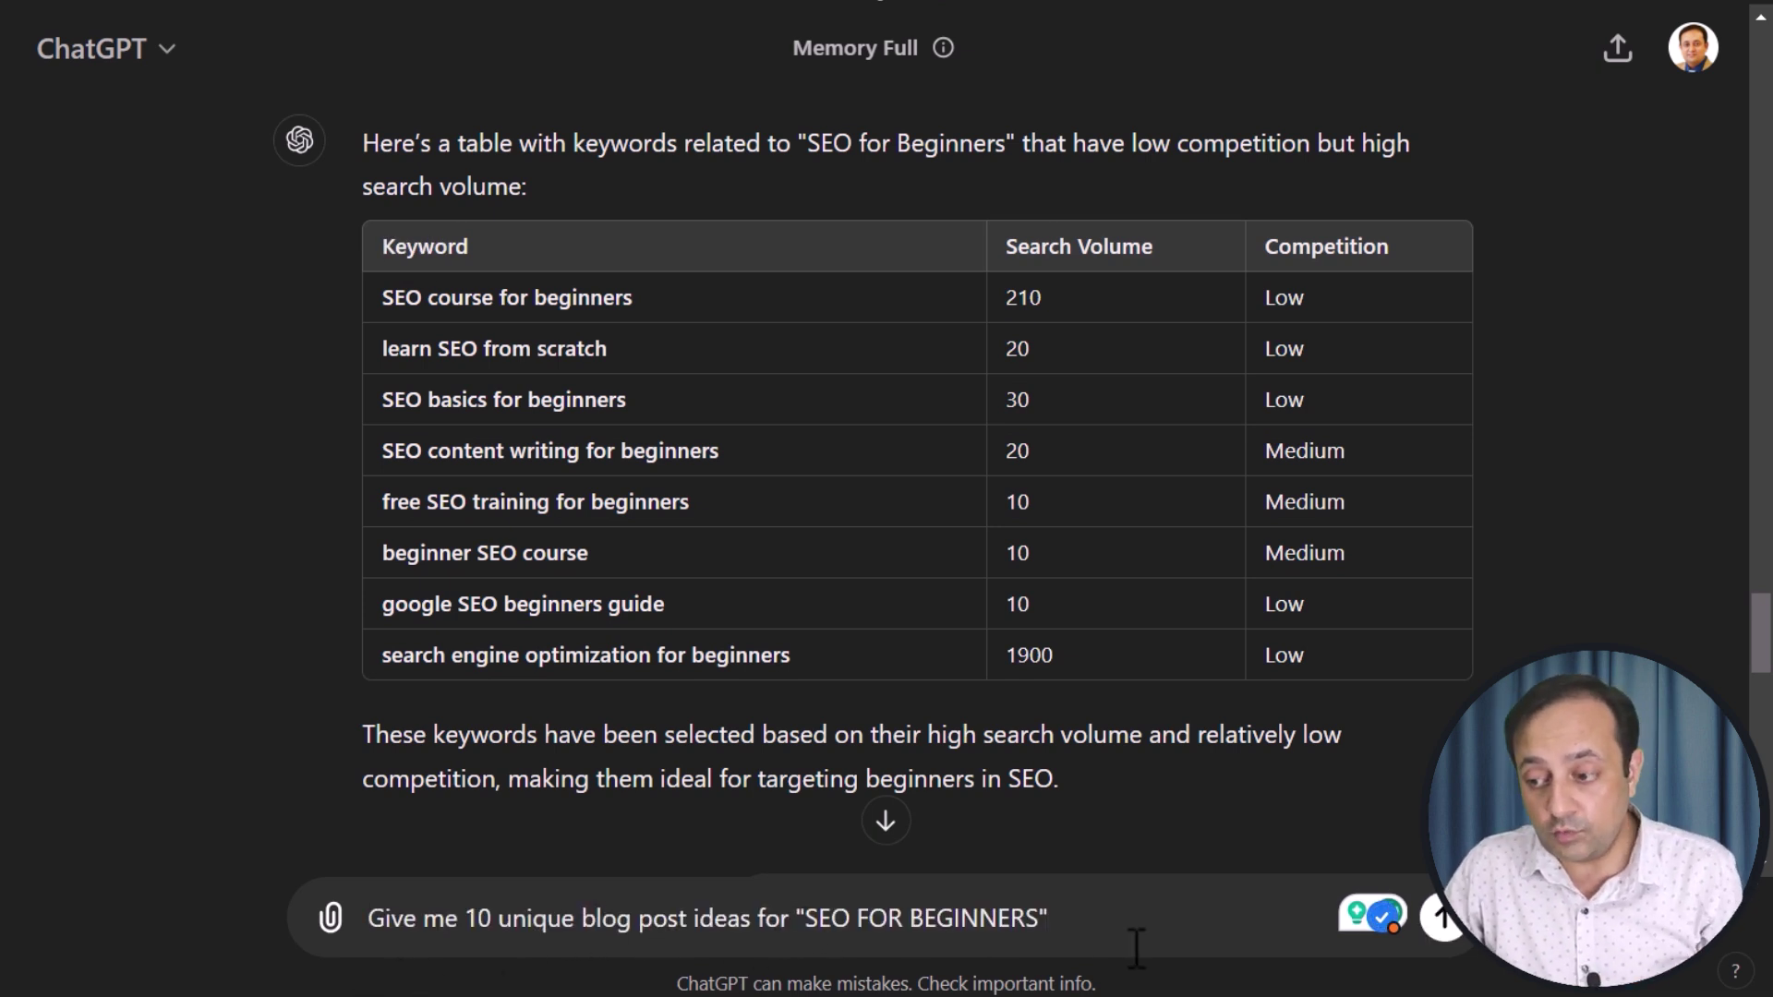
key("Return")
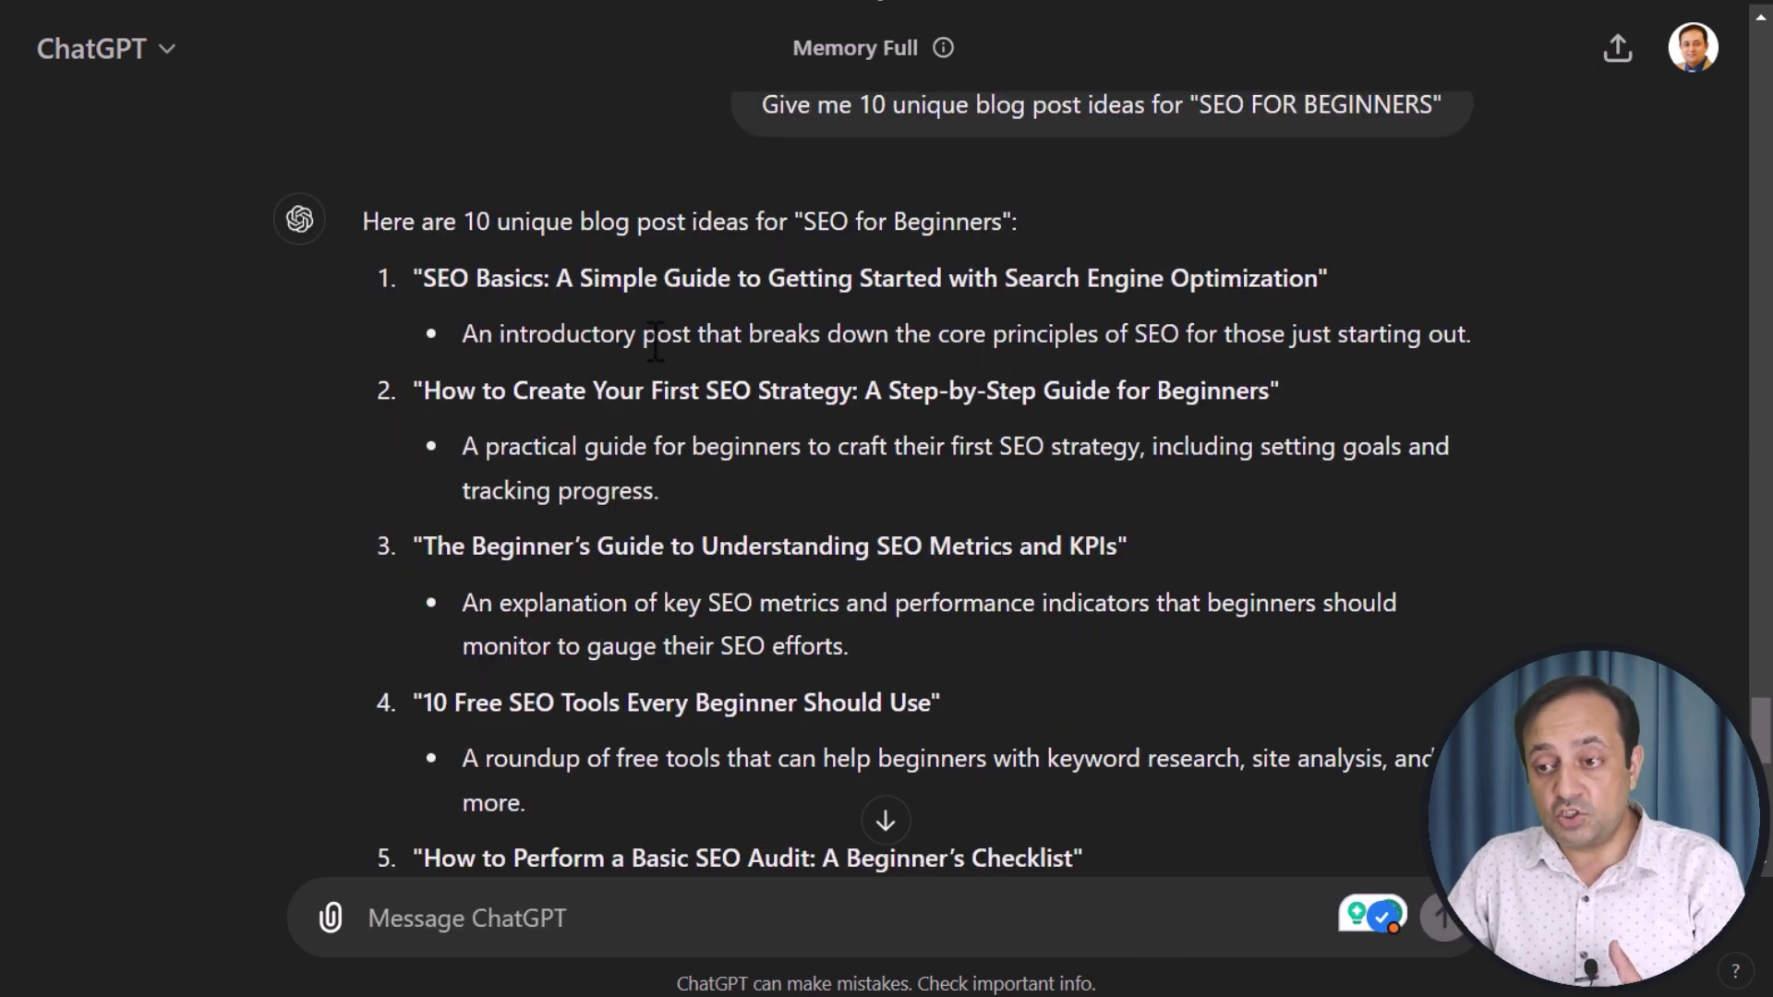
Read the suggested blog post ideas, highlighting the introductory line and the first title
left_click_drag(575, 221, 1024, 223)
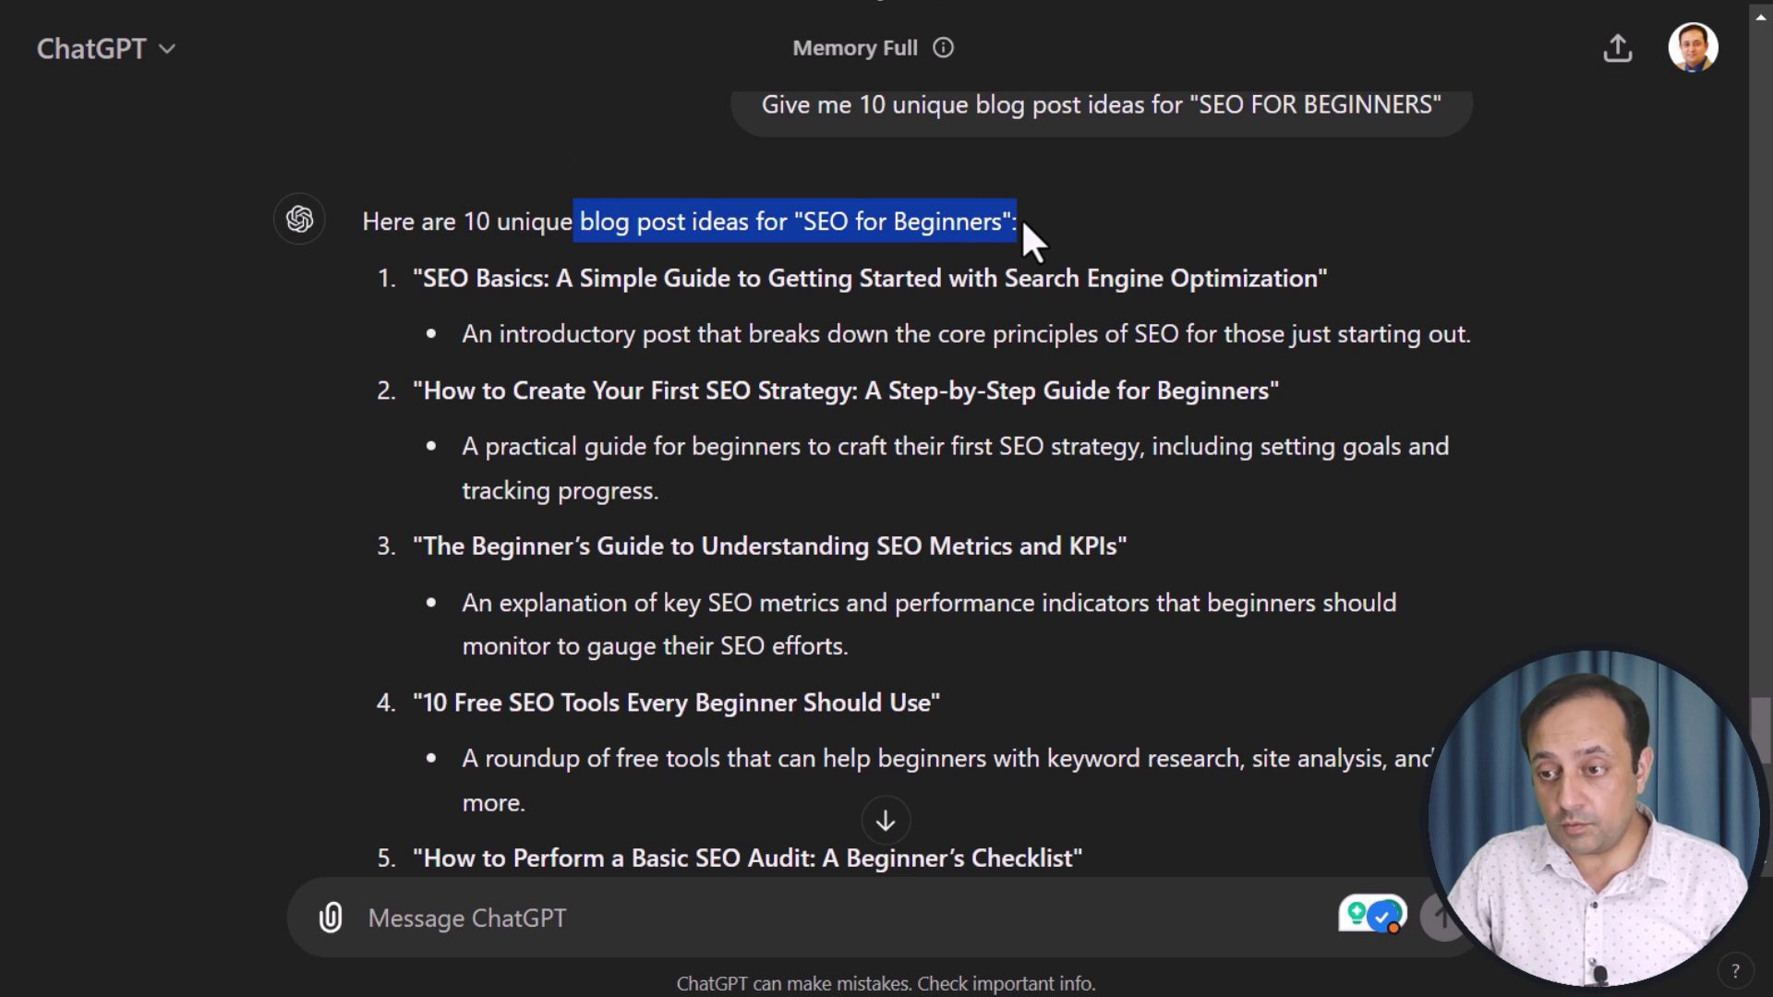
left_click(588, 363)
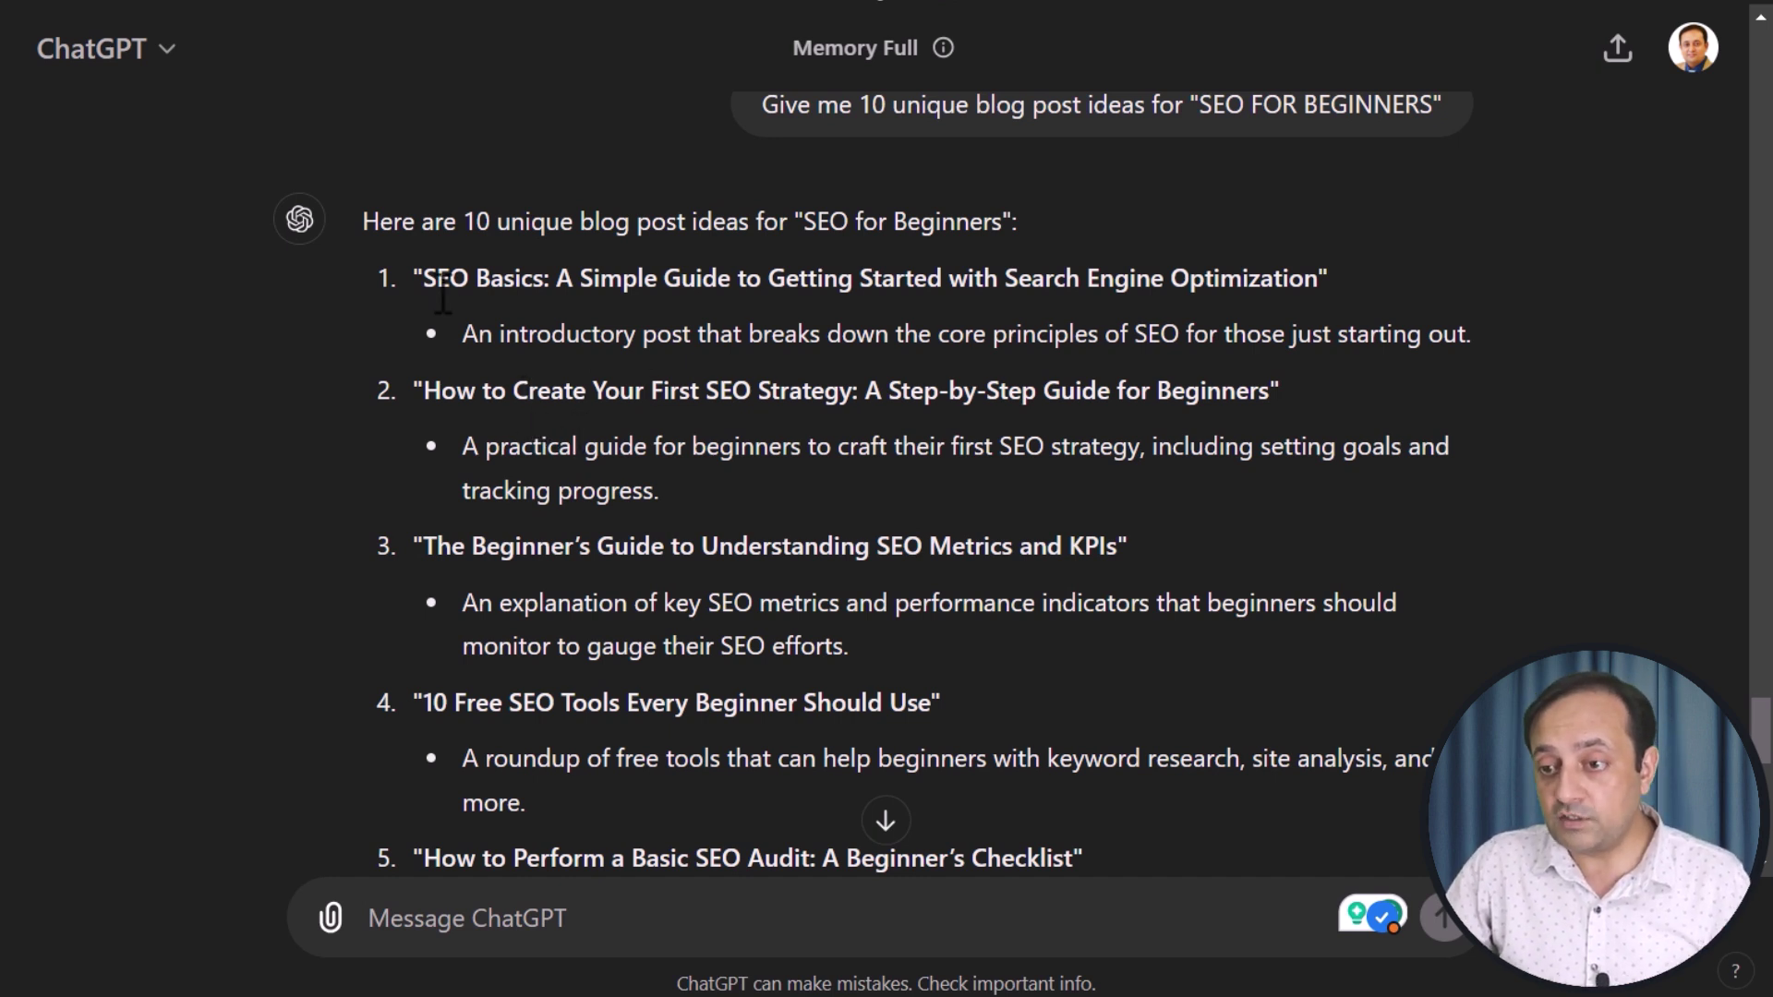
left_click_drag(438, 278, 1318, 280)
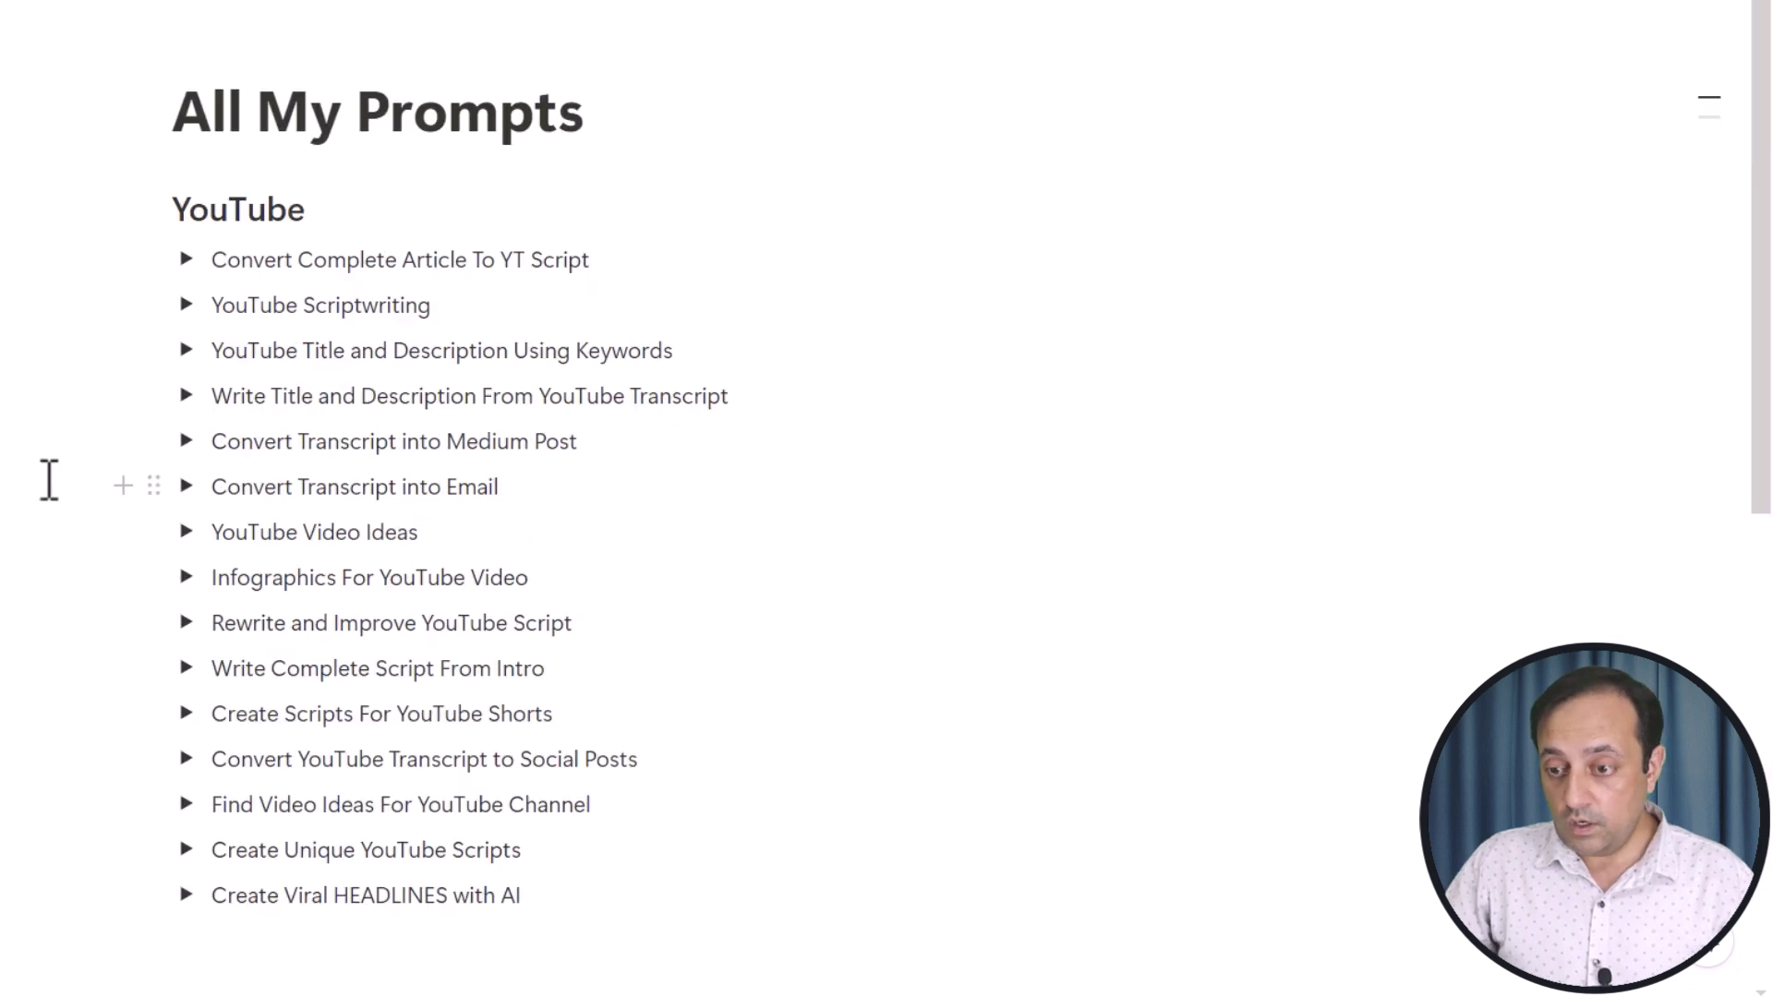
On Notion's All My Prompts page, expand the Create Detailed Outline prompt in the Blogging section
scroll(48, 477, "down", 8)
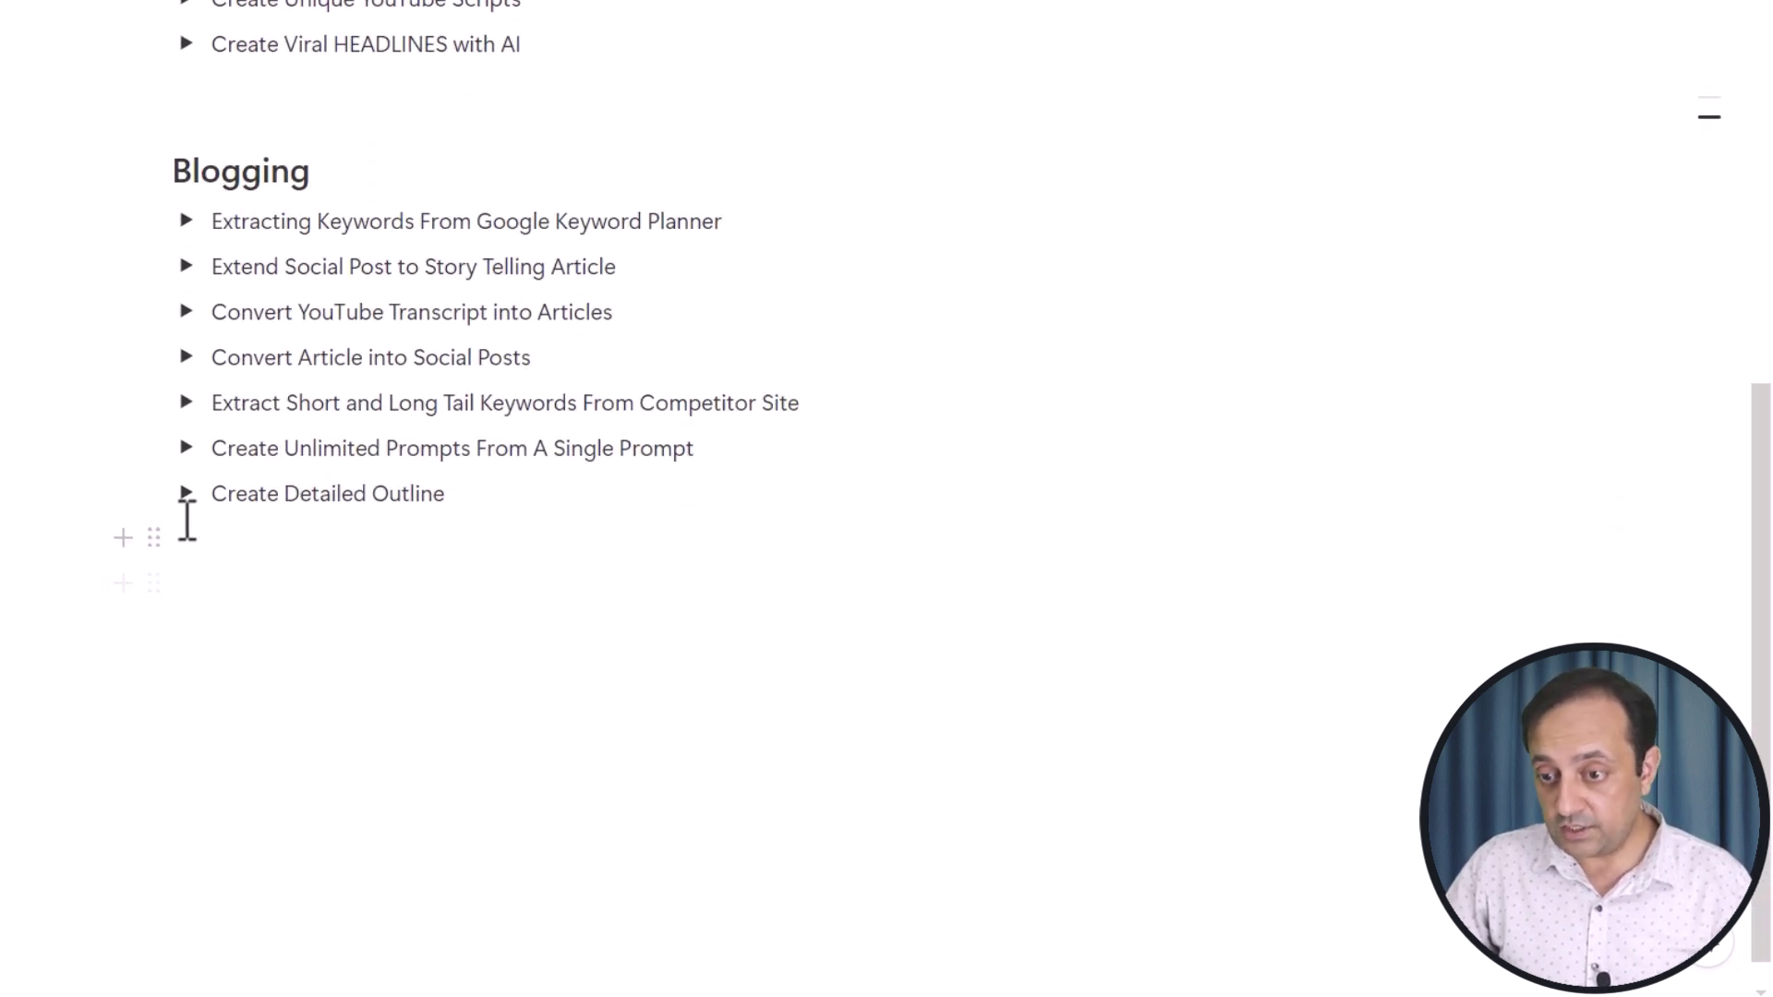
left_click(186, 493)
scroll(59, 609, "down", 2)
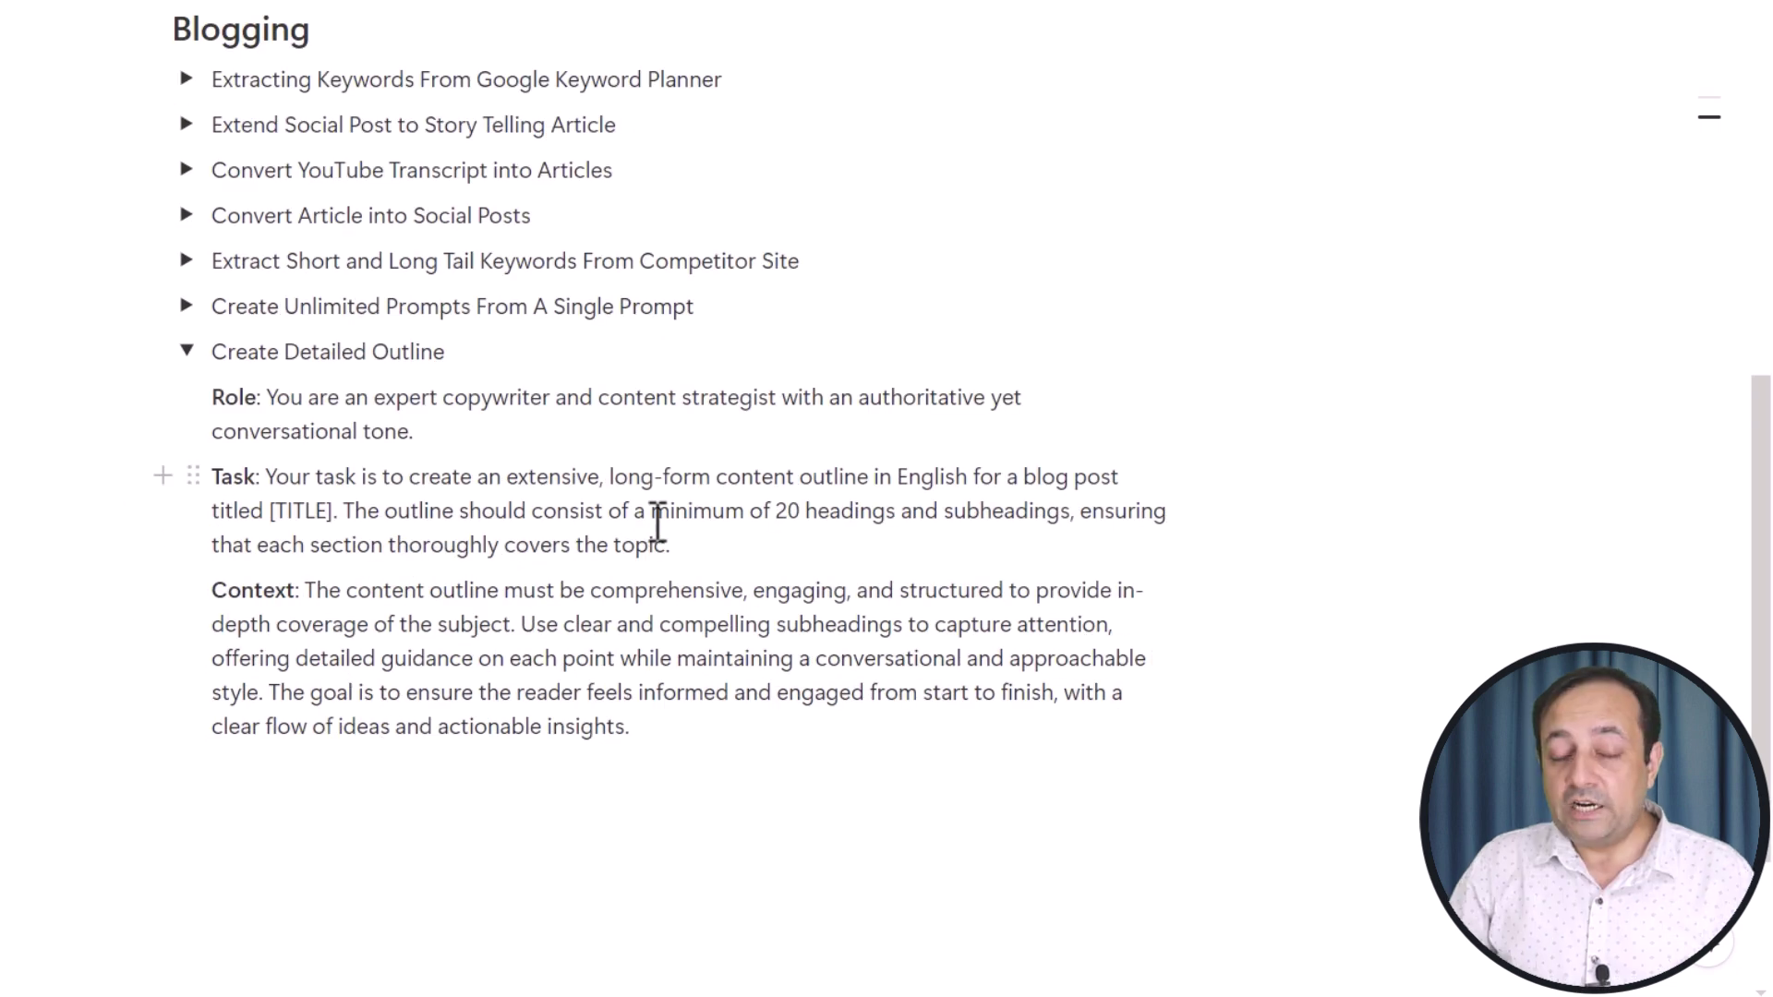
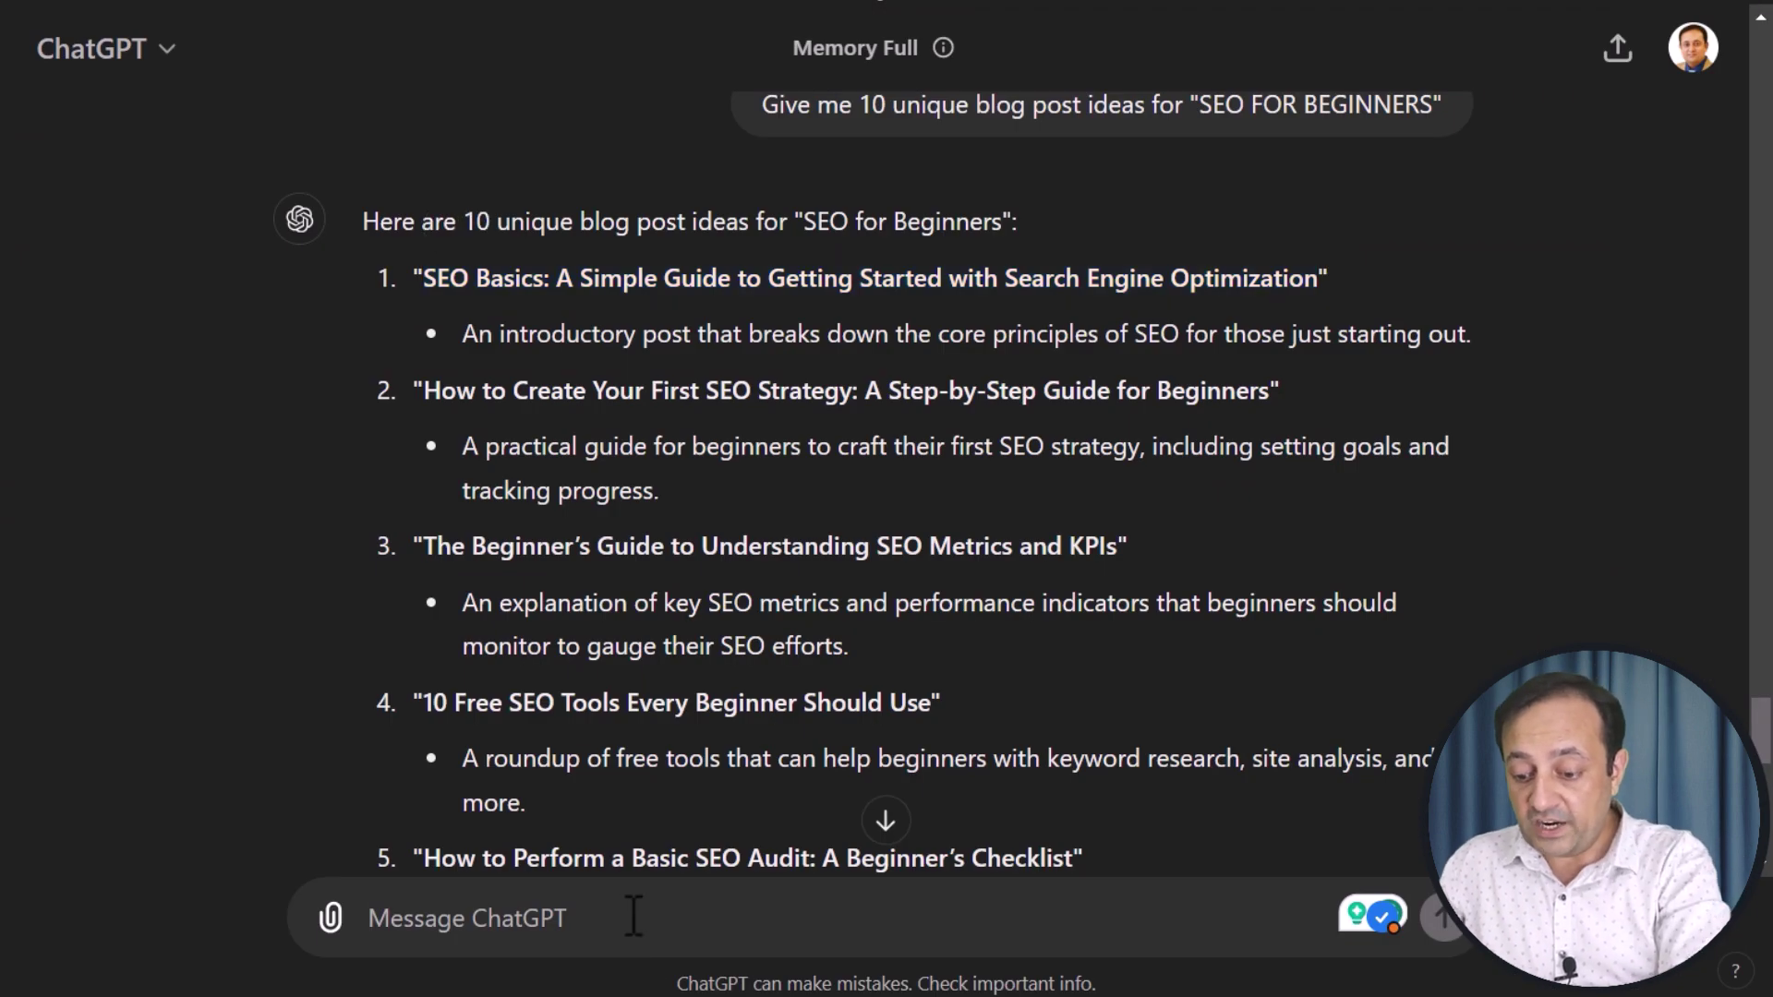
Paste the detailed outline prompt in ChatGPT and replace TOPIC with "SEO Basics: A Simple Guide to Getting Started with Search Engine Optimization"
key("ctrl+v")
double_click(409, 835)
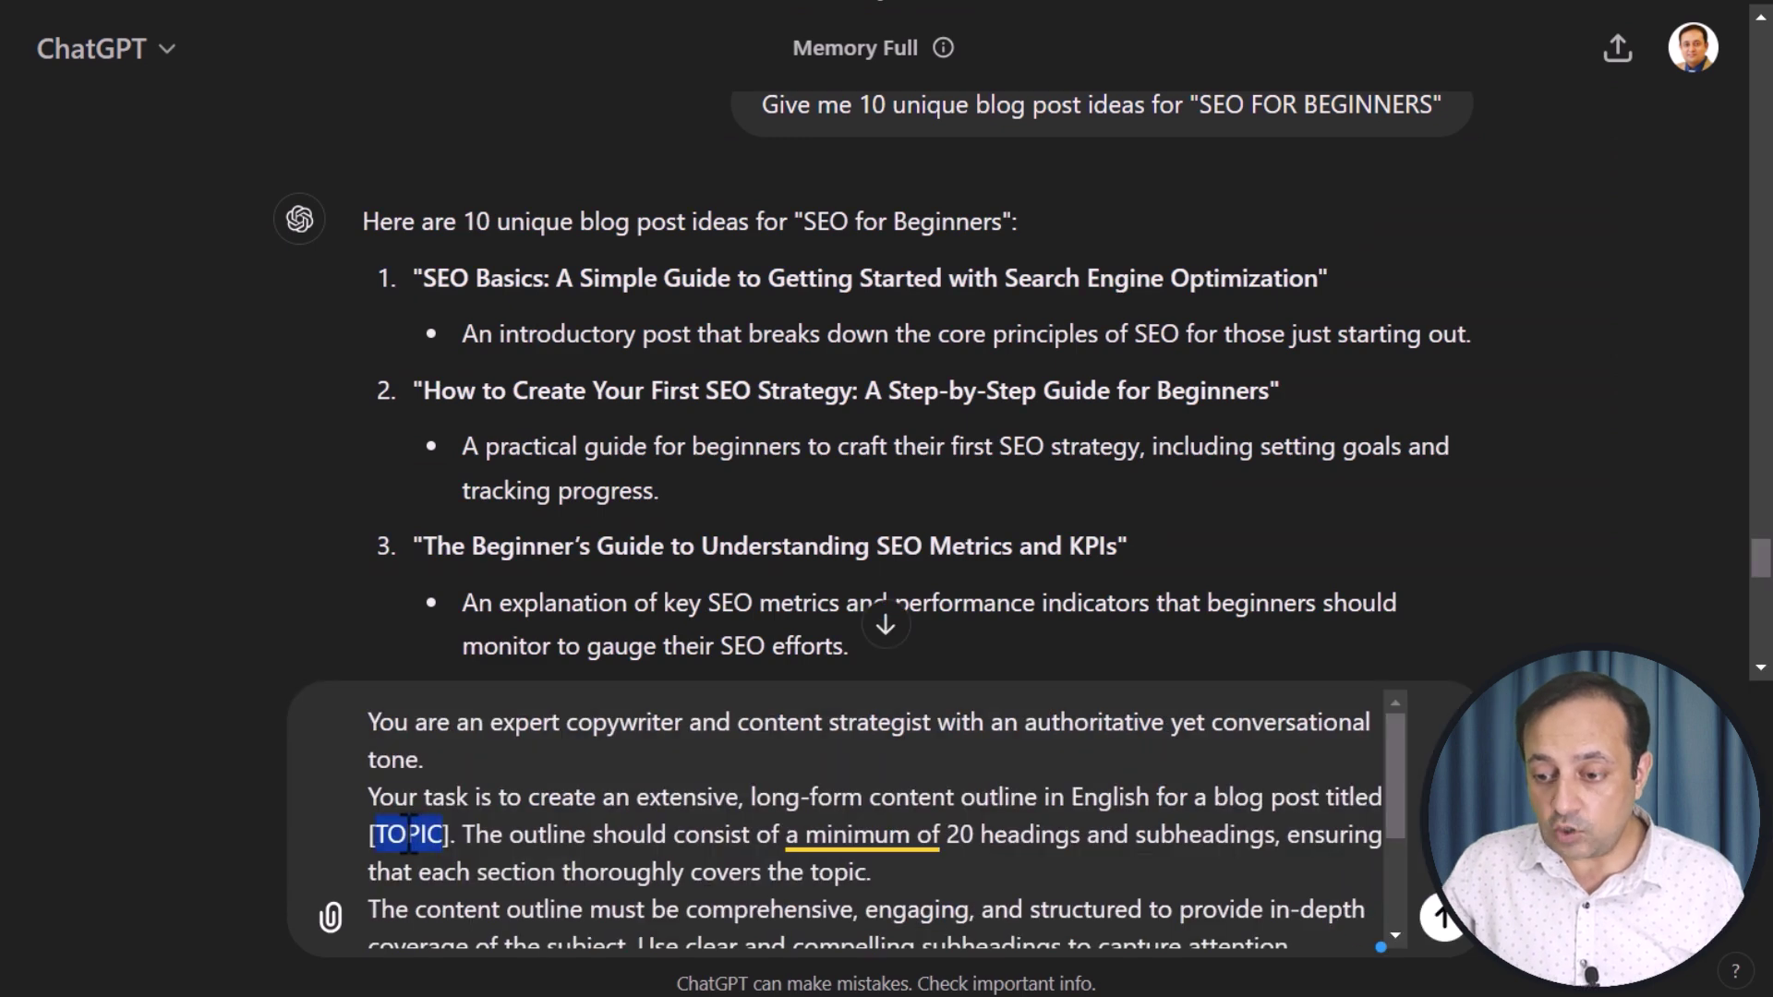
left_click_drag(423, 278, 1323, 279)
key("ctrl+c")
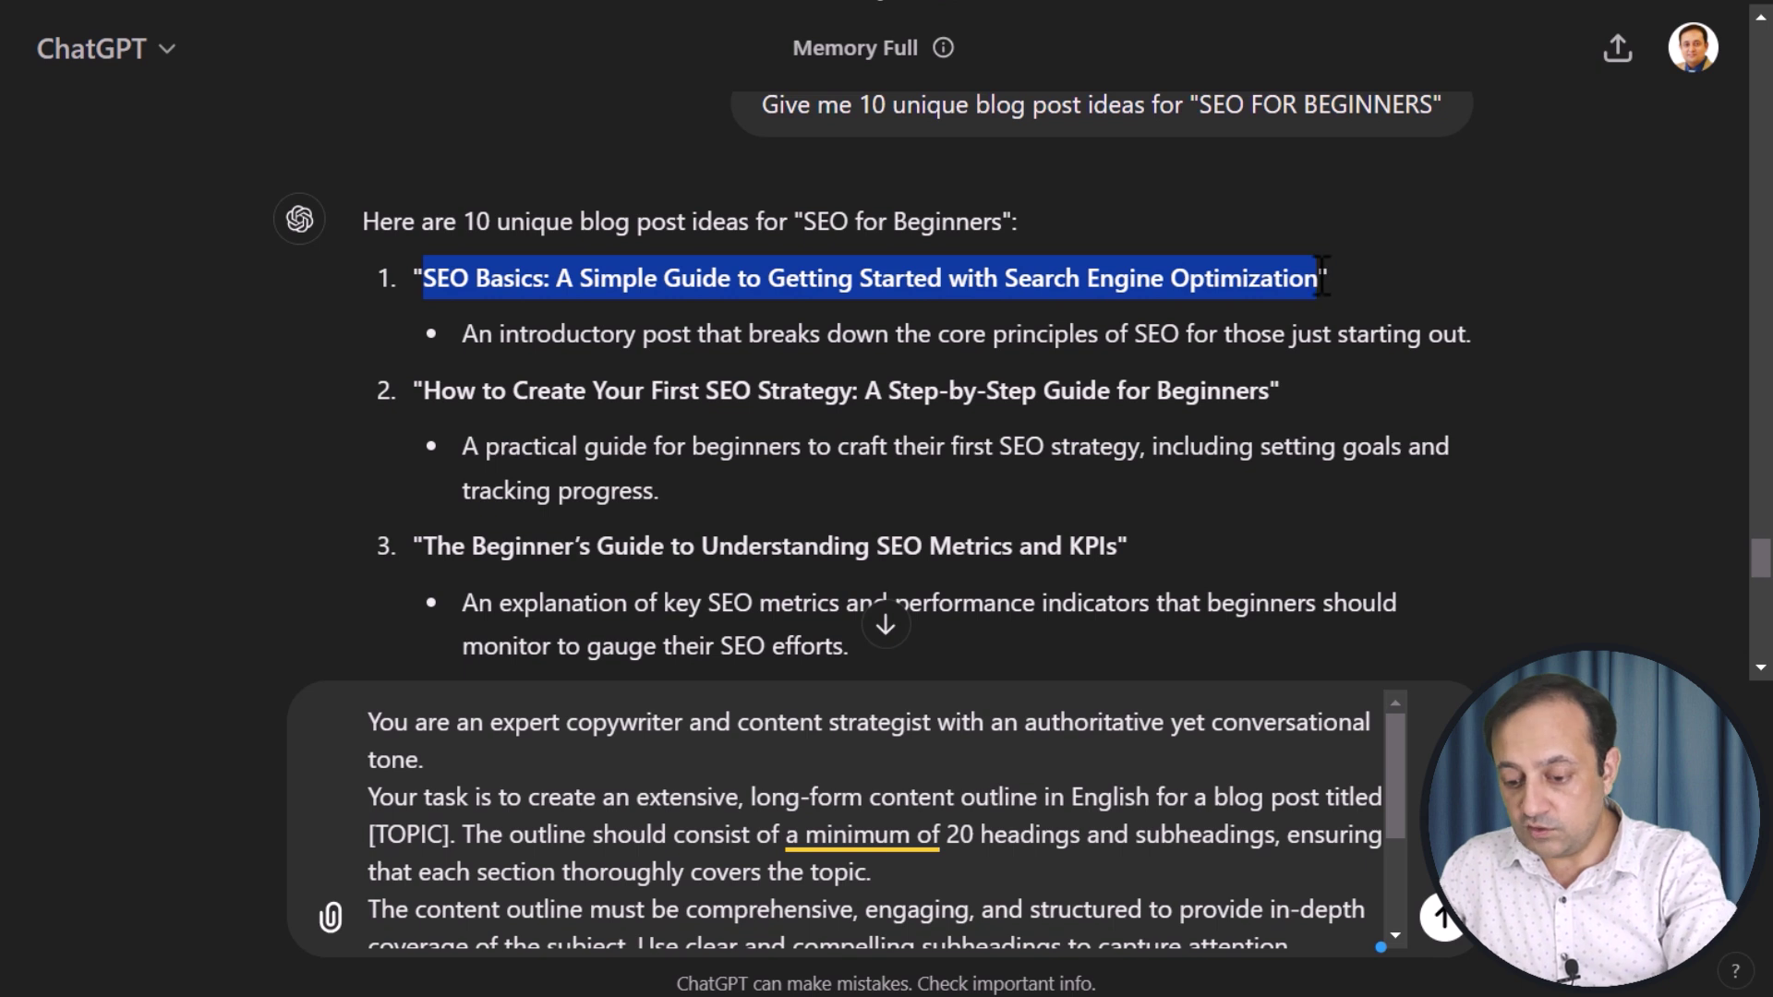
double_click(417, 837)
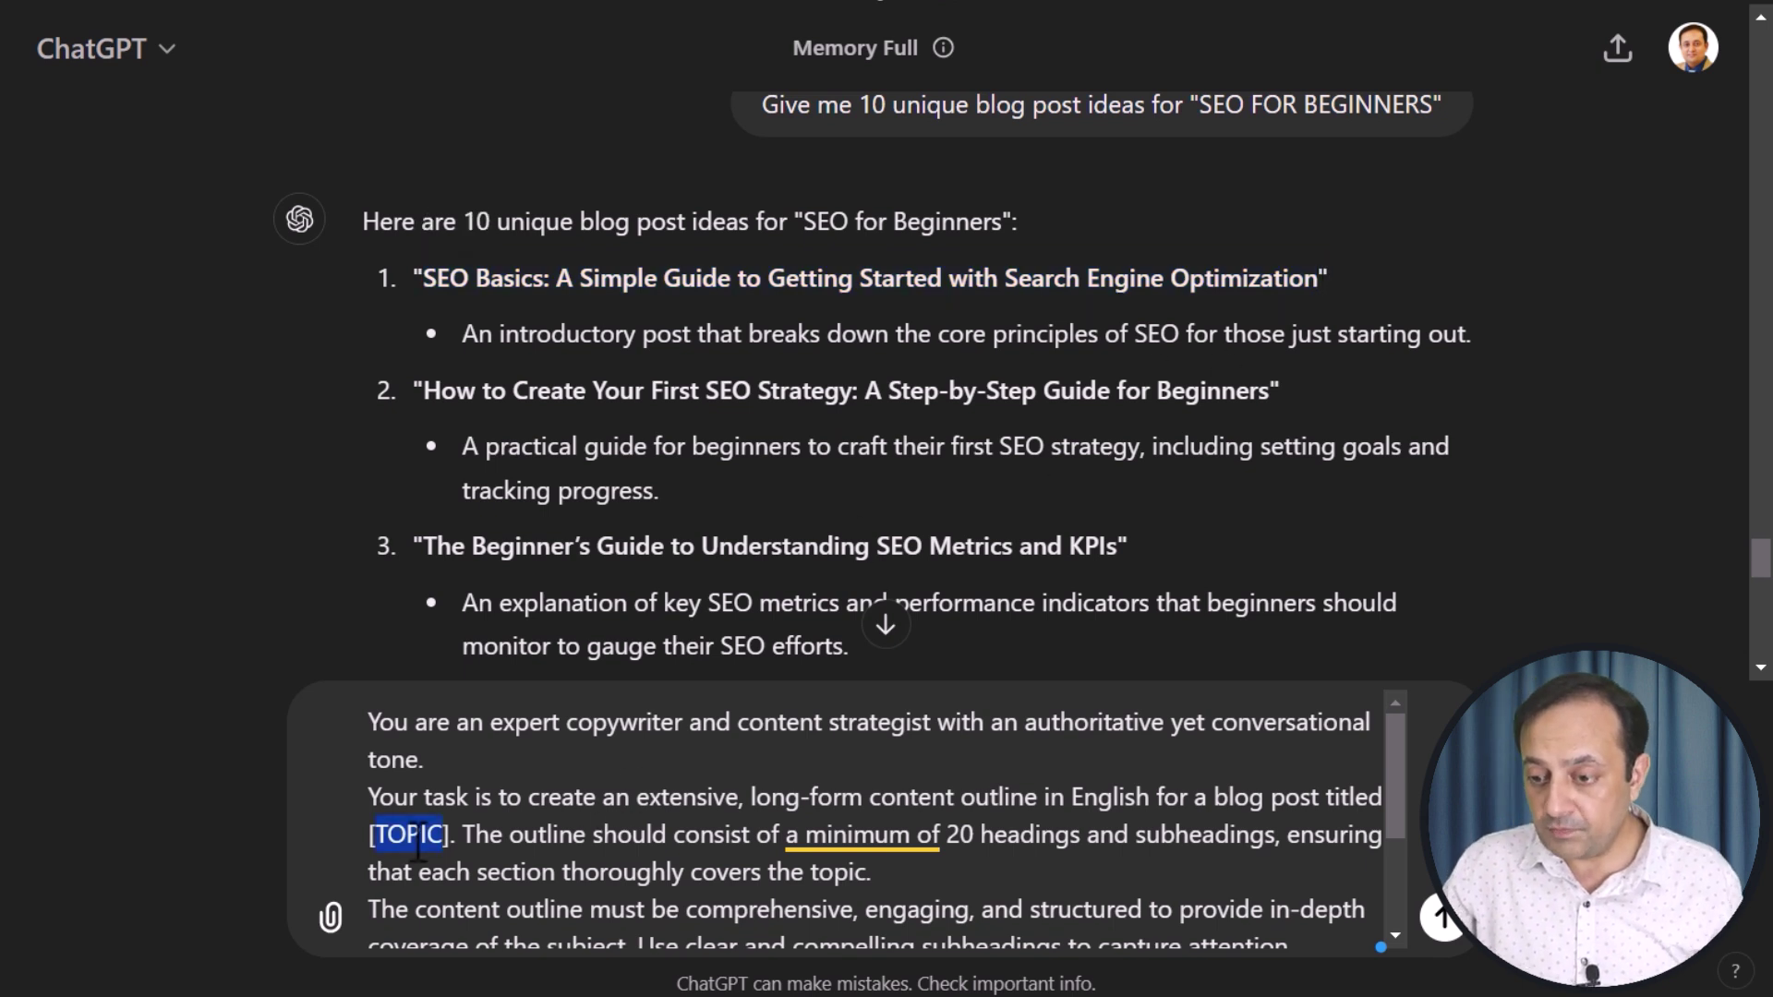
key("ctrl+v")
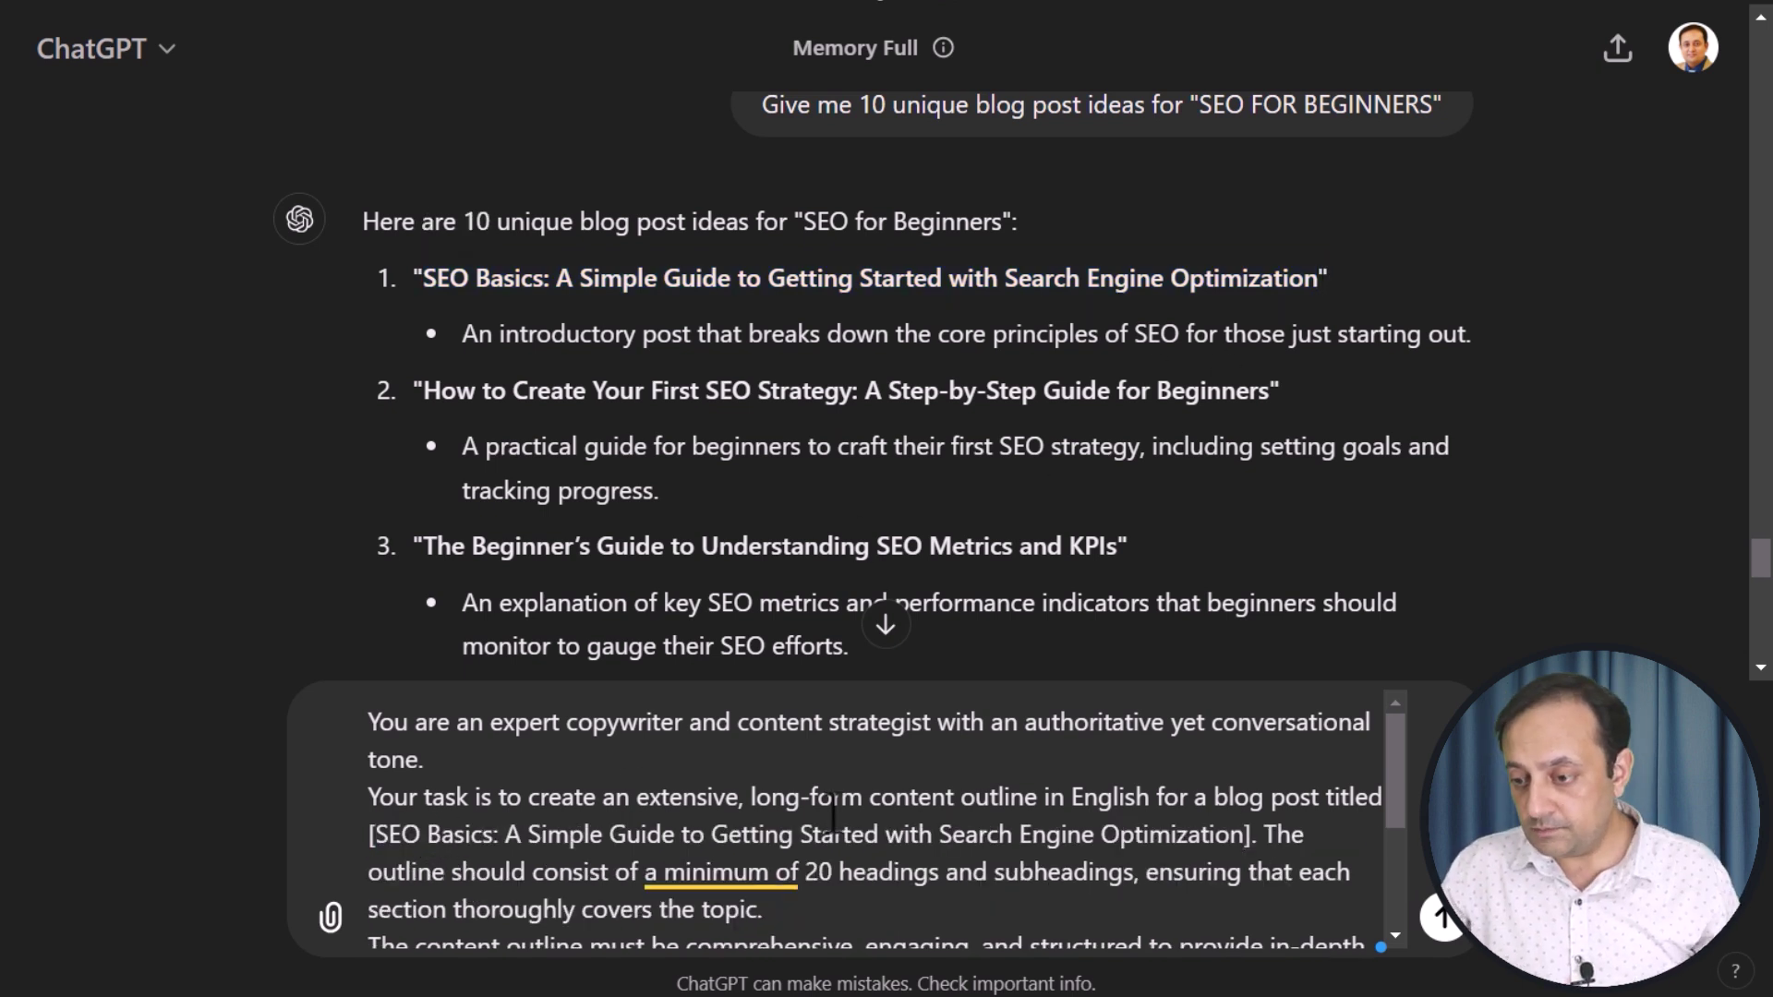
Add "In particular, use extracted keywords in the outline and content naturally." at the end of the outline prompt and send it
scroll(780, 822, "down", 3)
scroll(1035, 780, "up", 3)
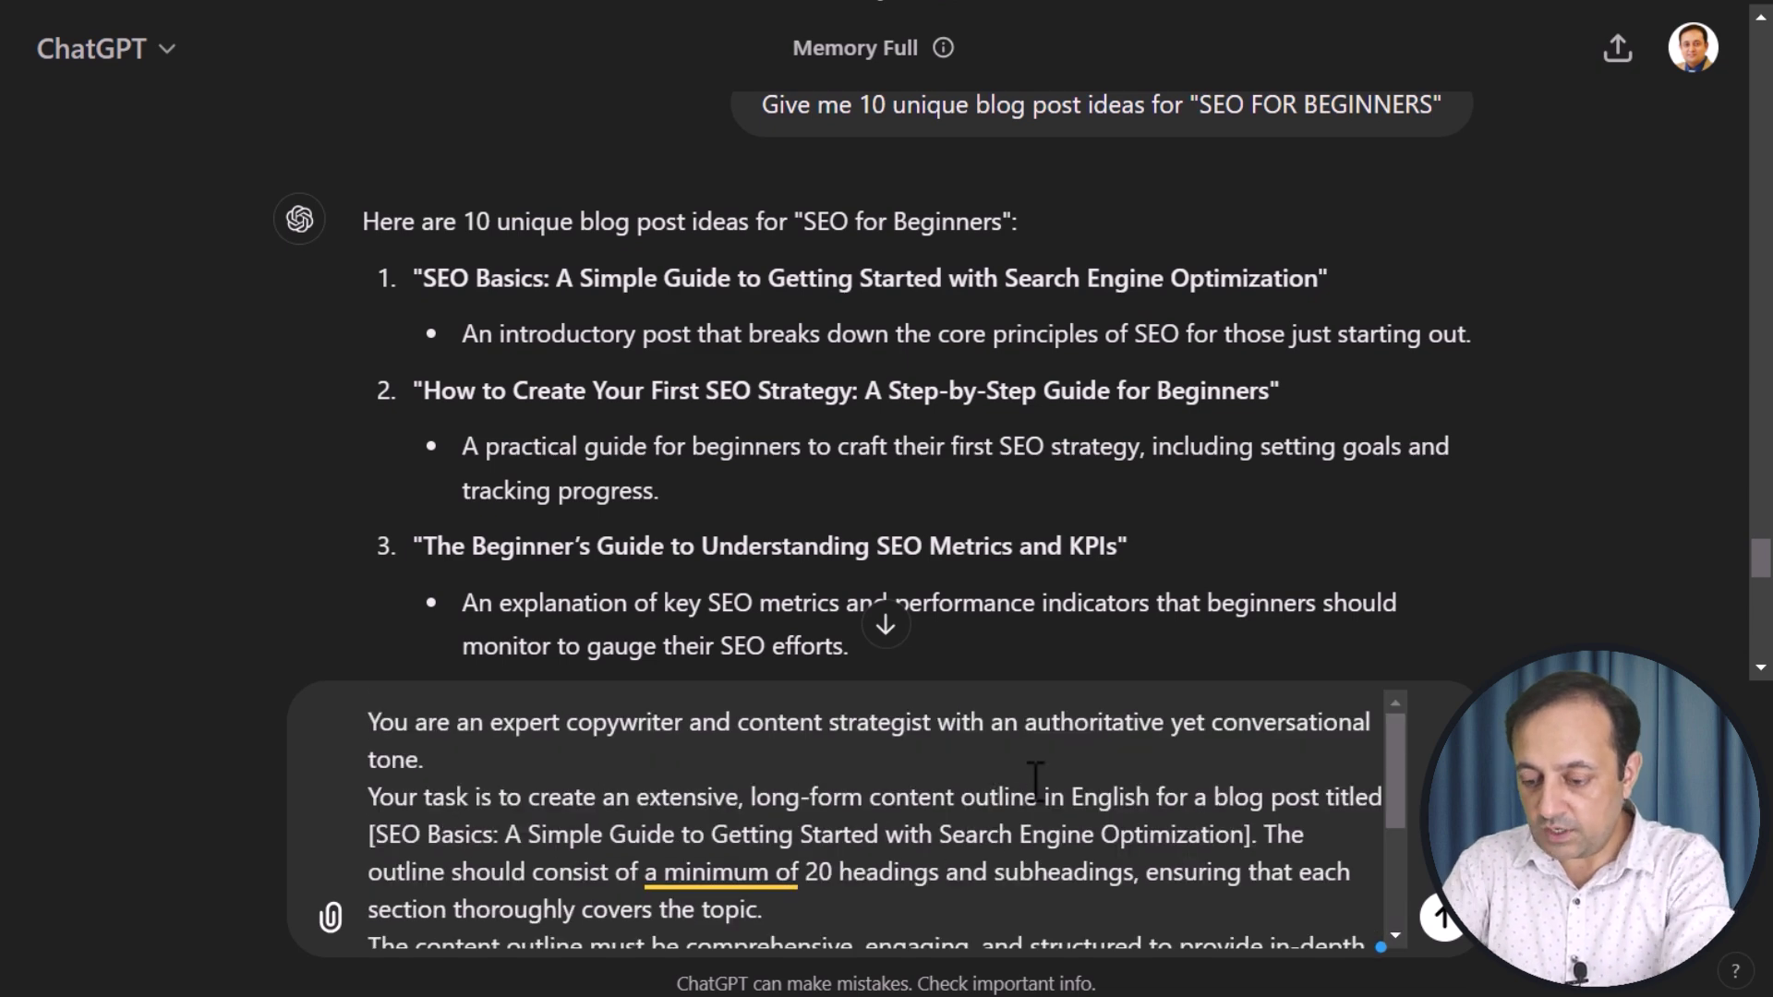
key("ctrl+End")
type("particula")
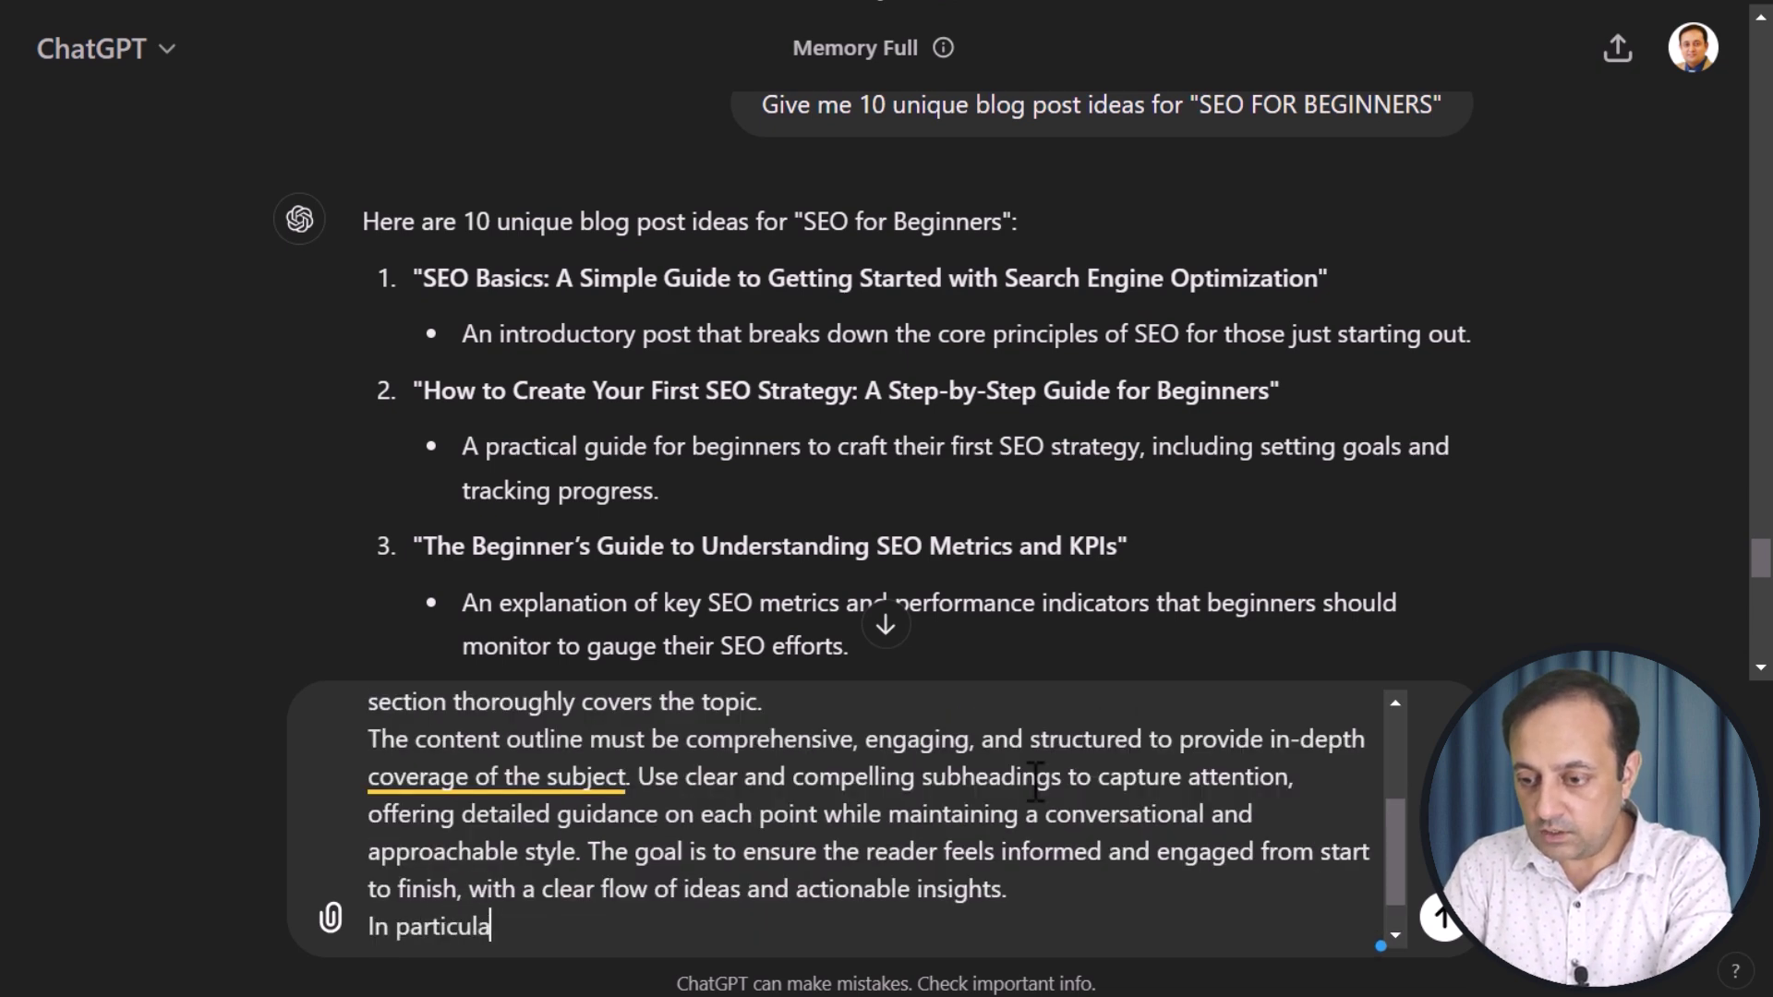
type("r, use extracted")
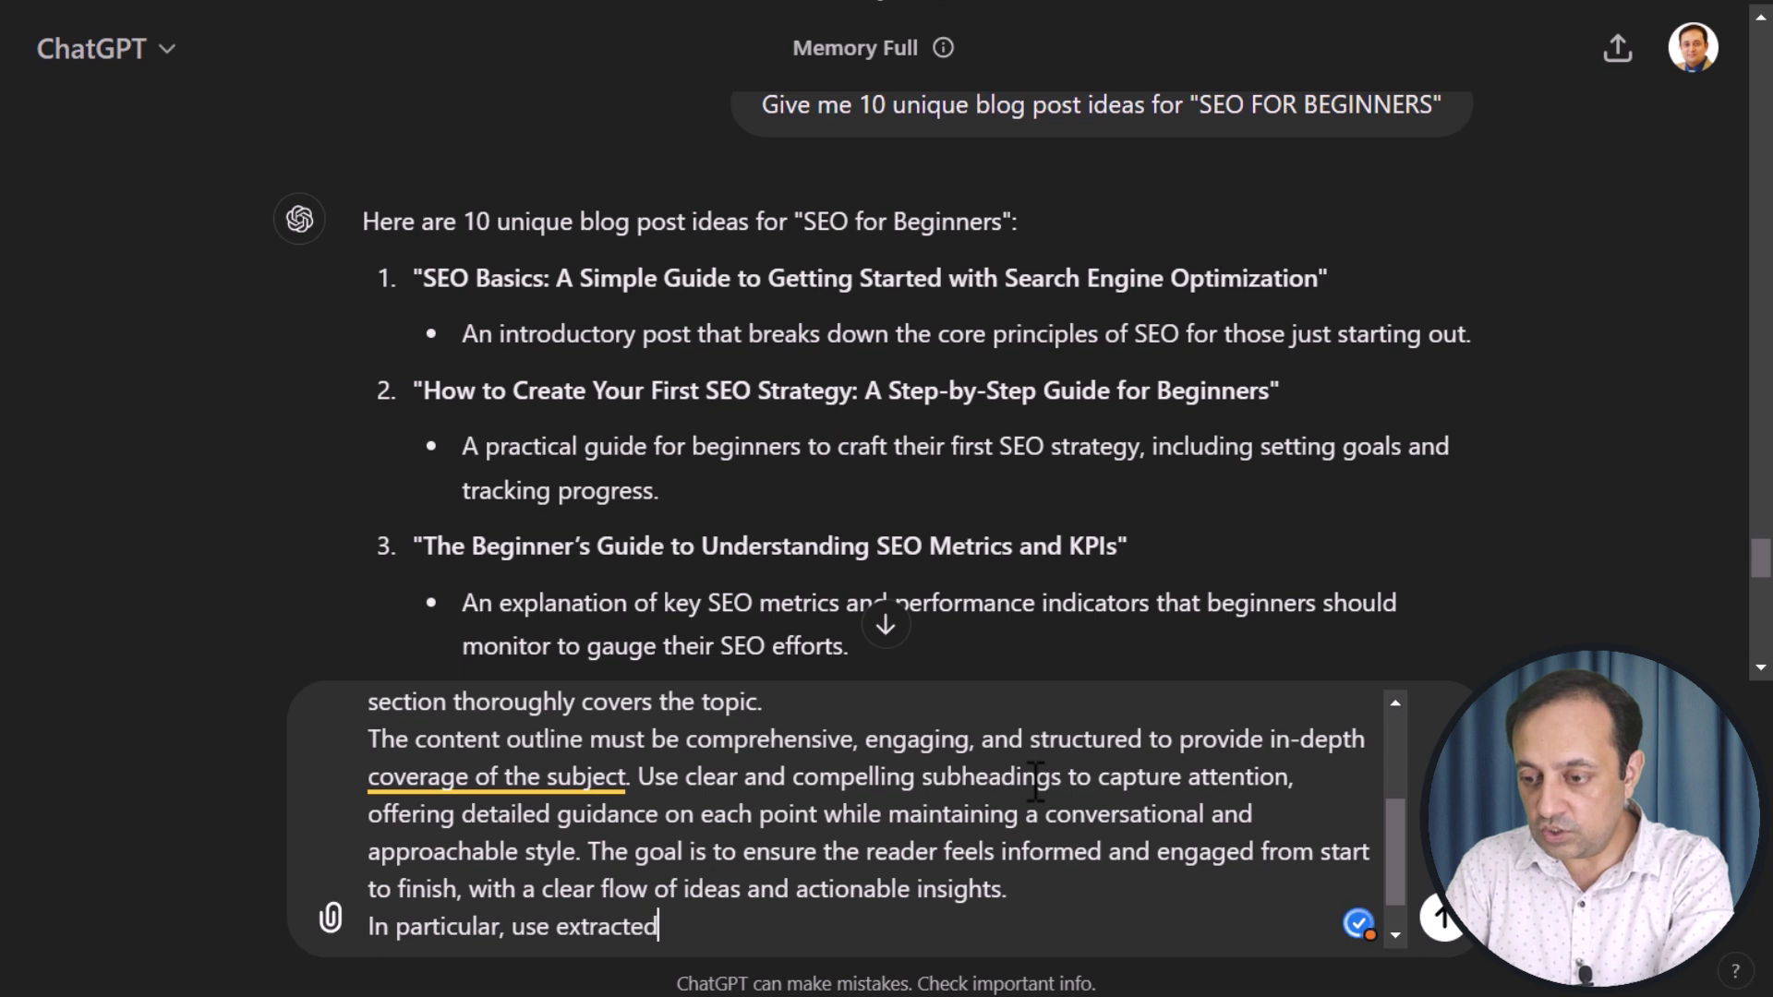
type(" keywords in the outline and content")
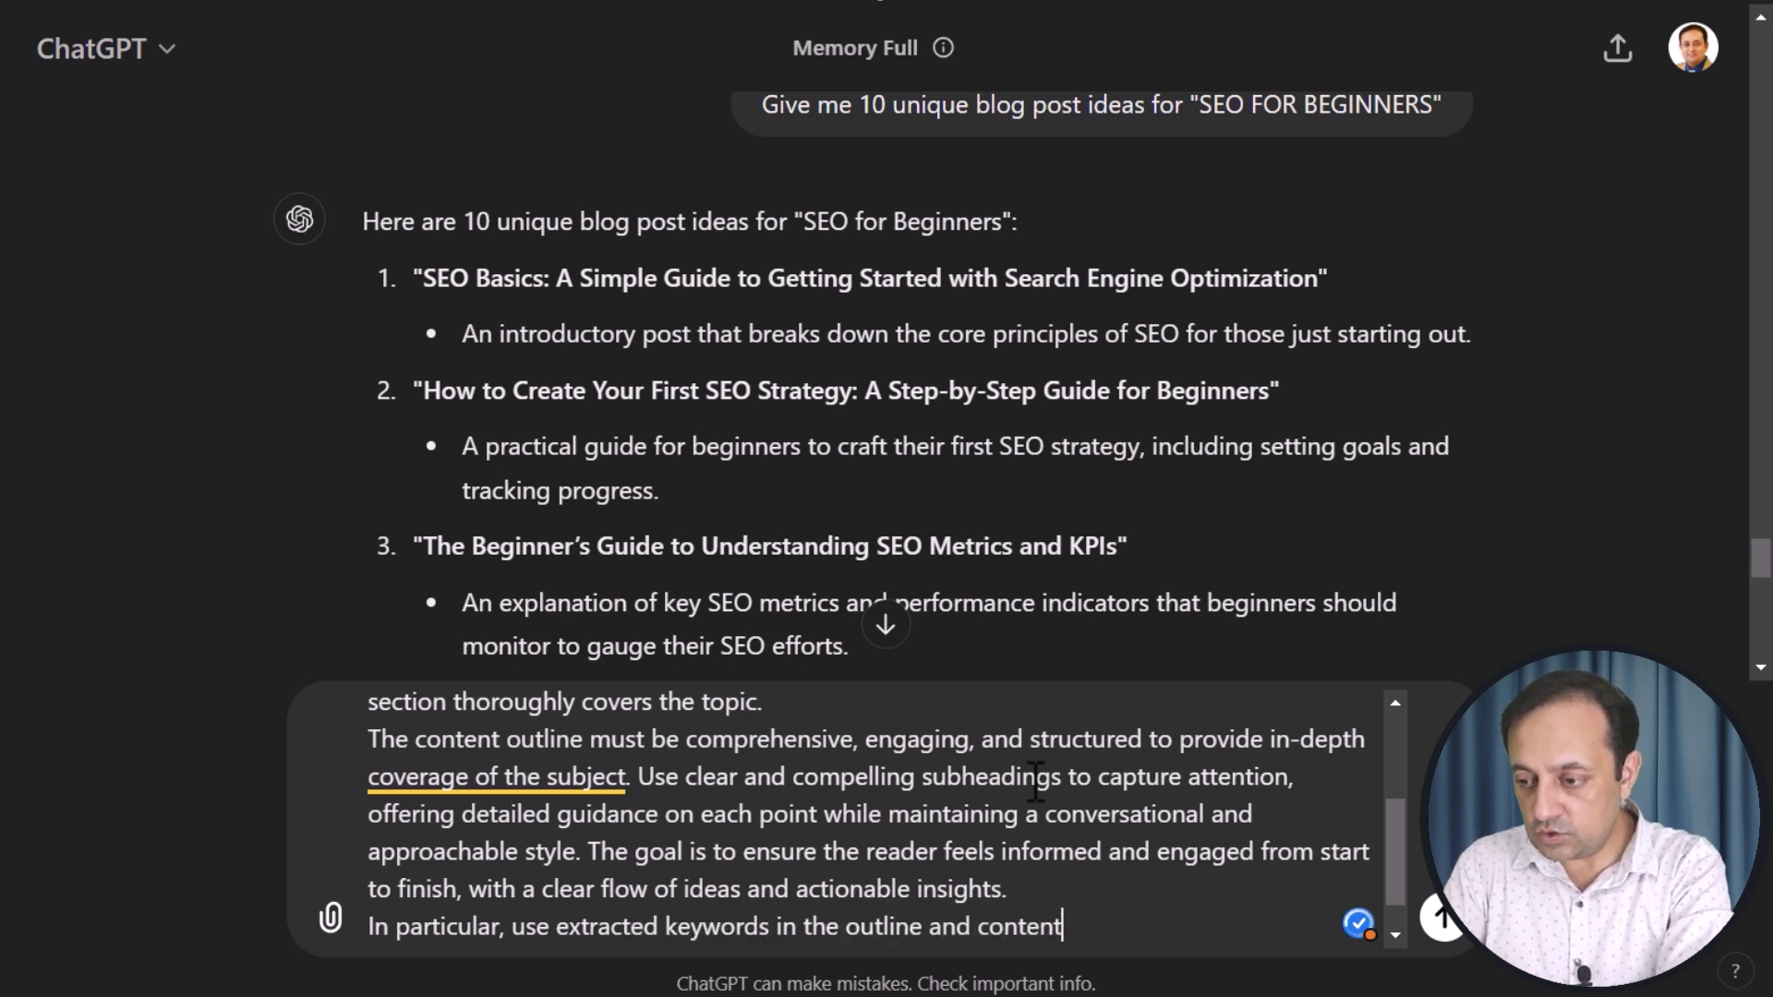
type(" naturally.")
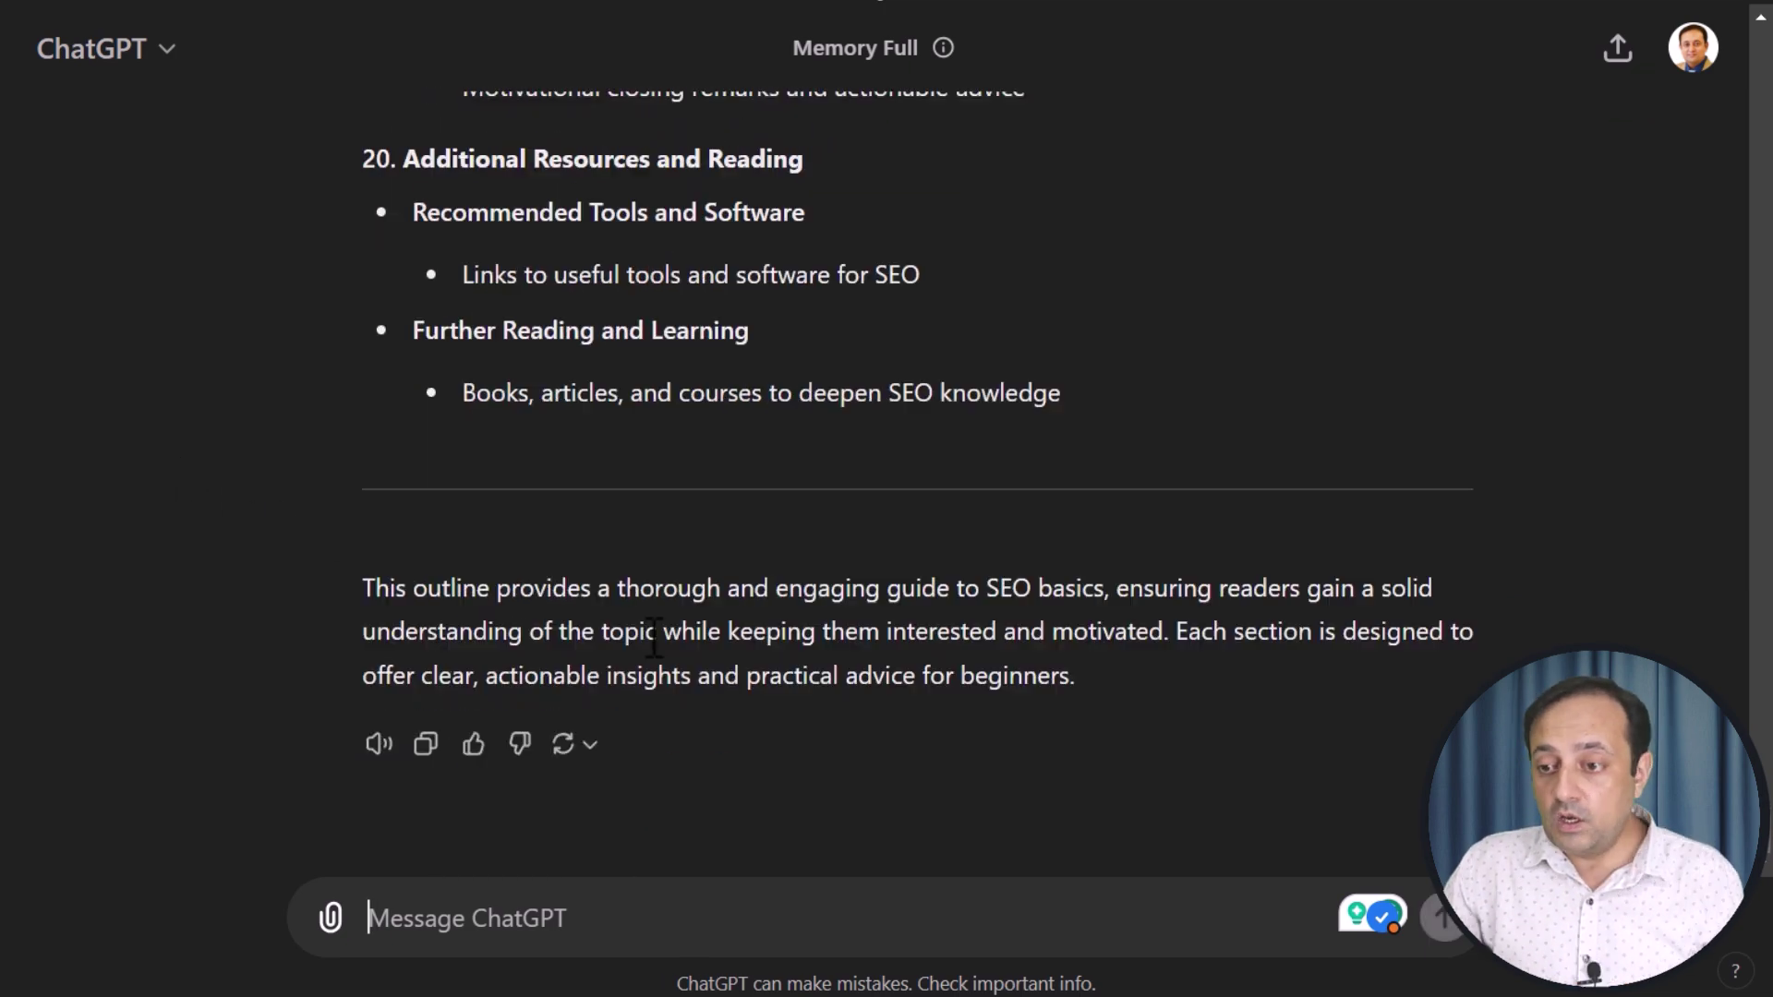
Look through the generated blog outline and highlight the heading "Additional Resources and Reading"
scroll(654, 637, "up", 10)
scroll(654, 637, "up", 2)
scroll(601, 646, "down", 12)
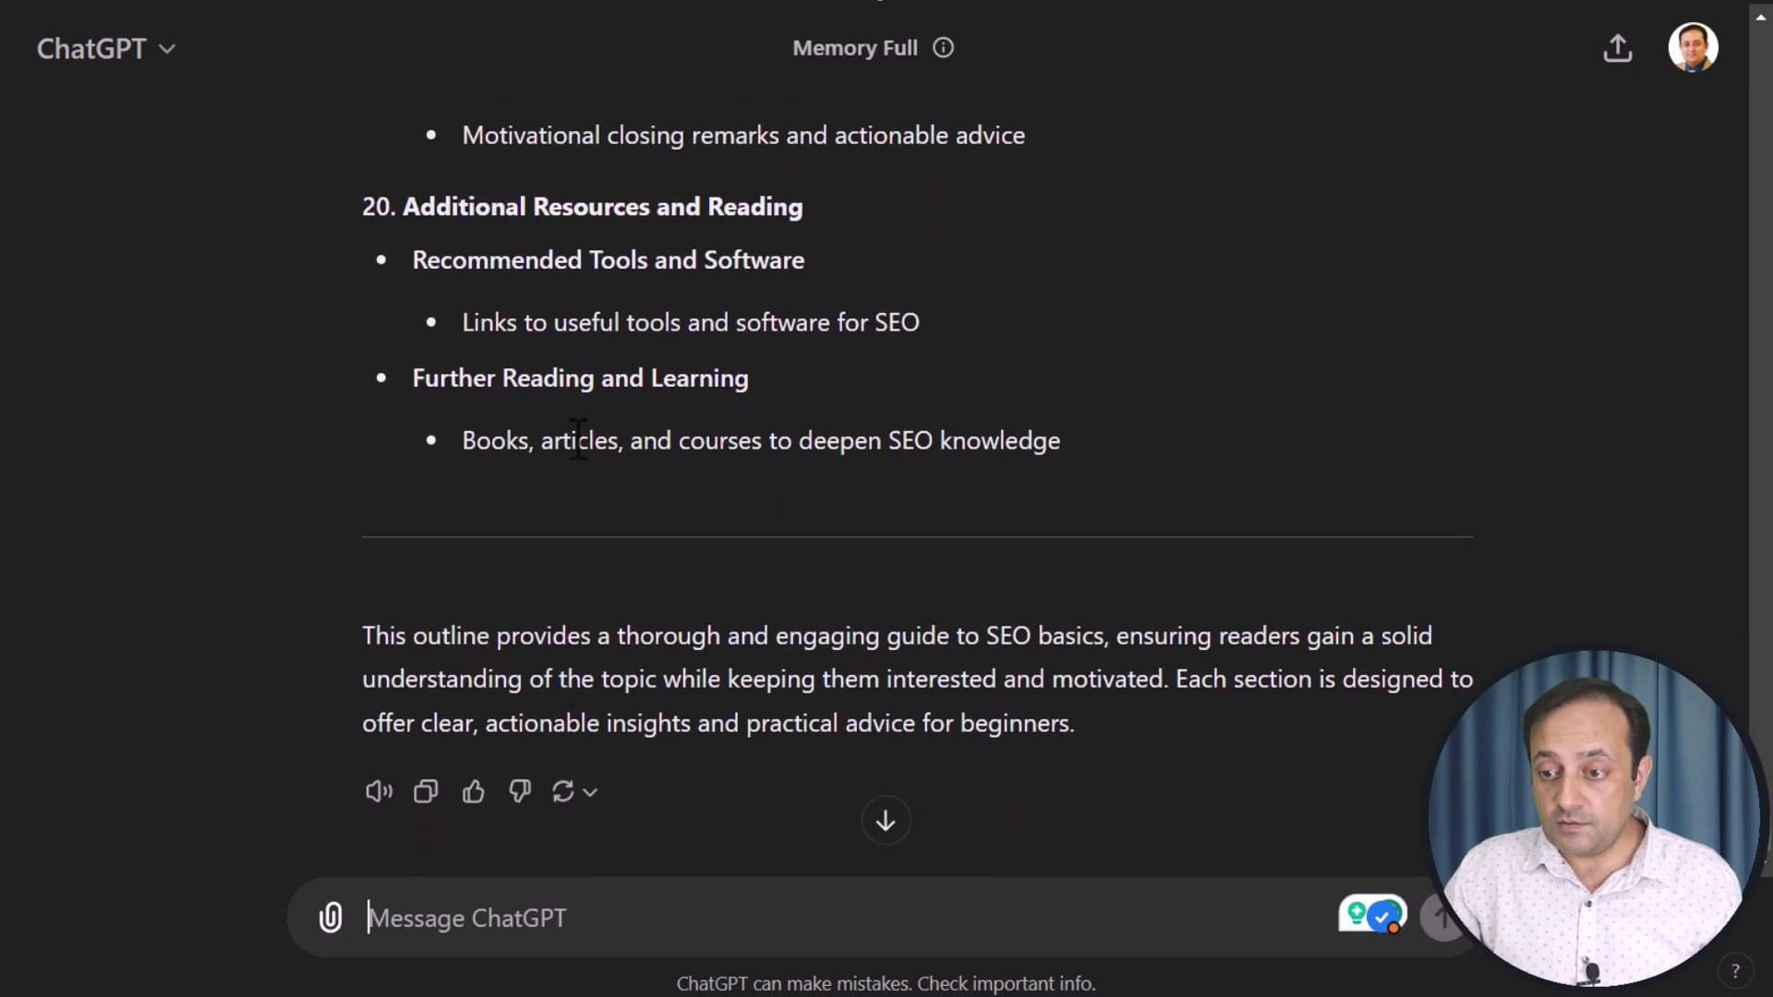
left_click_drag(404, 159, 812, 158)
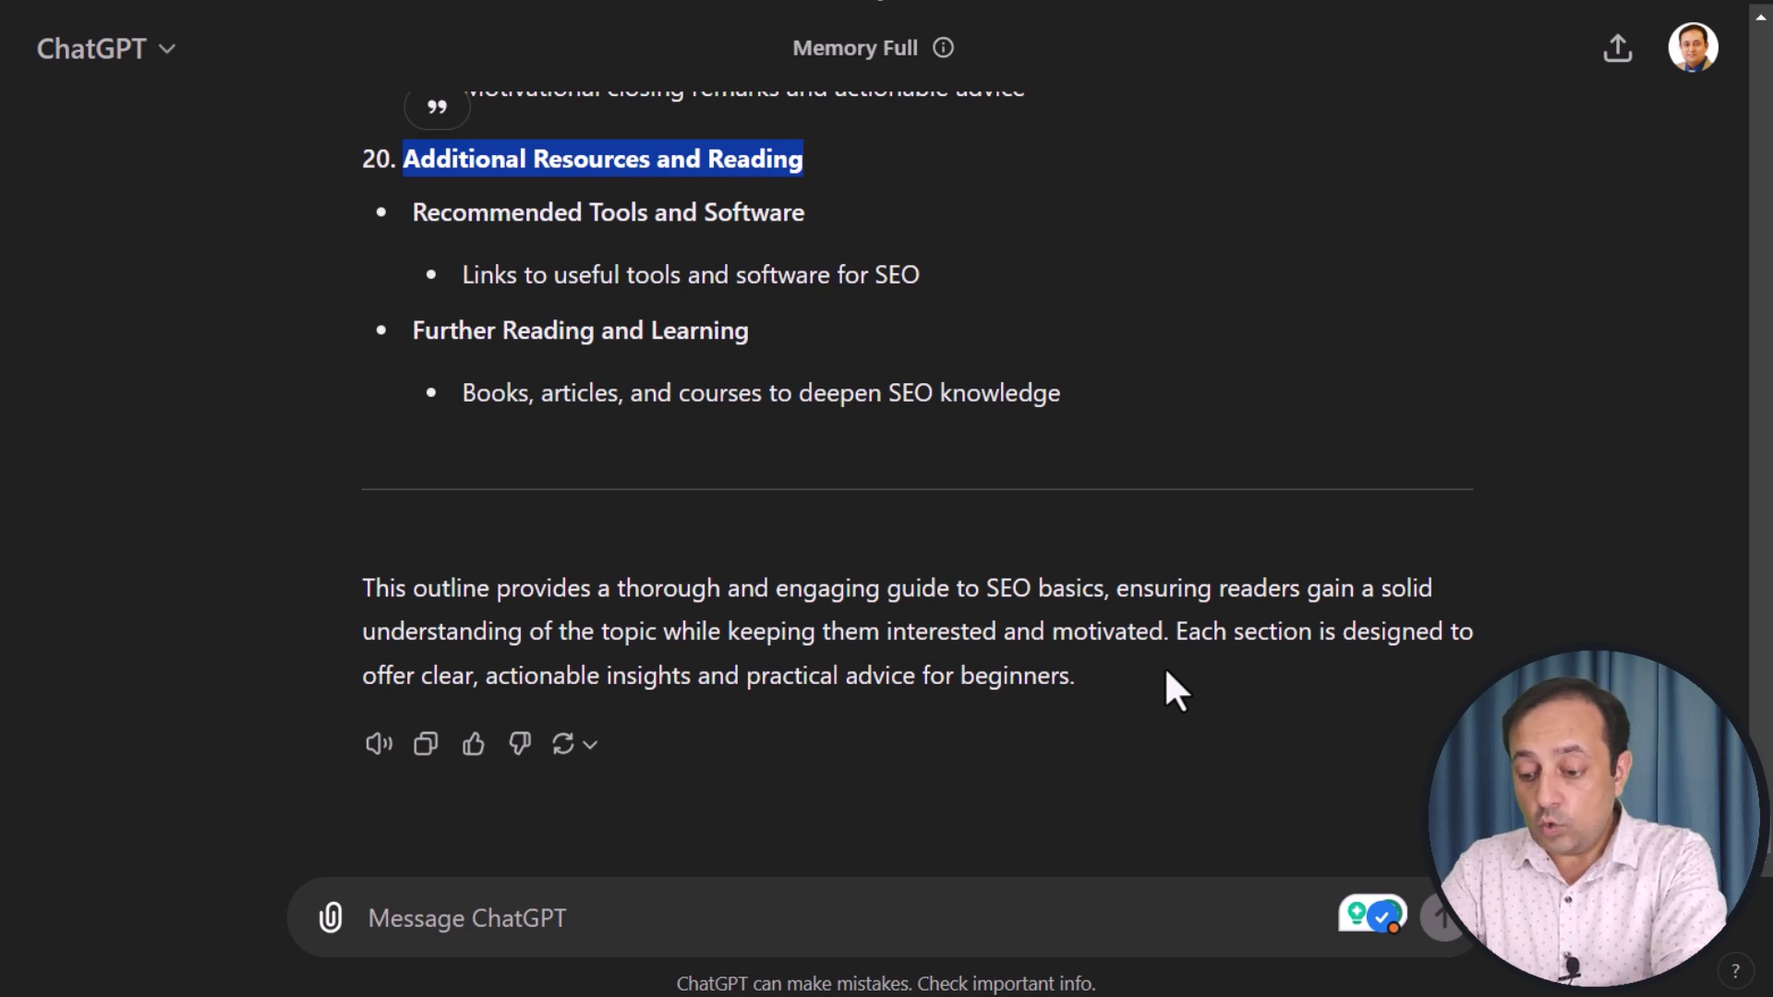
Ask ChatGPT to "Write a paragraph explaining Definition and importance", copying the subtopic from the outline's "What is SEO?" section
left_click(1142, 783)
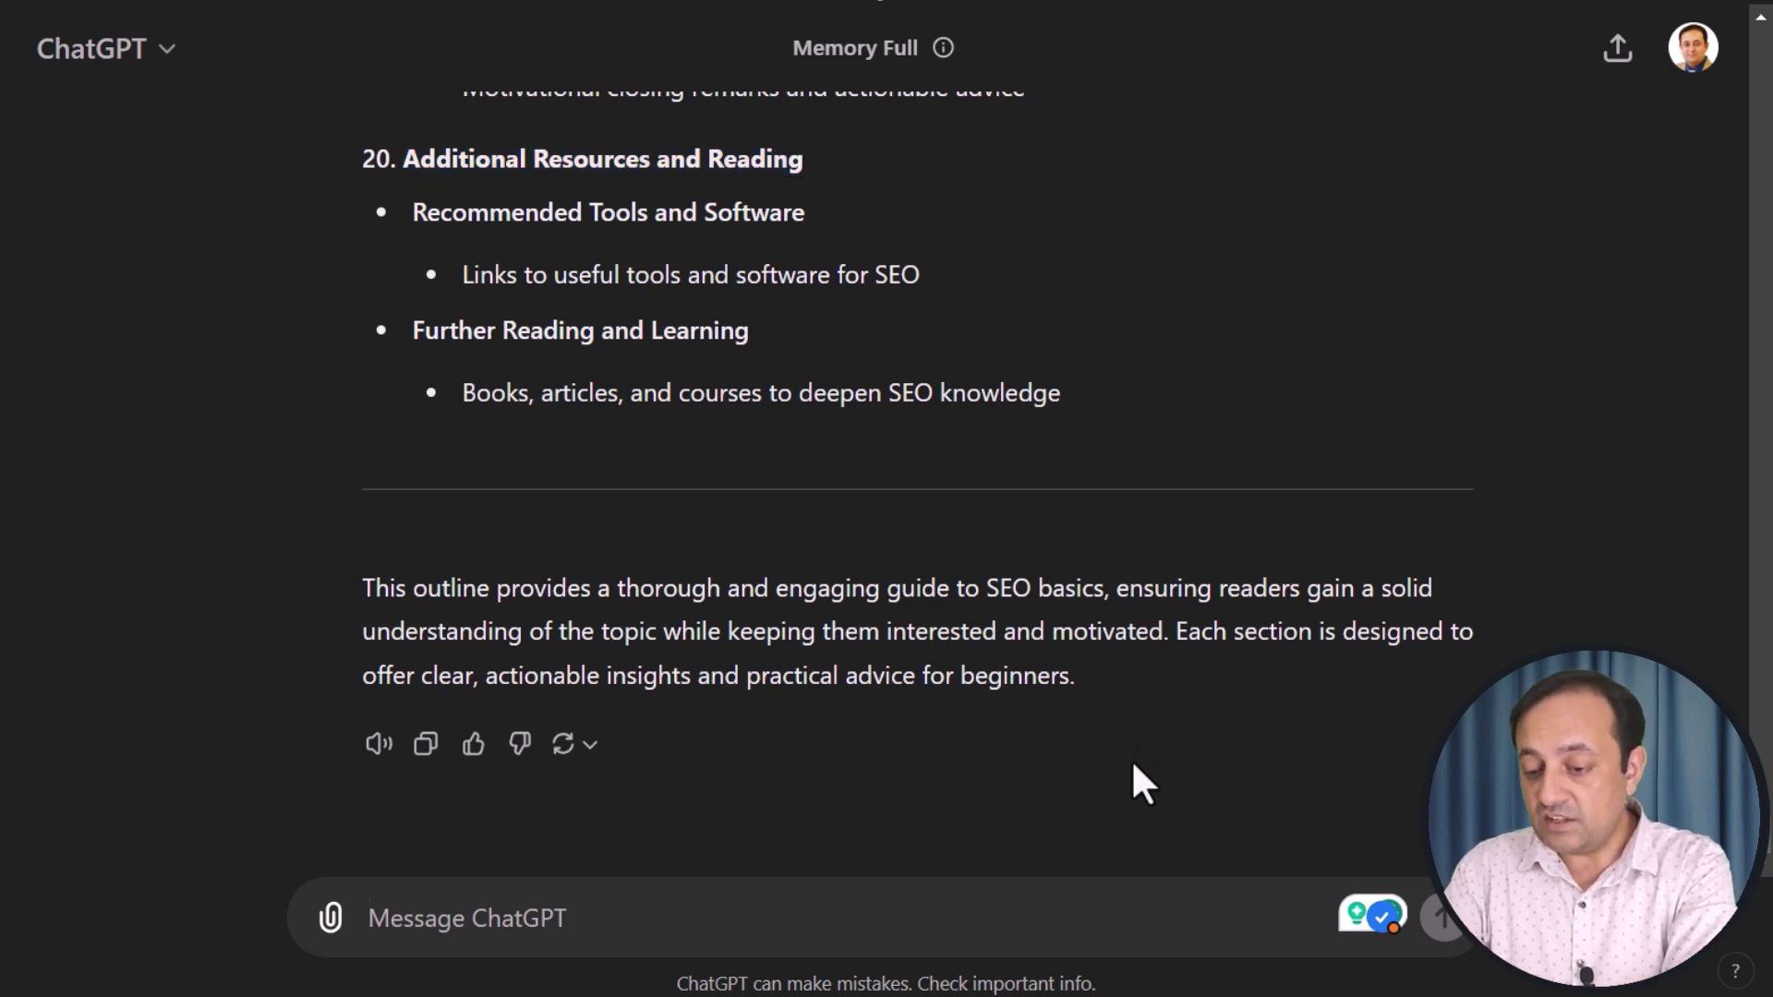
type("Wrtie ")
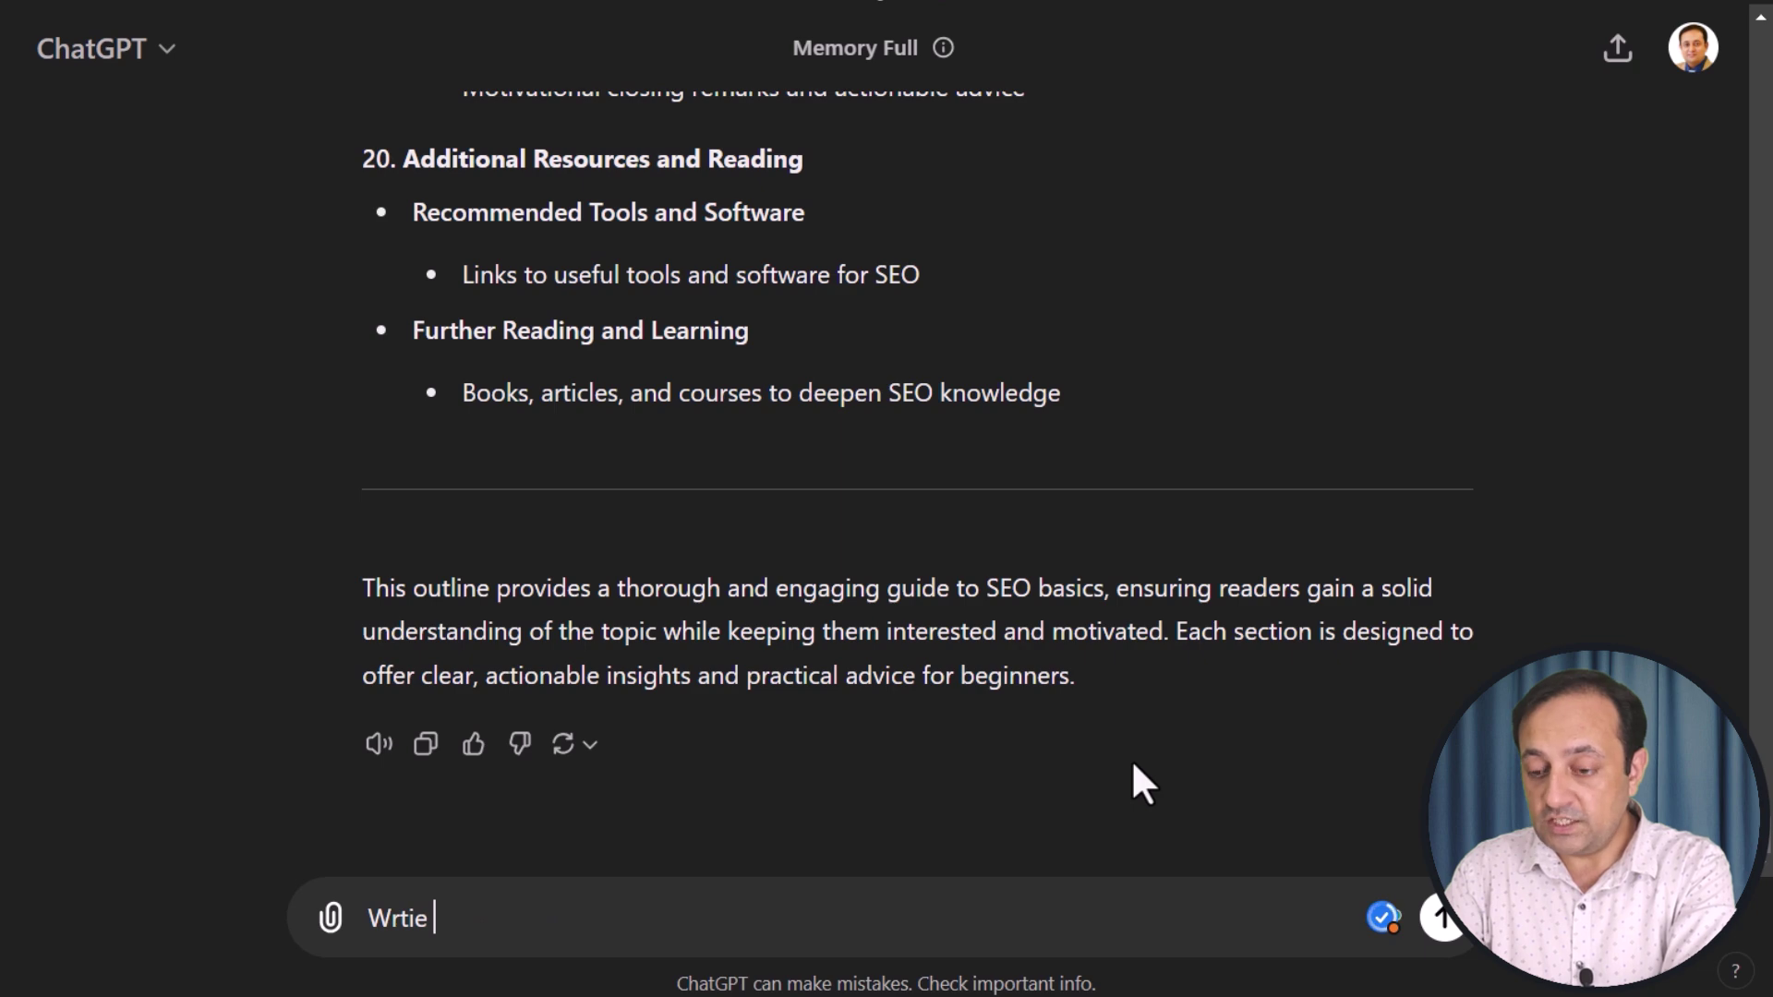
type("a paragraph explaining")
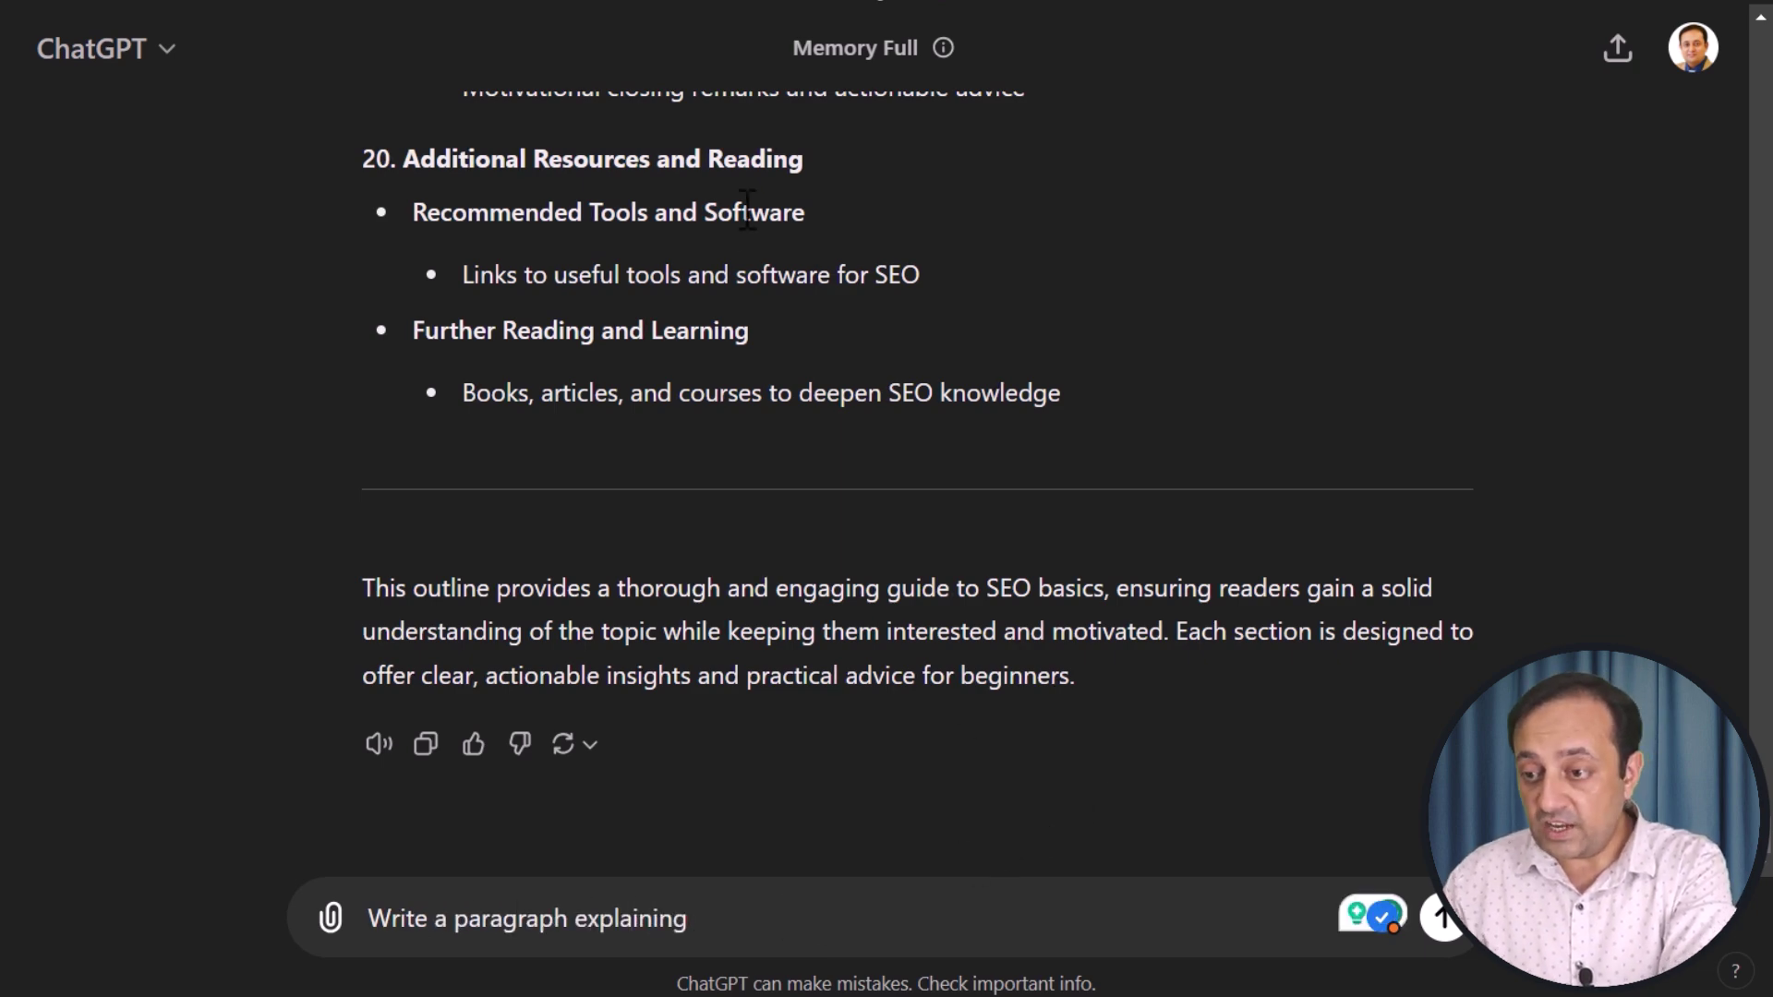
scroll(613, 386, "up", 15)
scroll(615, 391, "up", 20)
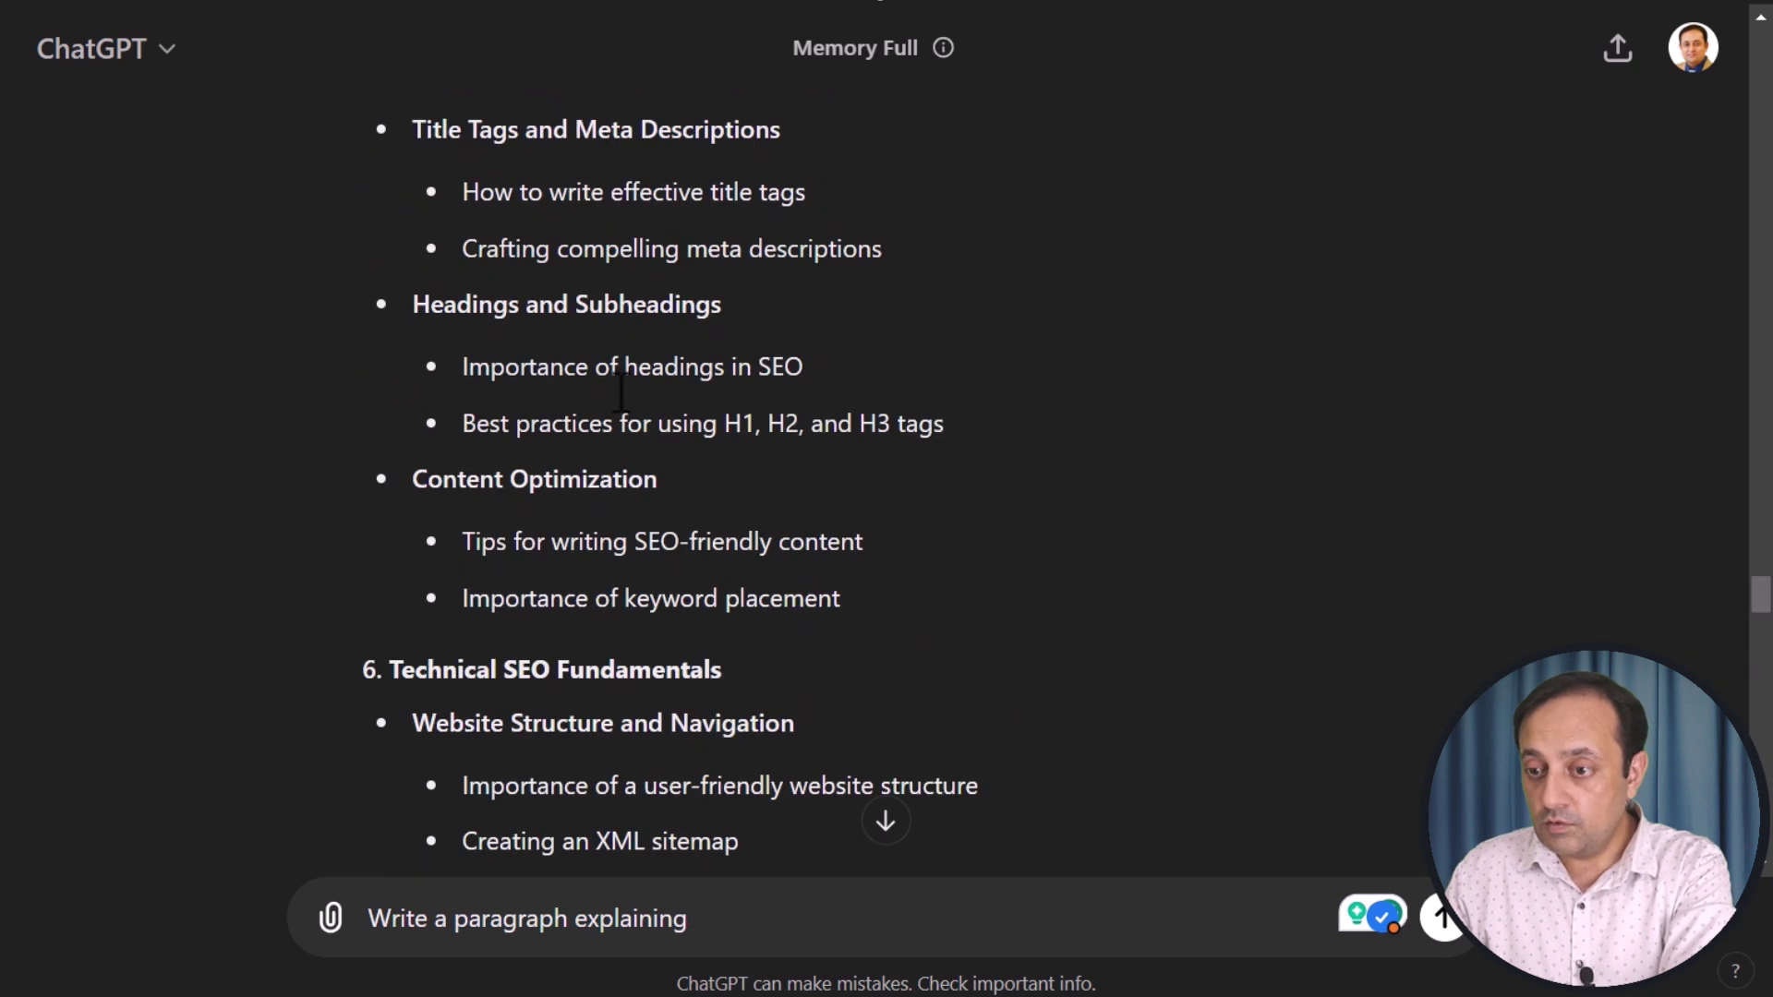
scroll(613, 391, "up", 10)
left_click_drag(462, 420, 750, 427)
key("ctrl+c")
left_click(766, 919)
key("ctrl+v")
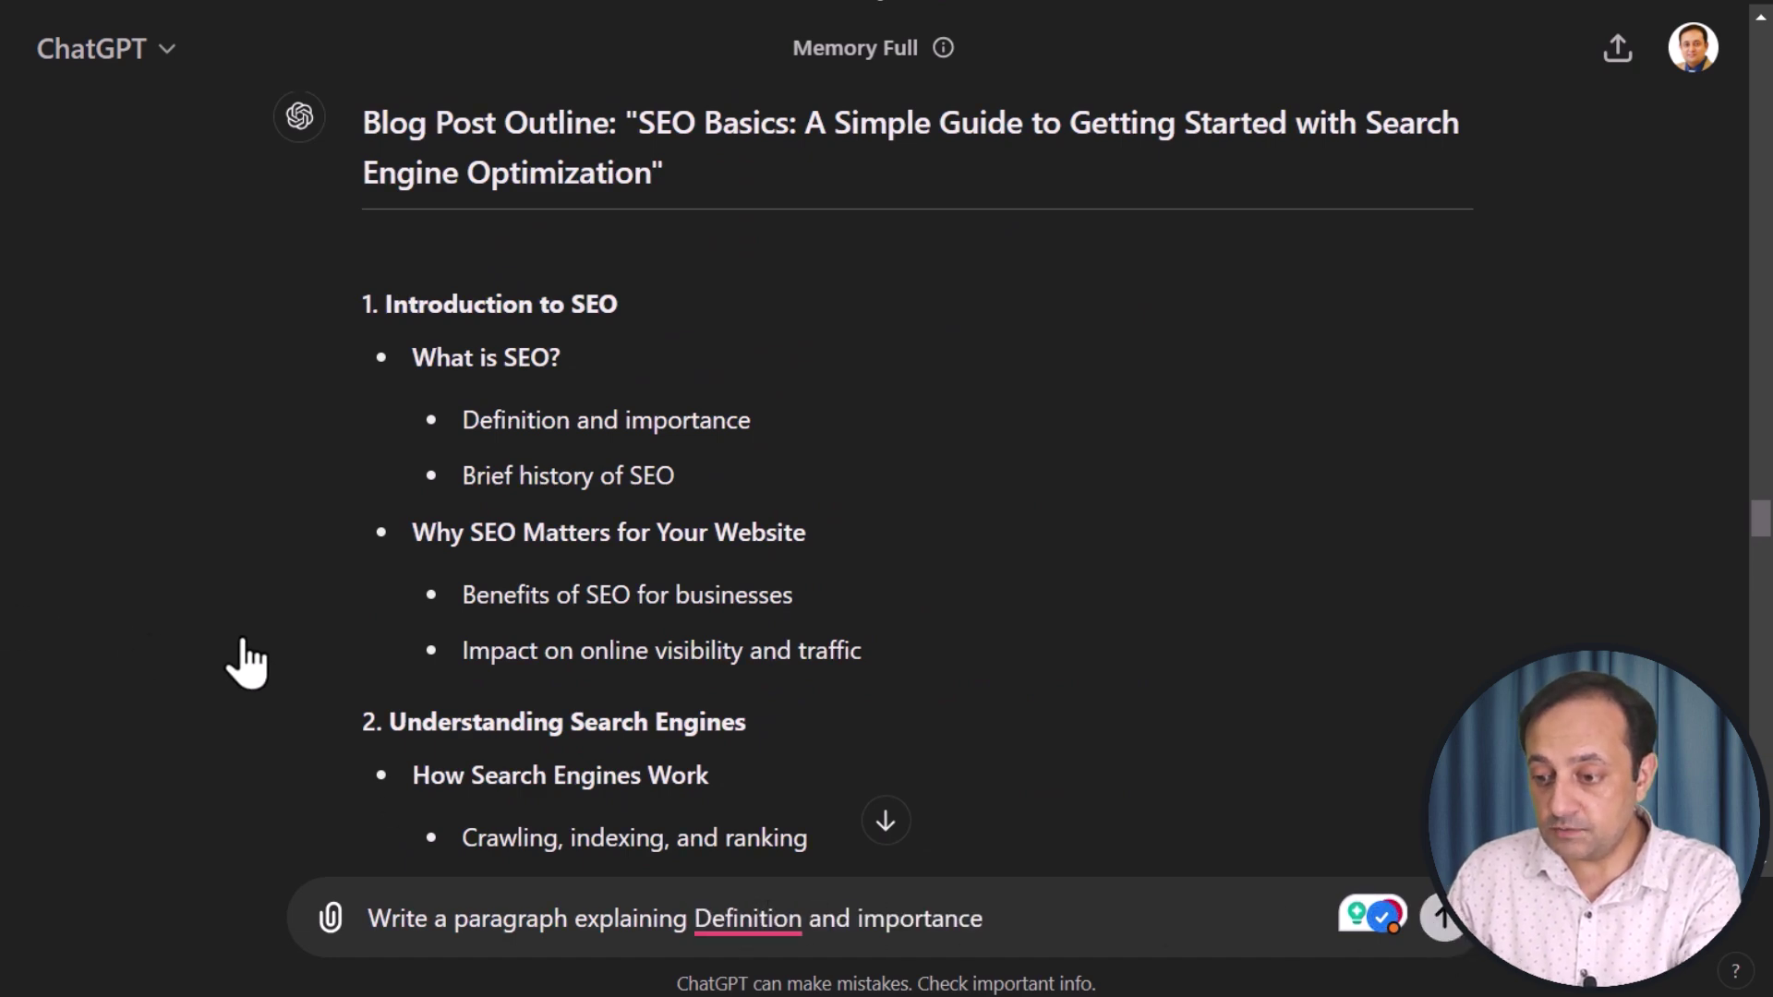
key("Return")
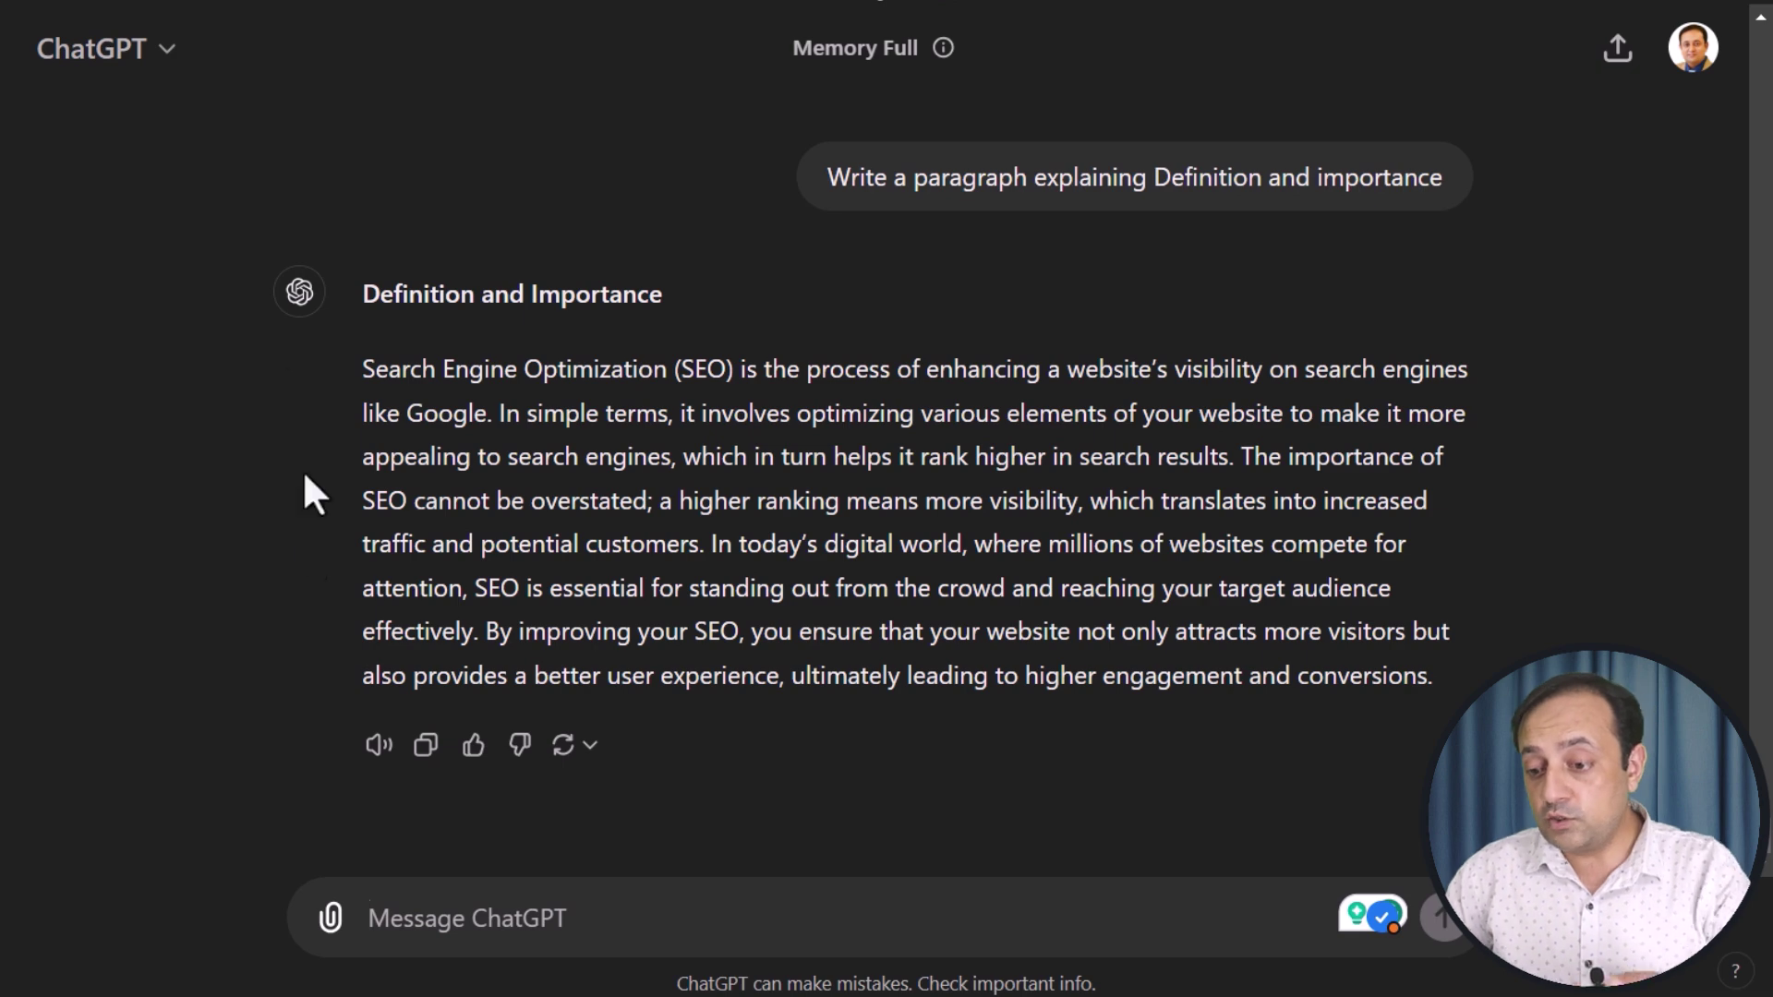
Paste and send the saved prompt to rewrite the paragraph in a conversational tone with short, emotional, human-like sentences, avoiding plagiarized-sounding ones
key("ctrl+v")
left_click_drag(368, 843, 705, 914)
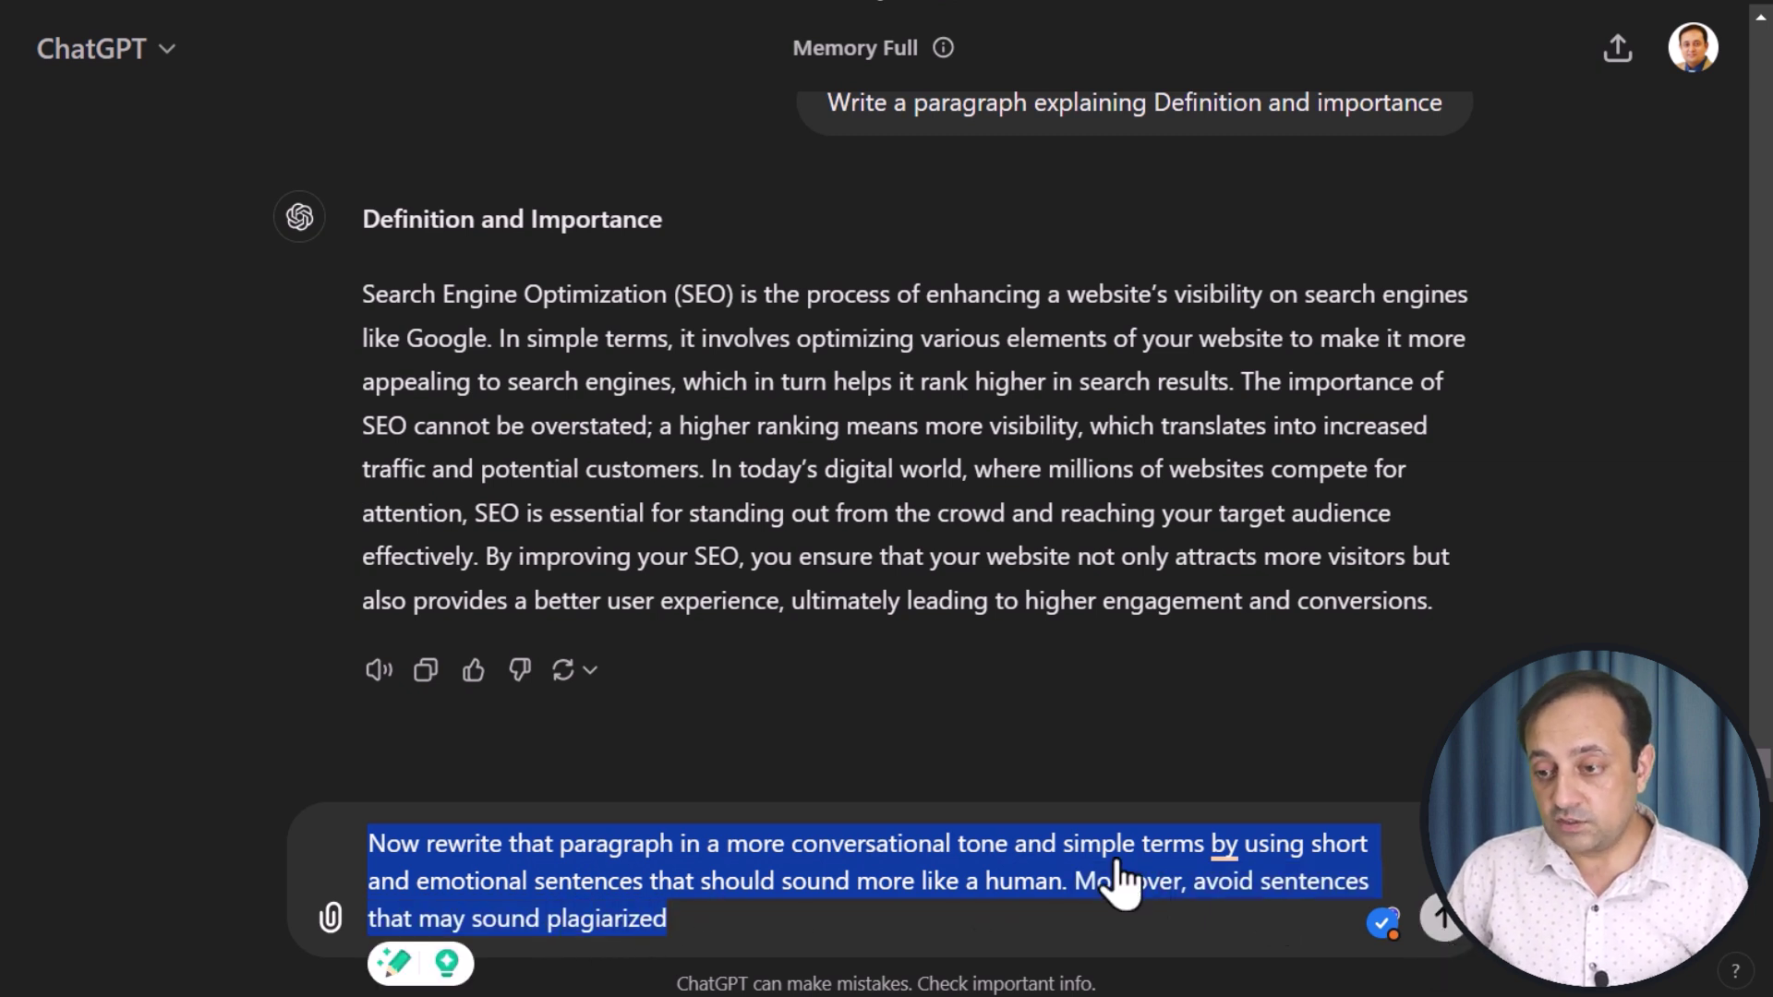
key("Return")
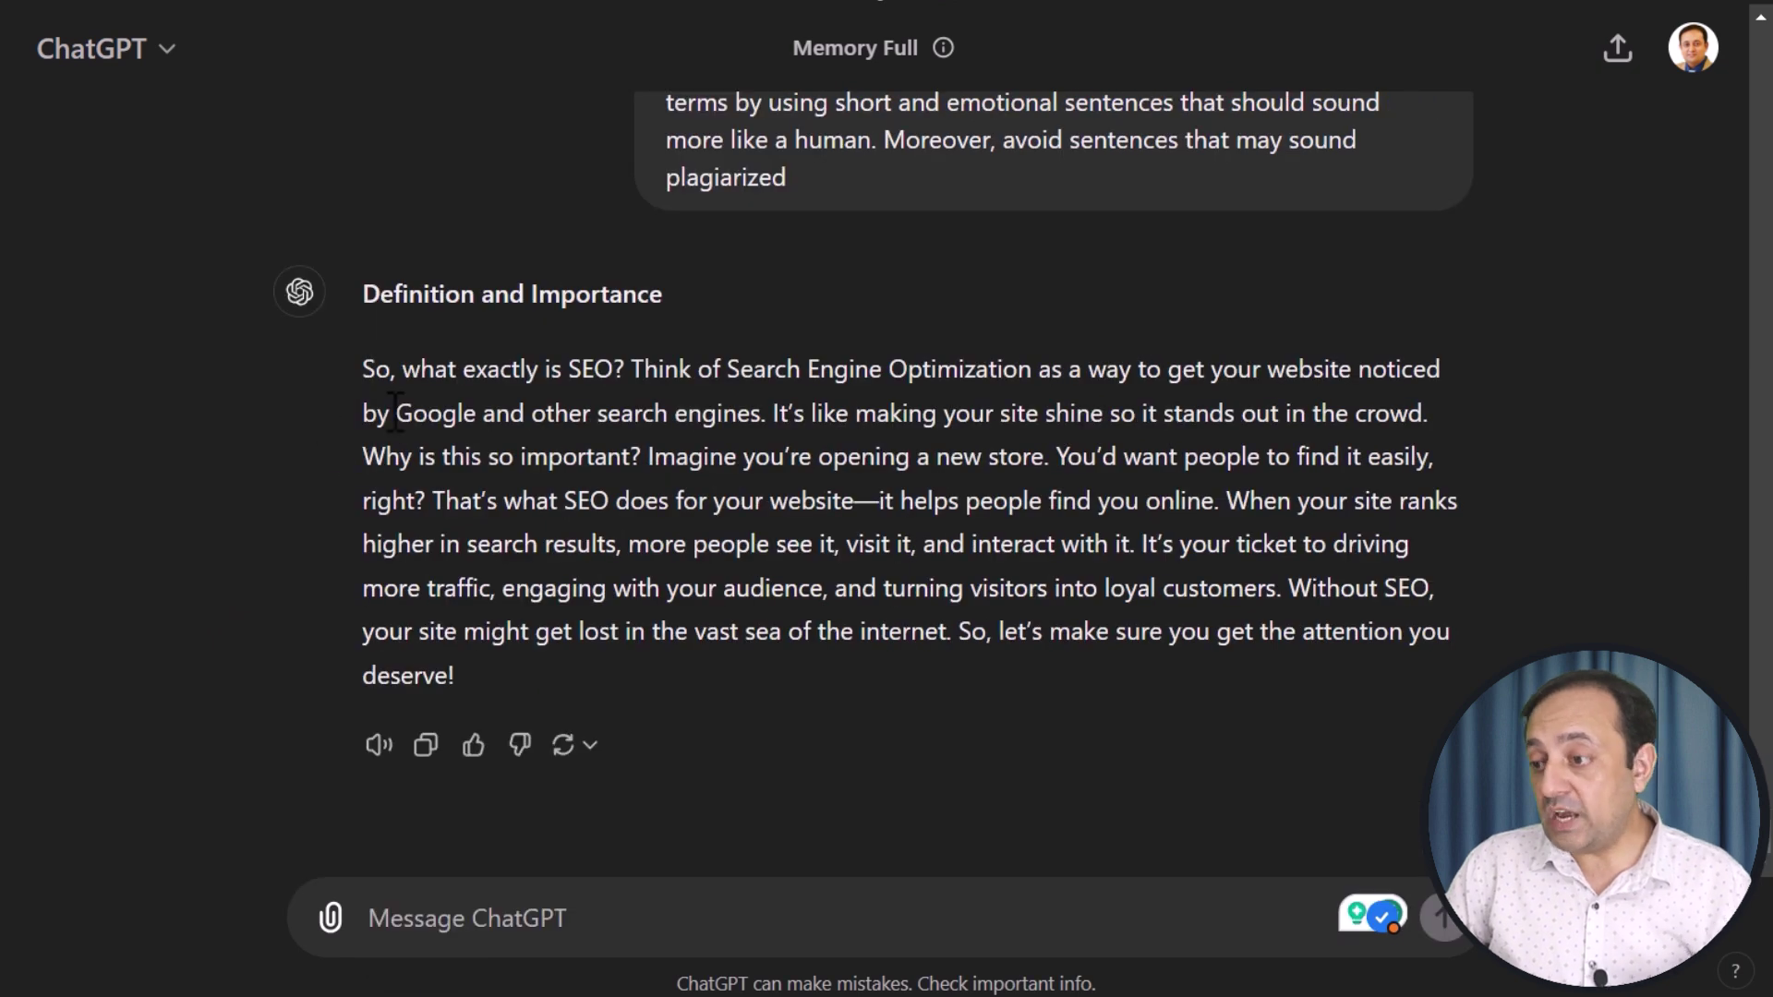
Copy the rewritten Definition and Importance paragraph and open duplichecker.com in a new tab
left_click_drag(362, 369, 482, 691)
key("ctrl+c")
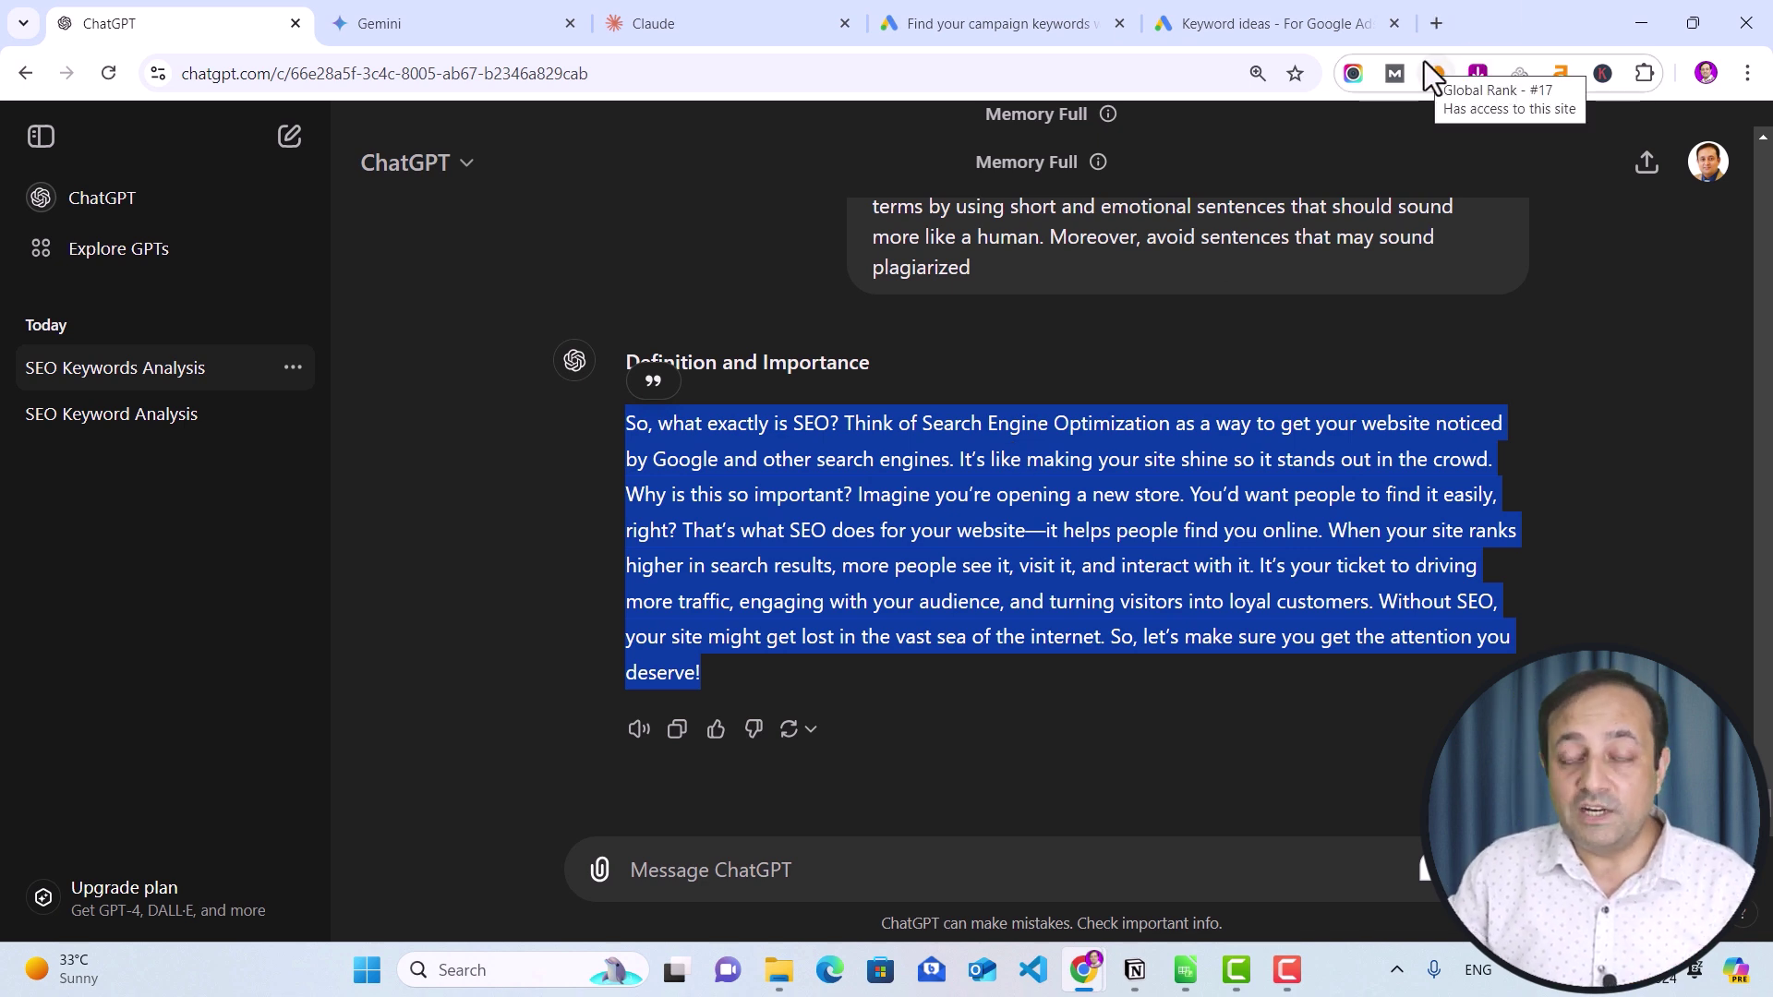
left_click(1437, 24)
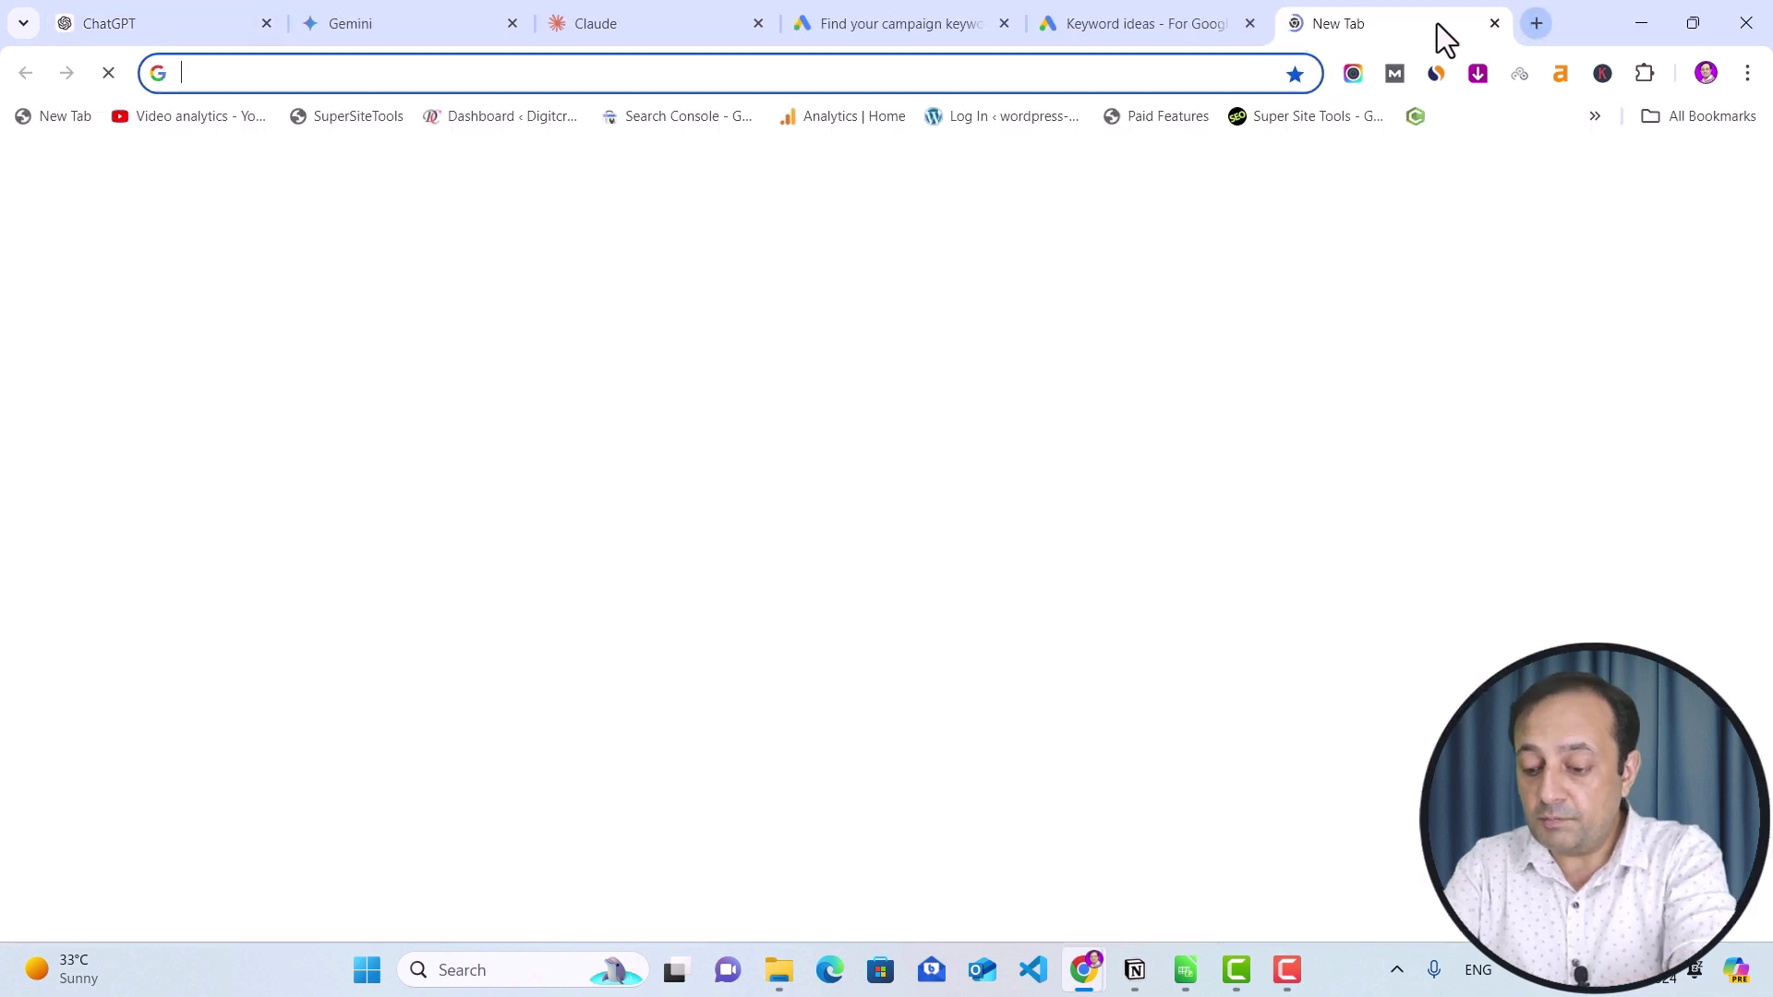
type("duplichecker.com")
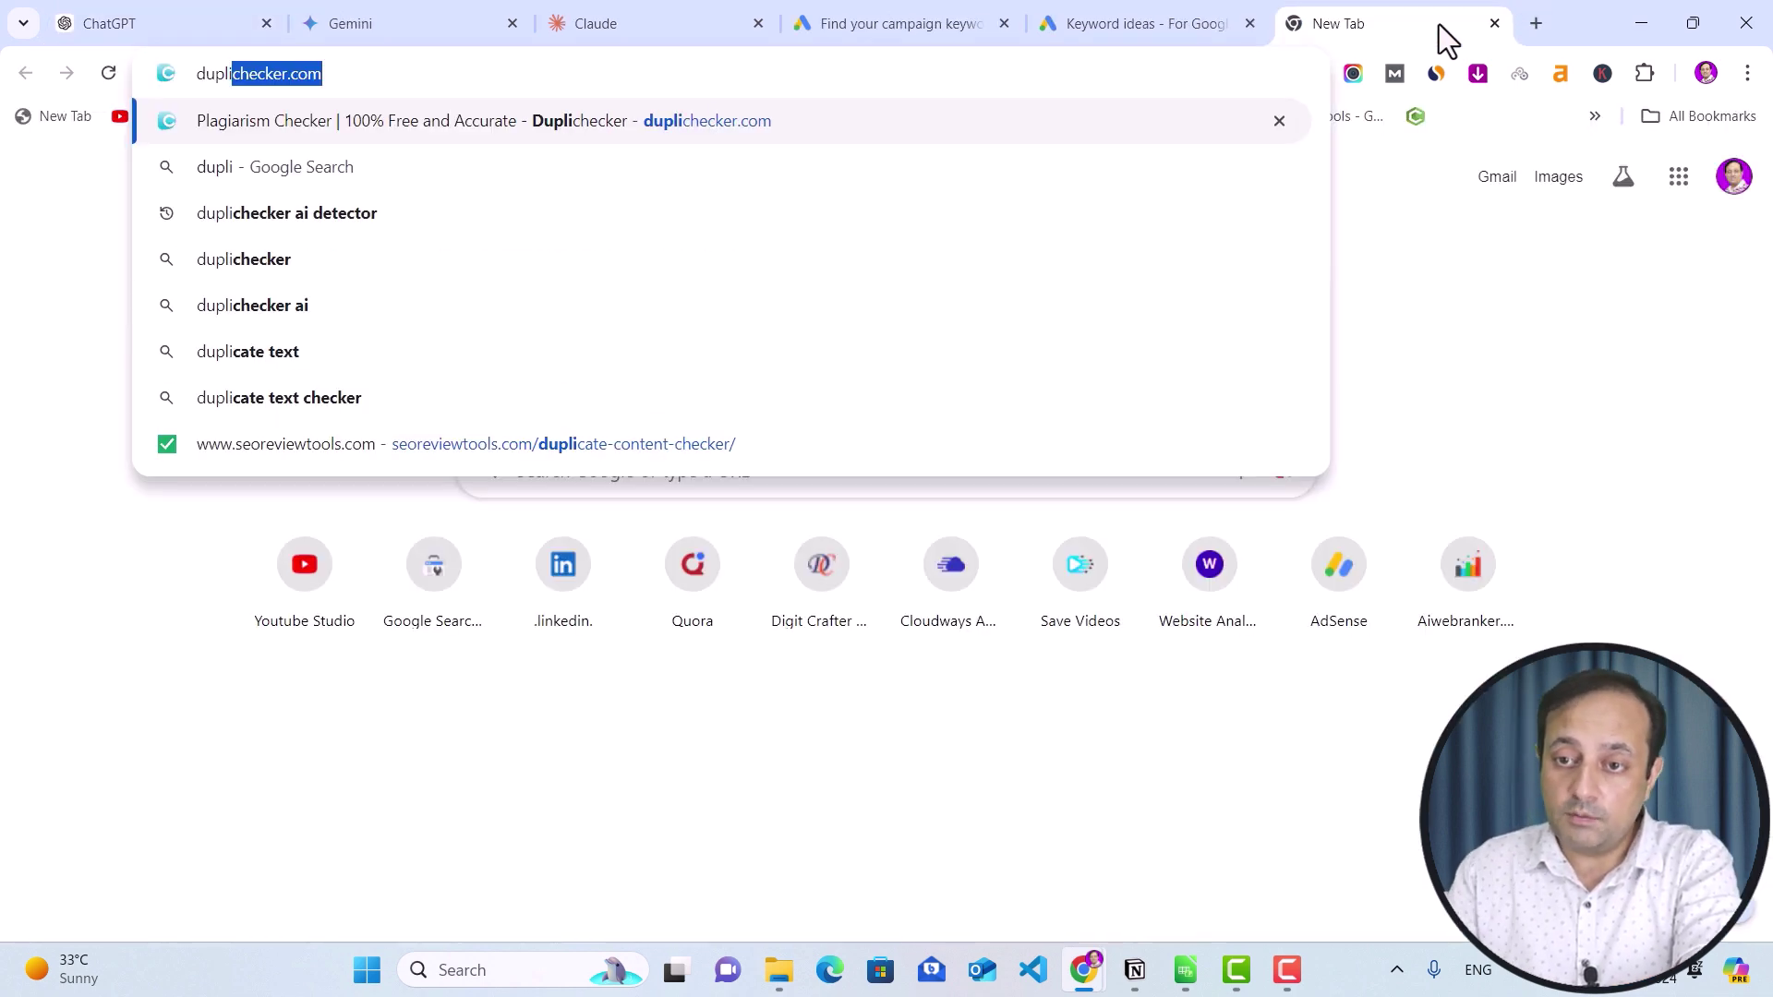
left_click(617, 129)
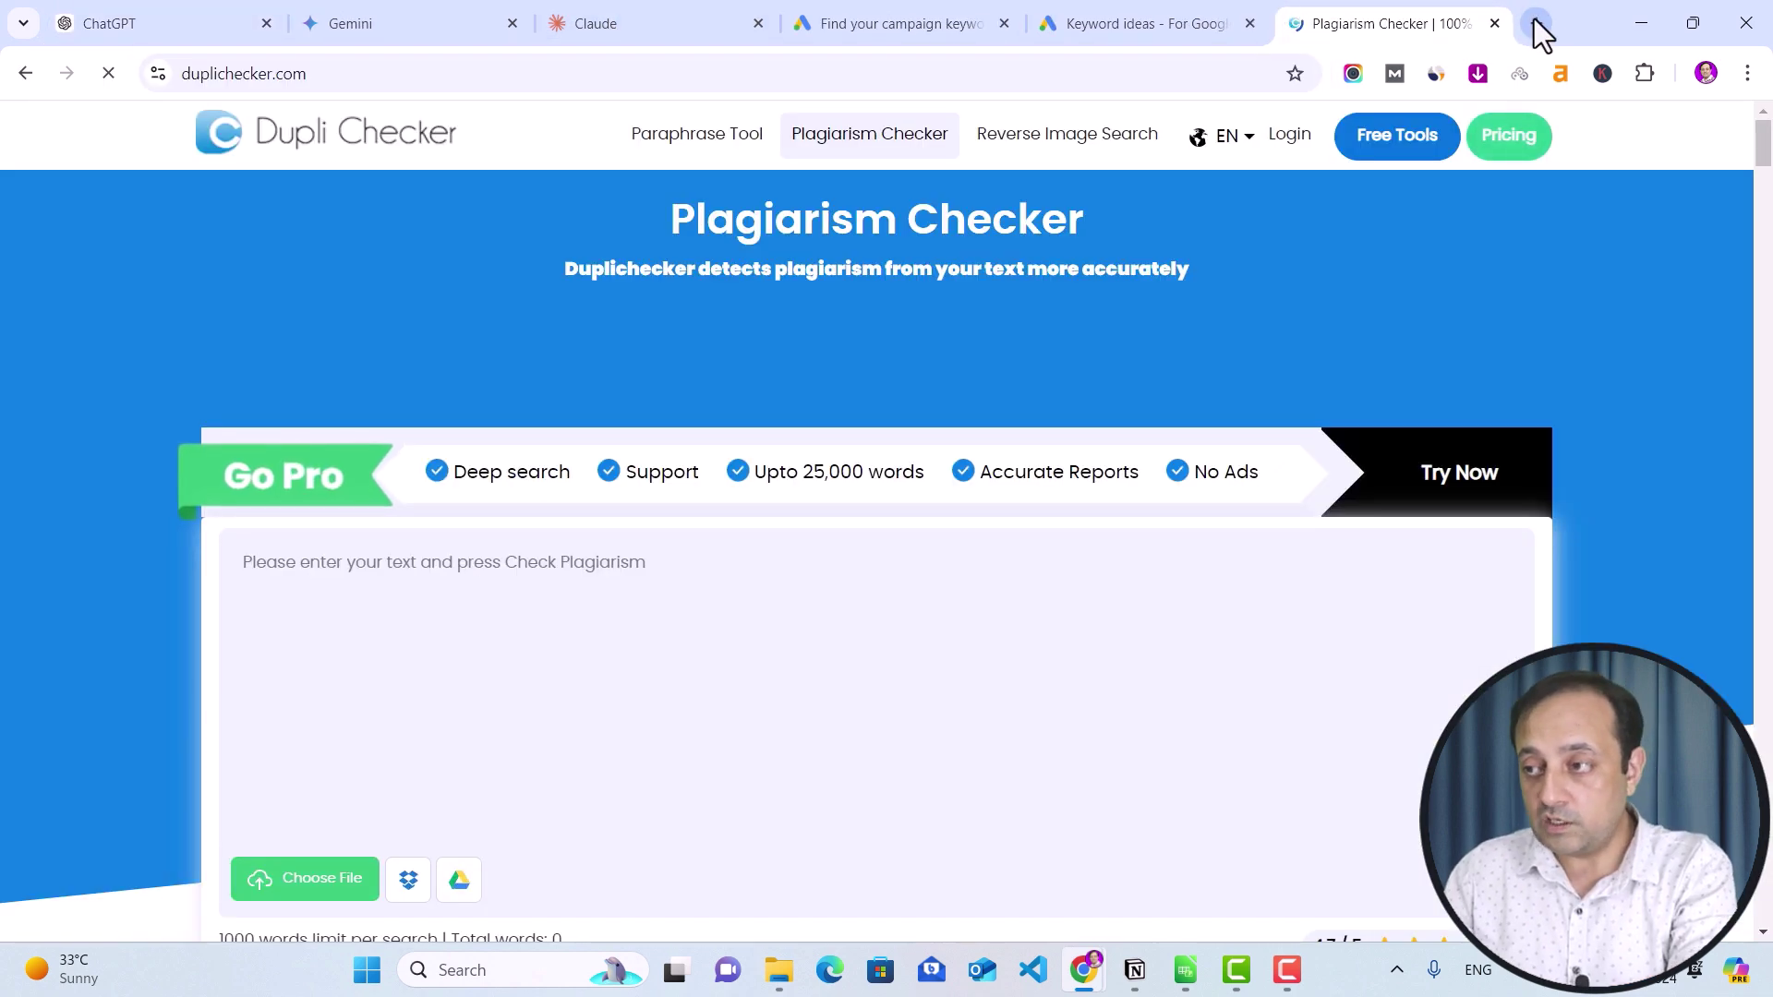
Open the smallseotools.com plagiarism checker in another new tab
left_click(1533, 22)
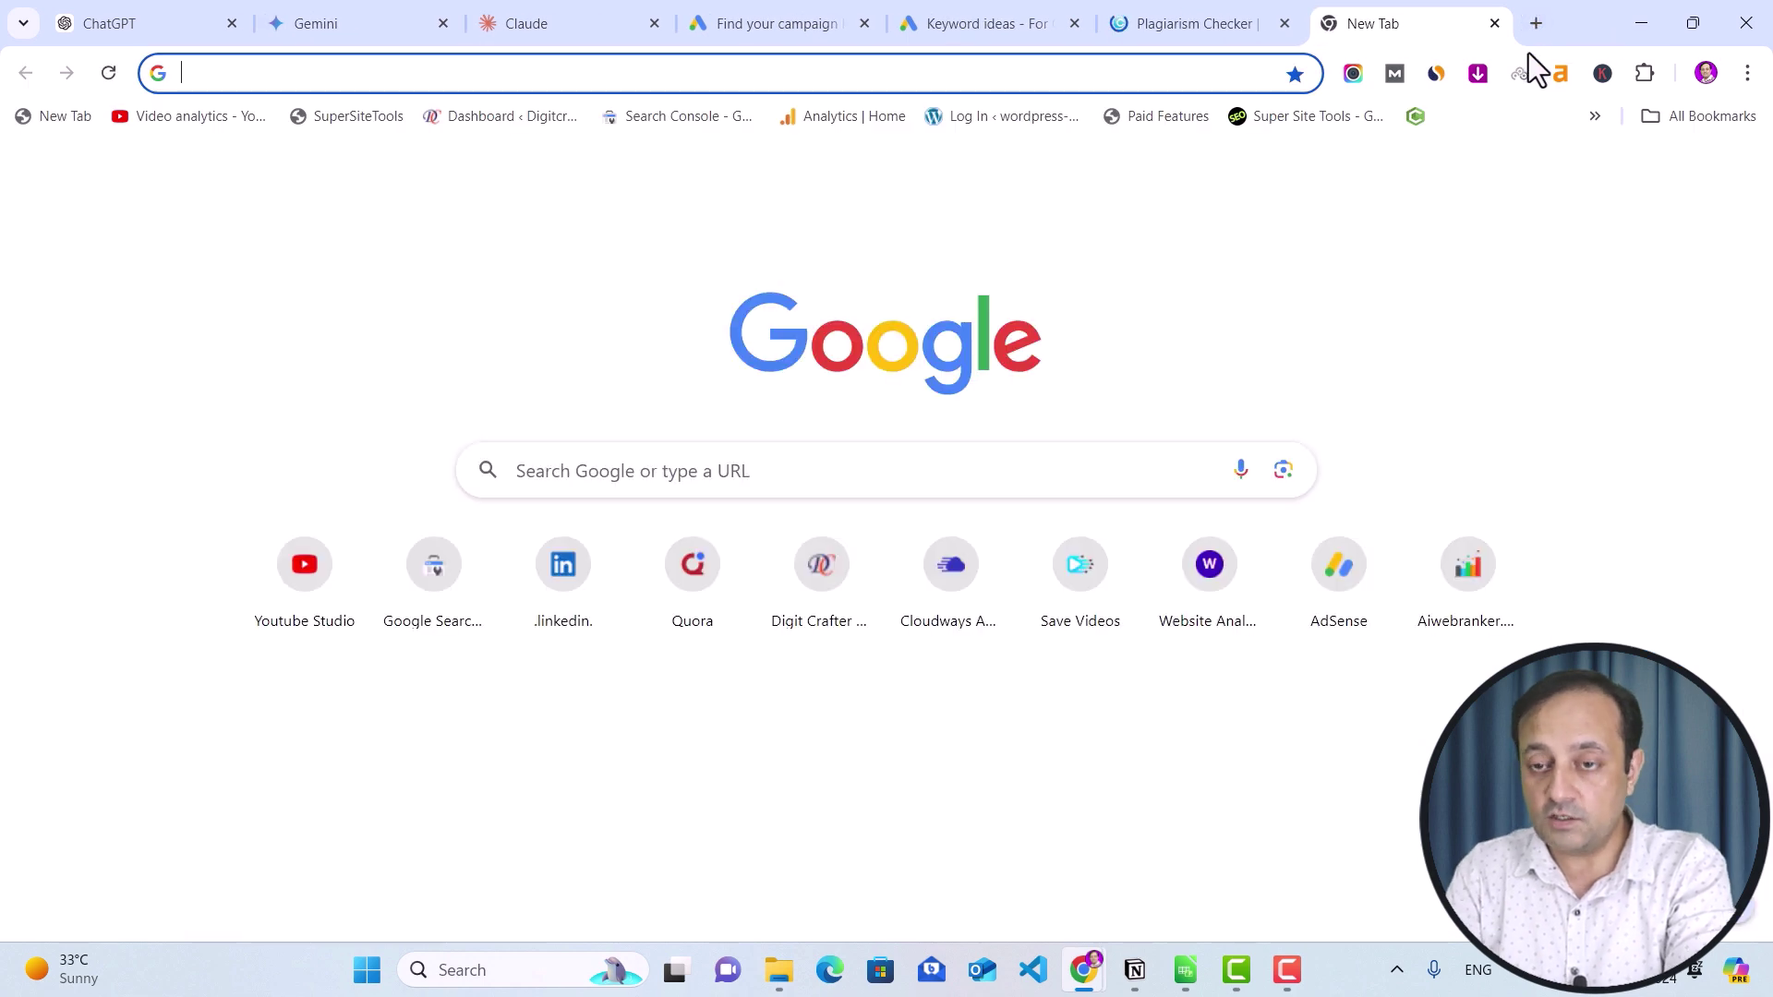
type("small")
key("Return")
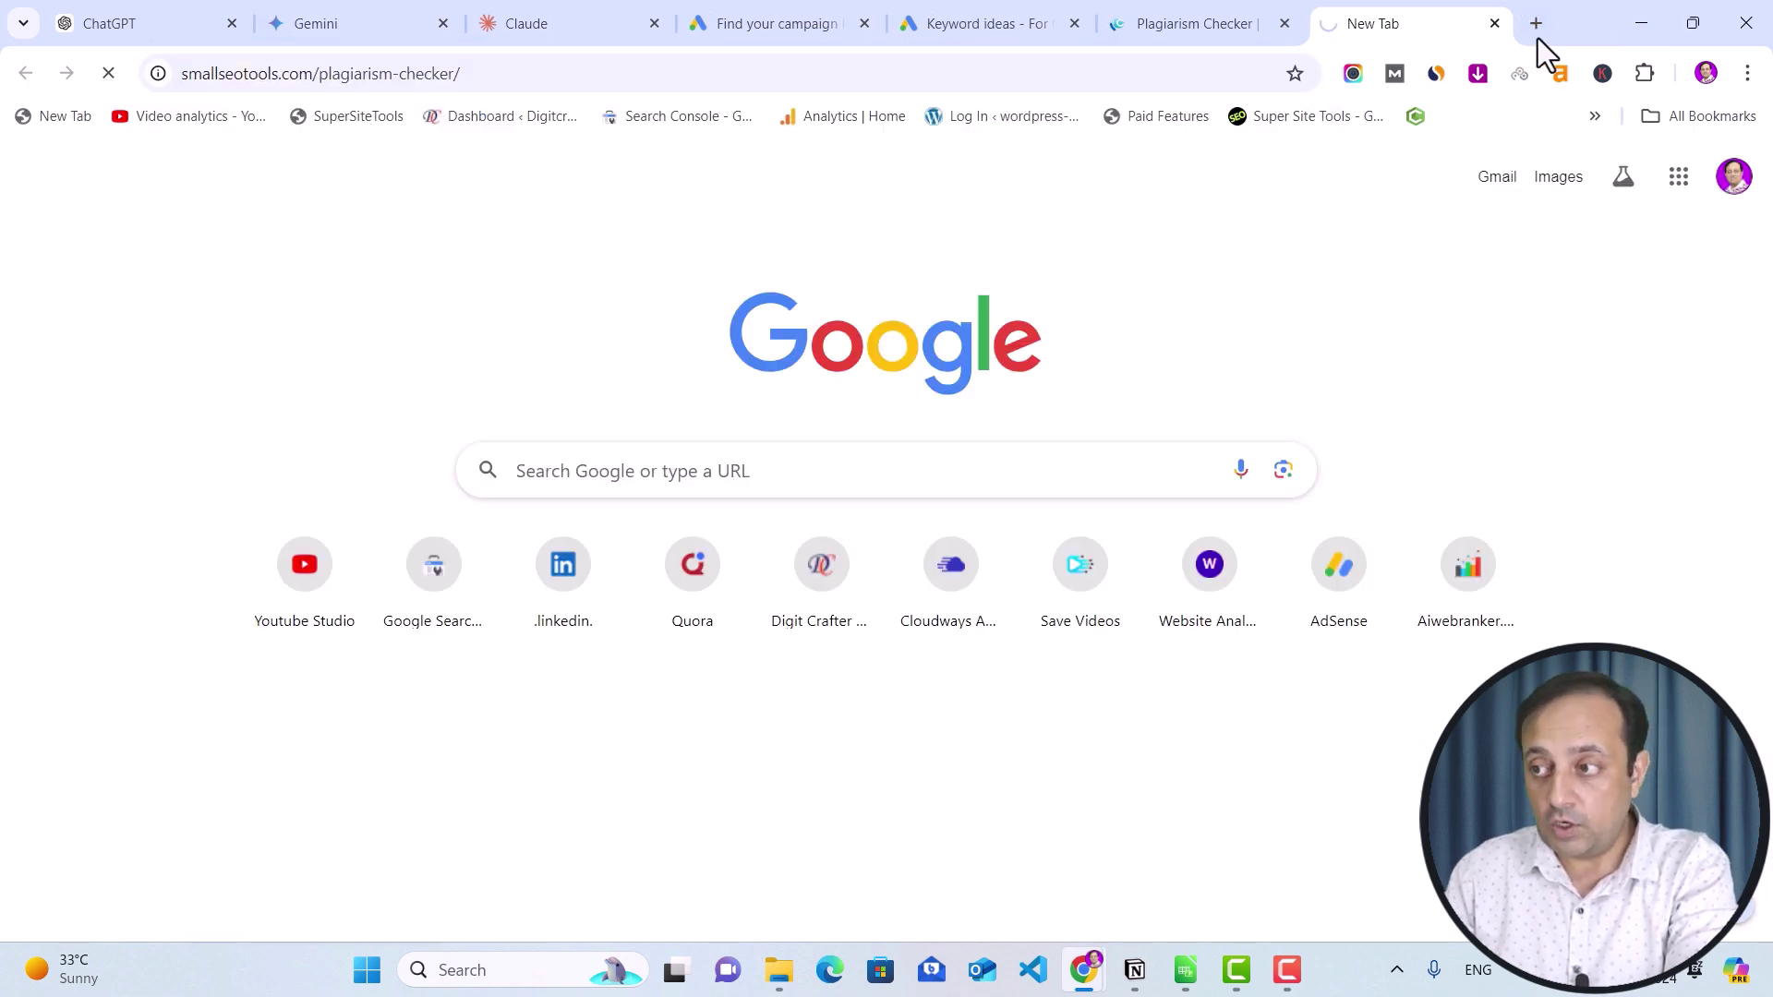
Search Google for "plagiarism checker" in a new tab and open the plagiarismdetector.net result
left_click(1537, 24)
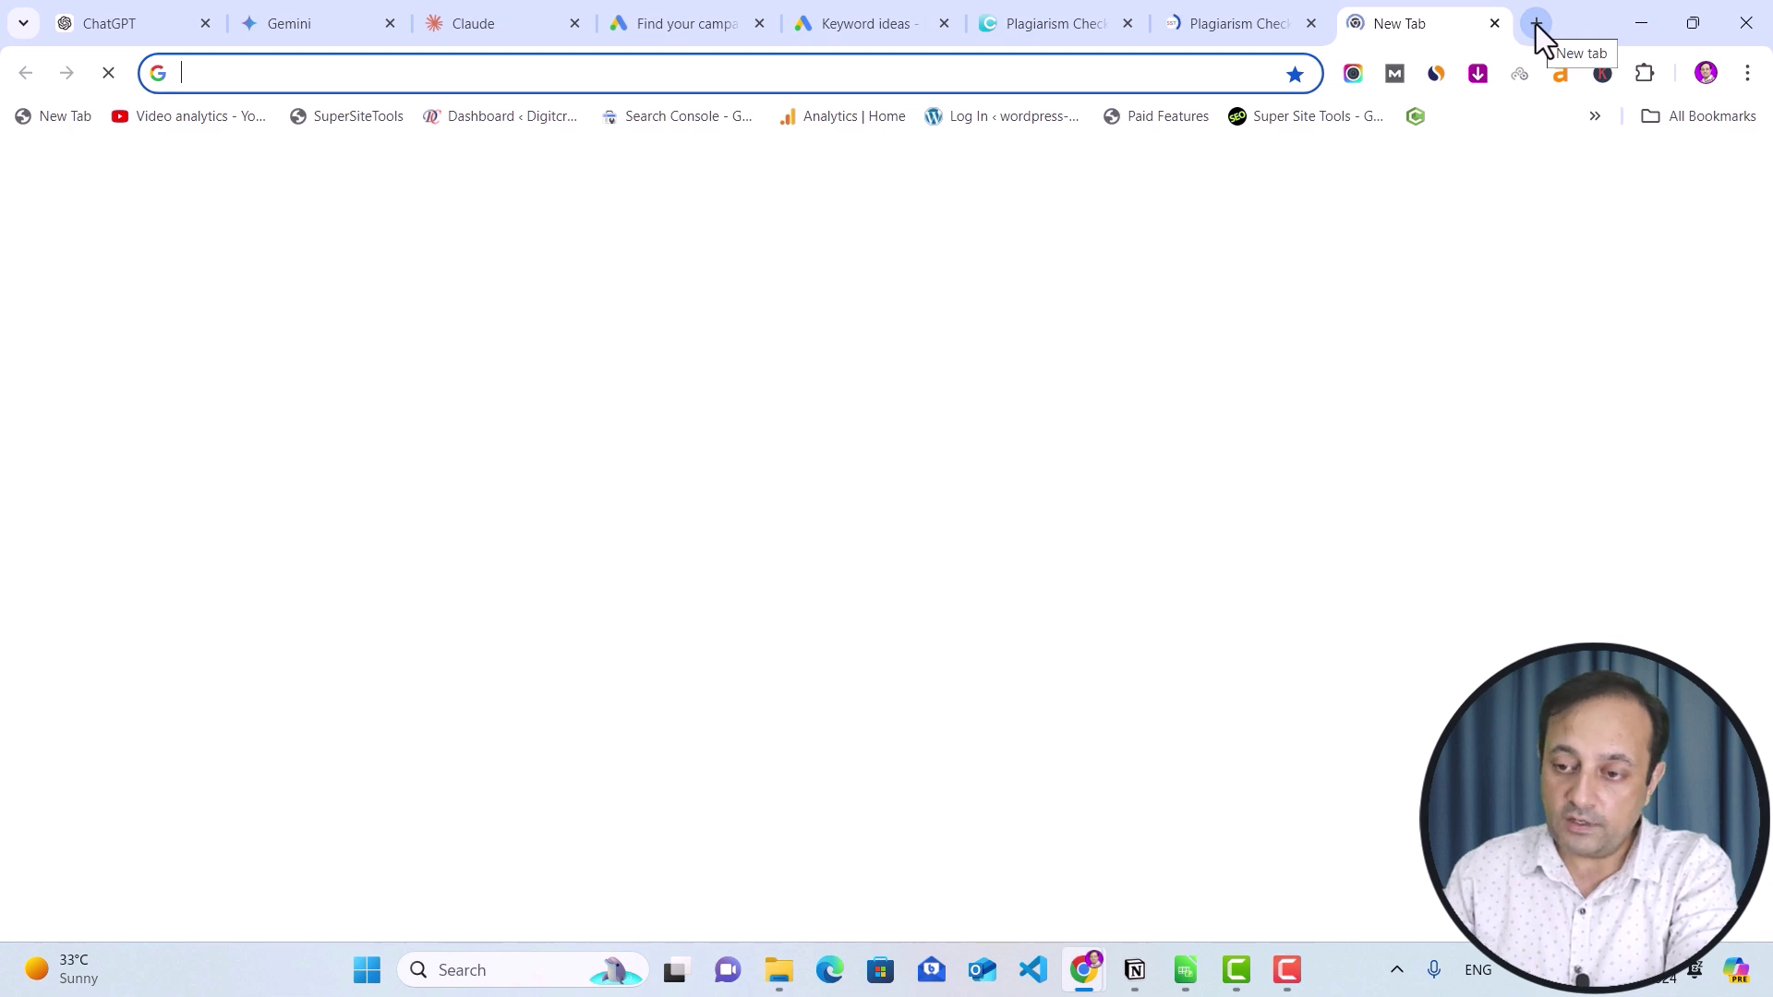
left_click(730, 482)
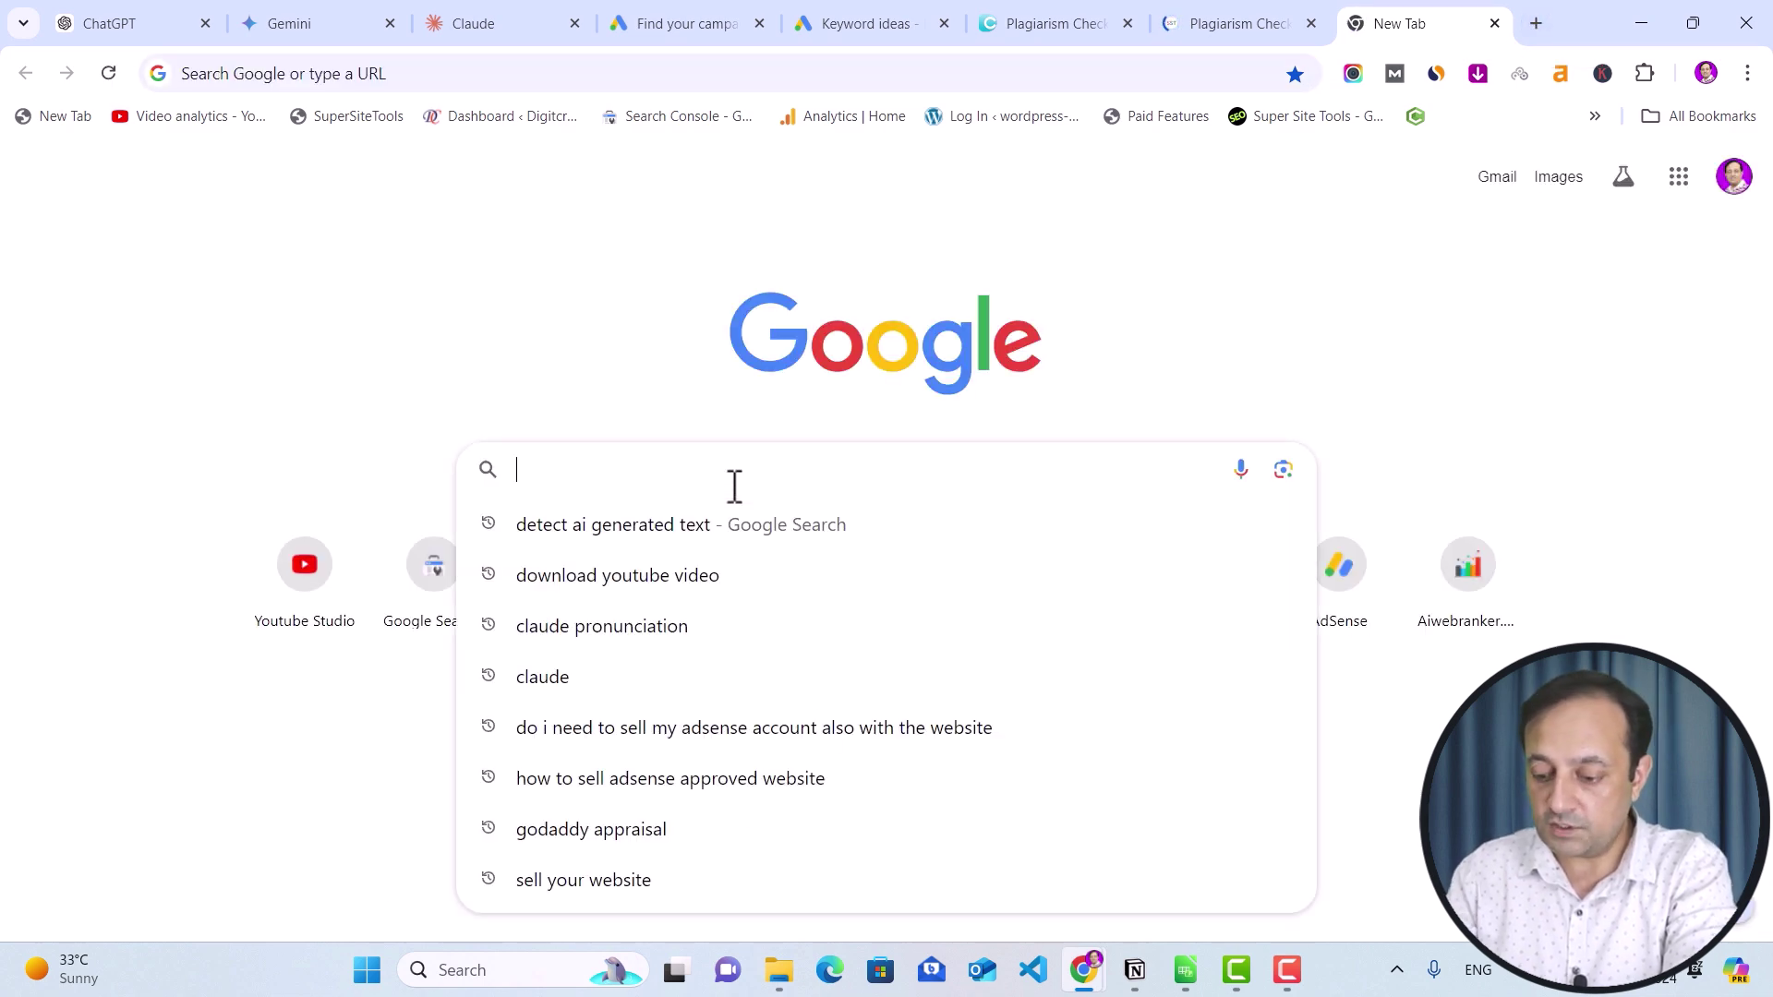
type("plagi")
left_click(623, 600)
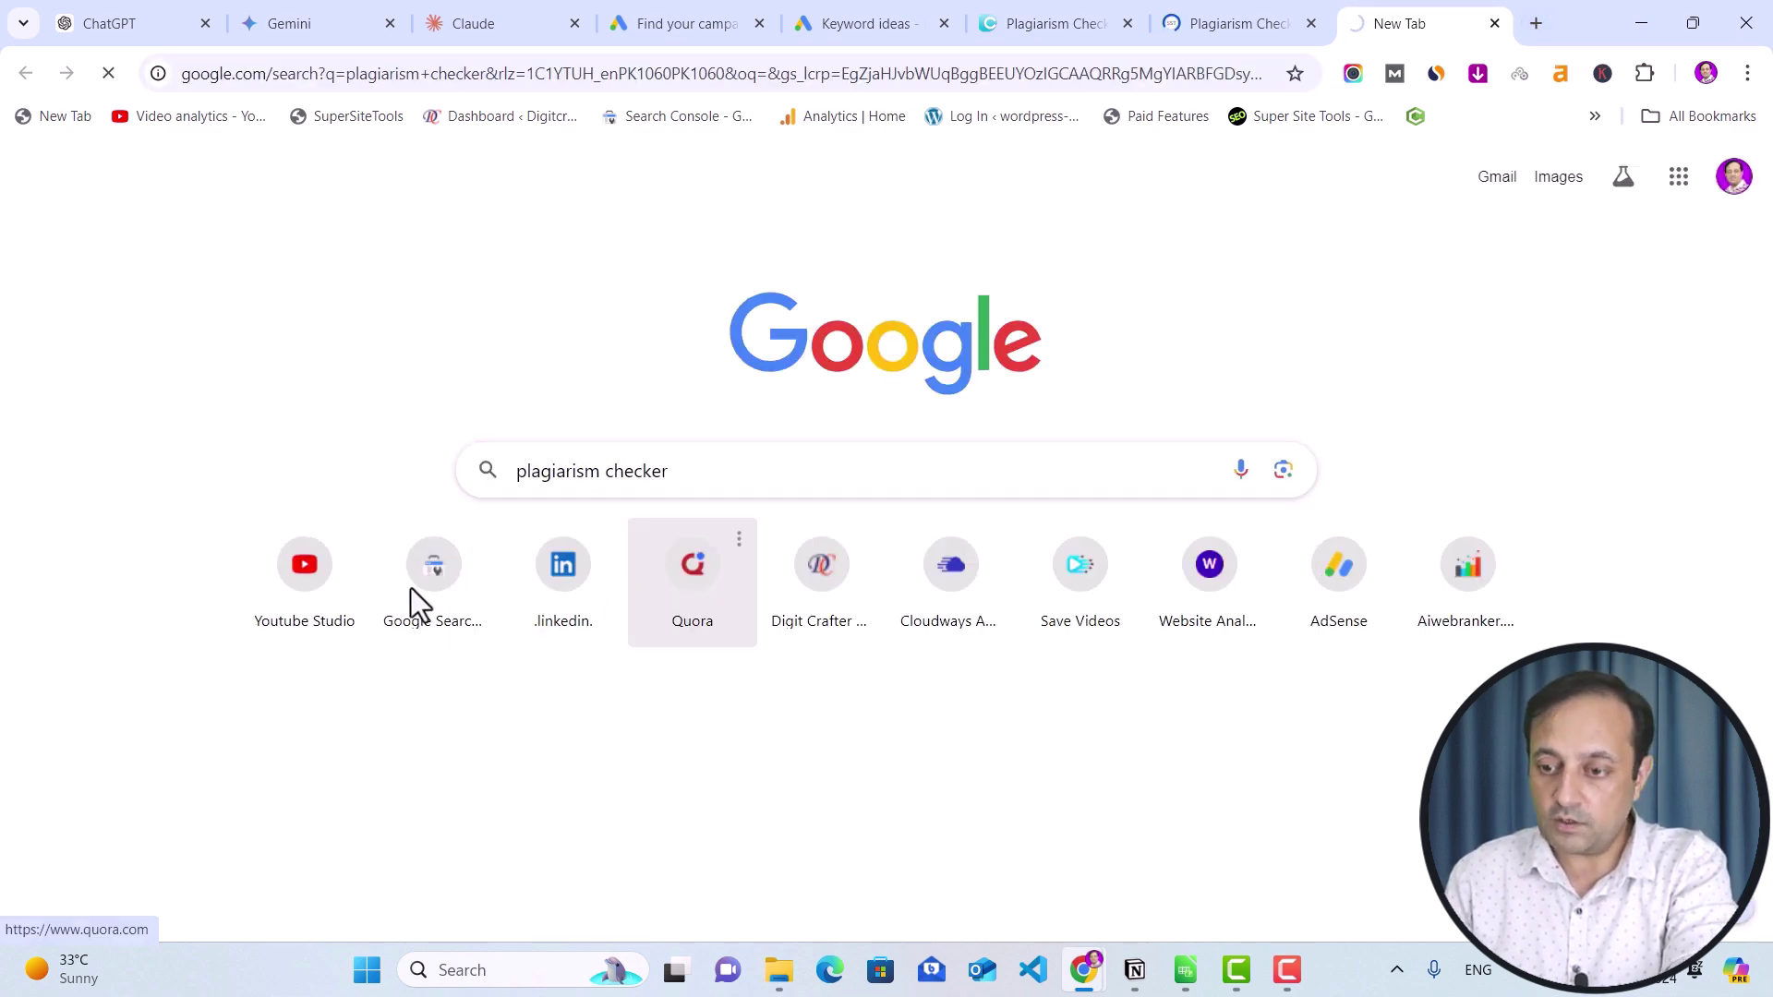
scroll(126, 591, "down", 5)
scroll(118, 591, "down", 3)
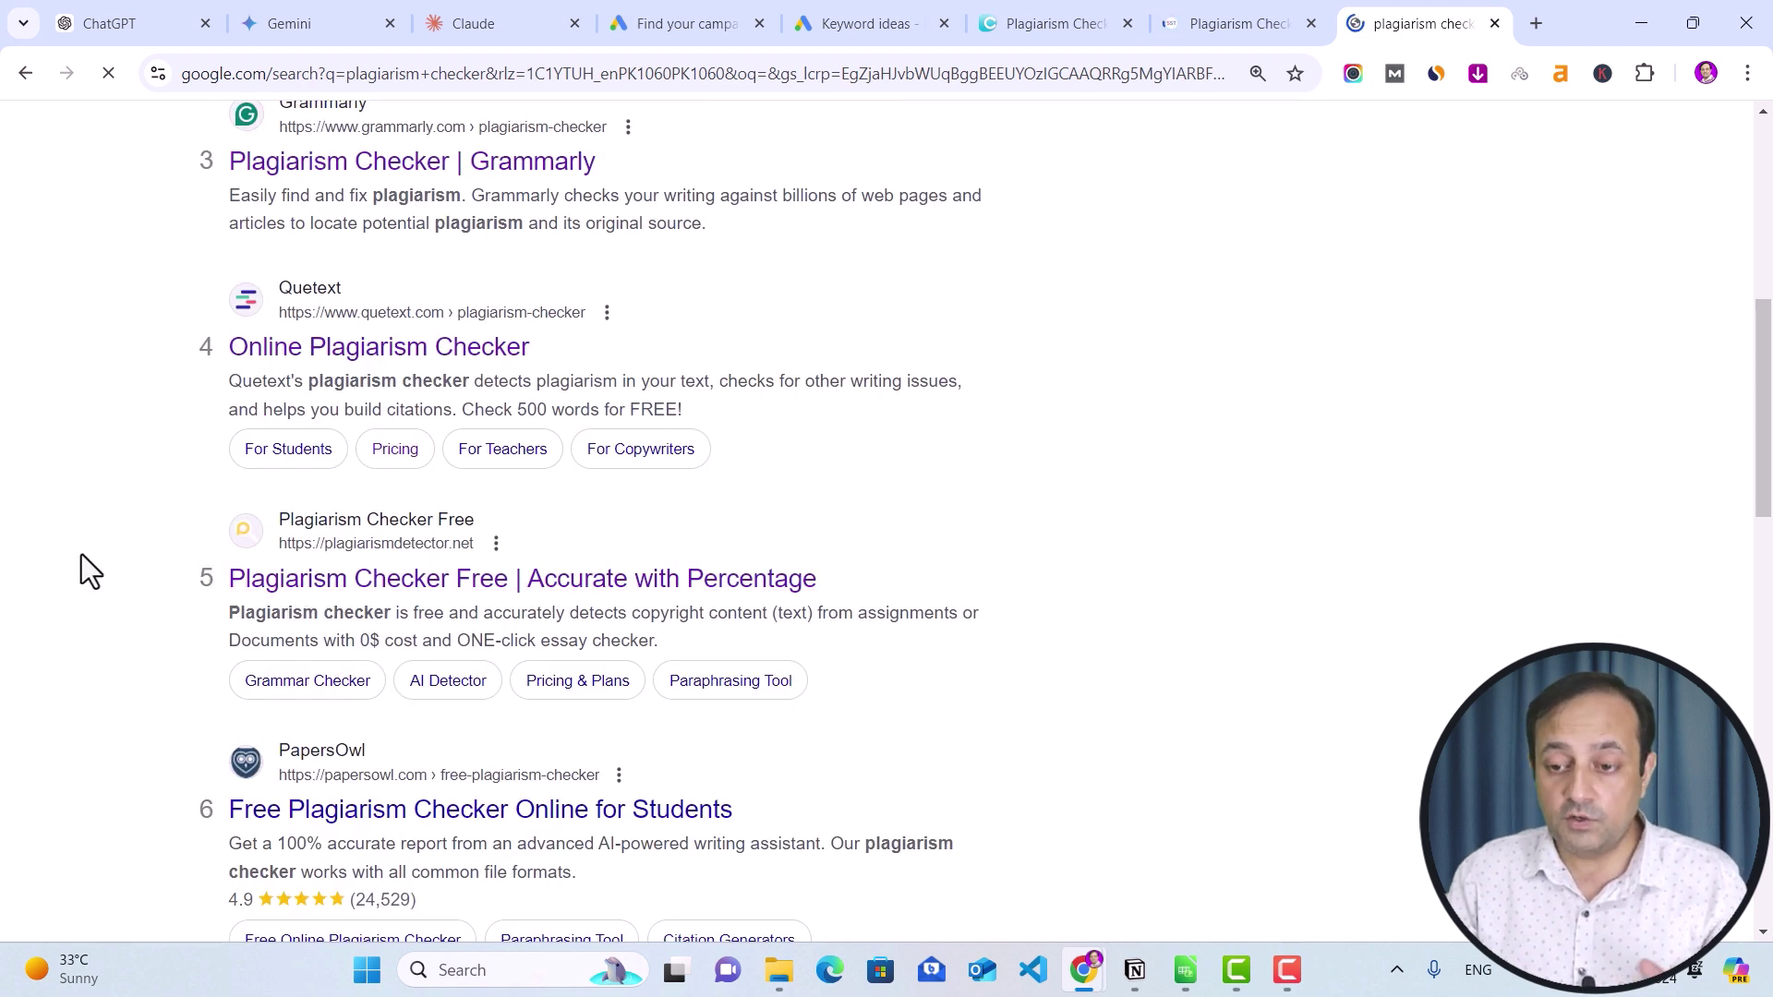
left_click(554, 578)
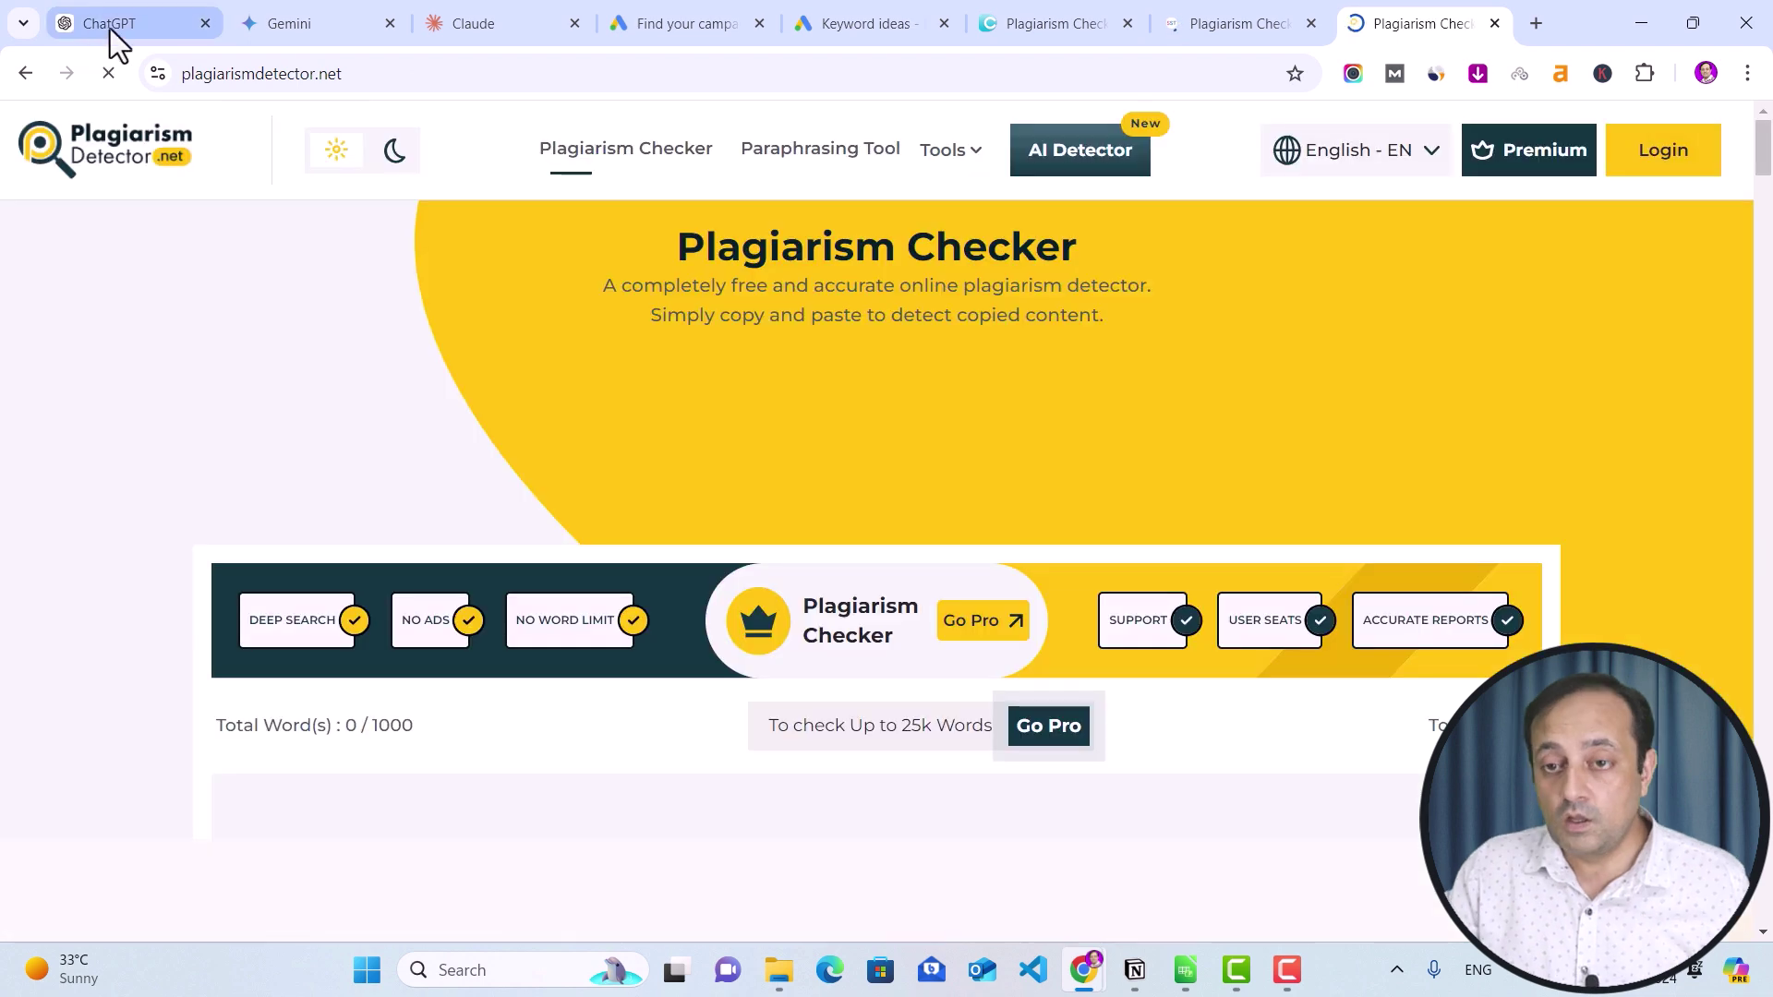
Copy the rewritten paragraph from ChatGPT again and paste it into Dupli Checker's text area
left_click(92, 27)
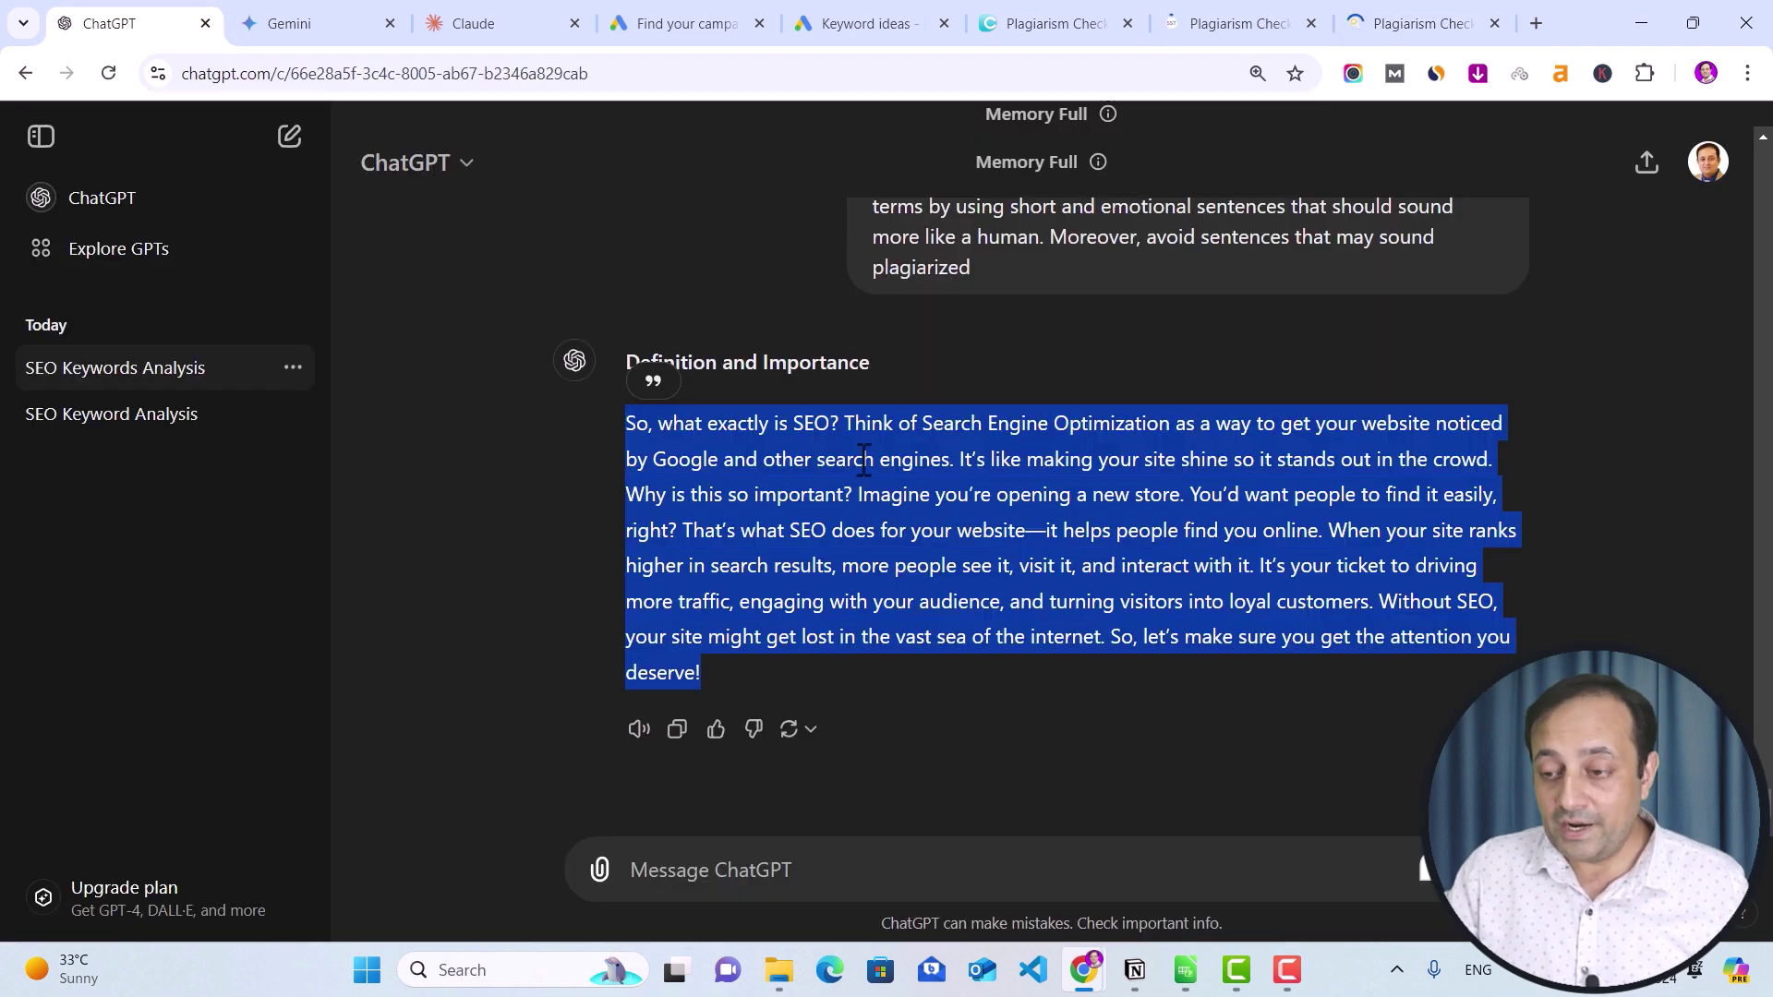
right_click(879, 477)
left_click(923, 482)
left_click(1034, 24)
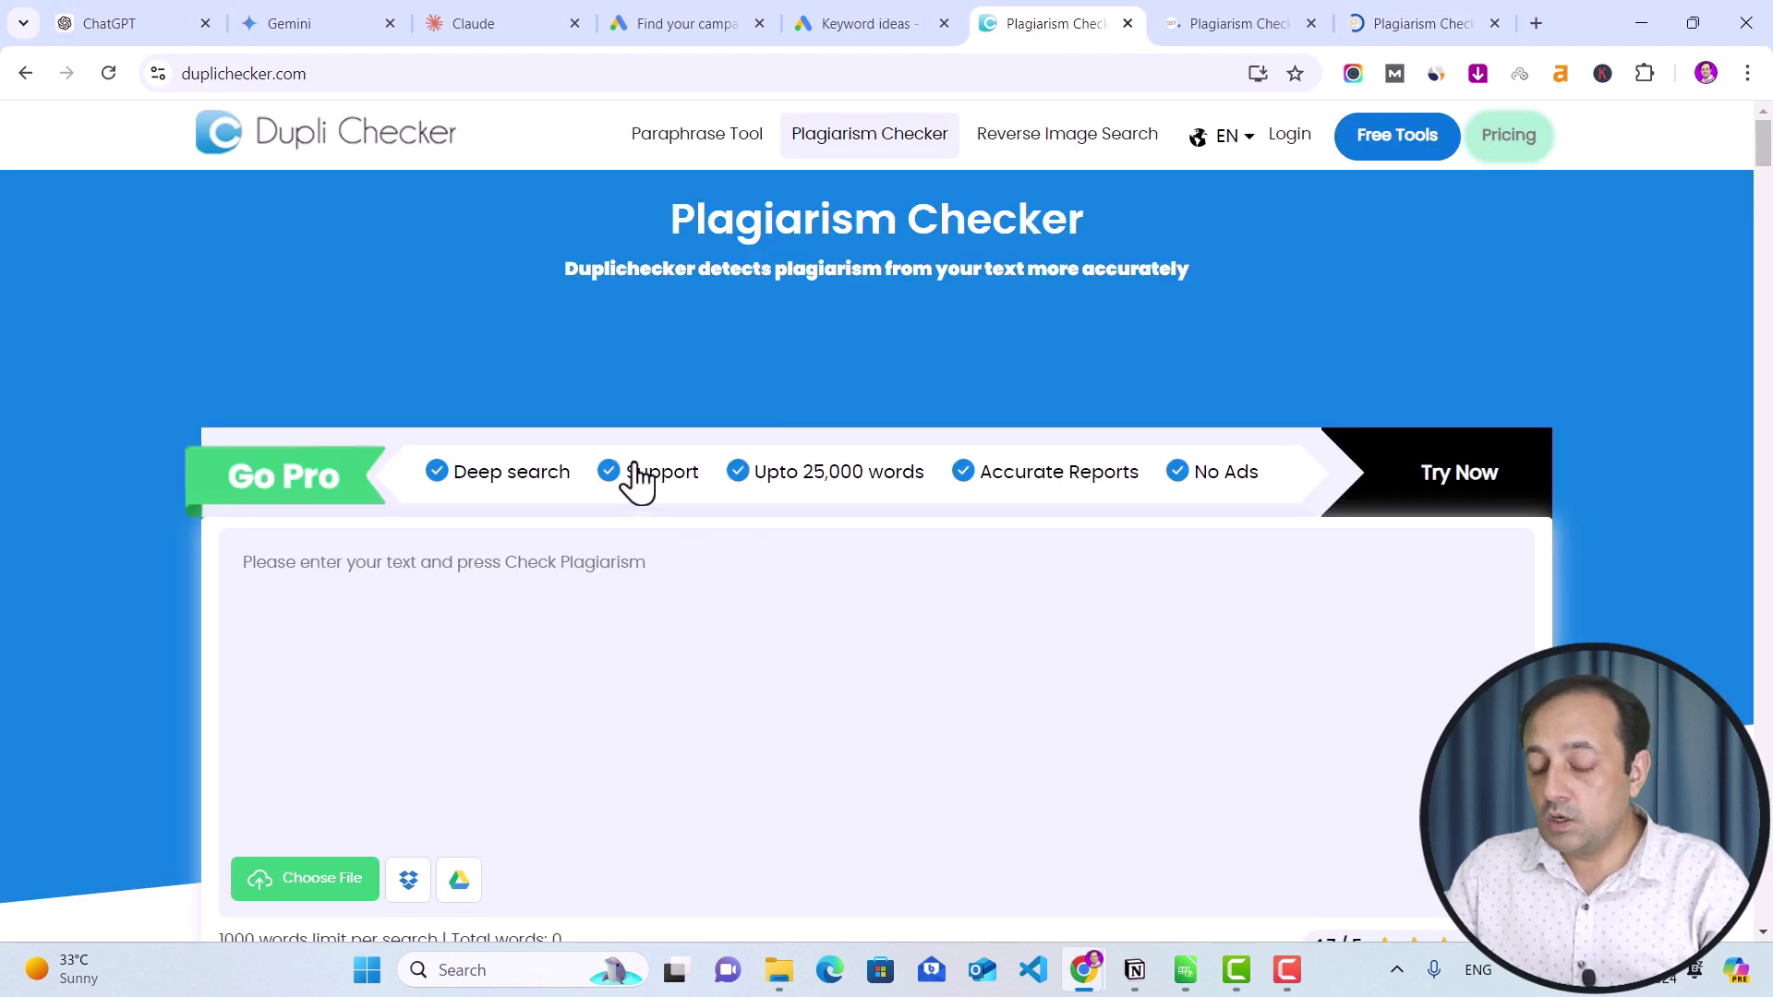
key("ctrl+v")
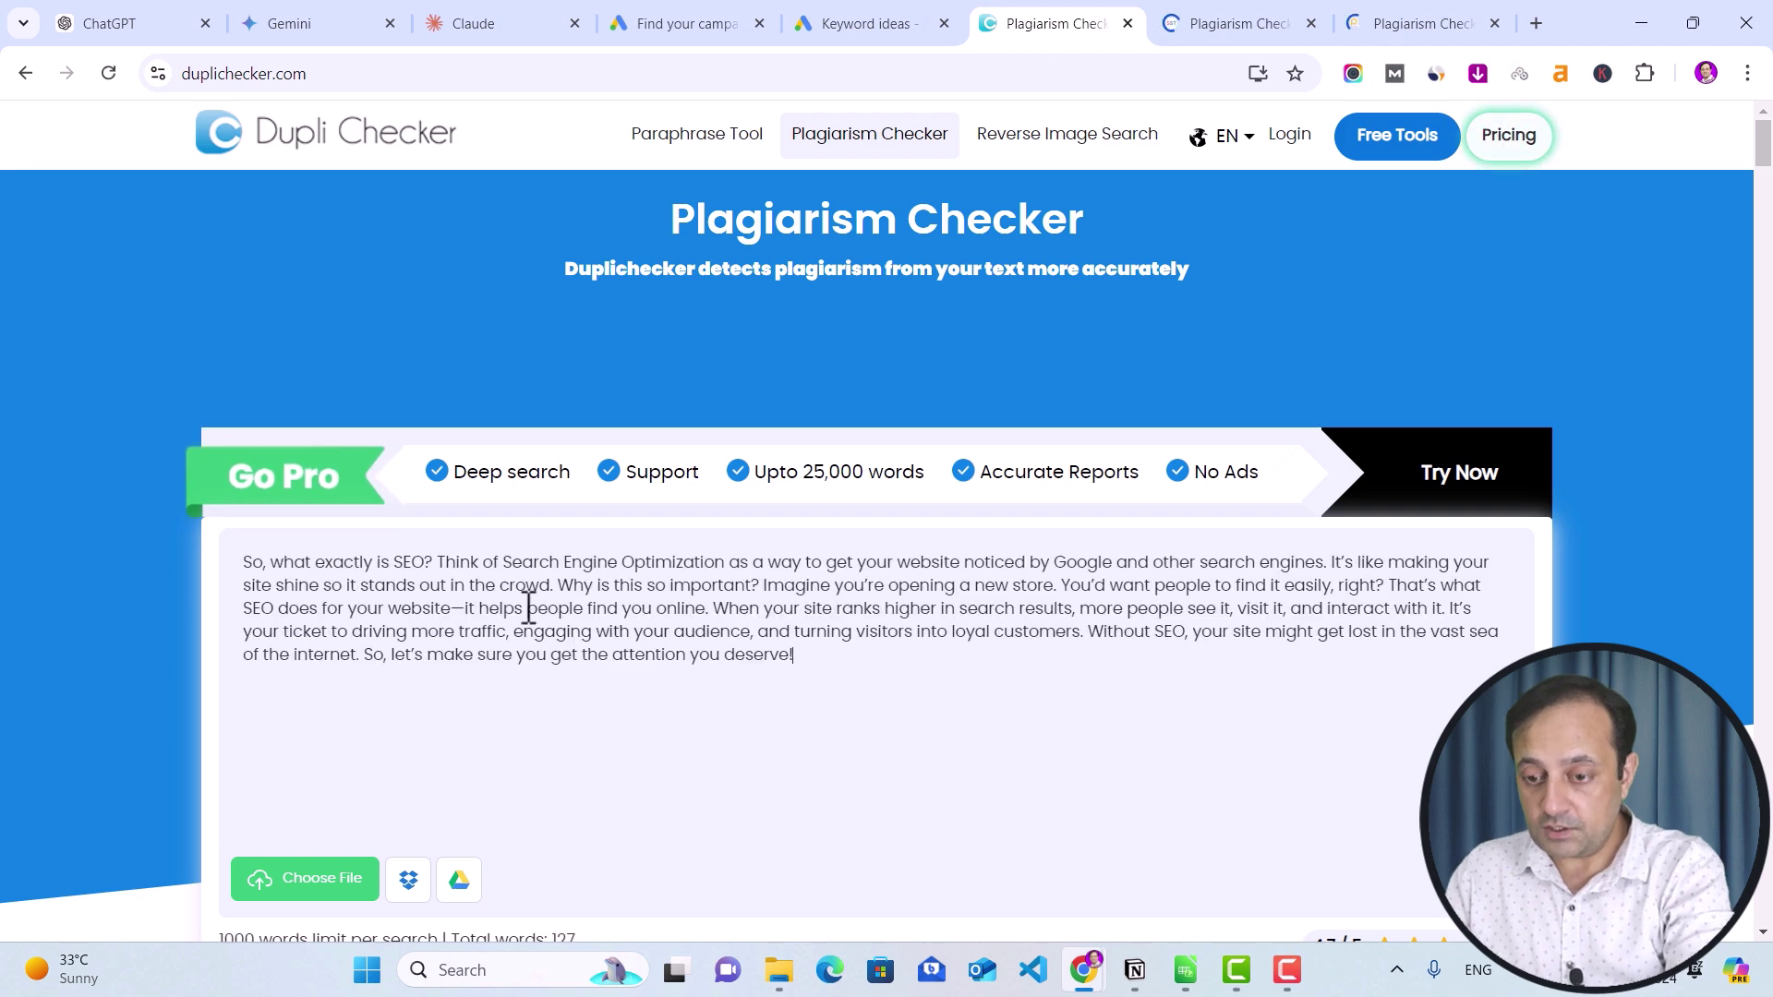
Complete the reCAPTCHA, run Dupli Checker's plagiarism check and highlight the uniqueness score in the results
scroll(862, 656, "down", 4)
scroll(856, 657, "down", 2)
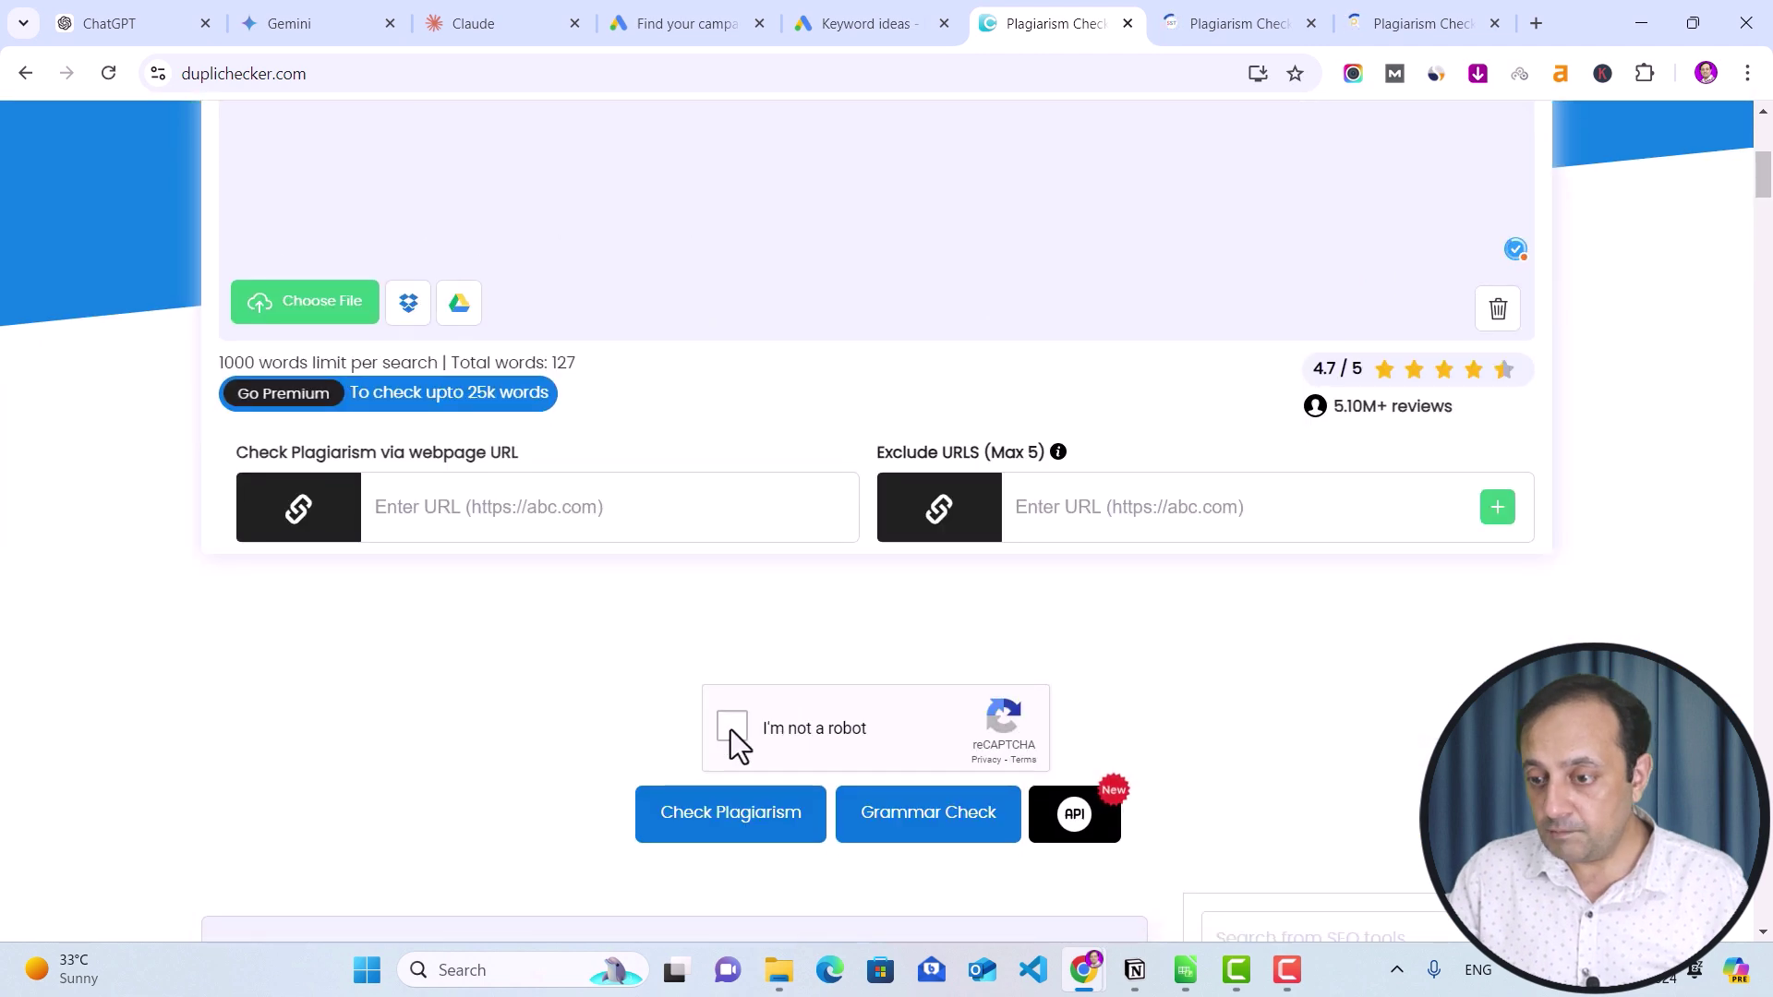
left_click(735, 730)
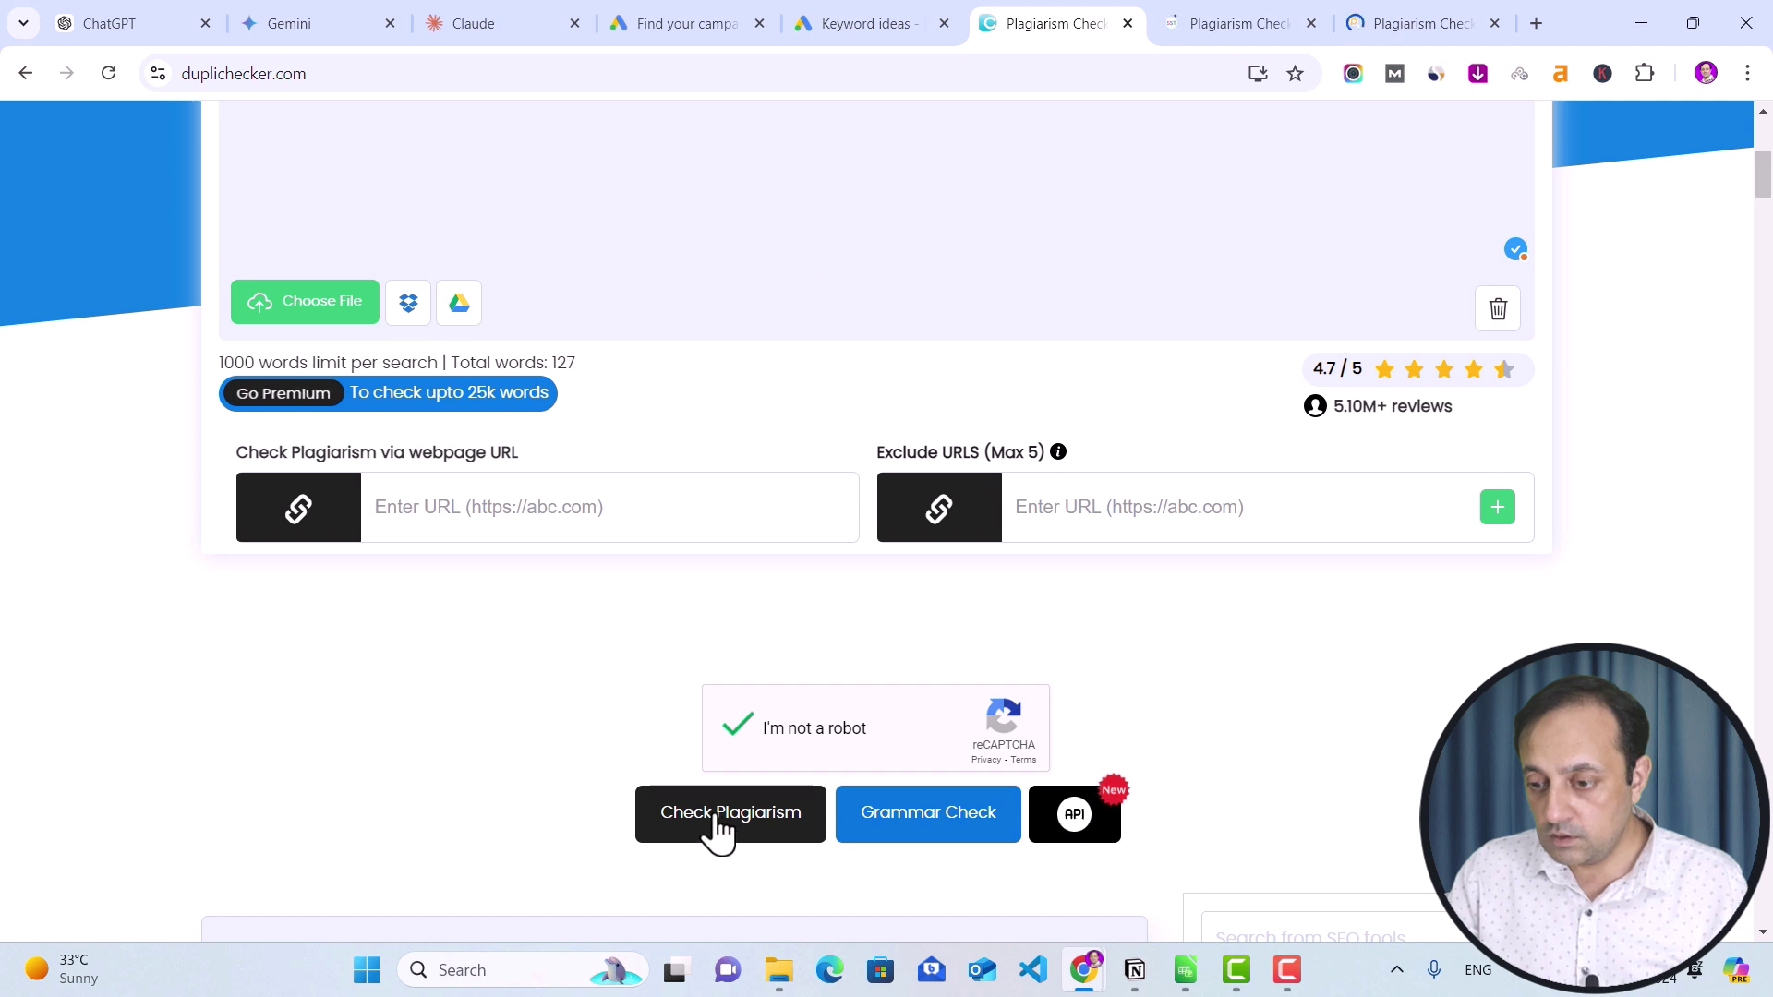
left_click(759, 812)
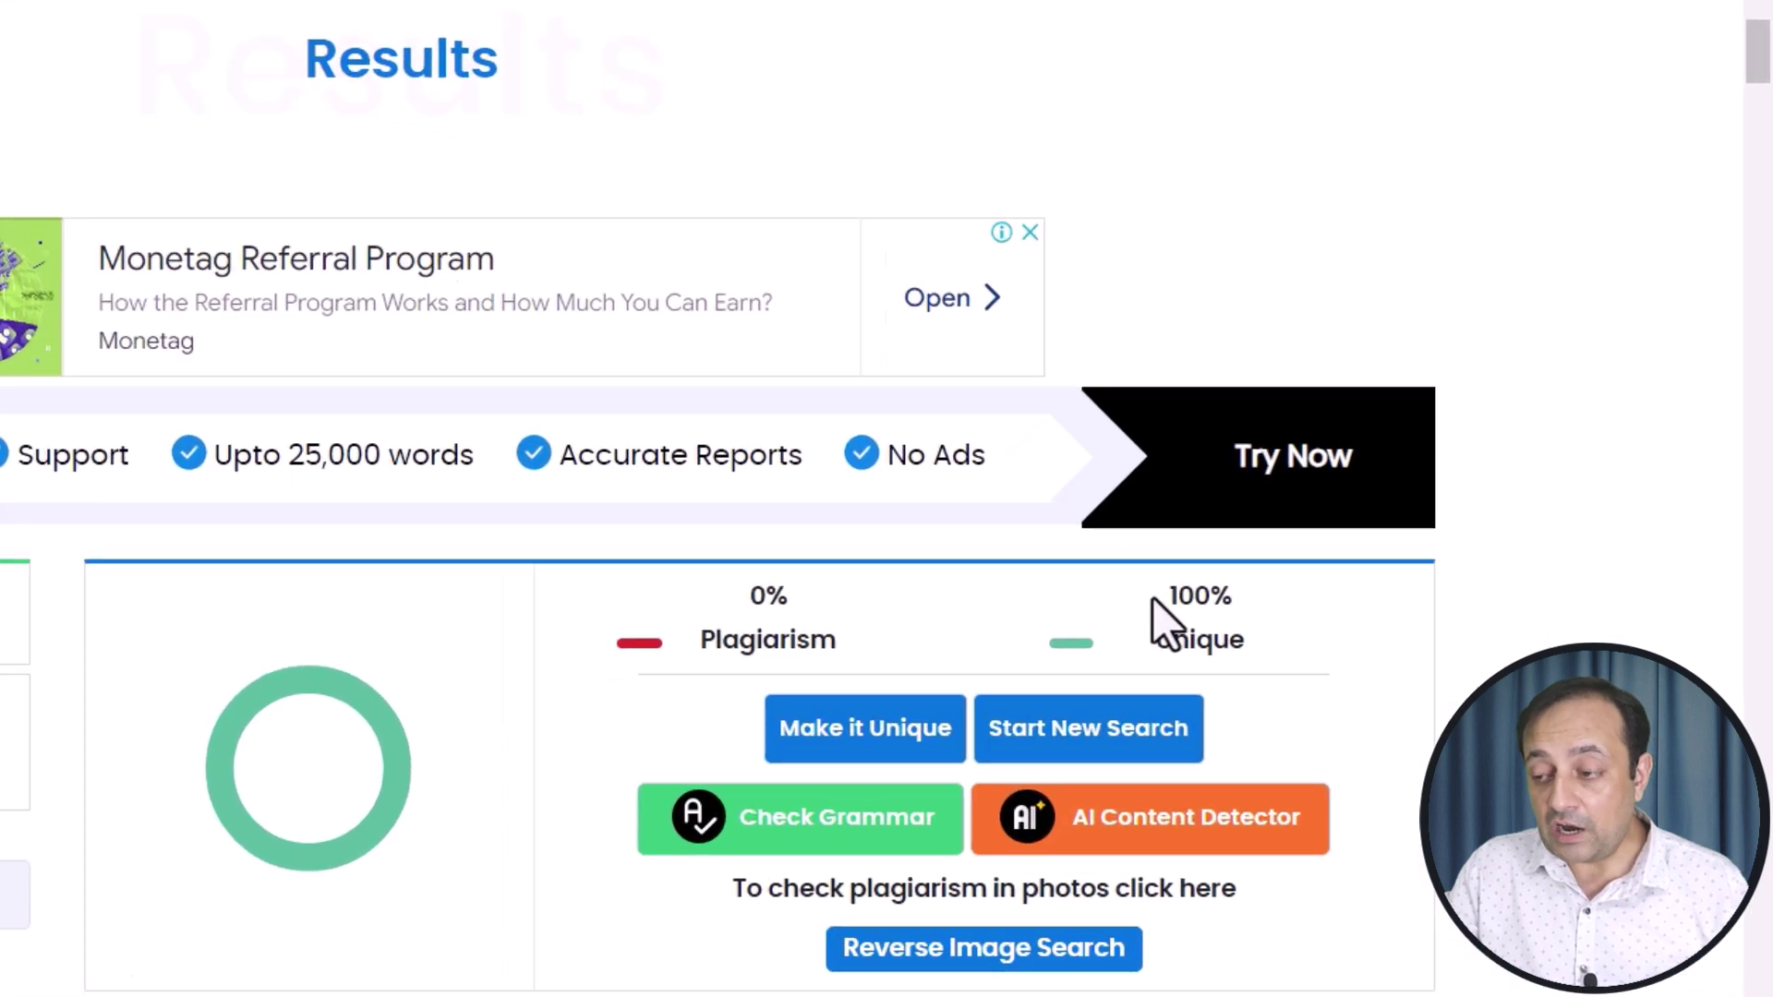
left_click_drag(1166, 605, 1262, 649)
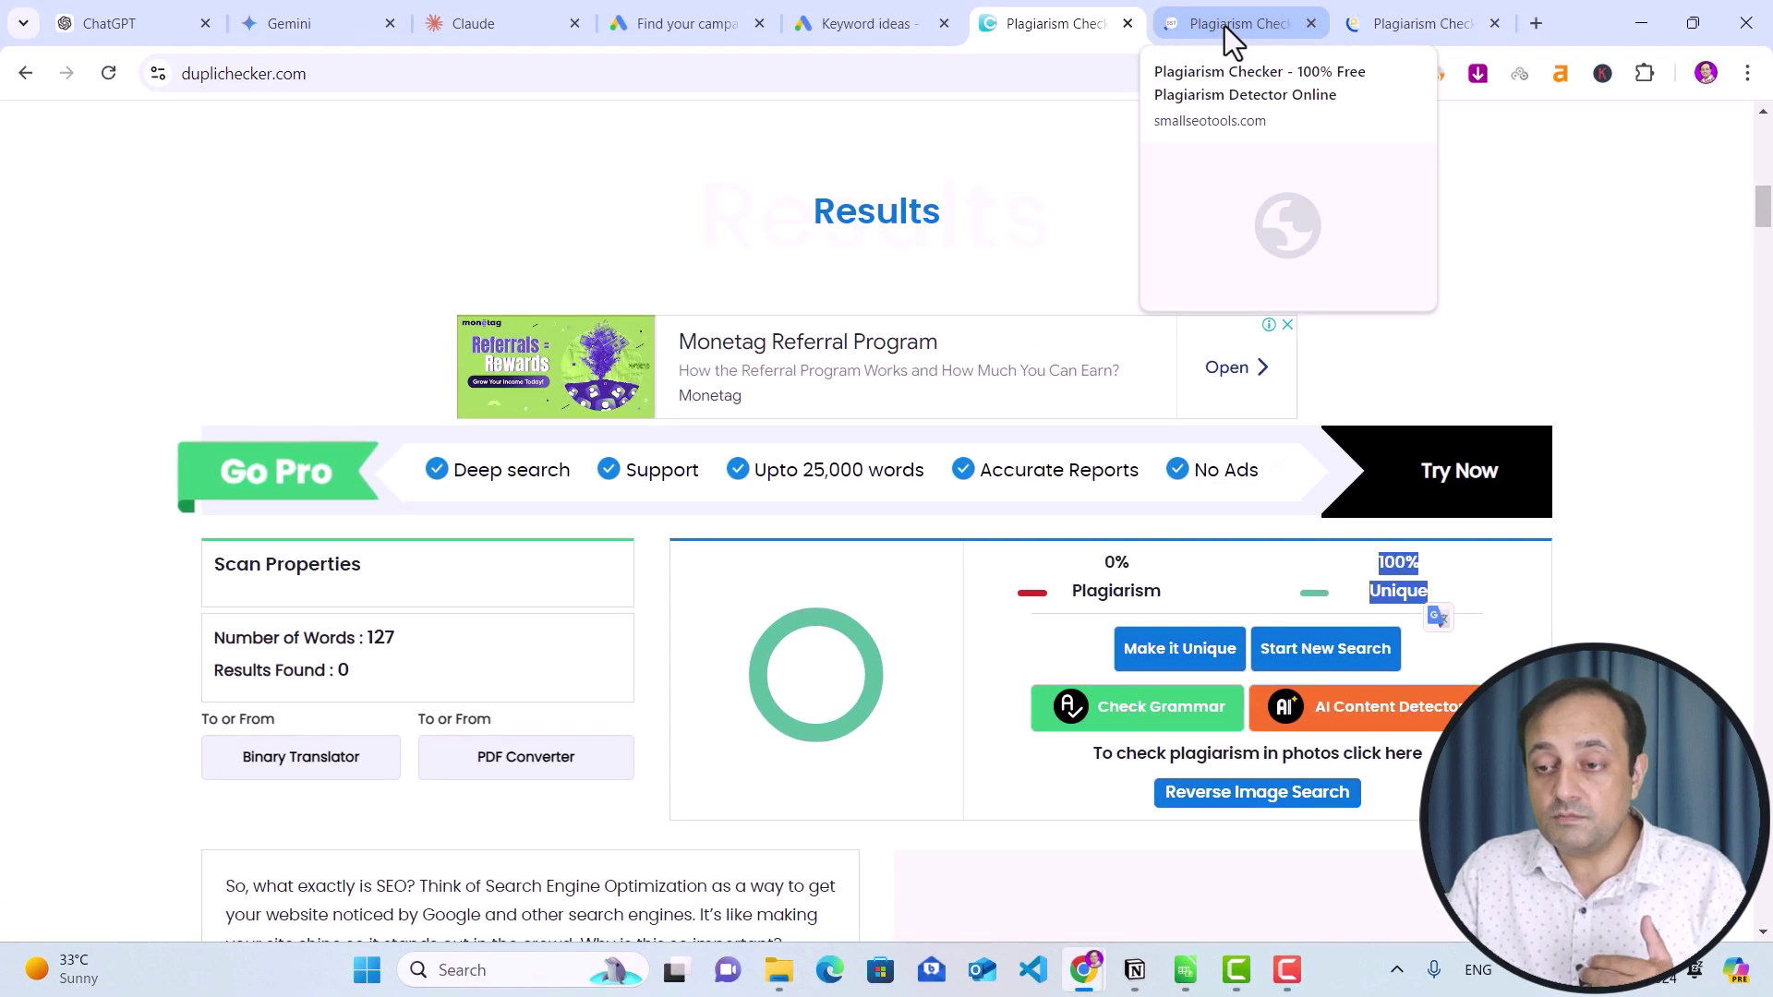
Try to check the pasted paragraph for plagiarism on SmallSEOTools, including its reCAPTCHA, and close that site's tab
left_click(1225, 26)
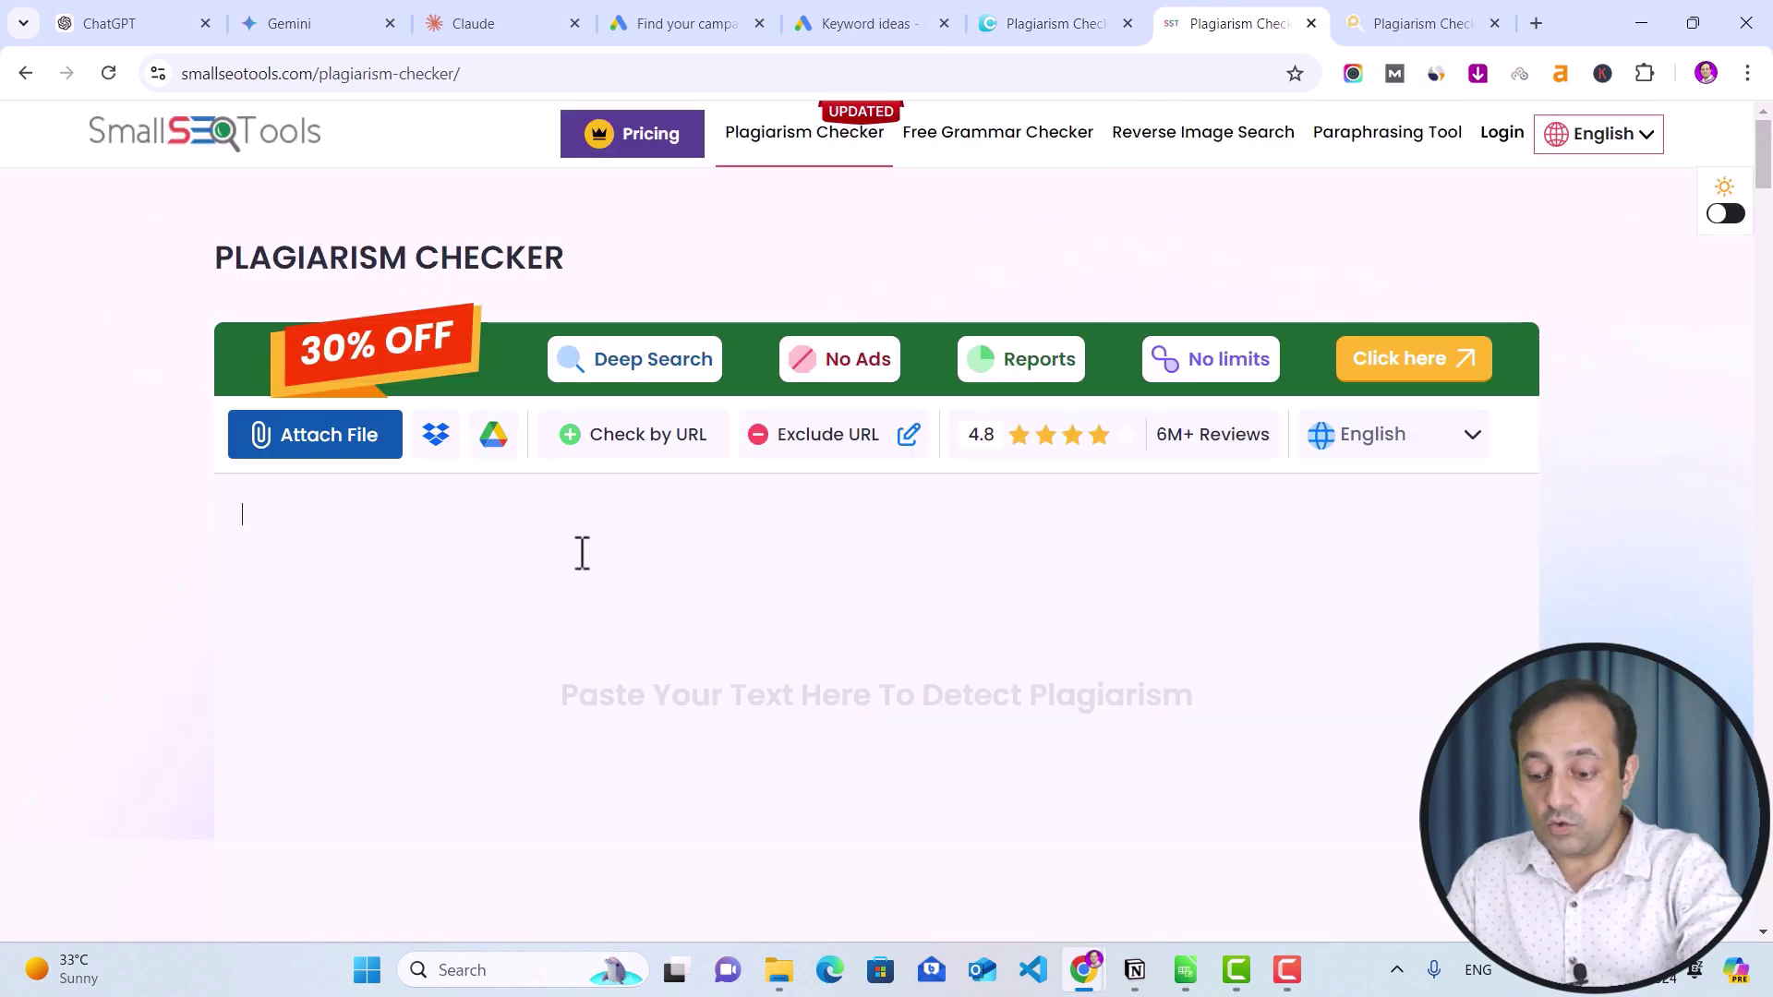
left_click(582, 552)
key("ctrl+v")
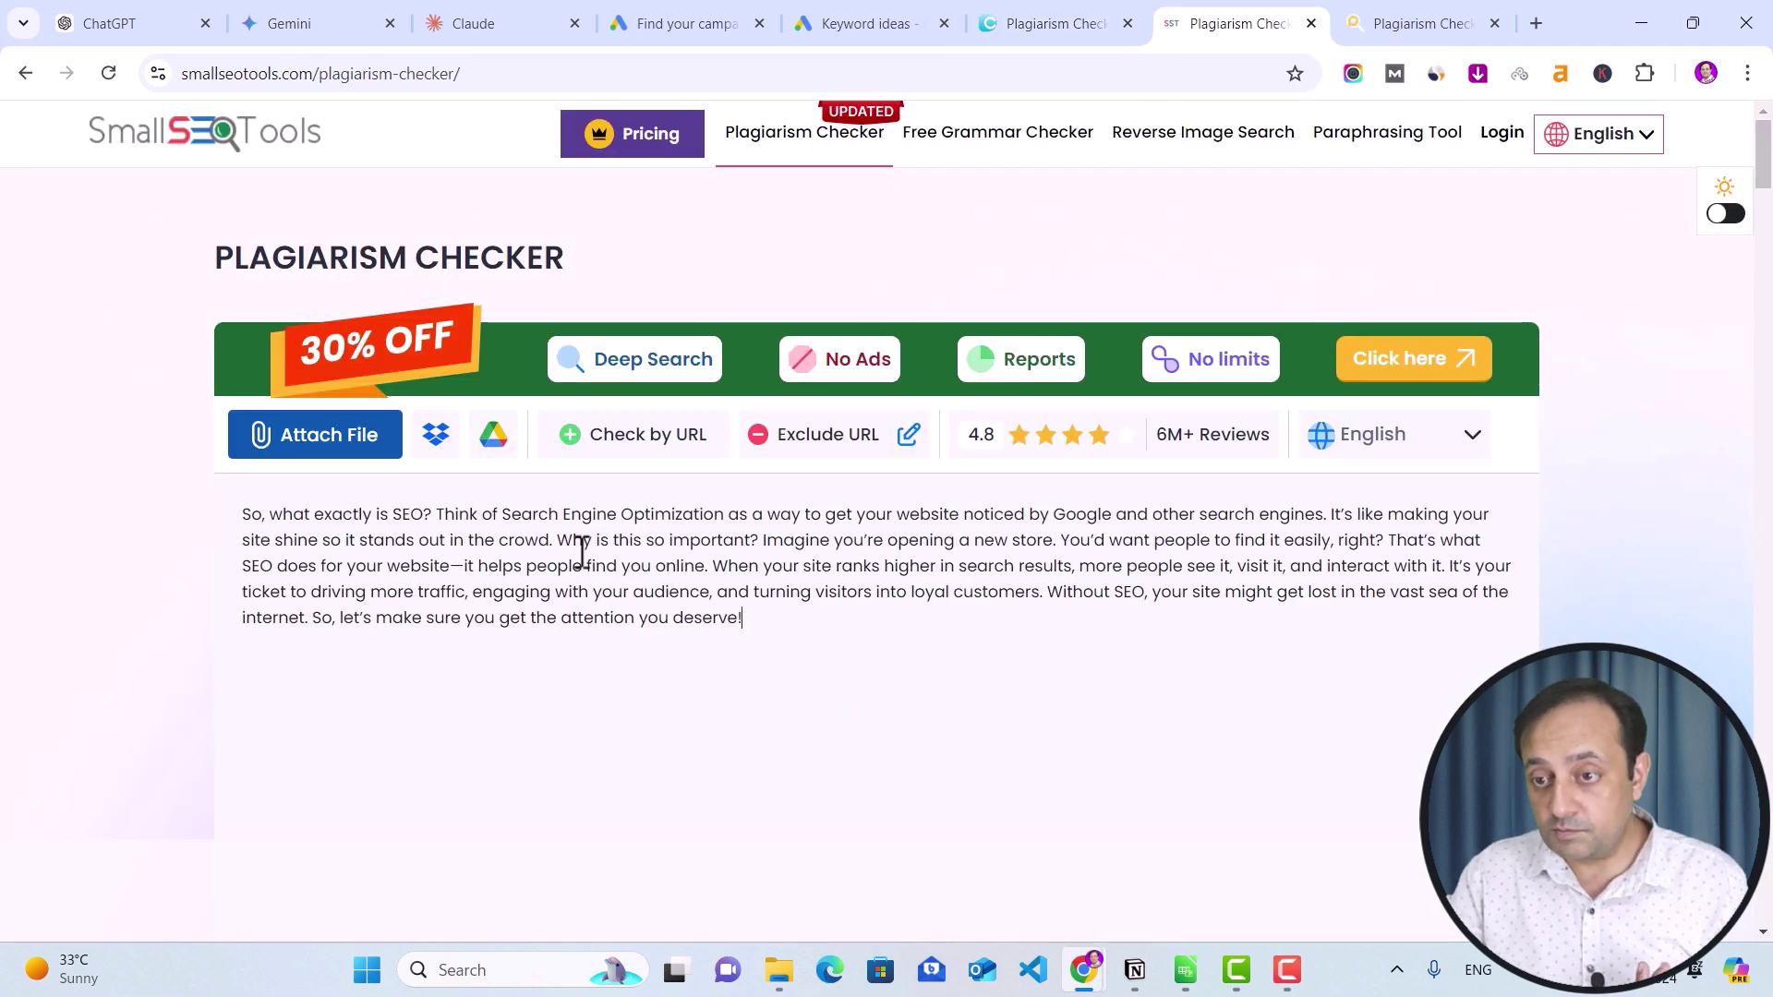
scroll(905, 619, "down", 5)
scroll(831, 609, "down", 1)
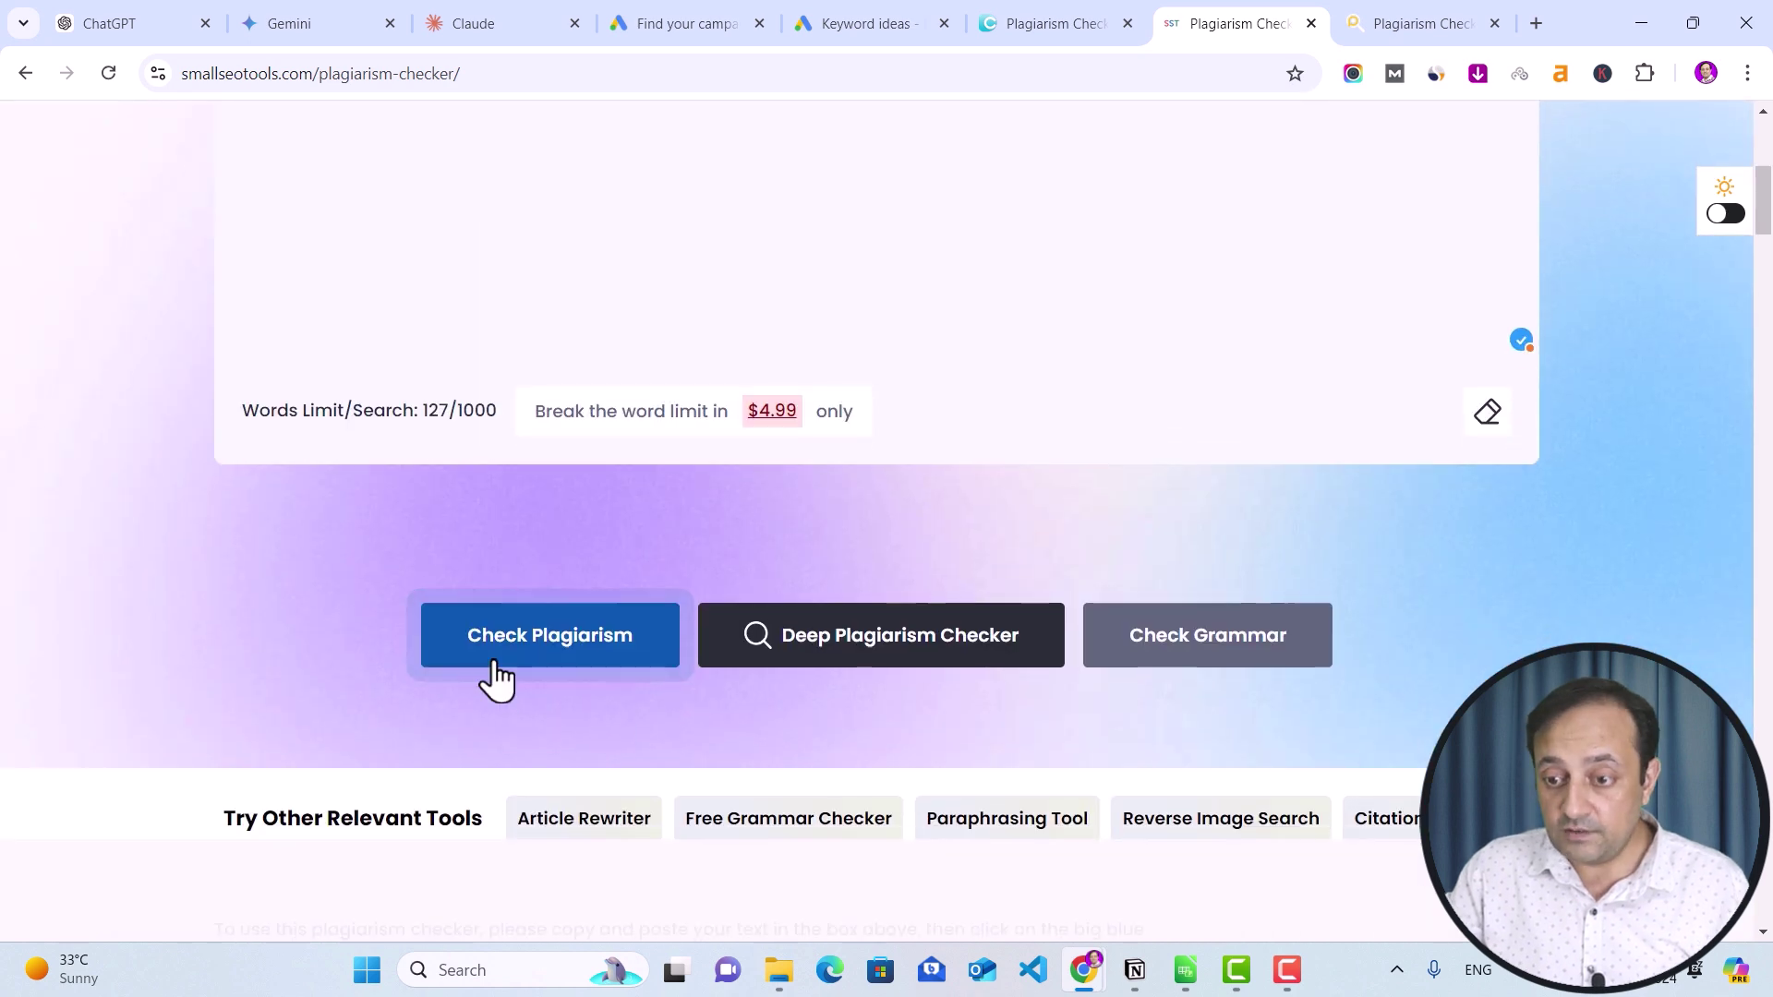
left_click(548, 646)
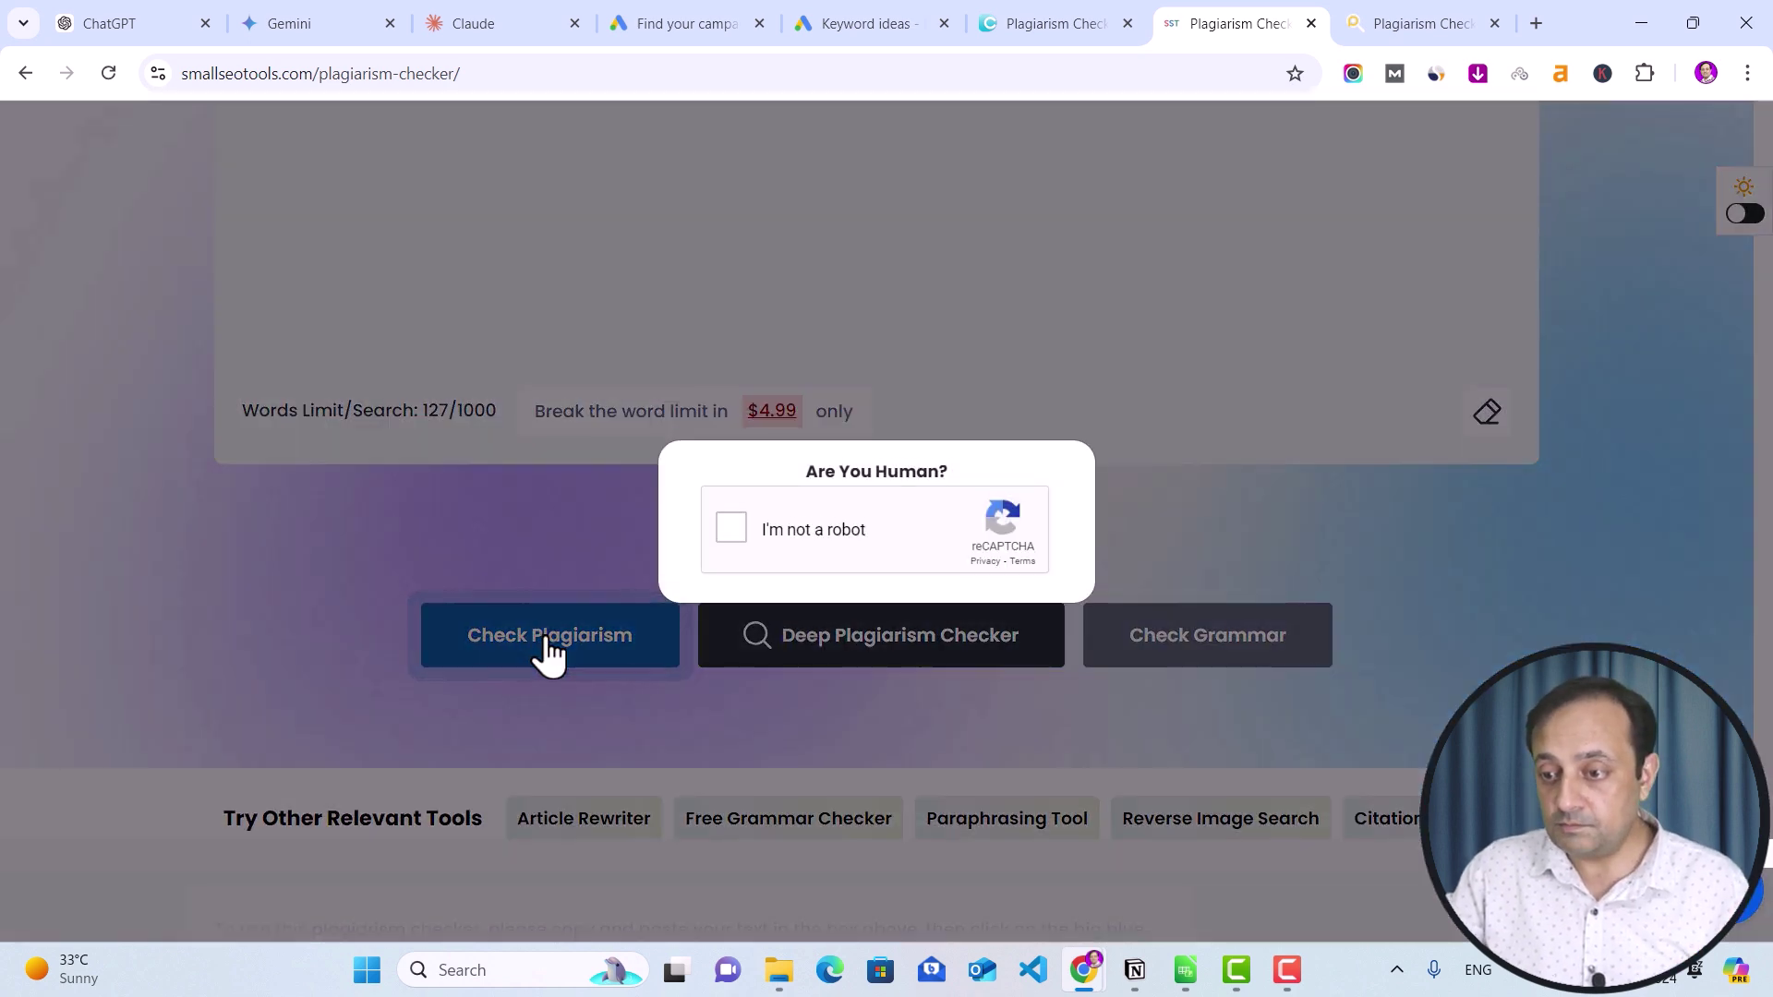
left_click(733, 526)
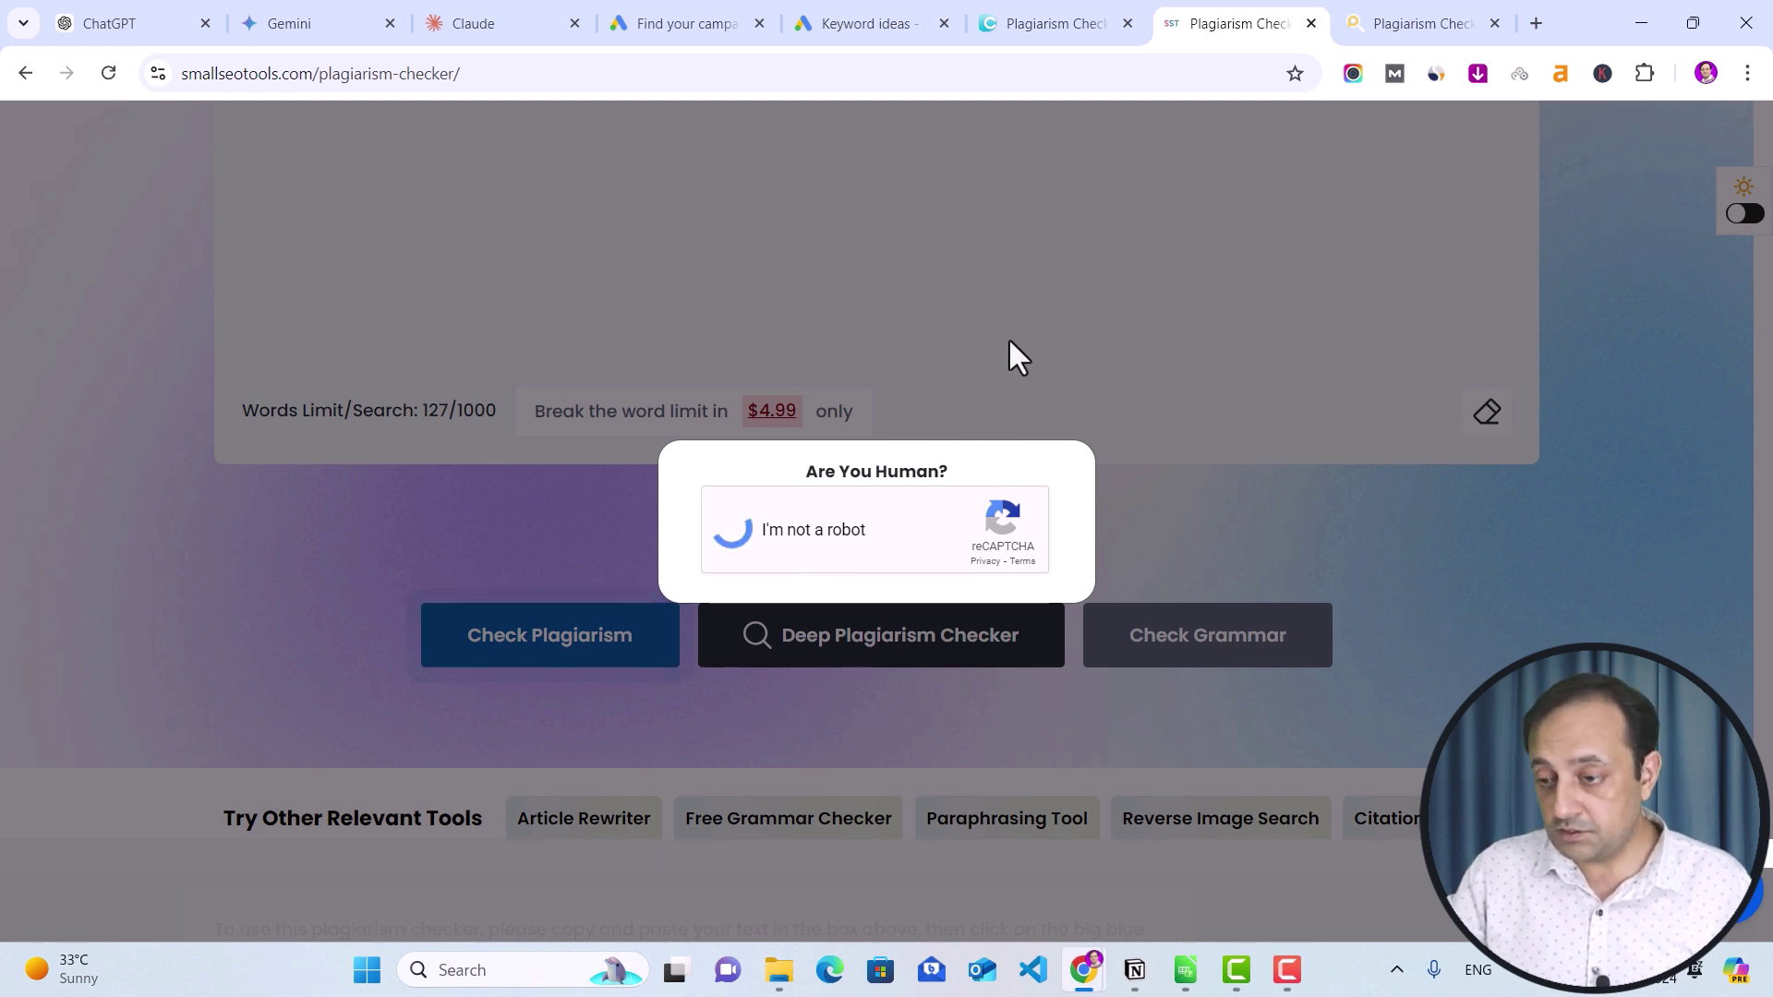
scroll(1025, 305, "down", 1)
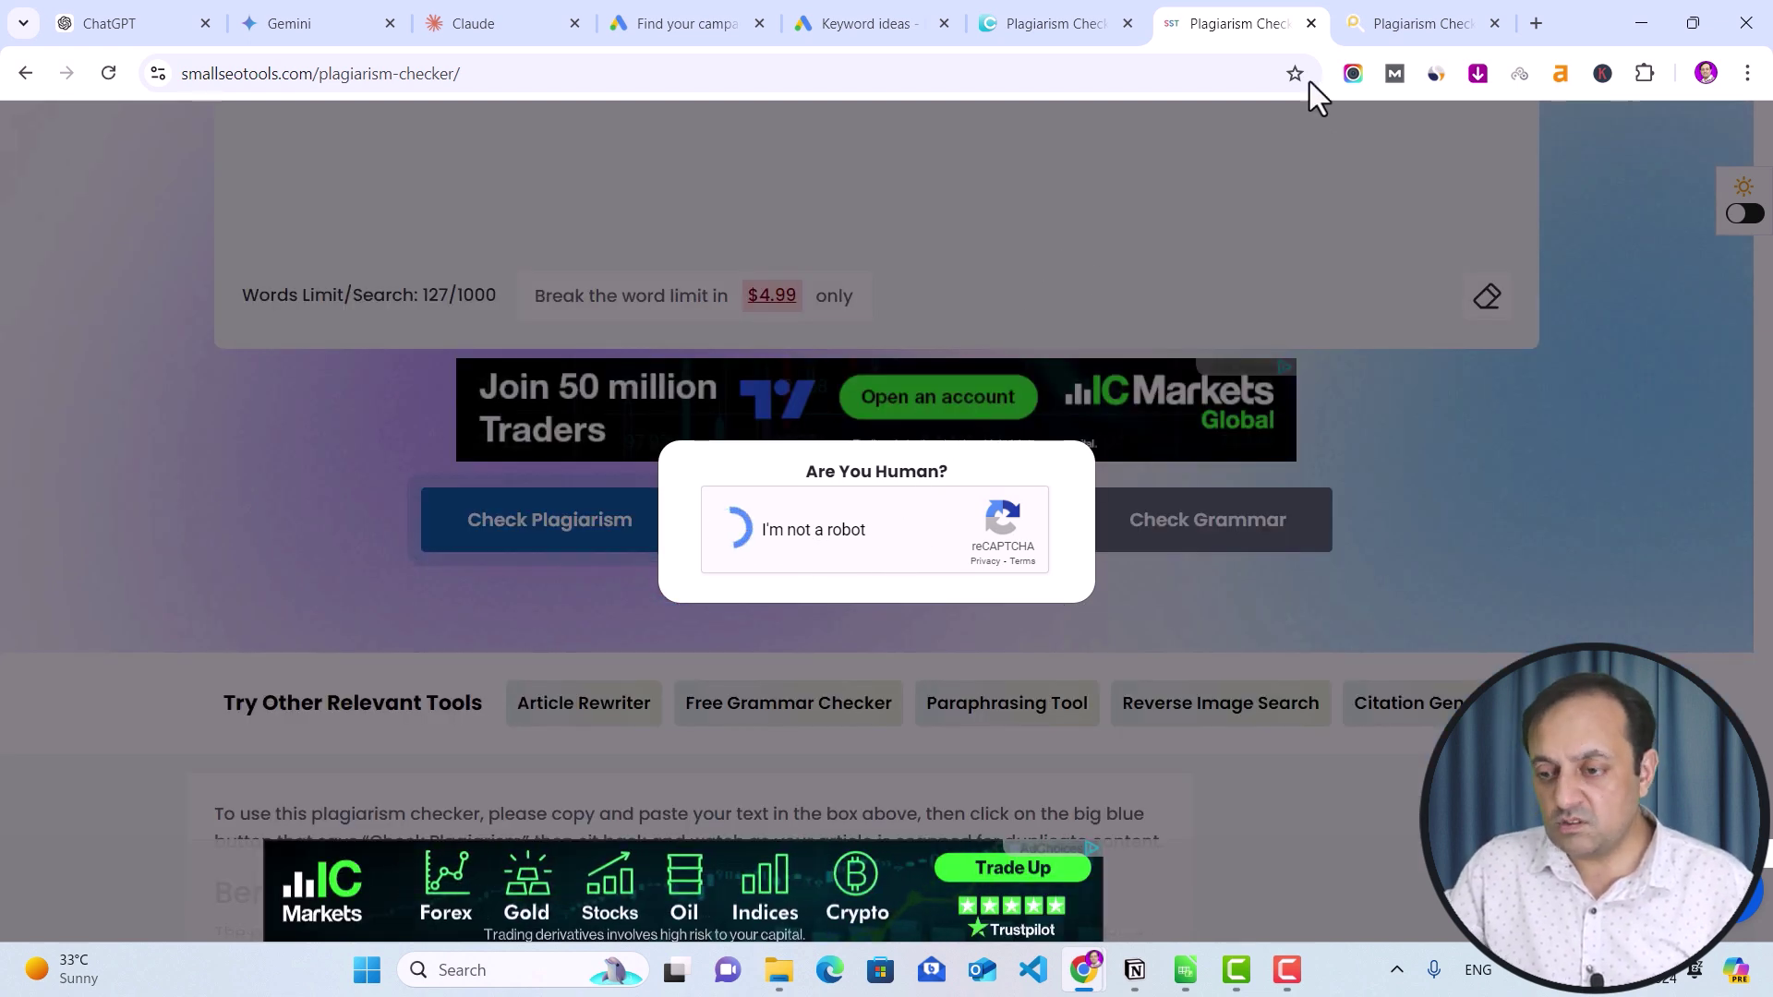
left_click(1311, 24)
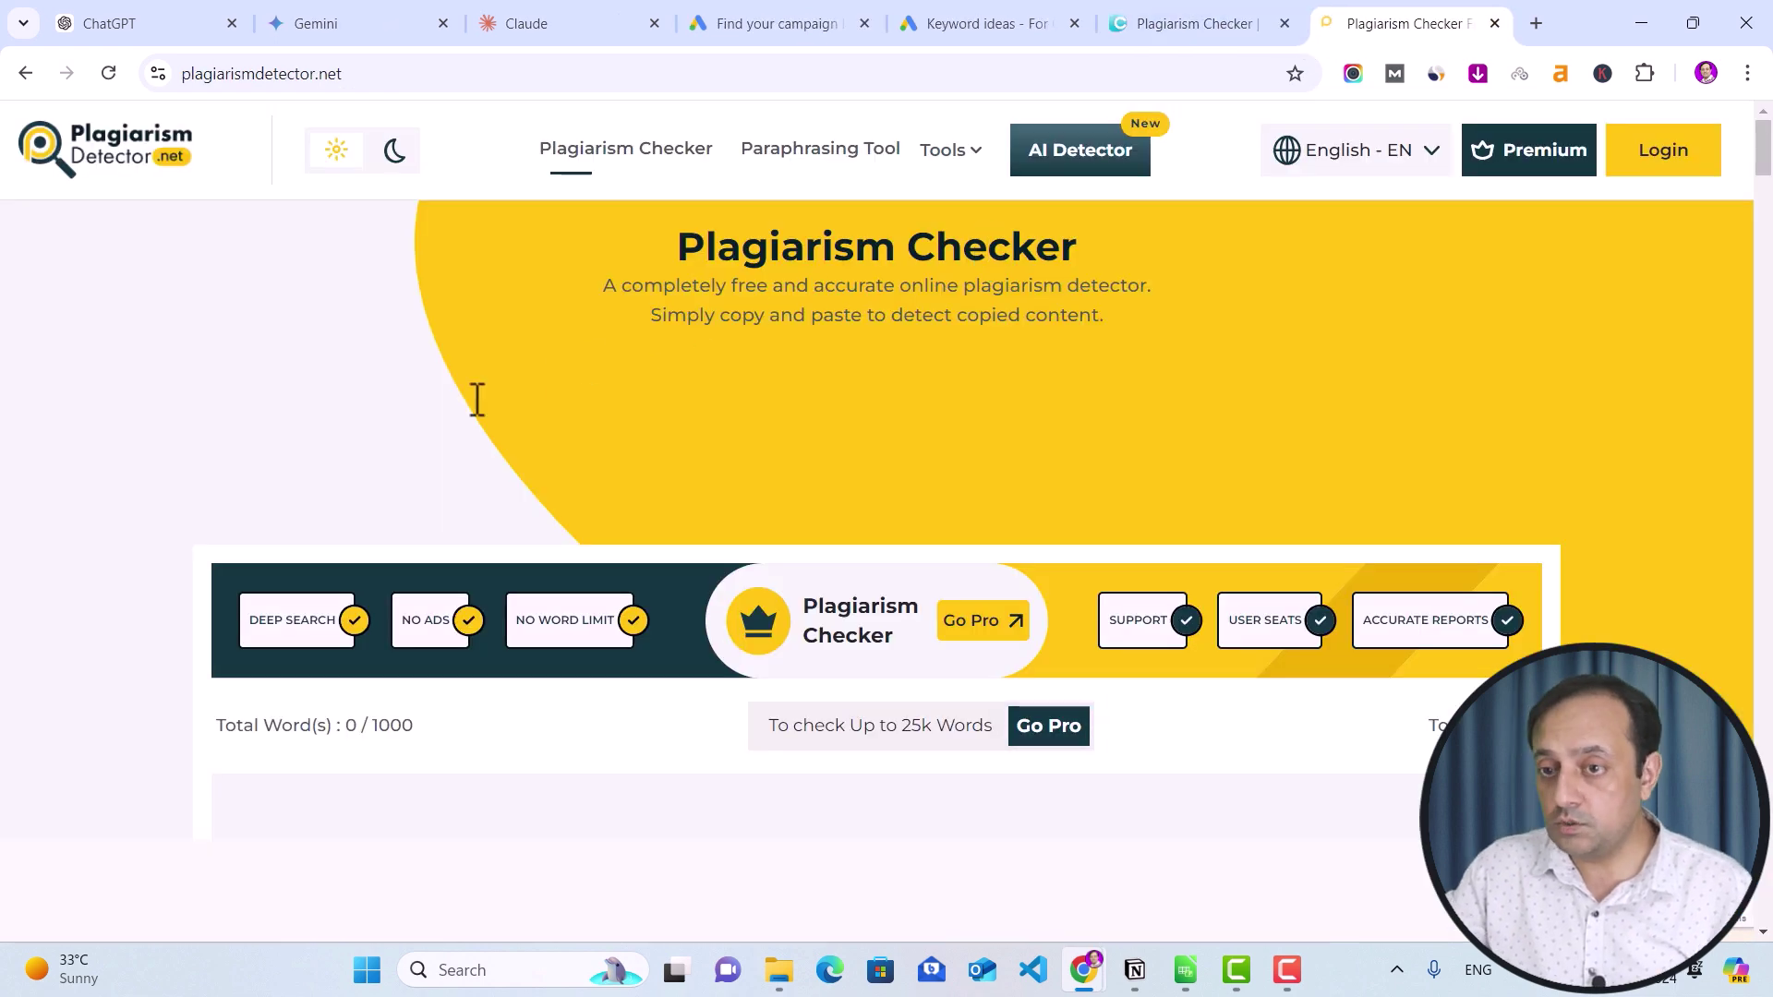
Paste the rewritten paragraph into plagiarismdetector.net, run its plagiarism check and highlight the report's unique score
scroll(478, 398, "down", 3)
left_click(498, 523)
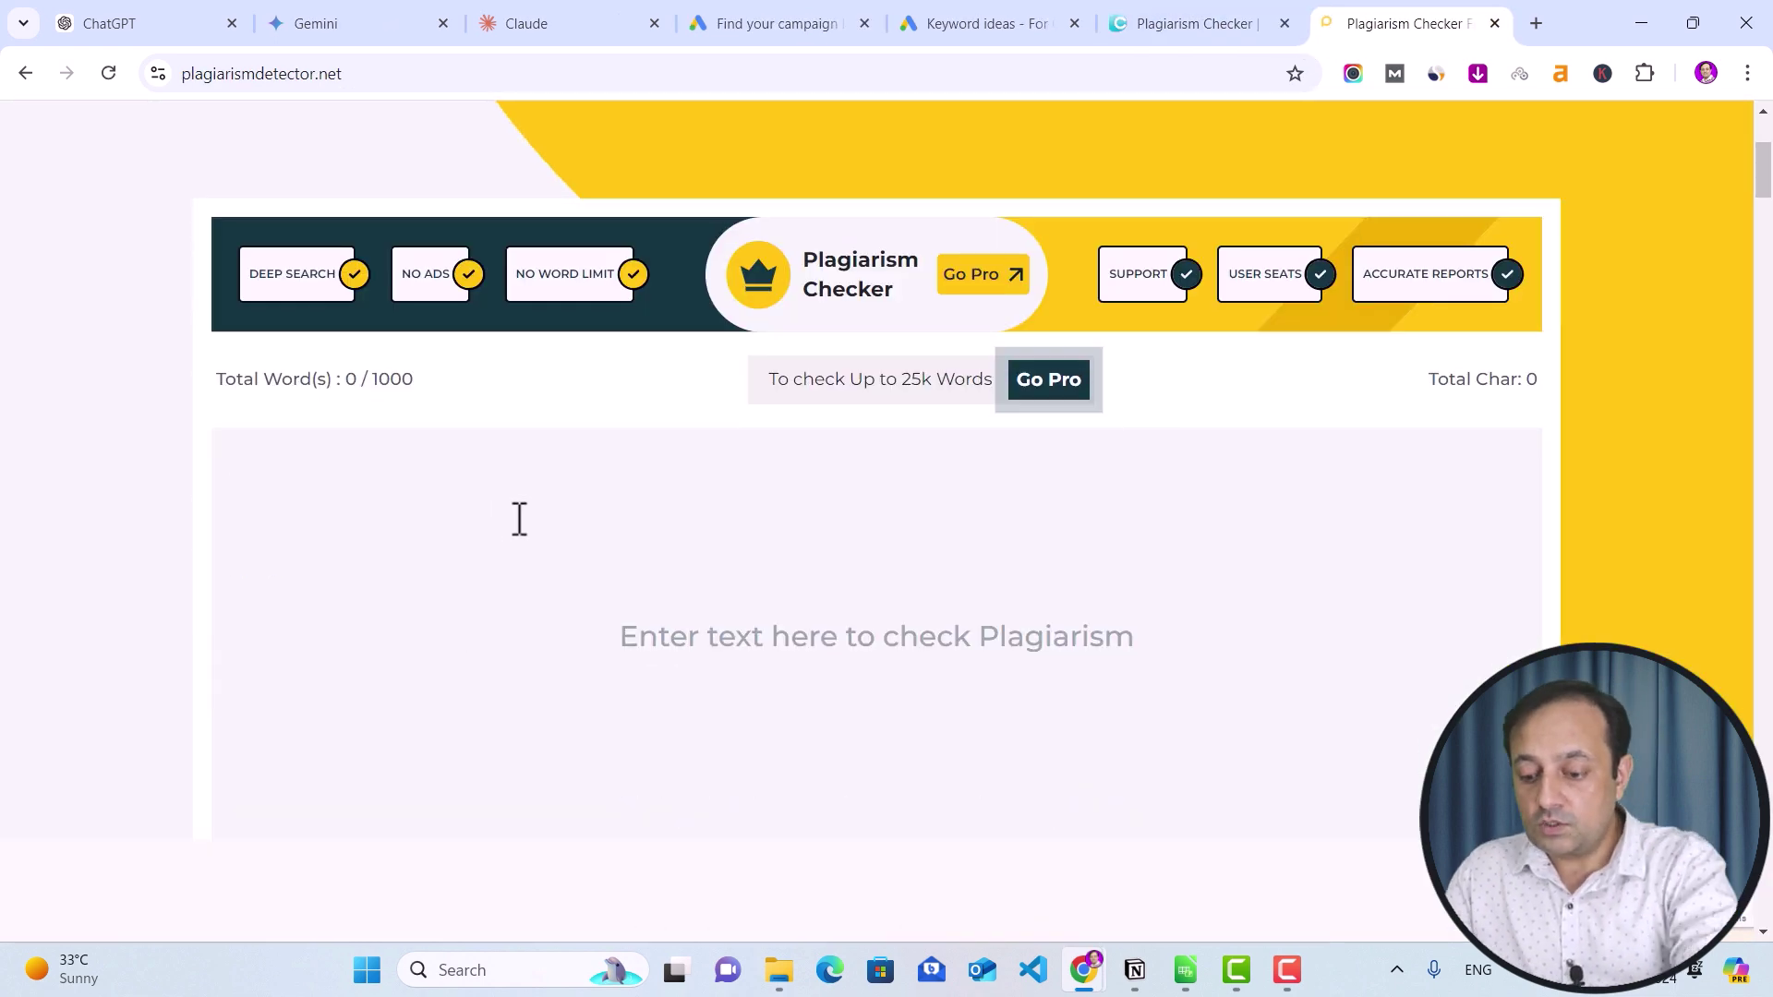
type("So, what exactly is SEO? Think of Search Engine Optimization as a way to get your website noticed by Google and other search engines. It’s like making your site shine so it stands out in the crowd. Why is this so important? Imagine you’re opening a new store. You’d want people to find it easily, right? That’s what SEO does for your website—it helps people find you online. When your site ranks higher in search results, more people see it, visit it, and interact with it. It’s your ticket to driving more traffic, engaging with your audience, and turning visitors into loyal customers. Without SEO, your site might get lost in the vast sea of the internet. So, let’s make sure you get the attention you deserve!")
scroll(647, 574, "down", 4)
scroll(669, 581, "down", 2)
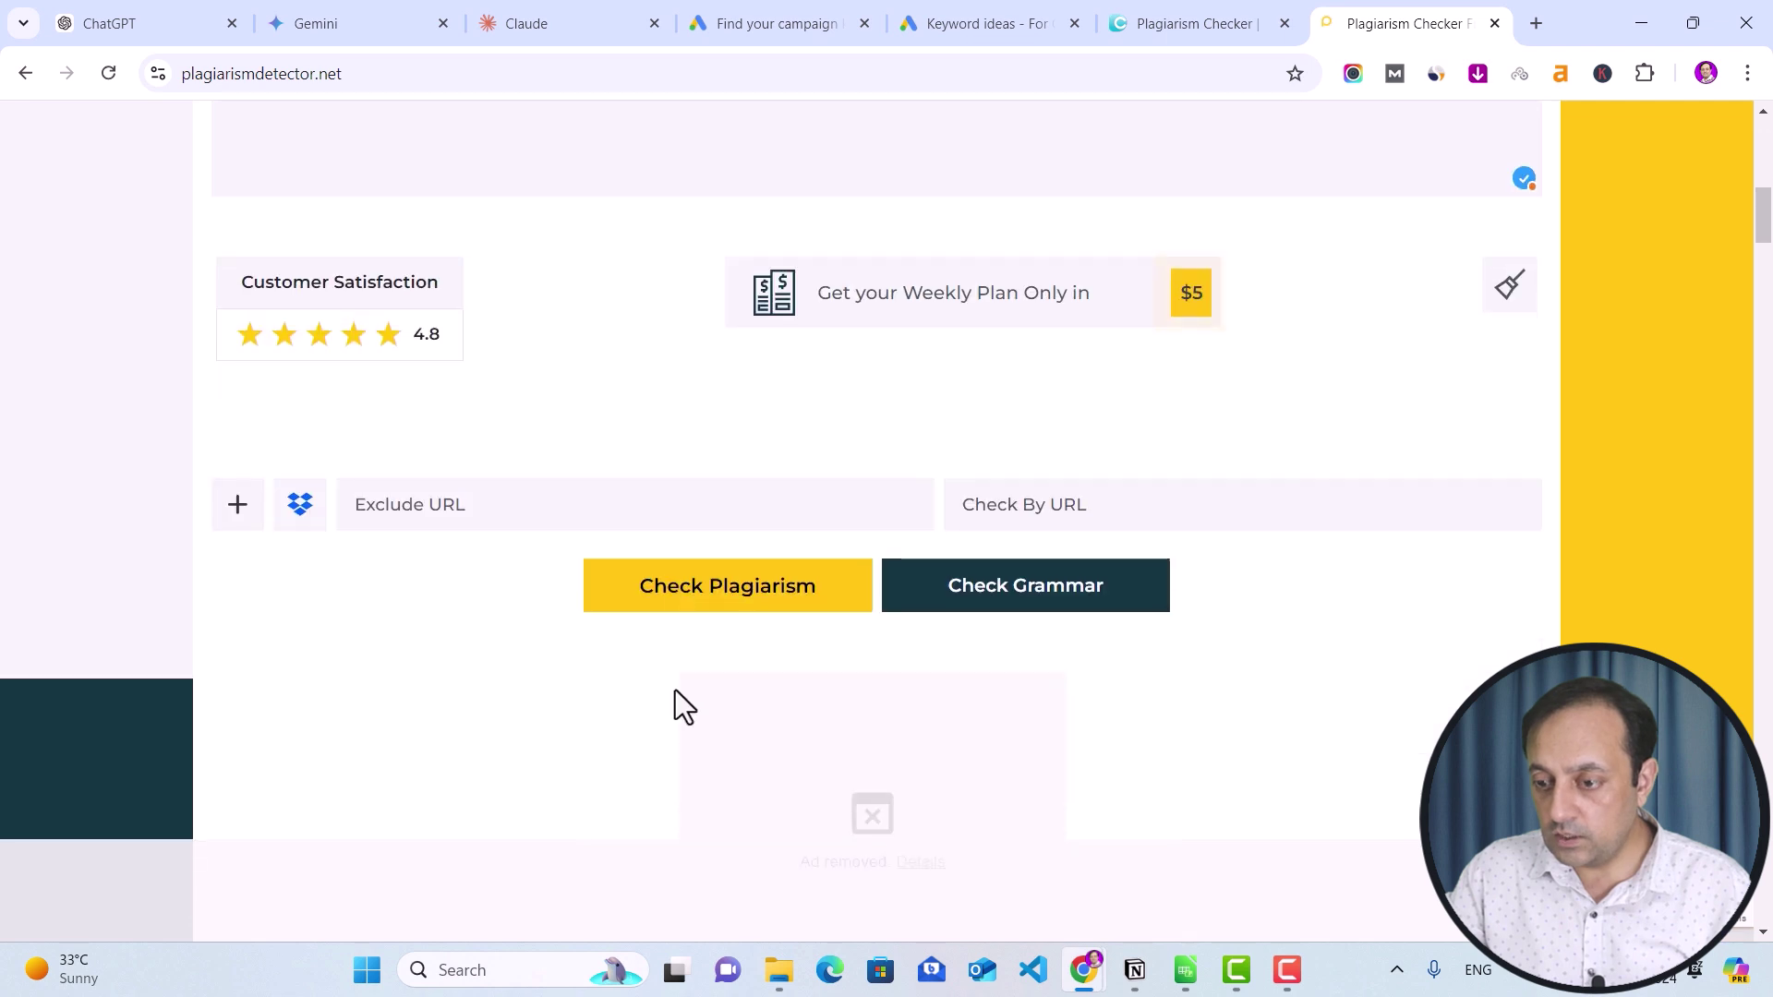
left_click(761, 604)
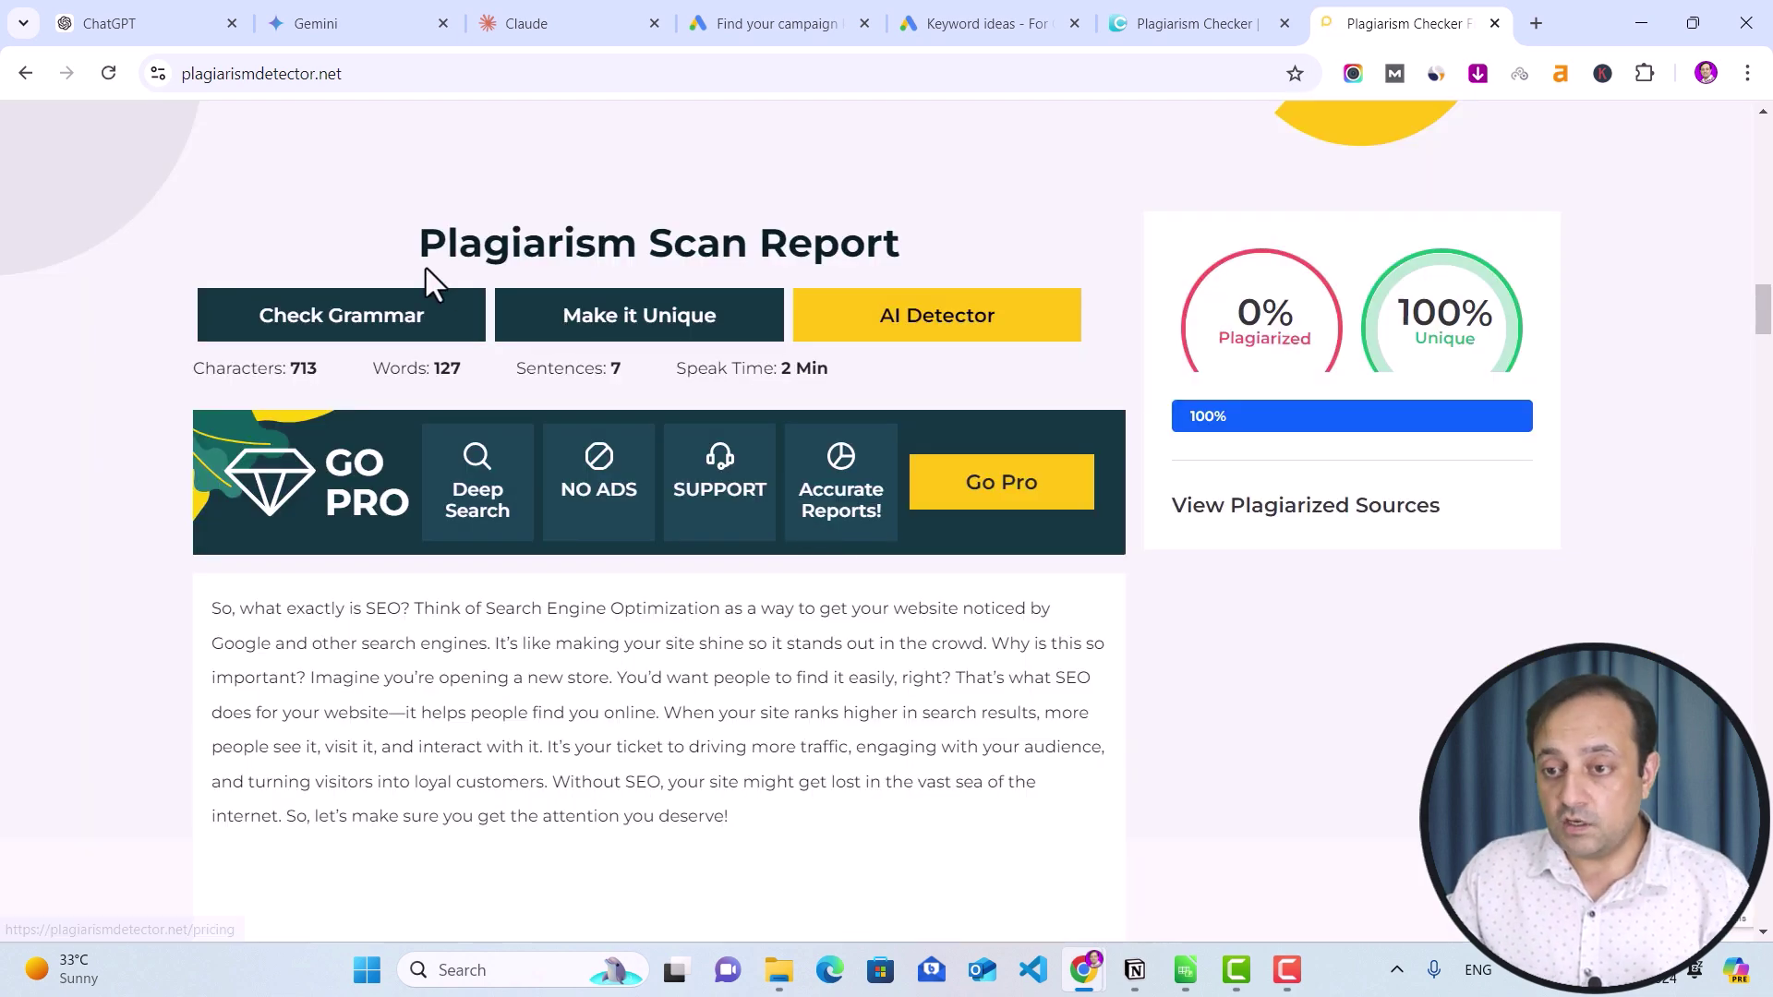
left_click_drag(421, 246, 894, 252)
left_click_drag(1385, 355, 1481, 346)
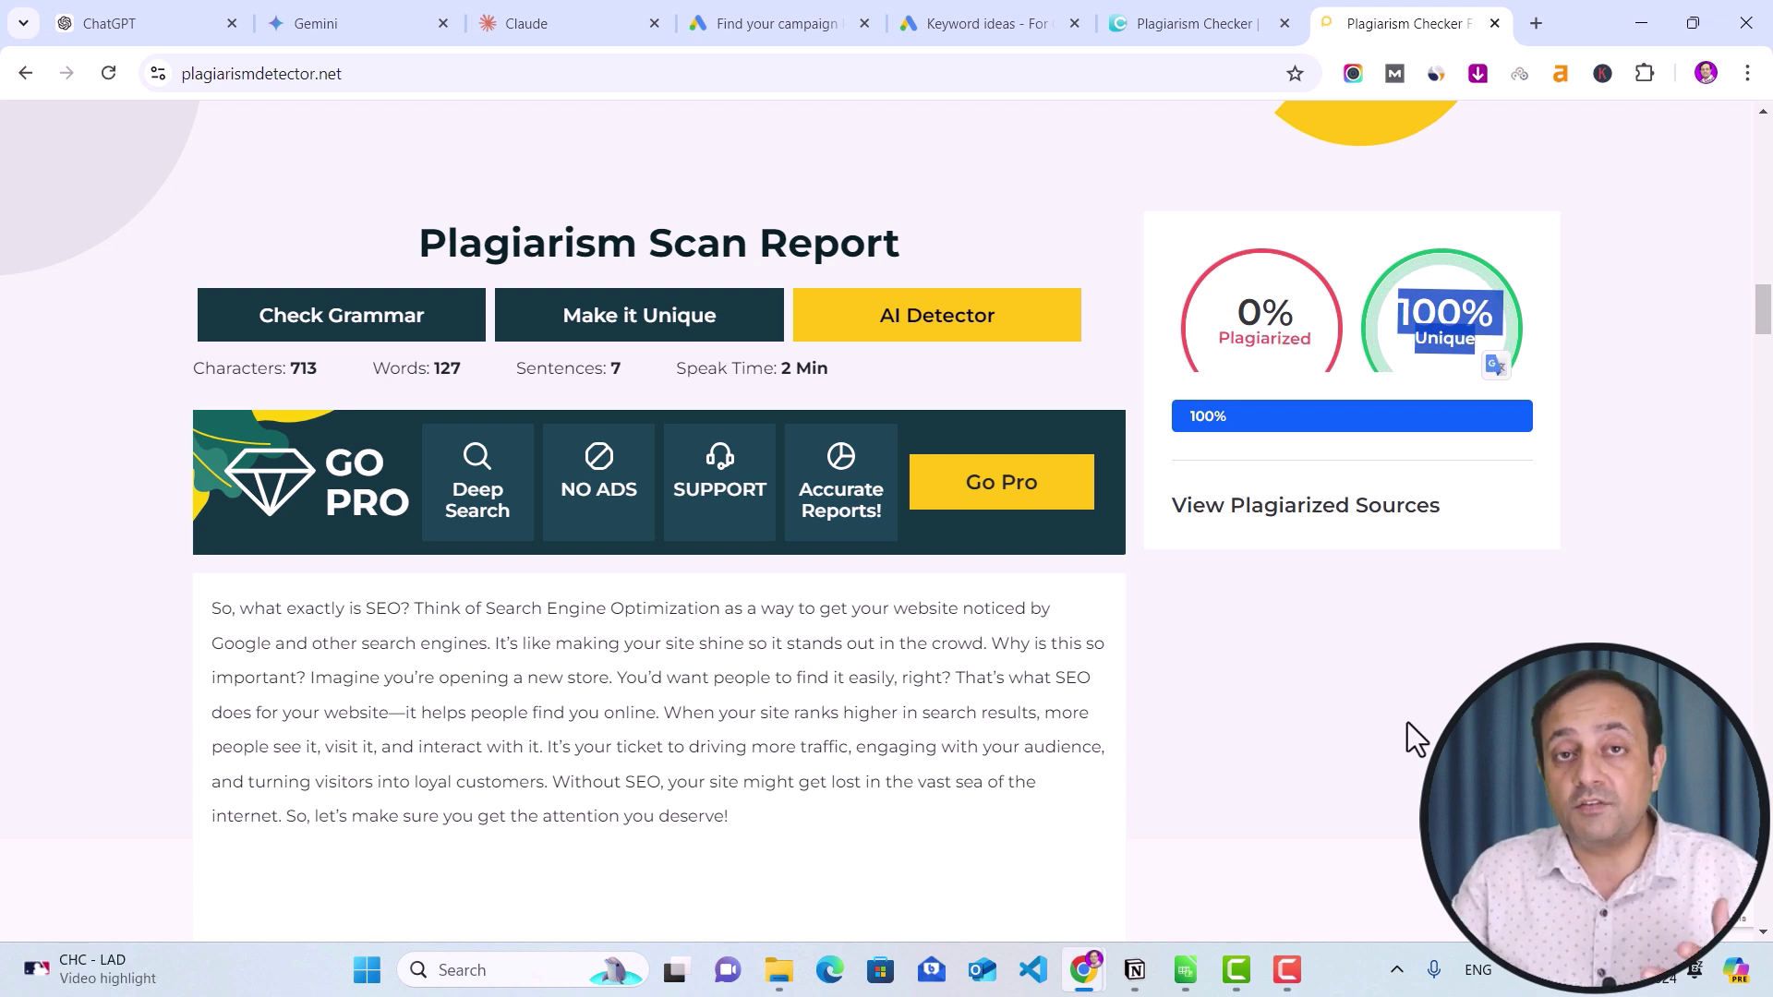
Open Hemingway Editor in a new tab, paste the rewritten SEO paragraph and highlight its readability grade
left_click(1540, 23)
type("hem")
key("Return")
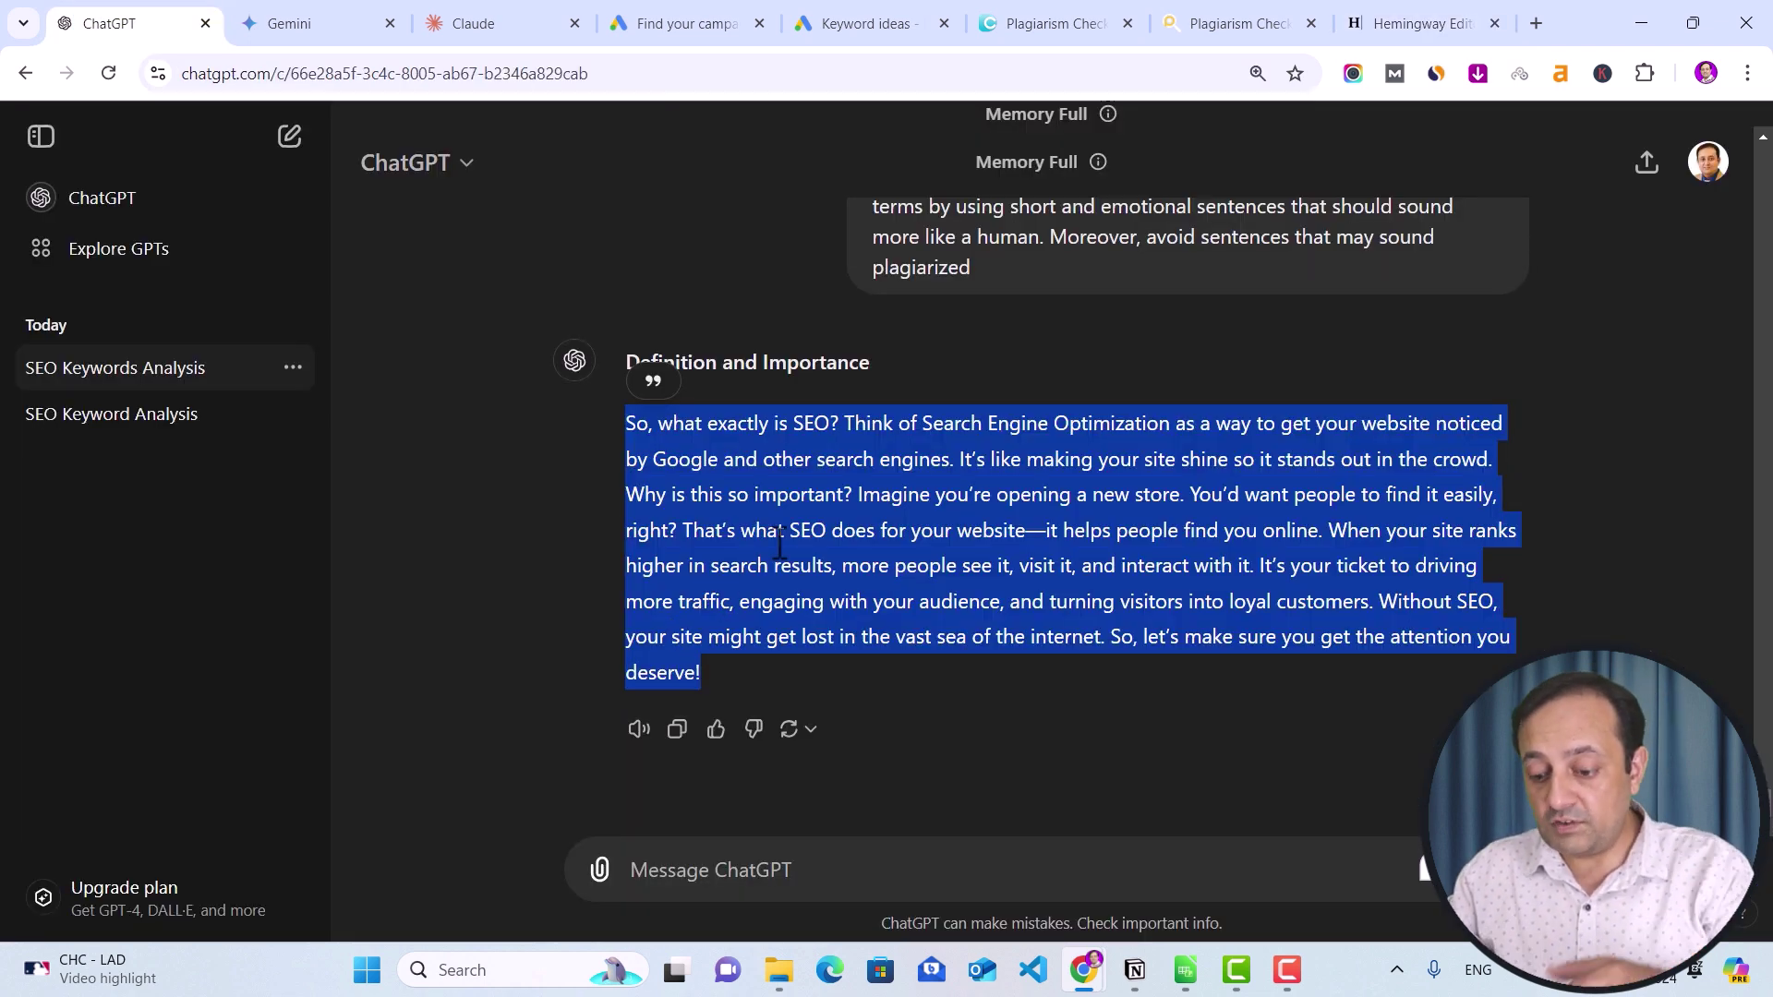
left_click(1420, 22)
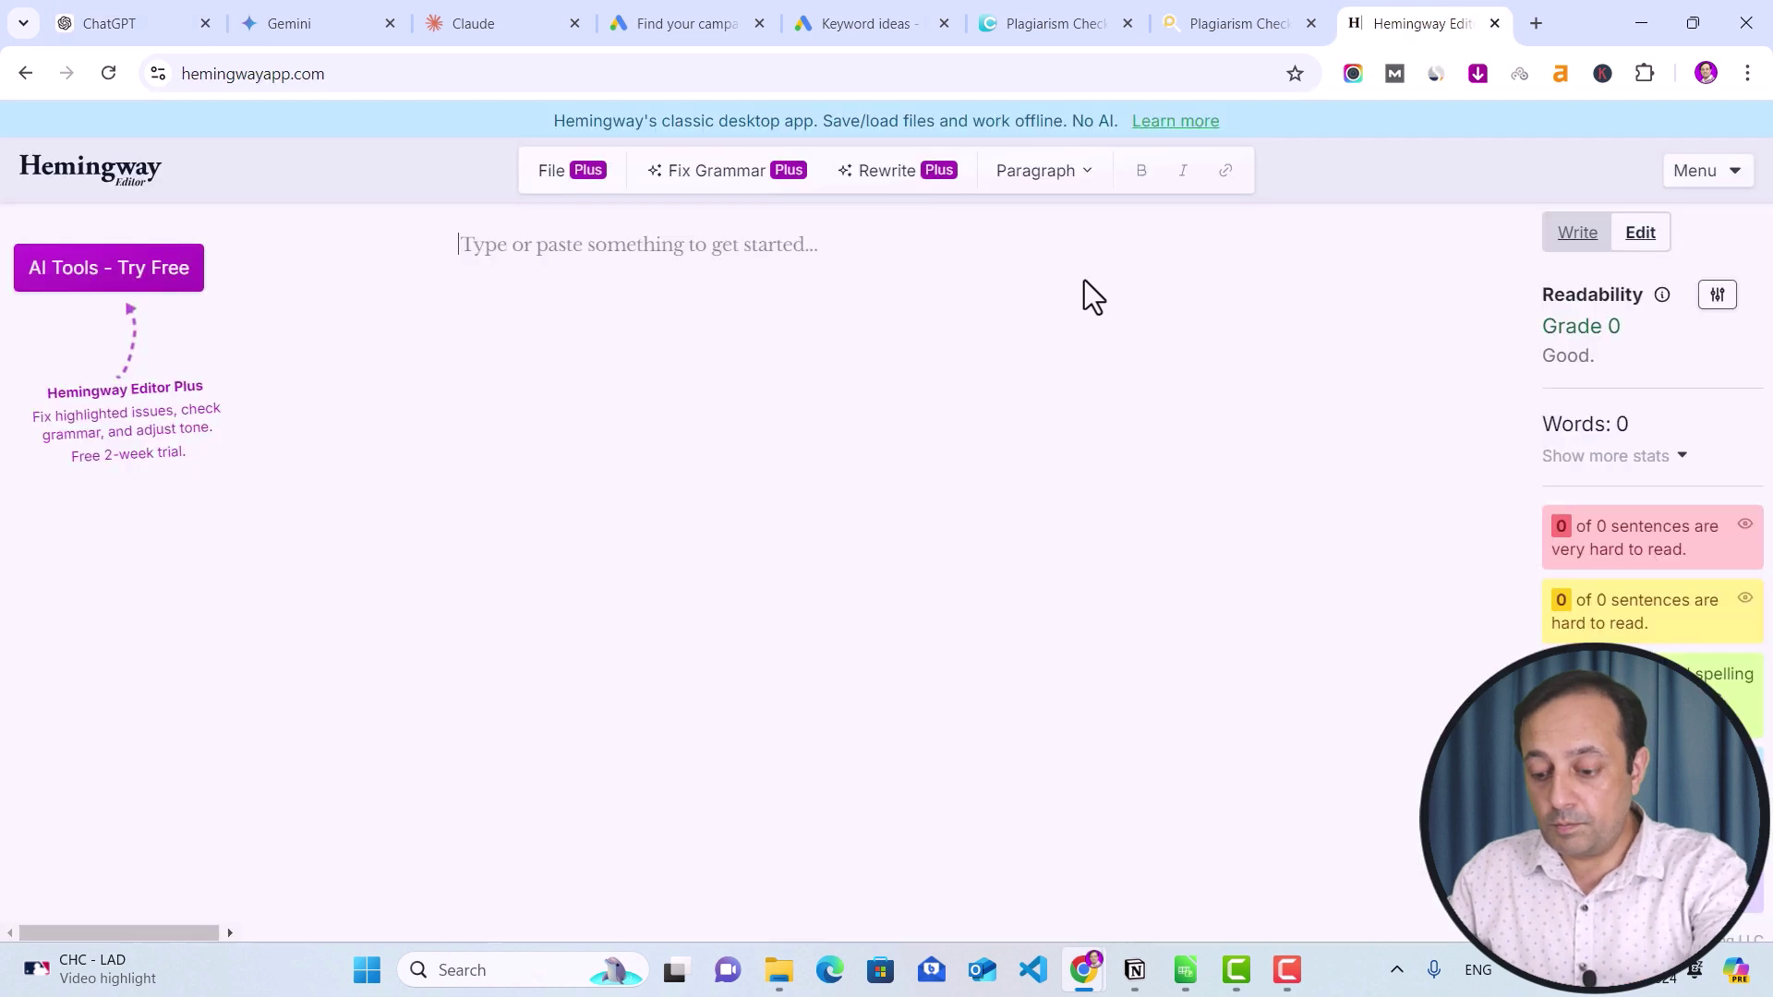
type("So, what exactly is SEO? Think of Search Engine Optimization as a way to get your website noticed by Google and other search engines. It’s like making your site shine so it stands out in the crowd. Why is this so important? Imagine you’re opening a new store. You’d want people to find it easily, right? That’s what SEO does for your website—it helps people find you online. When your site ranks higher in search results, more people see it, visit it, and interact with it. It’s your ticket to driving more traffic, engaging with your audience, and turning visitors into loyal customers. Without SEO, your site might get lost in the vast sea of the internet. So, let’s make sure you get the attention you deserve!")
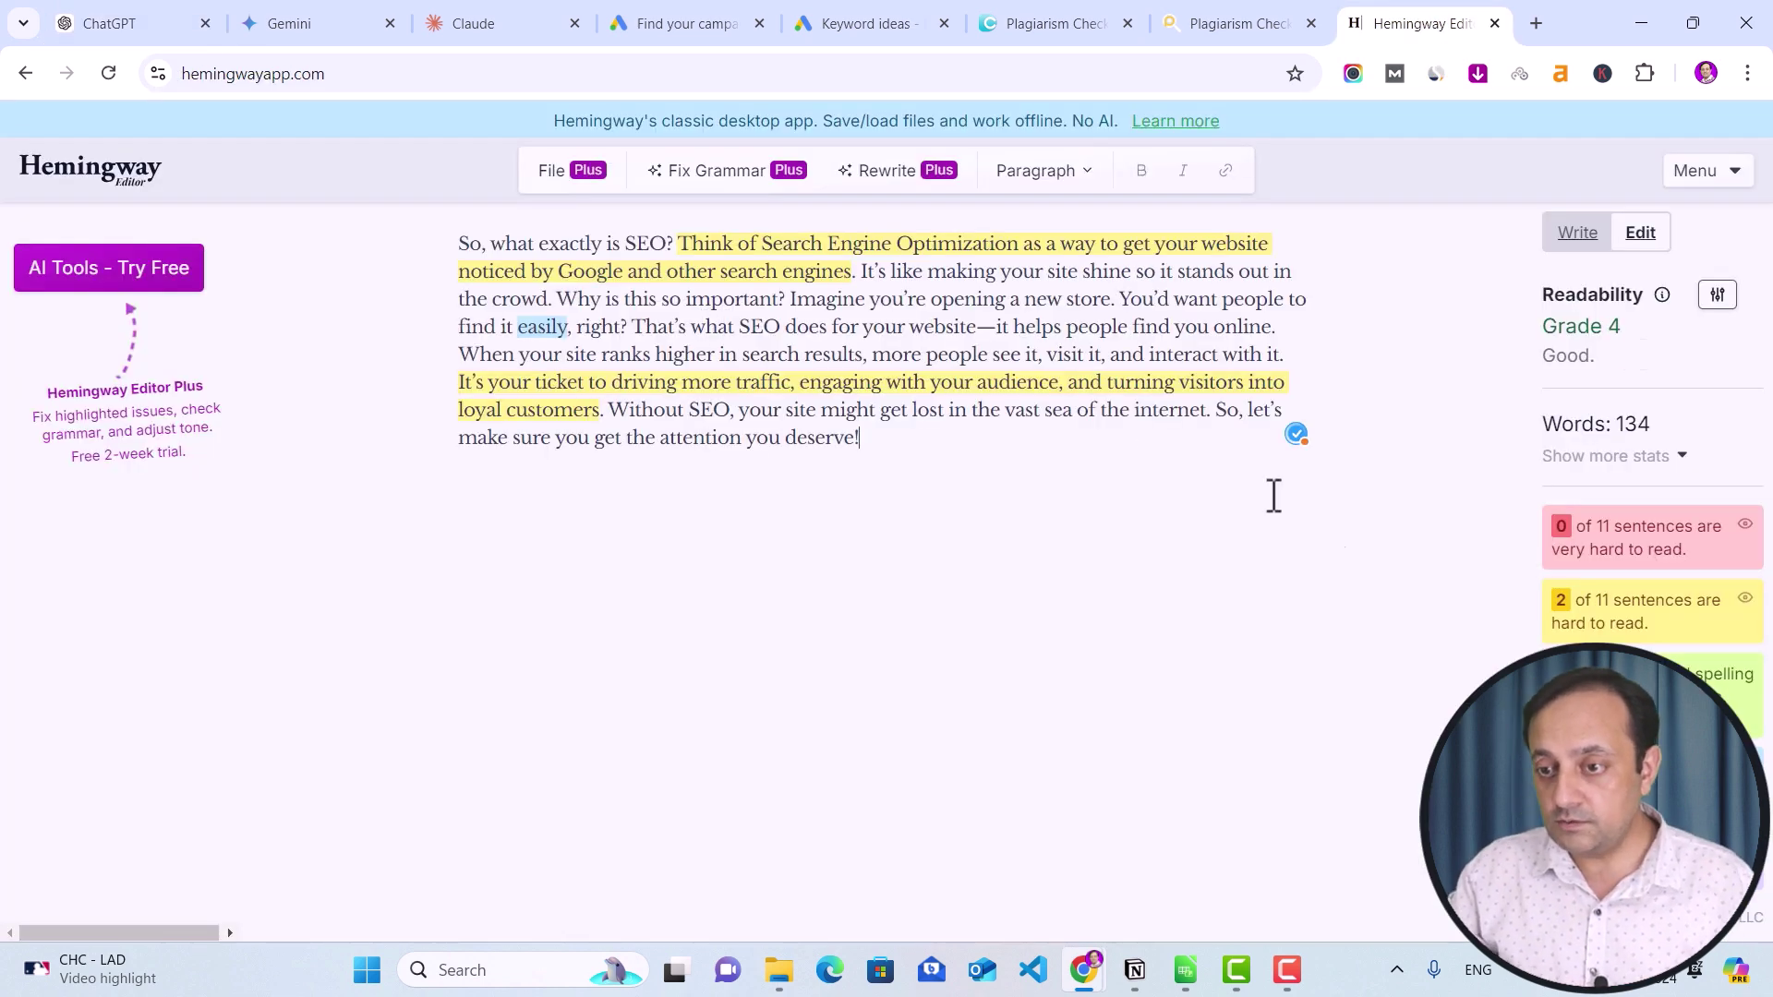
left_click_drag(1539, 328, 1633, 330)
left_click(1633, 331)
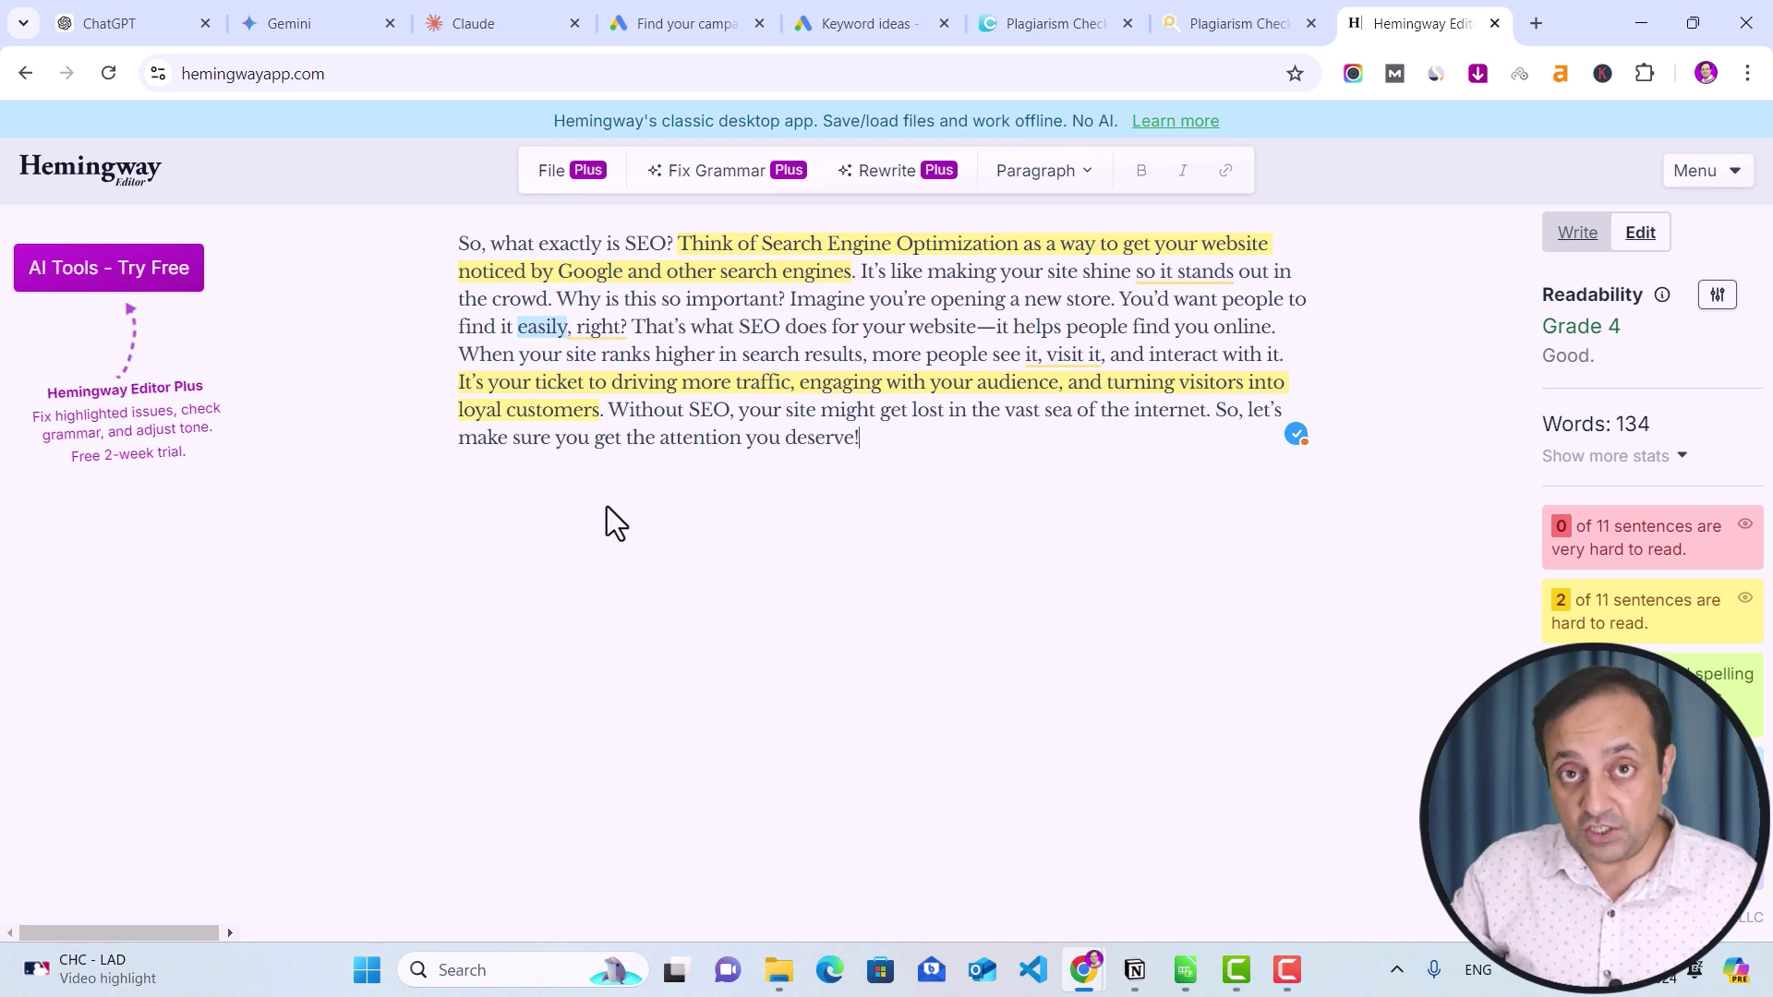
In ChatGPT, copy the original "Definition and Importance" paragraph that precedes the conversational rewrite
key("ctrl+1")
scroll(623, 397, "up", 6)
left_click_drag(624, 399, 1498, 648)
key("ctrl+c")
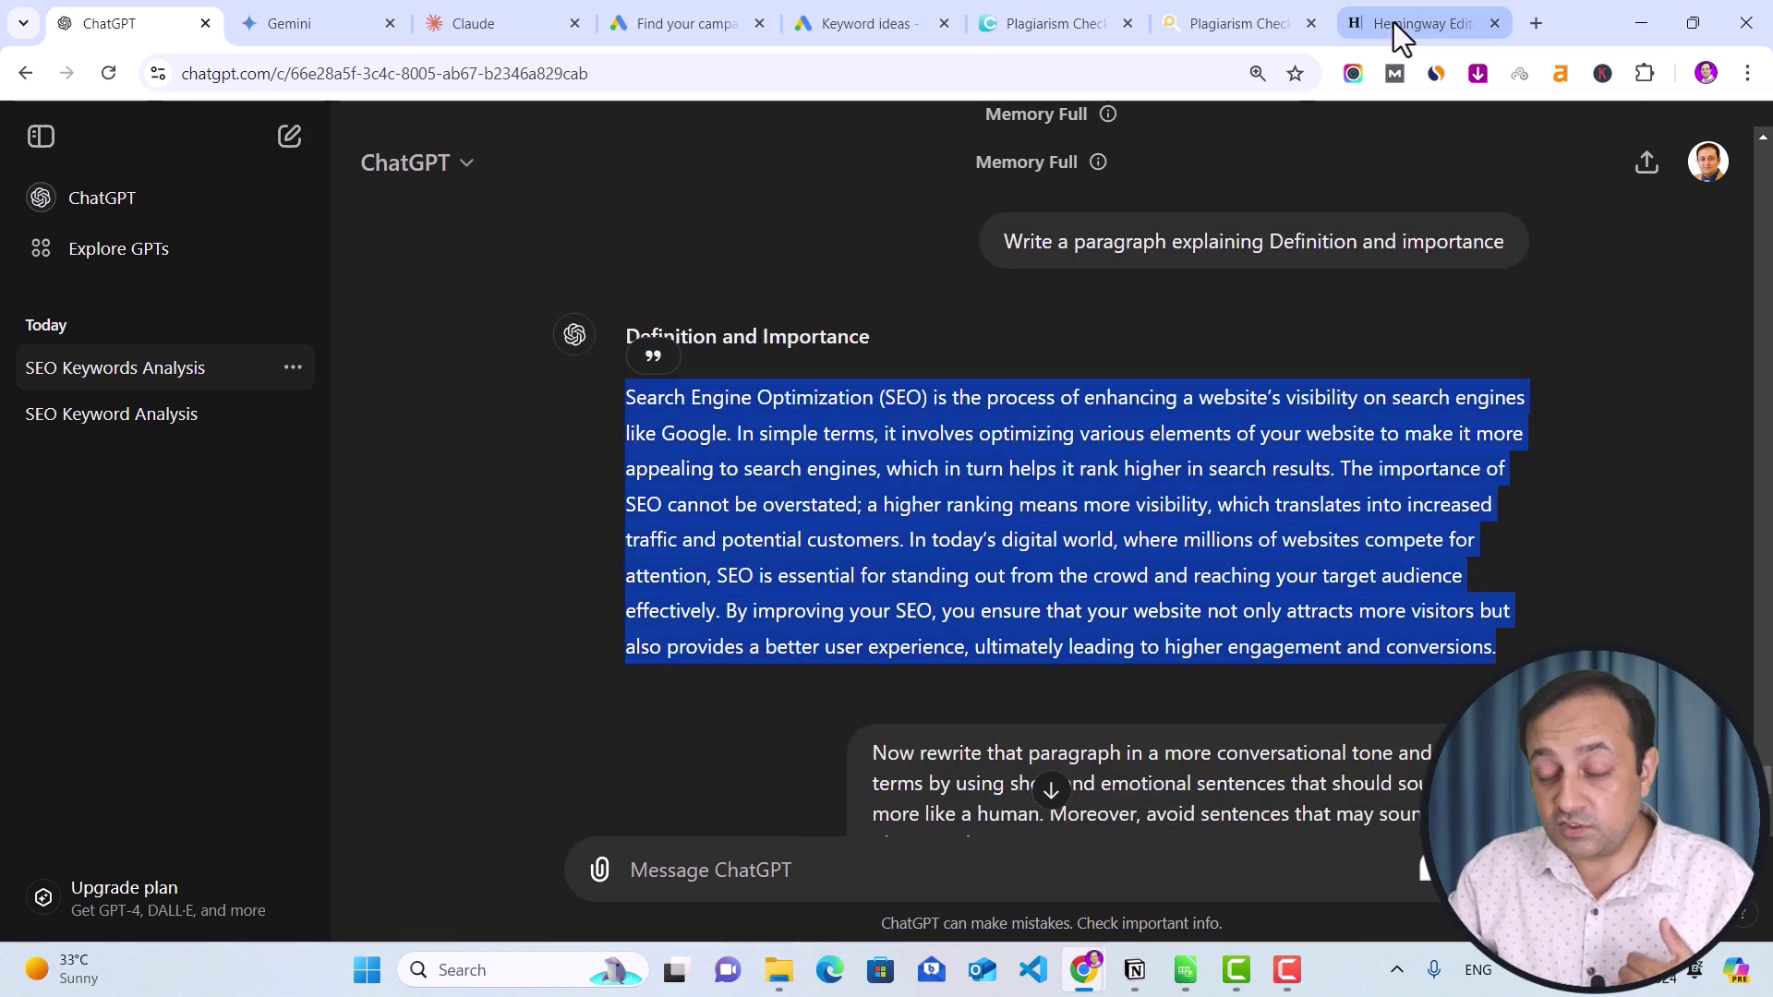
Replace the text in Hemingway Editor with the original paragraph and highlight its readability grade
left_click(1393, 23)
key("ctrl+a")
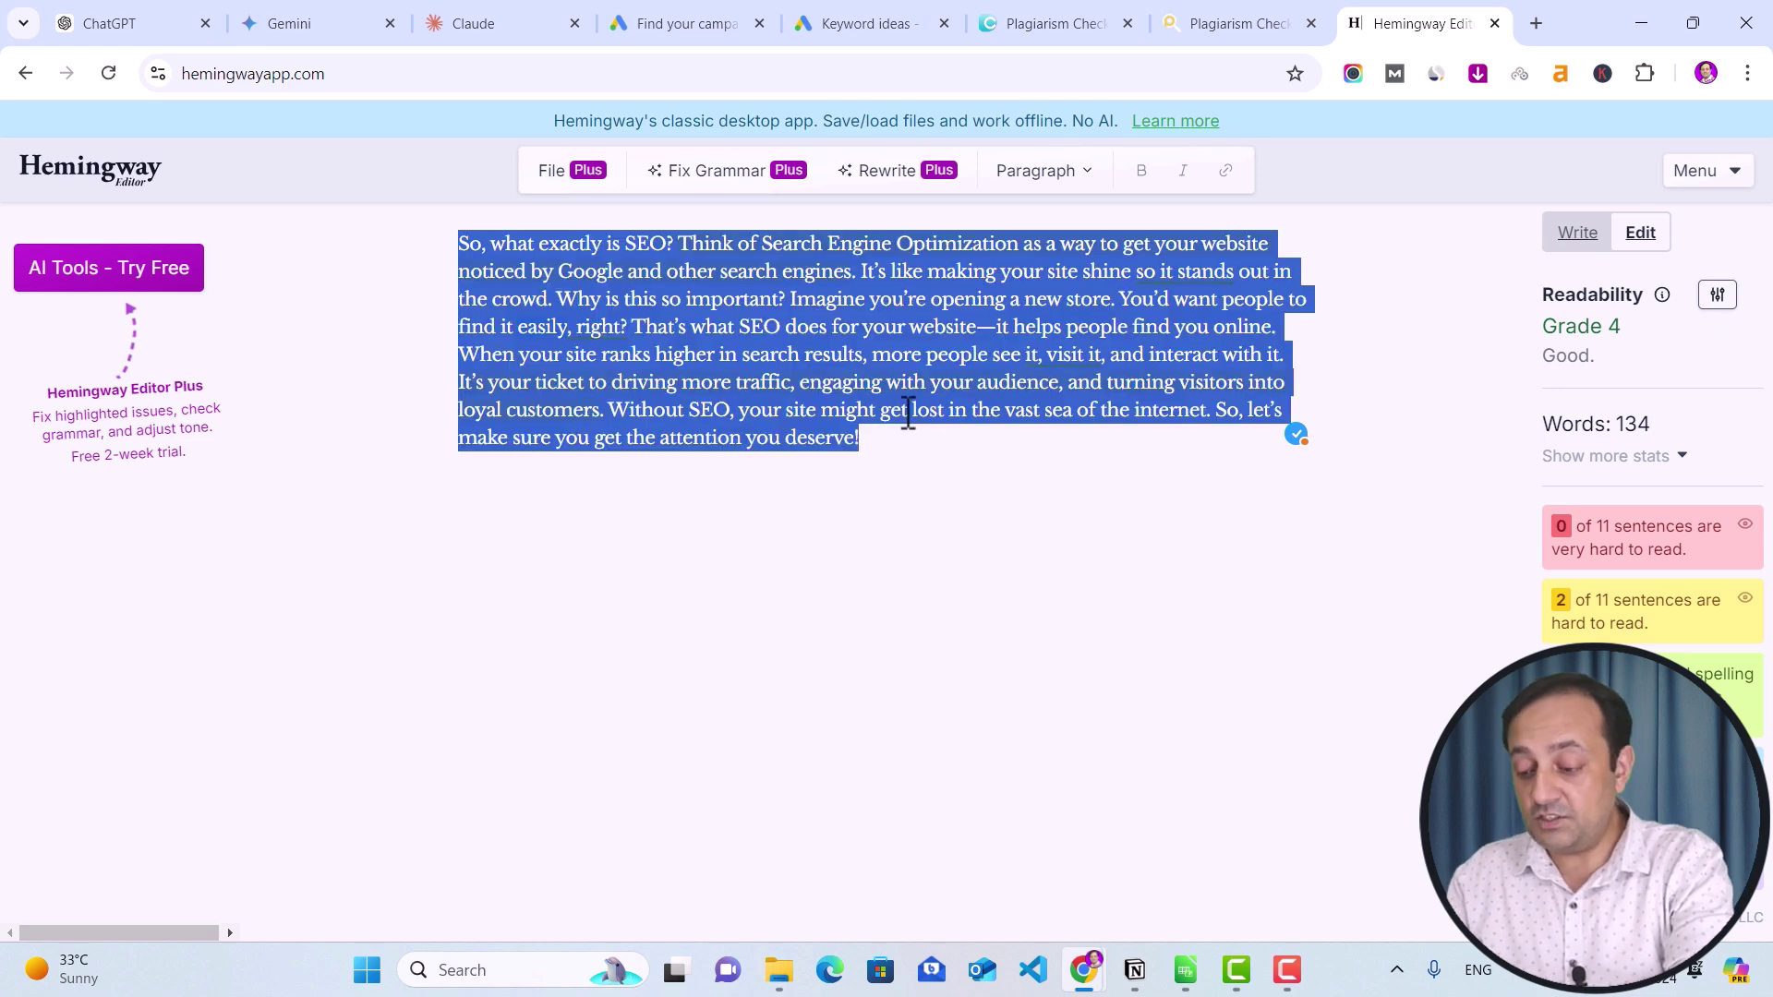
key("BackSpace")
key("ctrl+v")
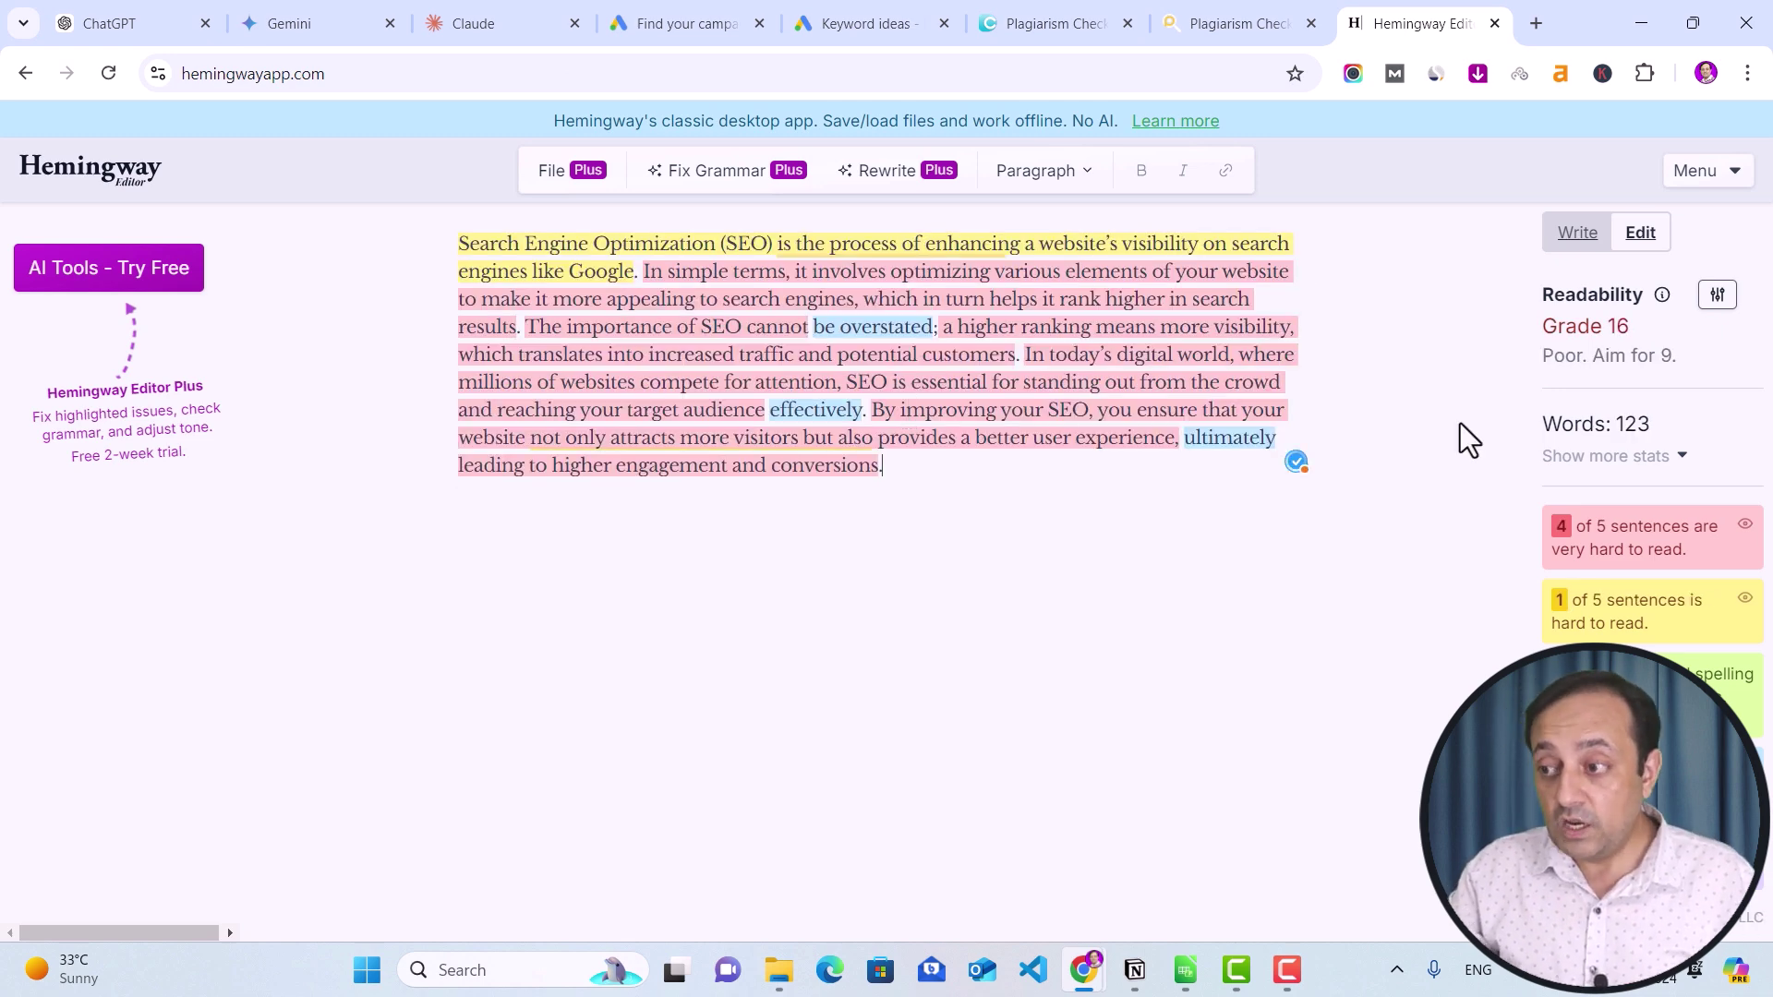
left_click_drag(1553, 330, 1649, 330)
left_click(1649, 330)
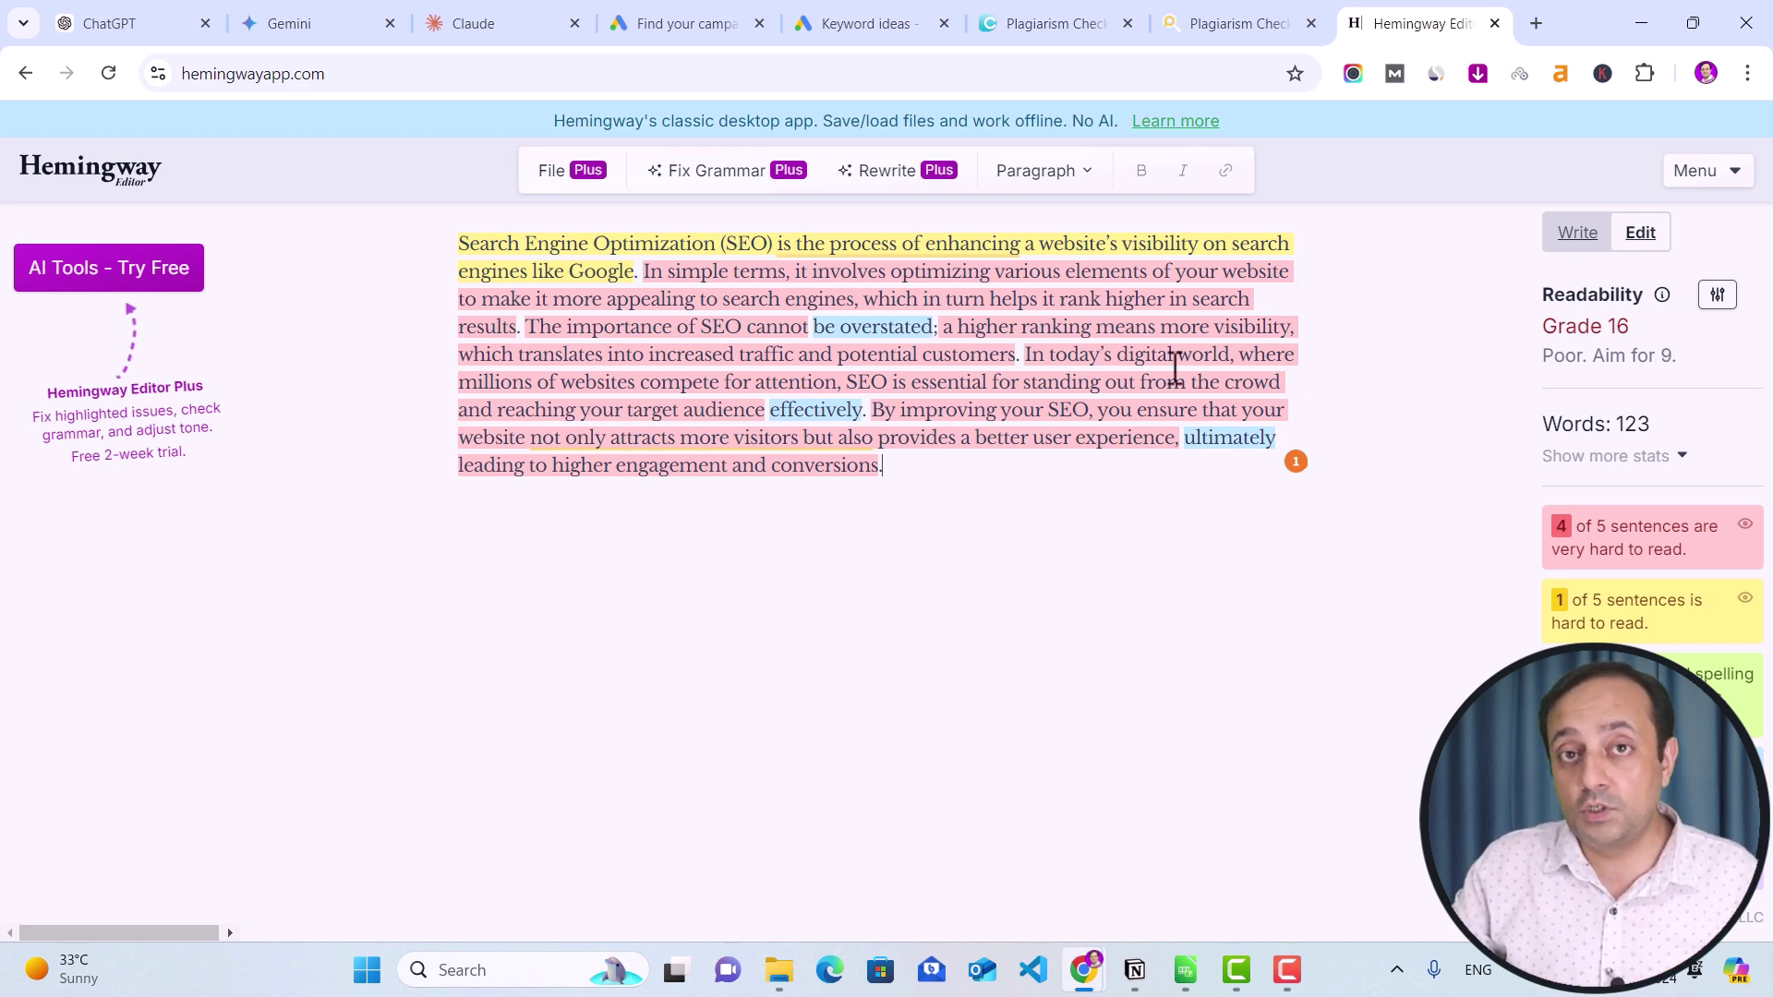
Highlight the conversational rewrite prompt in ChatGPT and copy the rewritten paragraph beneath it
key("ctrl+1")
scroll(733, 552, "down", 4)
left_click_drag(872, 406, 1034, 528)
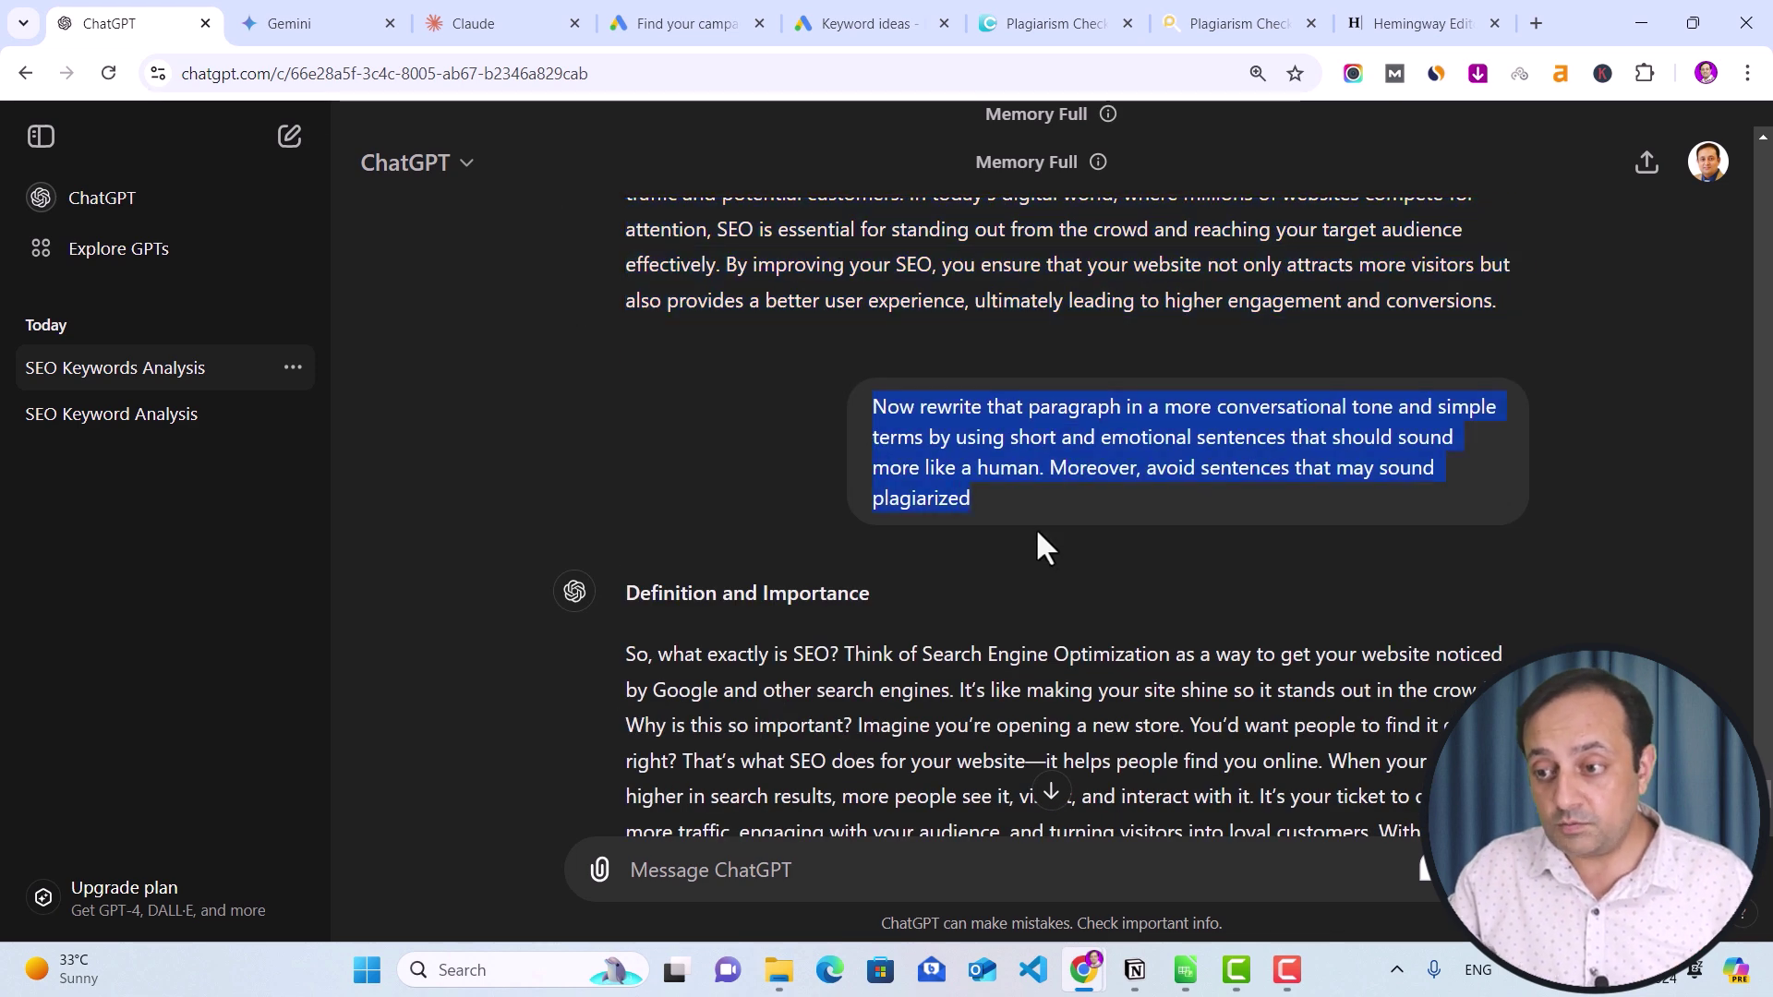
scroll(1040, 508, "down", 2)
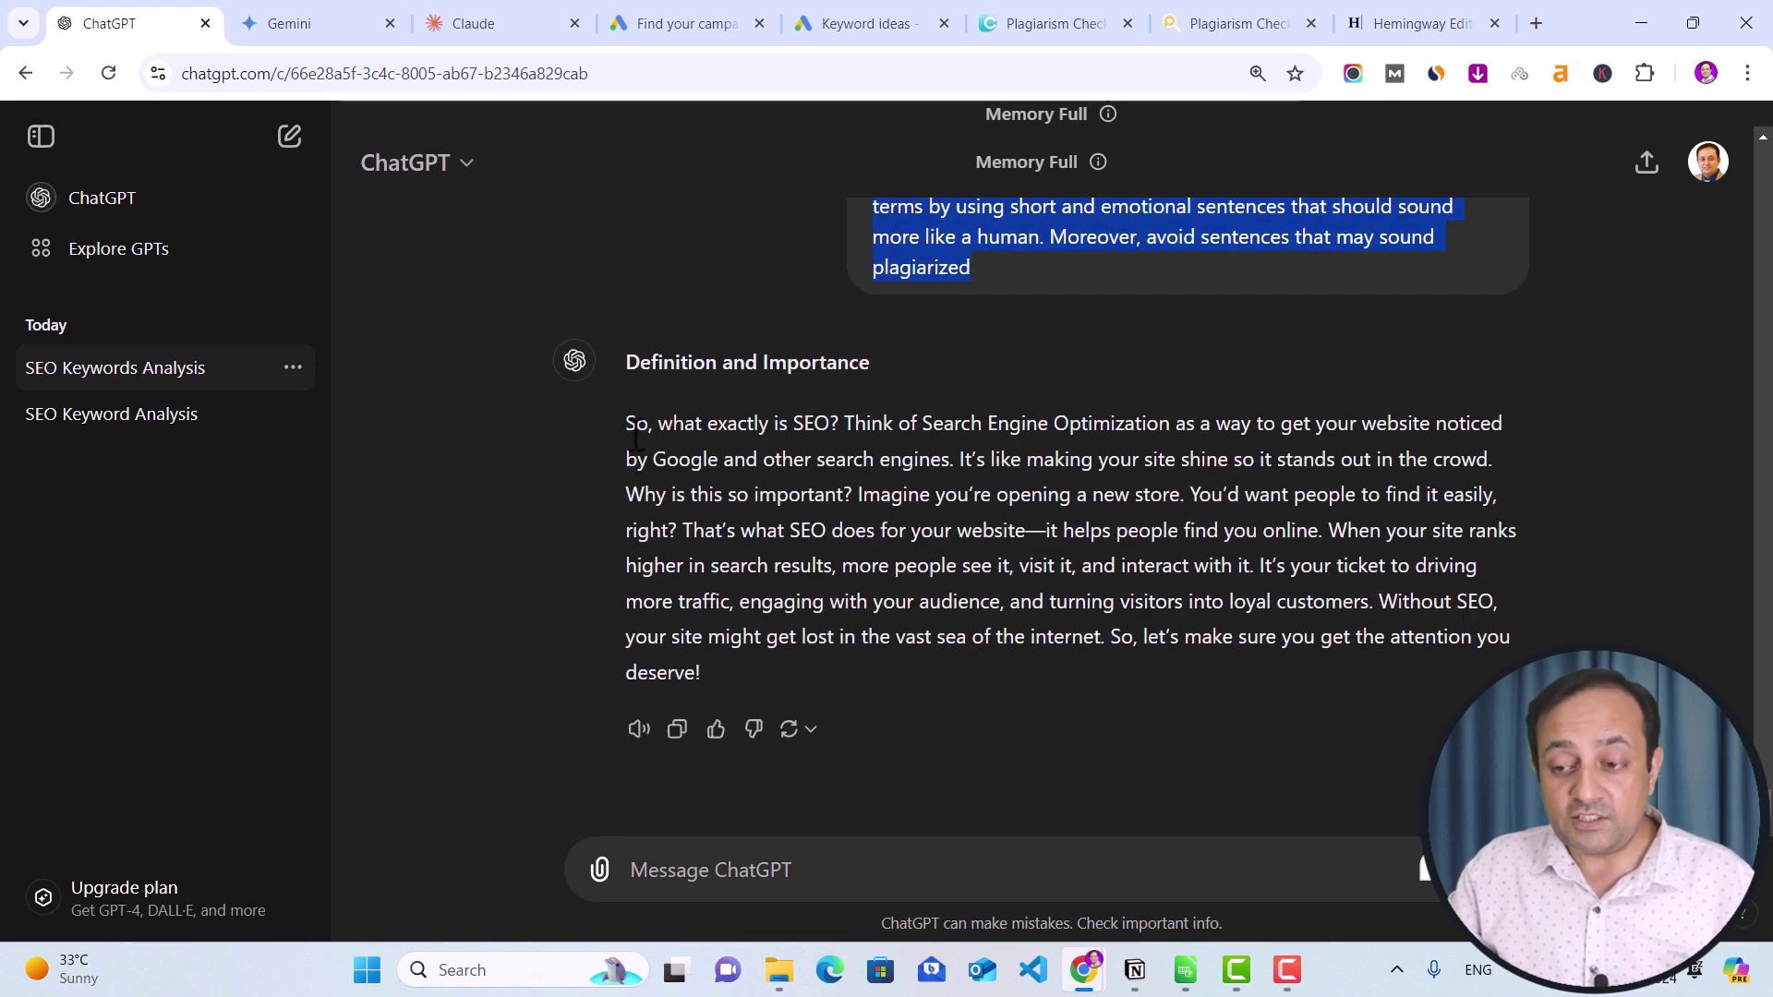
left_click(632, 428)
left_click_drag(631, 428, 709, 663)
key("ctrl+c")
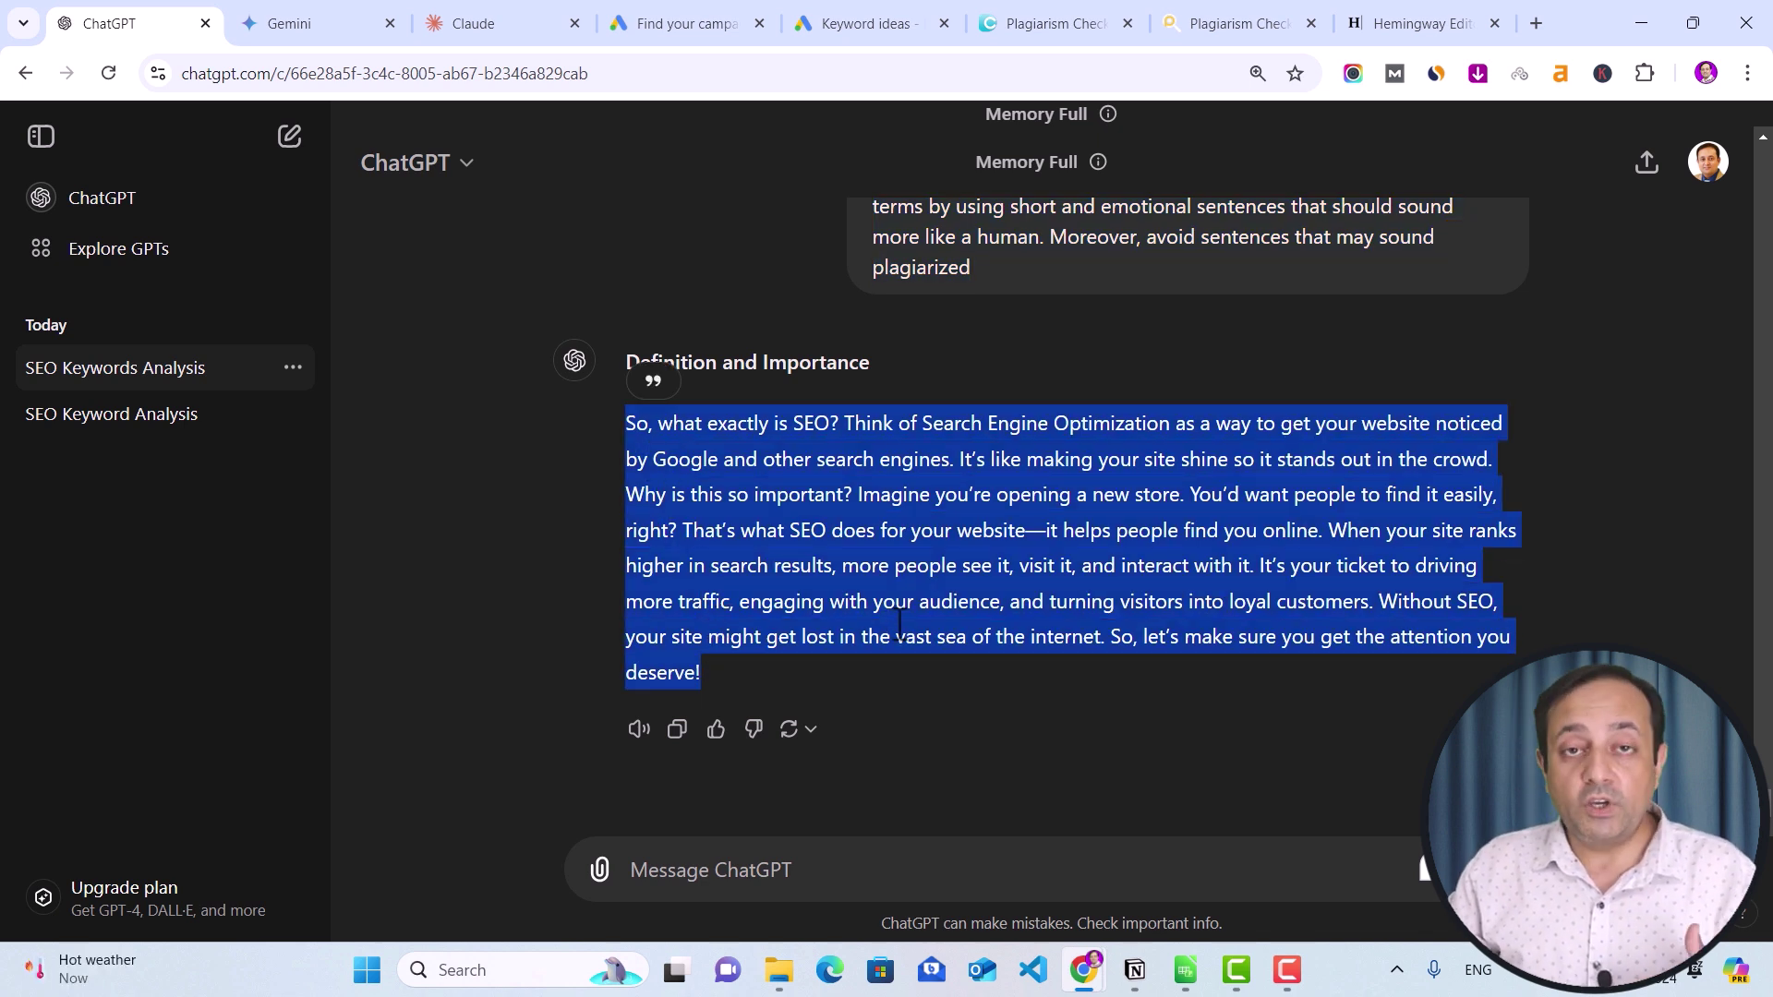
Revisit the Dupli Checker and plagiarismdetector.net results and Hemingway Editor, ending on the rewritten paragraph in ChatGPT
left_click(1052, 28)
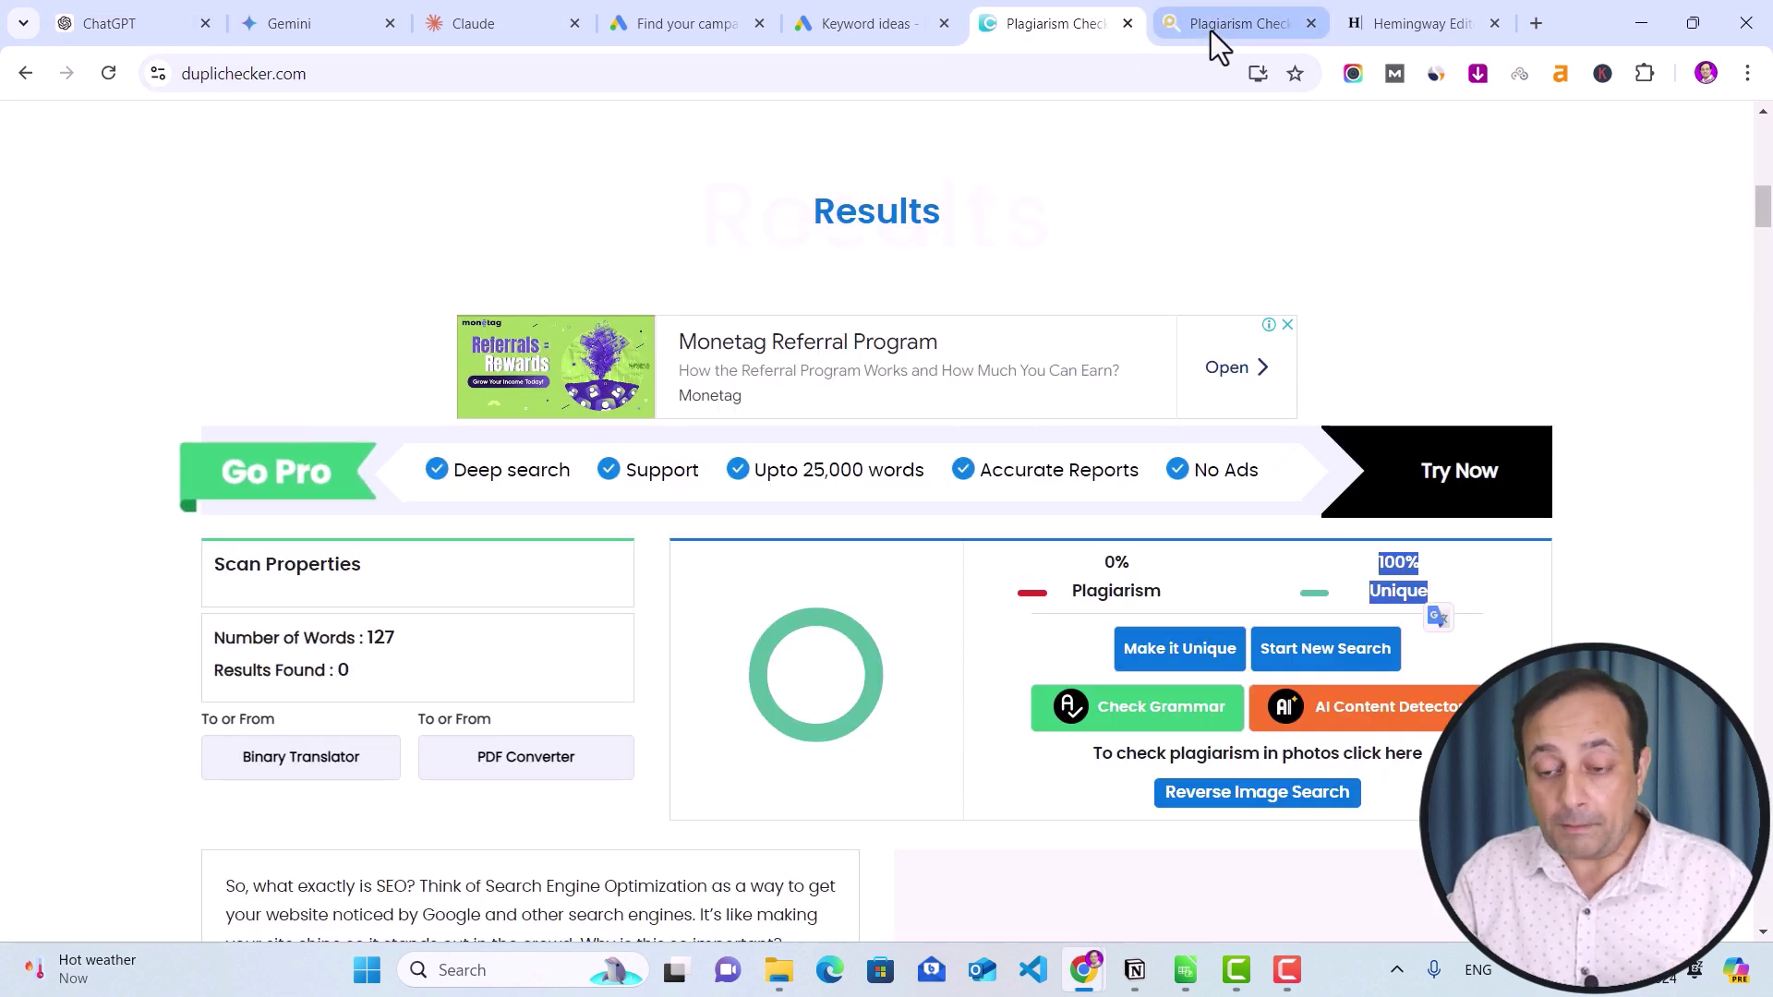
mouse_move(1211, 31)
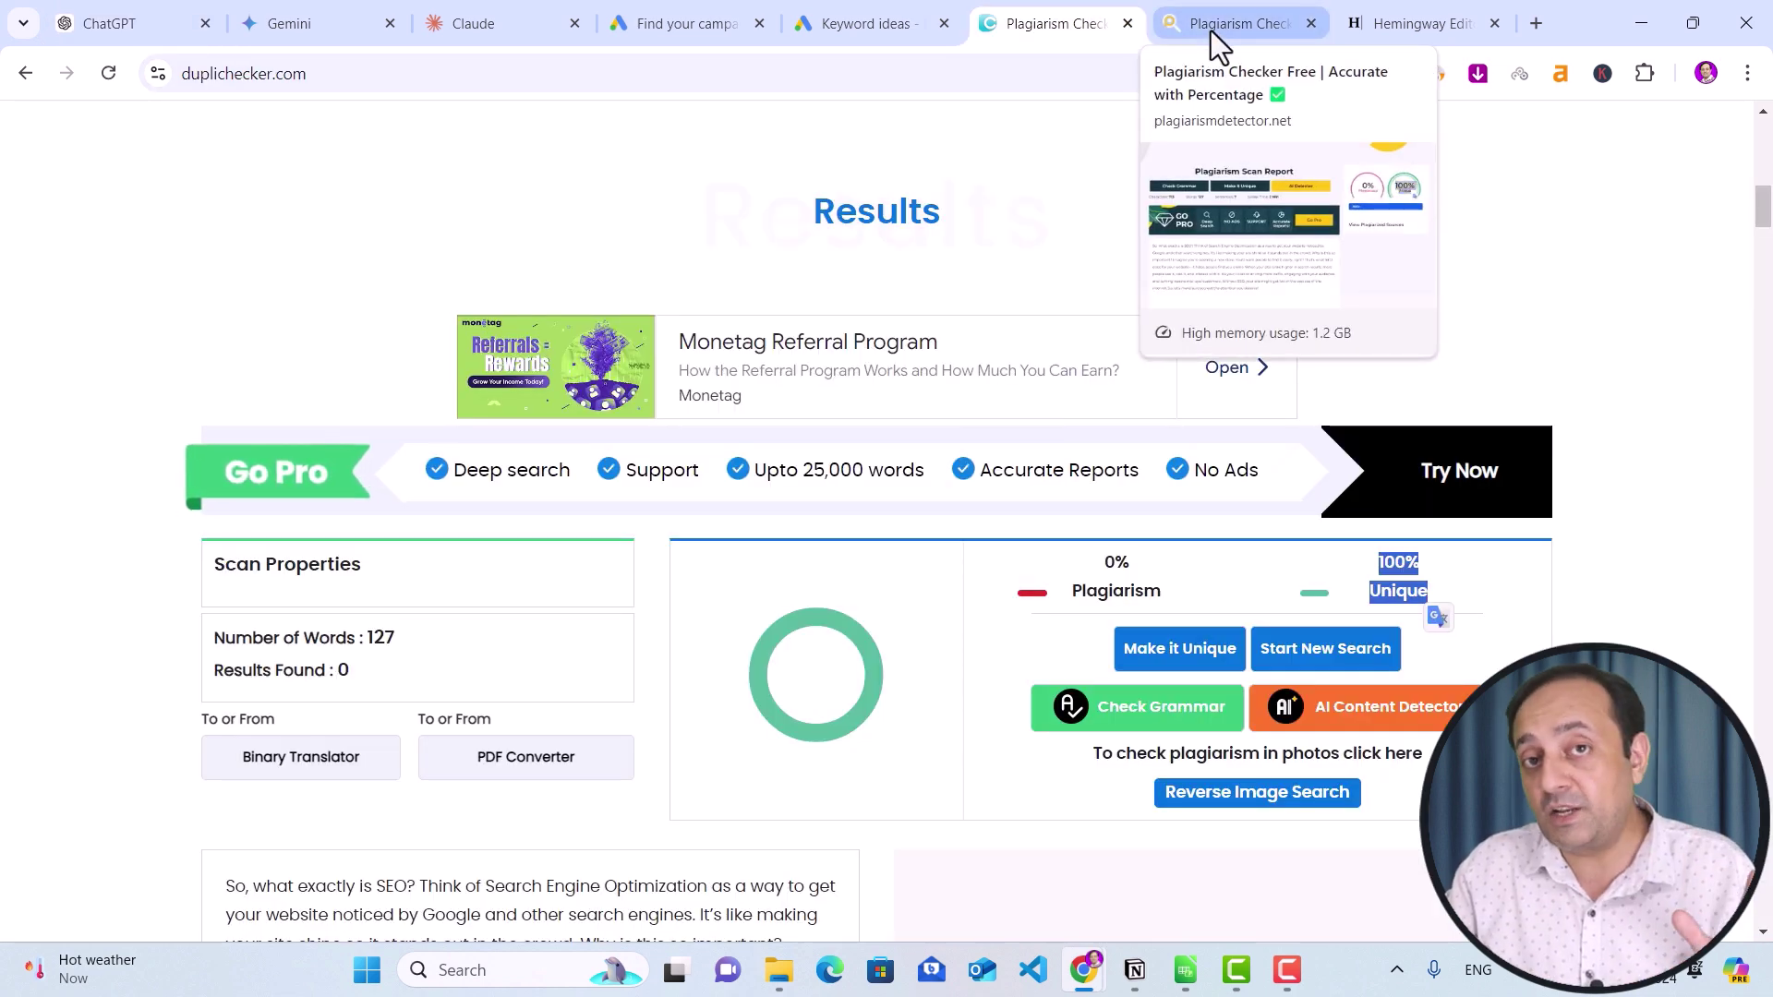
left_click(1228, 30)
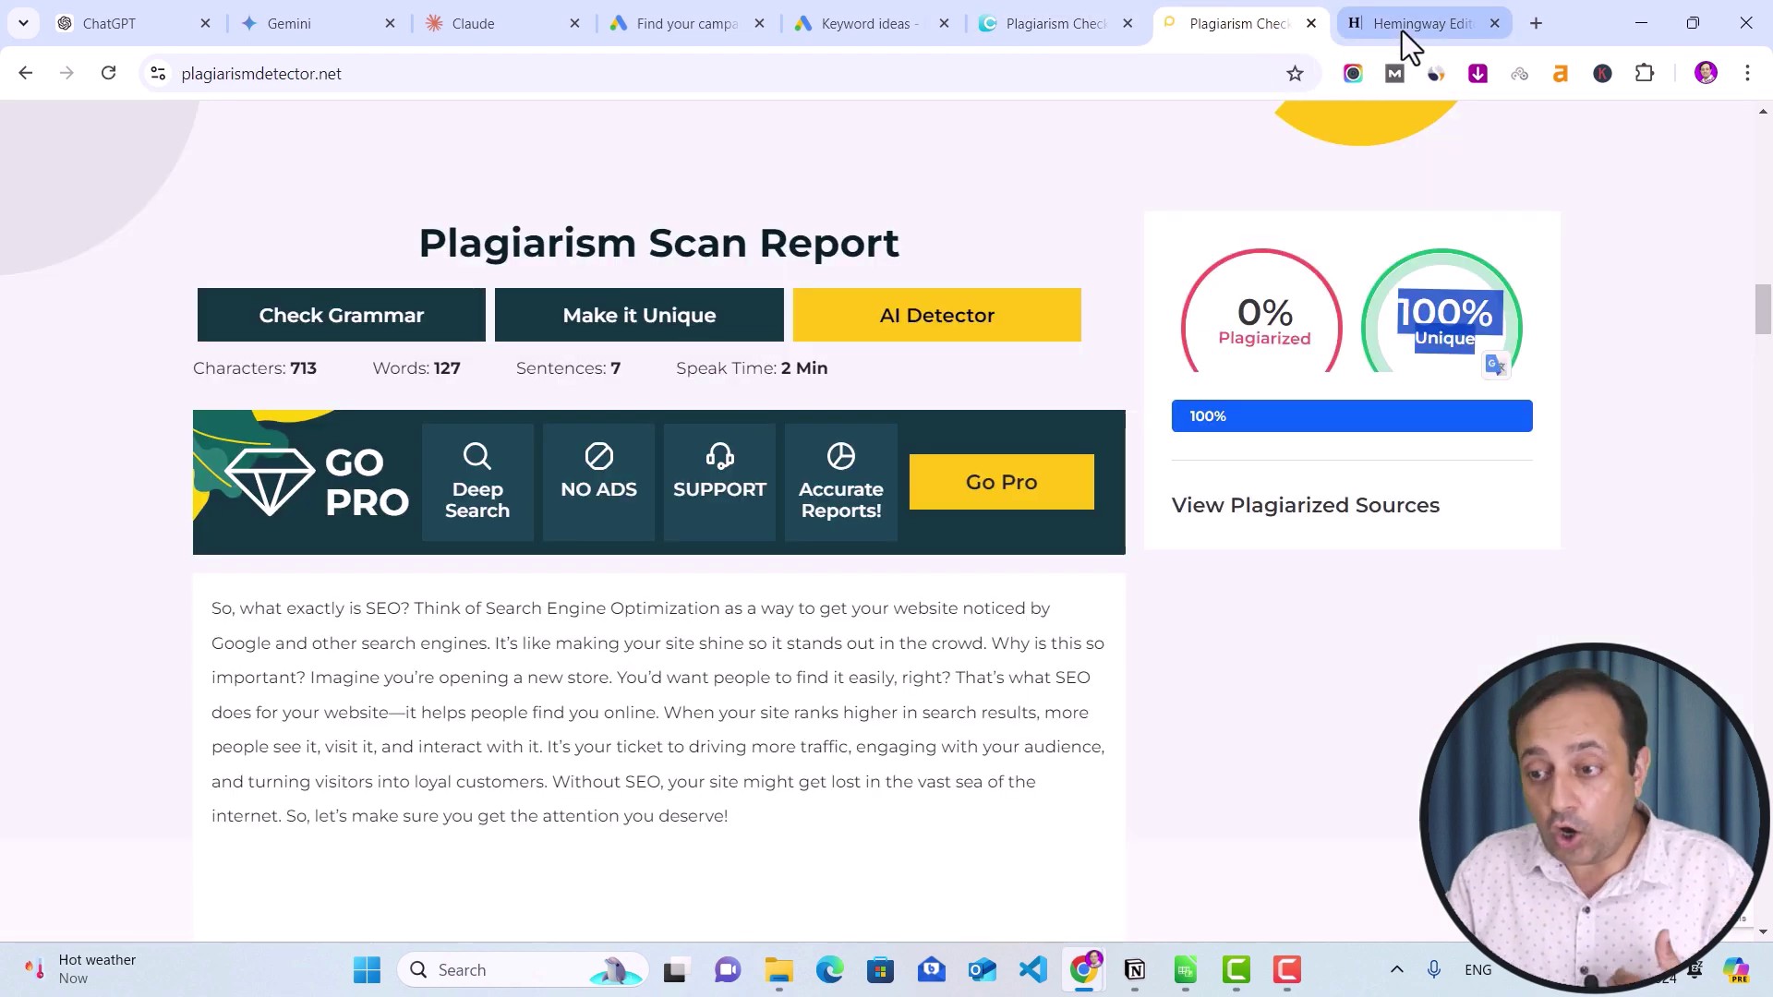
left_click(1402, 31)
left_click(150, 28)
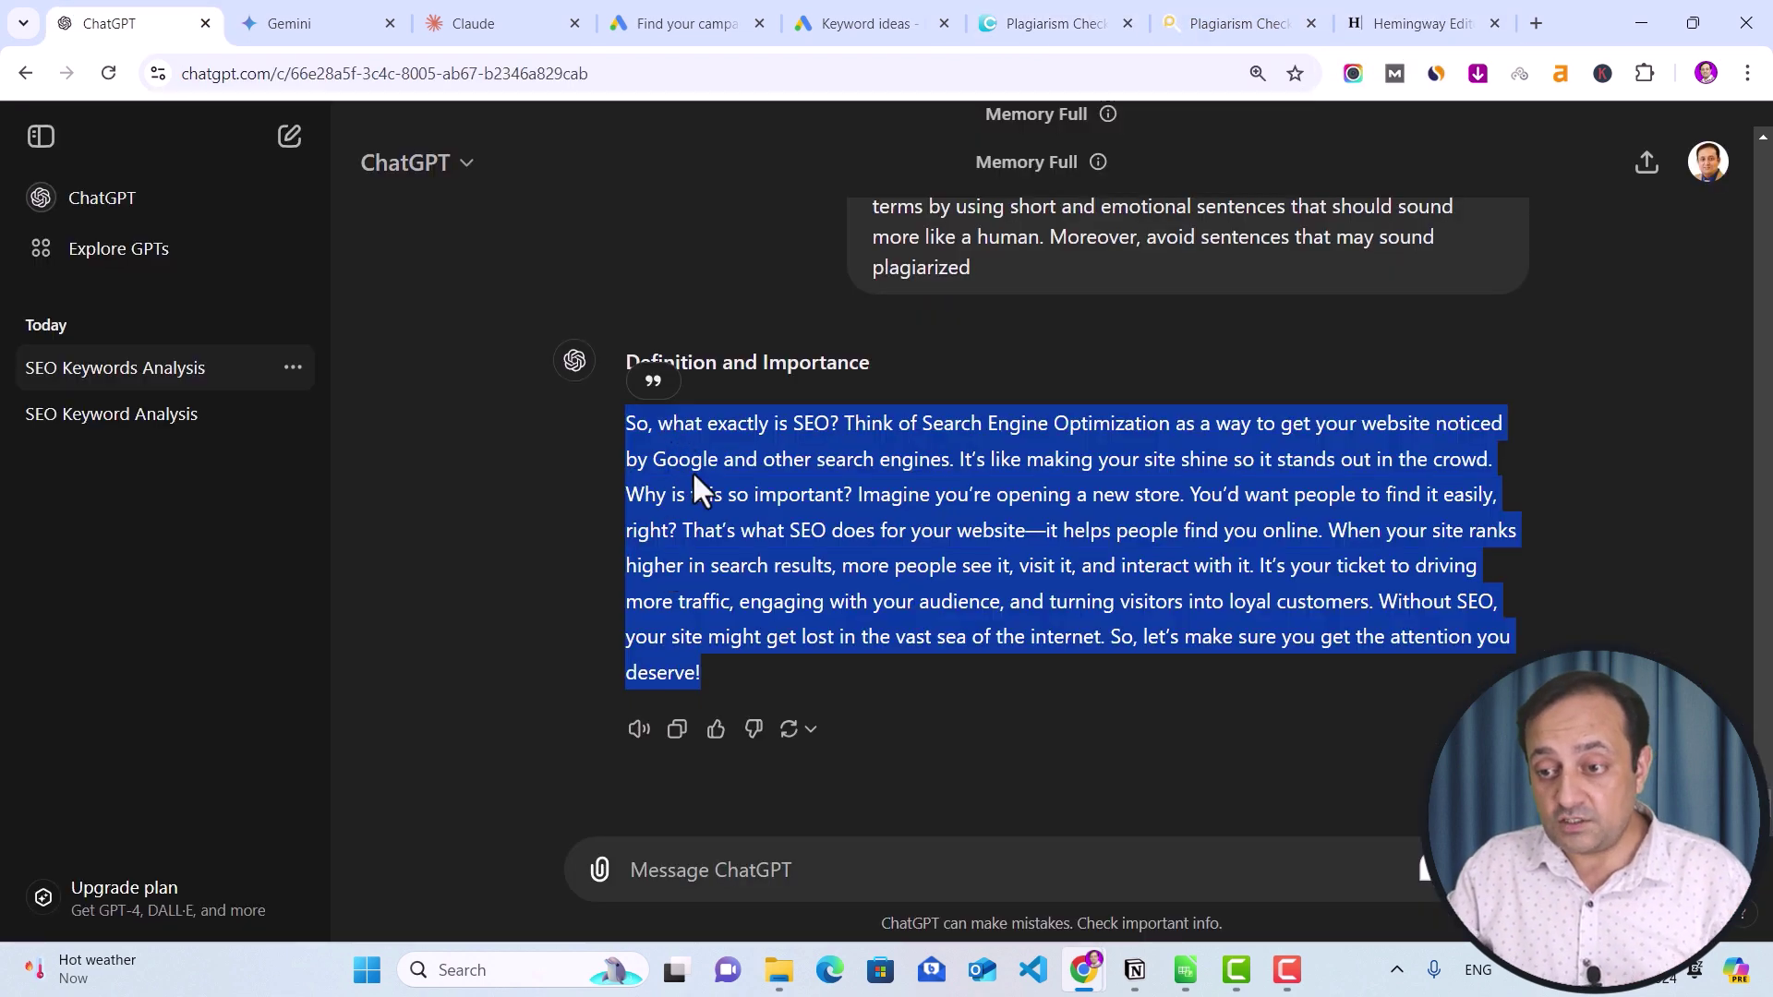
Replace the Hemingway Editor text with the rewritten paragraph and highlight its readability grade and hard-to-read sentence counts
key("ctrl+9")
key("ctrl+a")
key("ctrl+v")
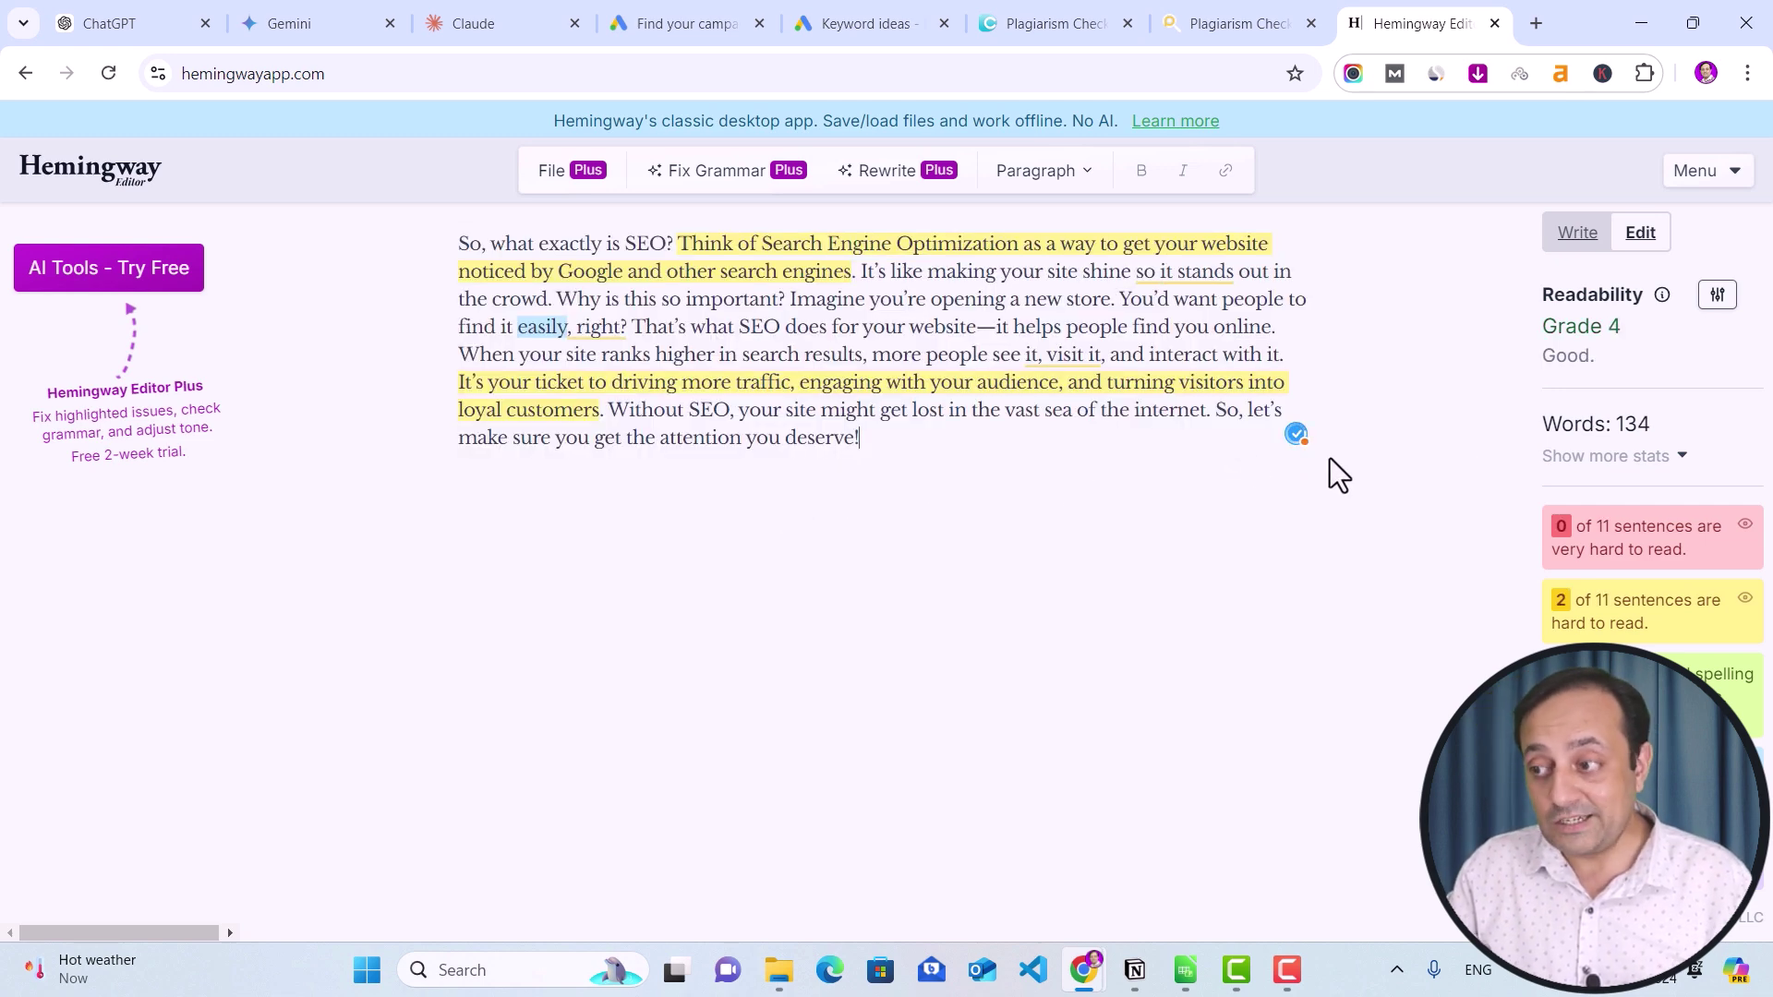
left_click_drag(1537, 327, 1668, 336)
left_click(1666, 334)
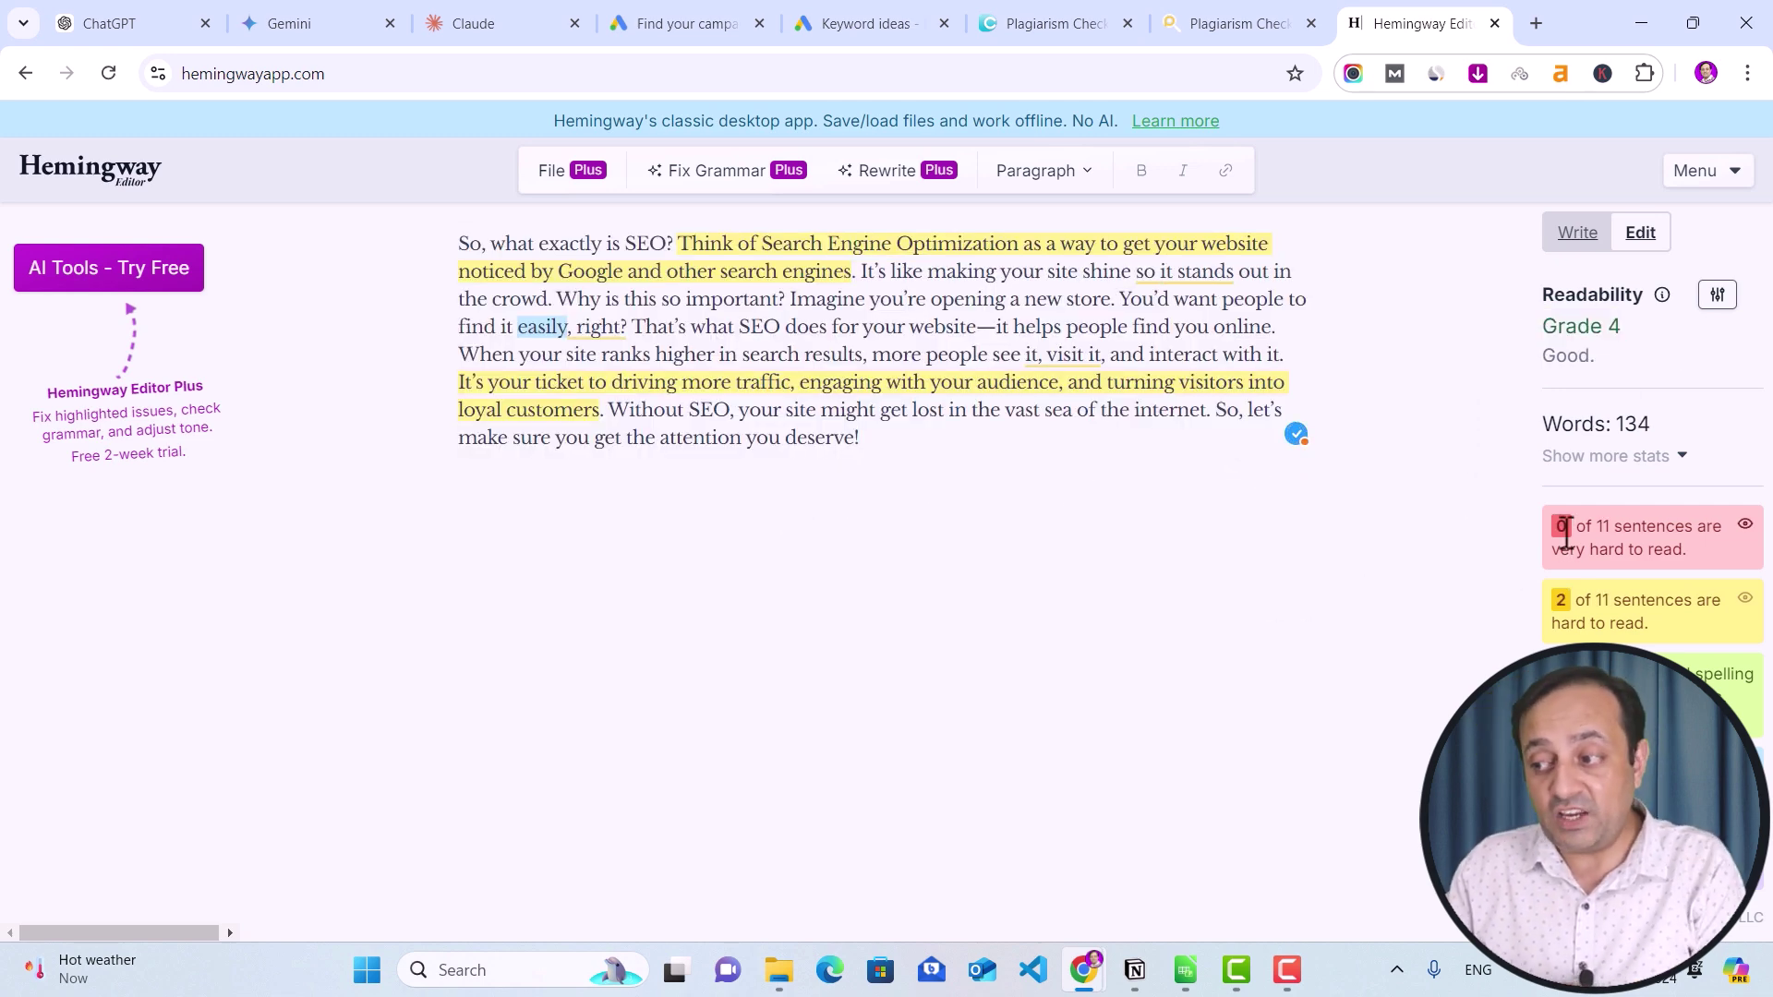
left_click_drag(1667, 535, 1555, 526)
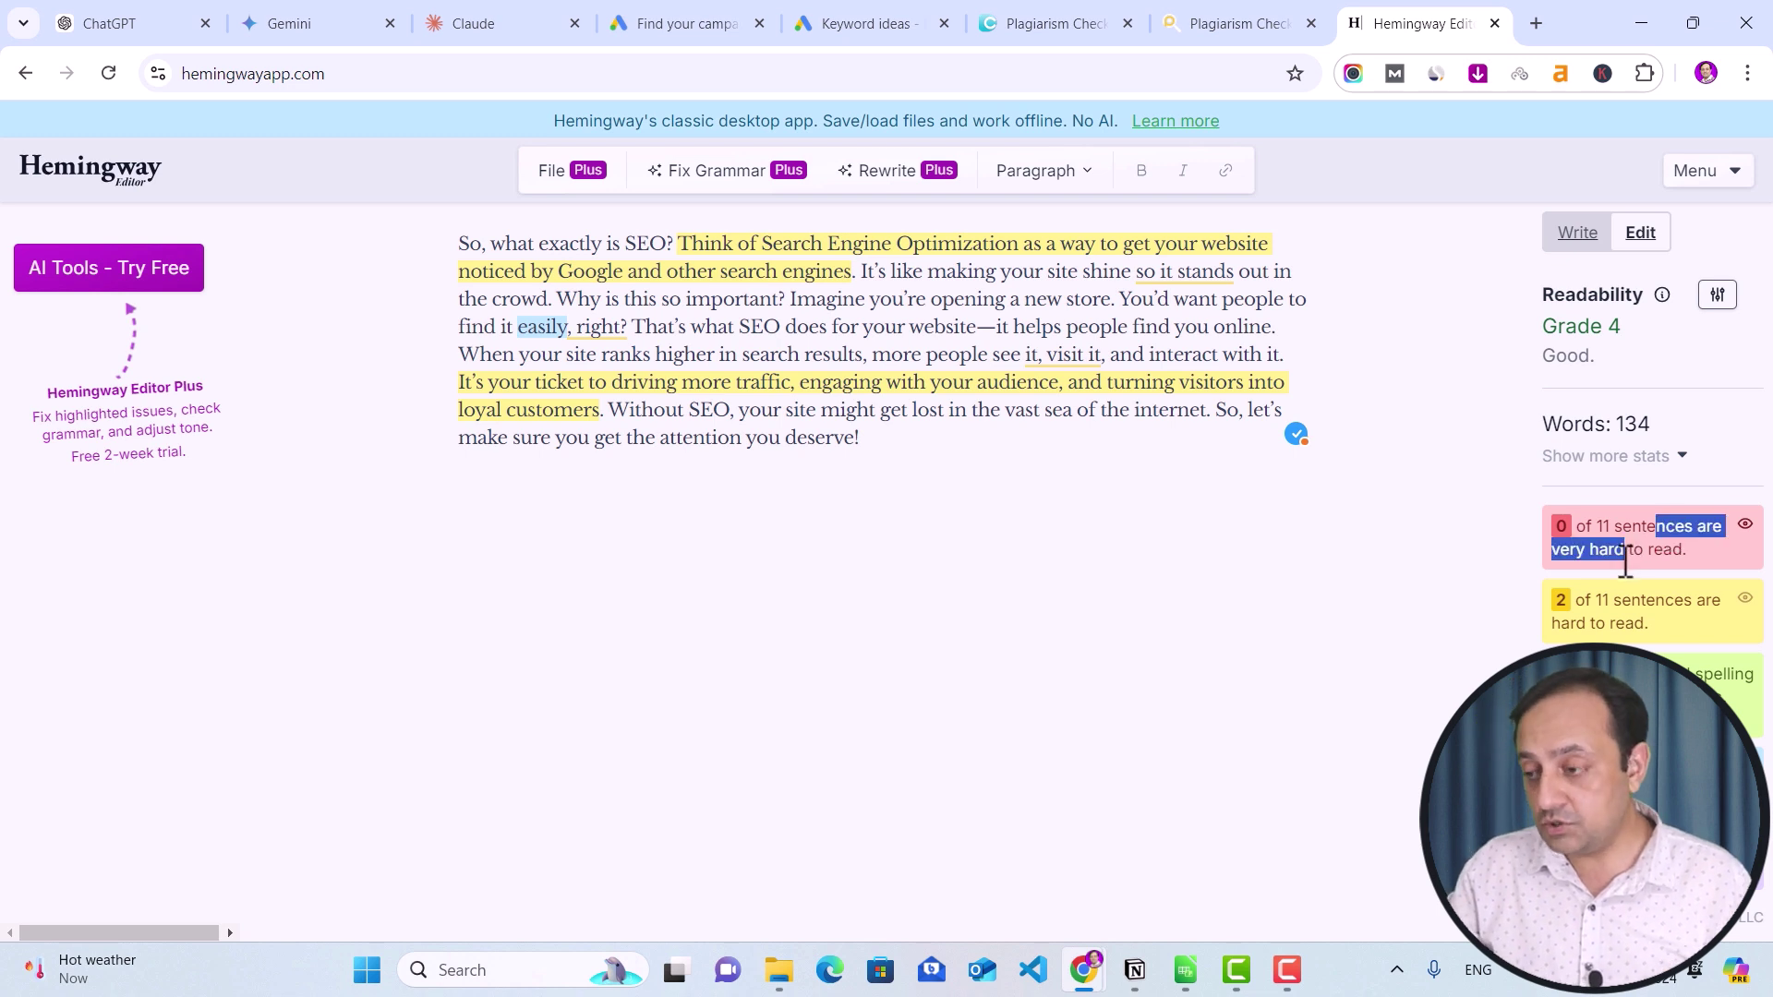
left_click_drag(1650, 624, 1553, 601)
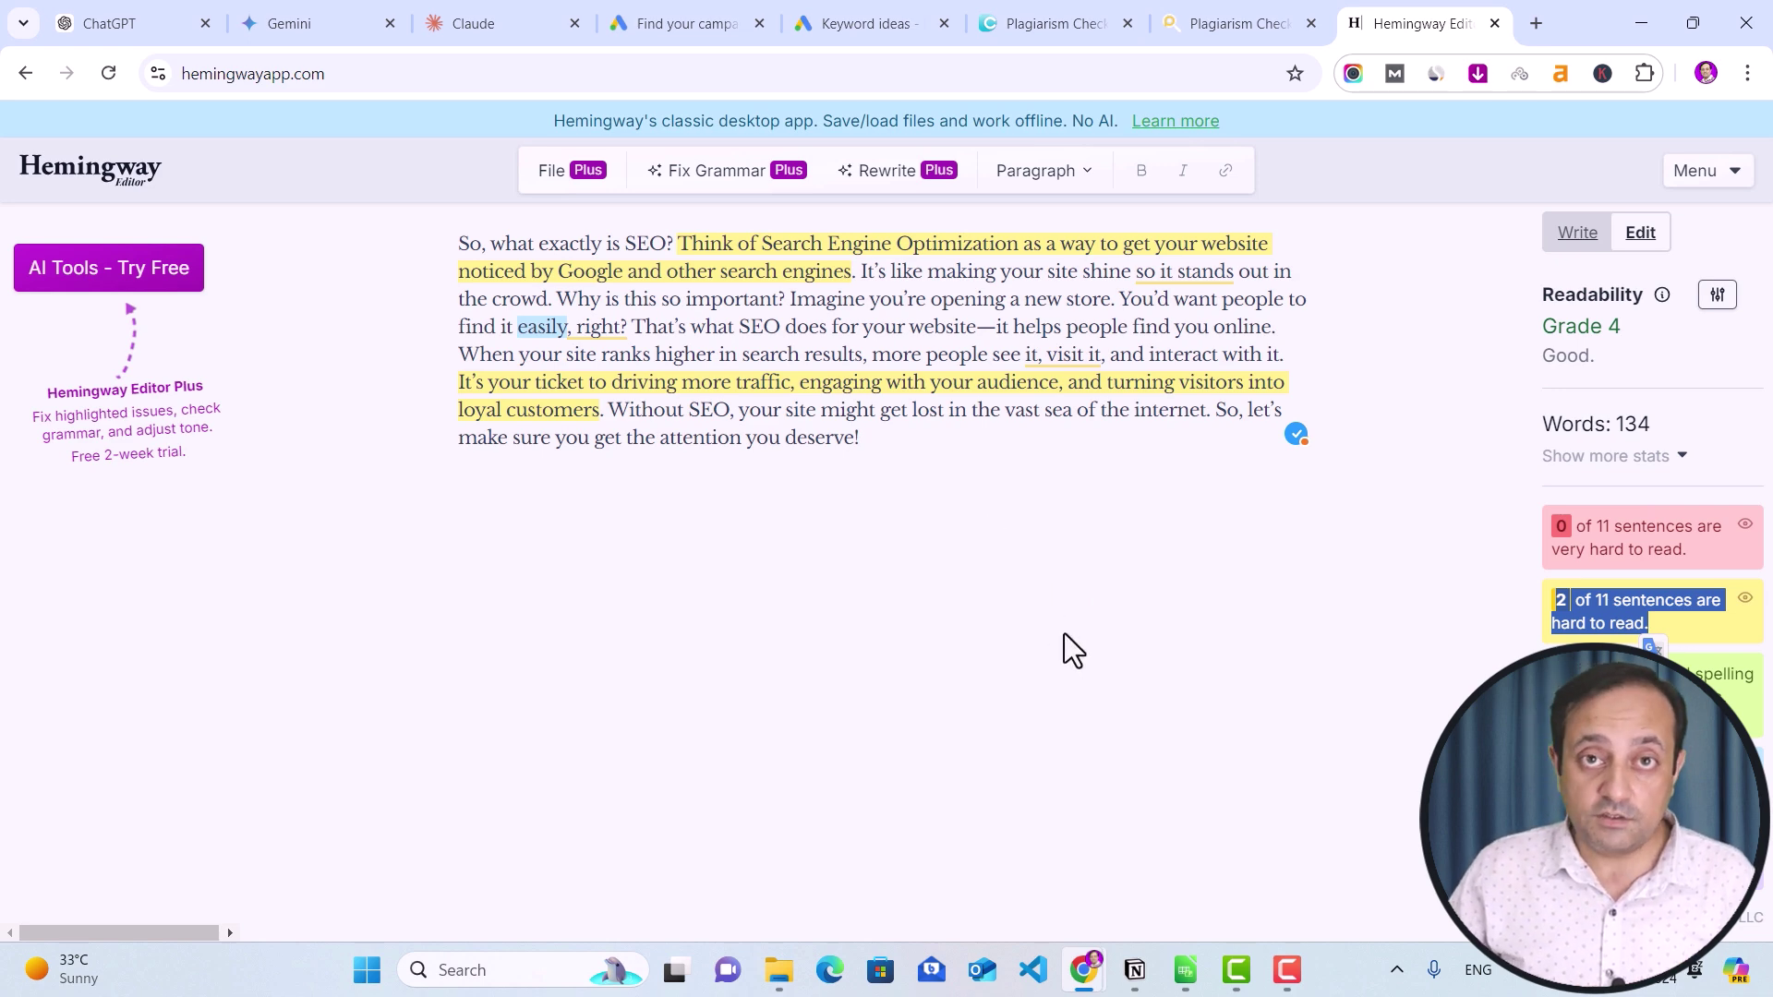
left_click(1086, 667)
Switch to the Notion outline and highlight the item "Experiment with Formatting and Personalization for Originality"
left_click(1135, 969)
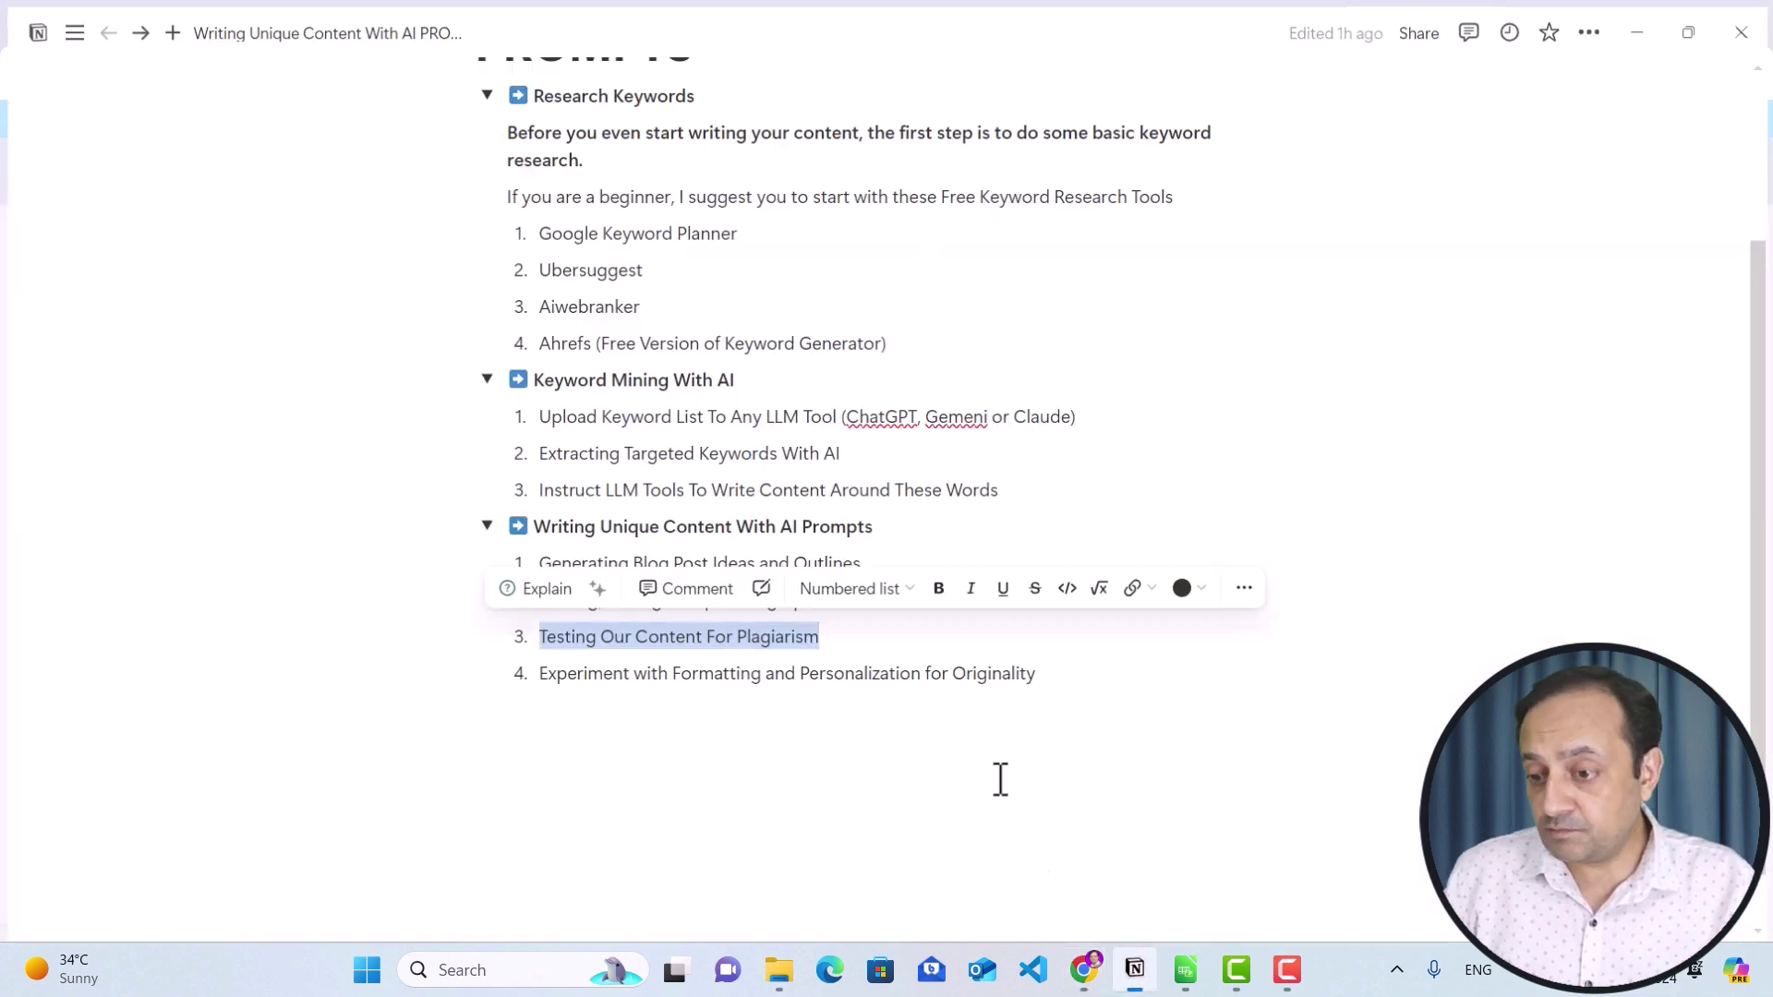
left_click_drag(553, 674, 1041, 673)
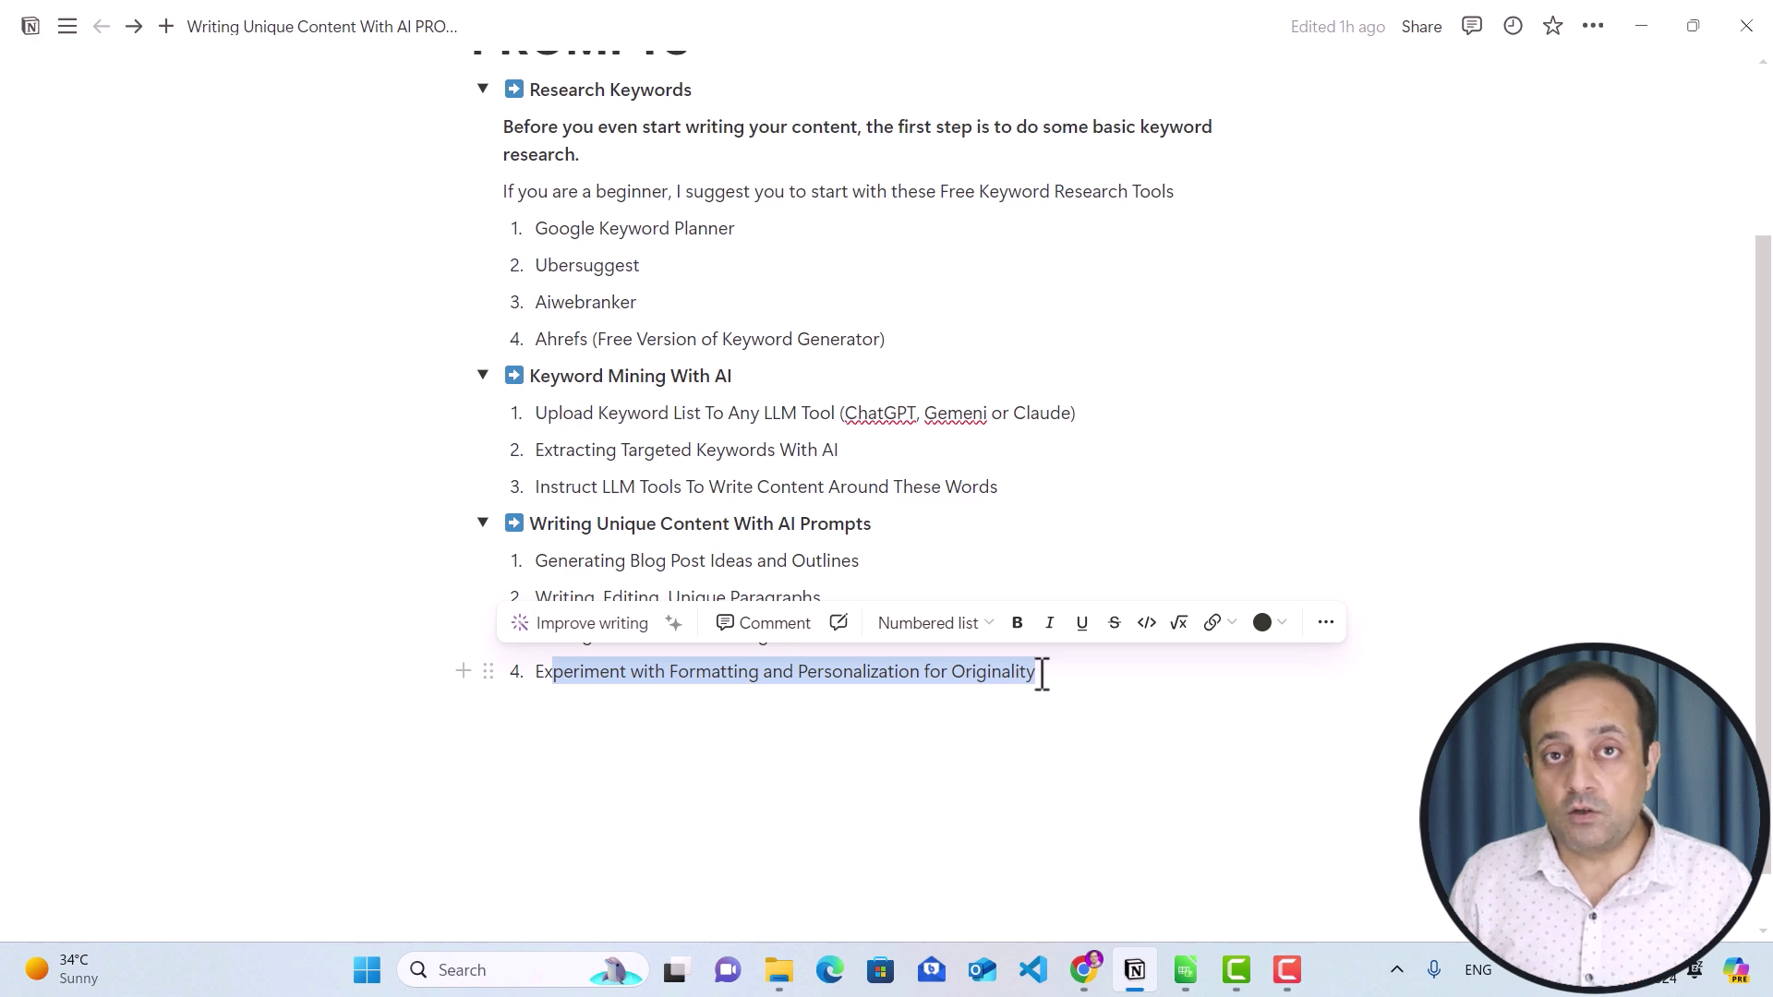
Return to ChatGPT, submit "Rewrite this paragraph as a bulleted list with 3 actionable steps." and highlight the generated list
left_click(1083, 970)
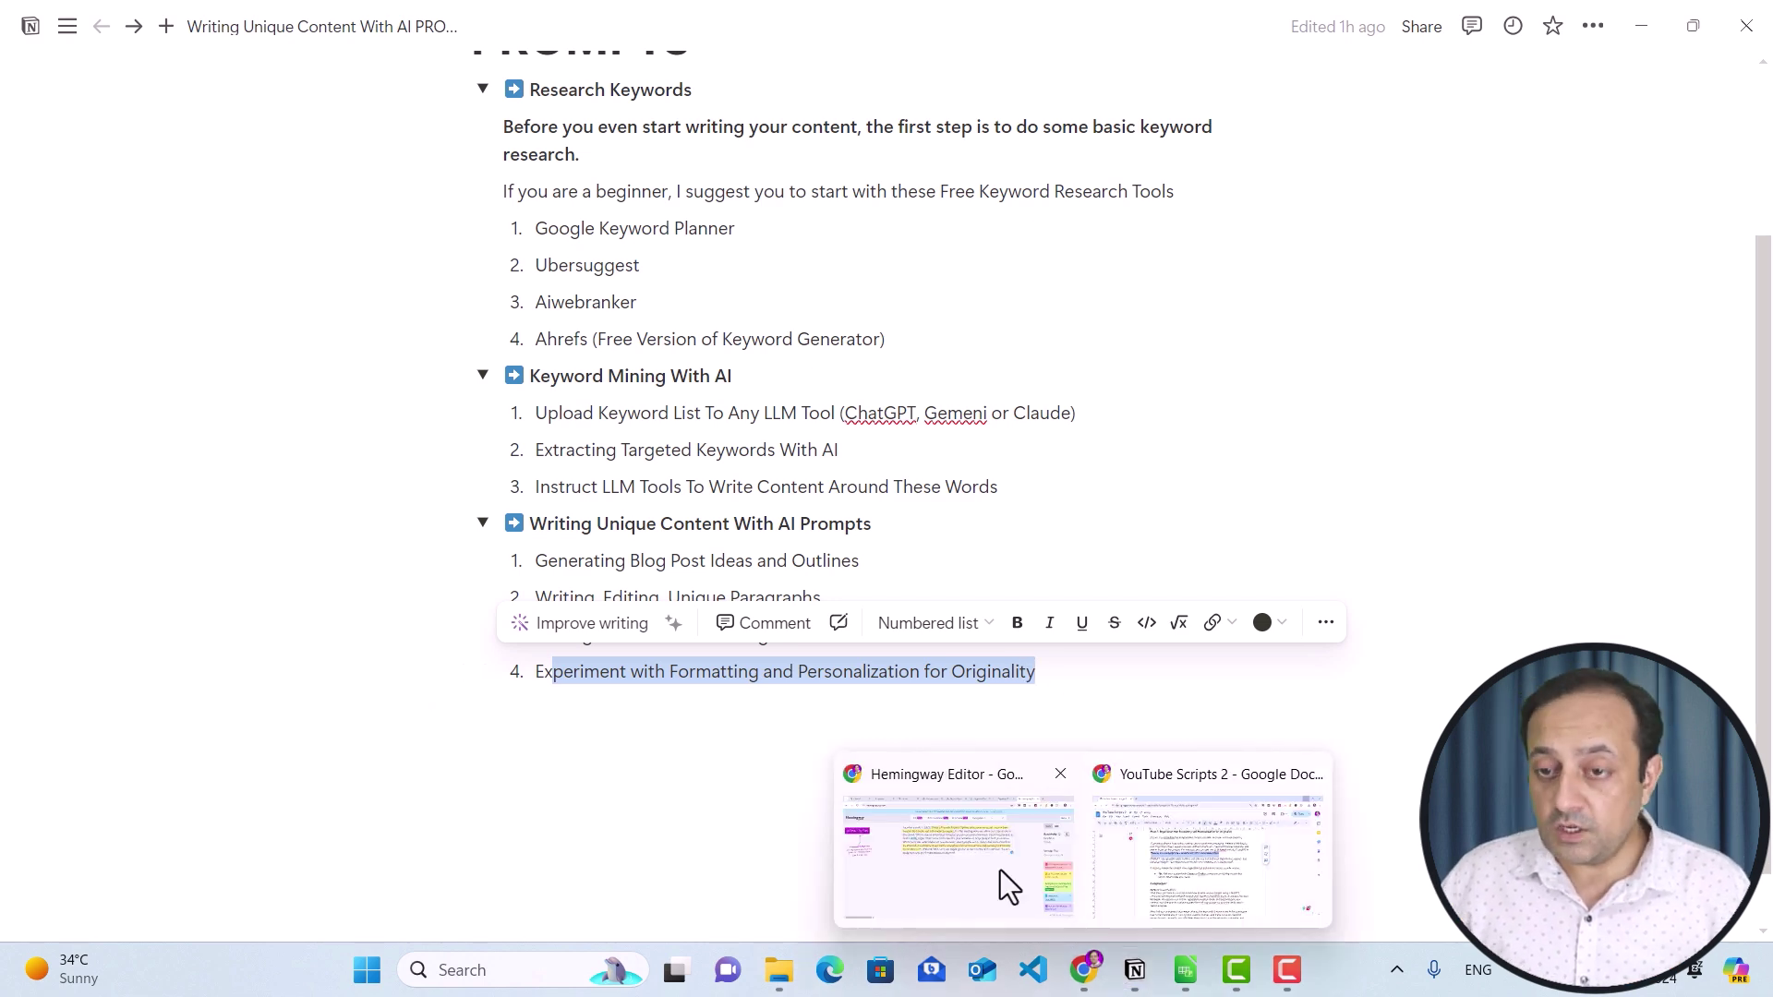
left_click(1000, 869)
left_click(135, 30)
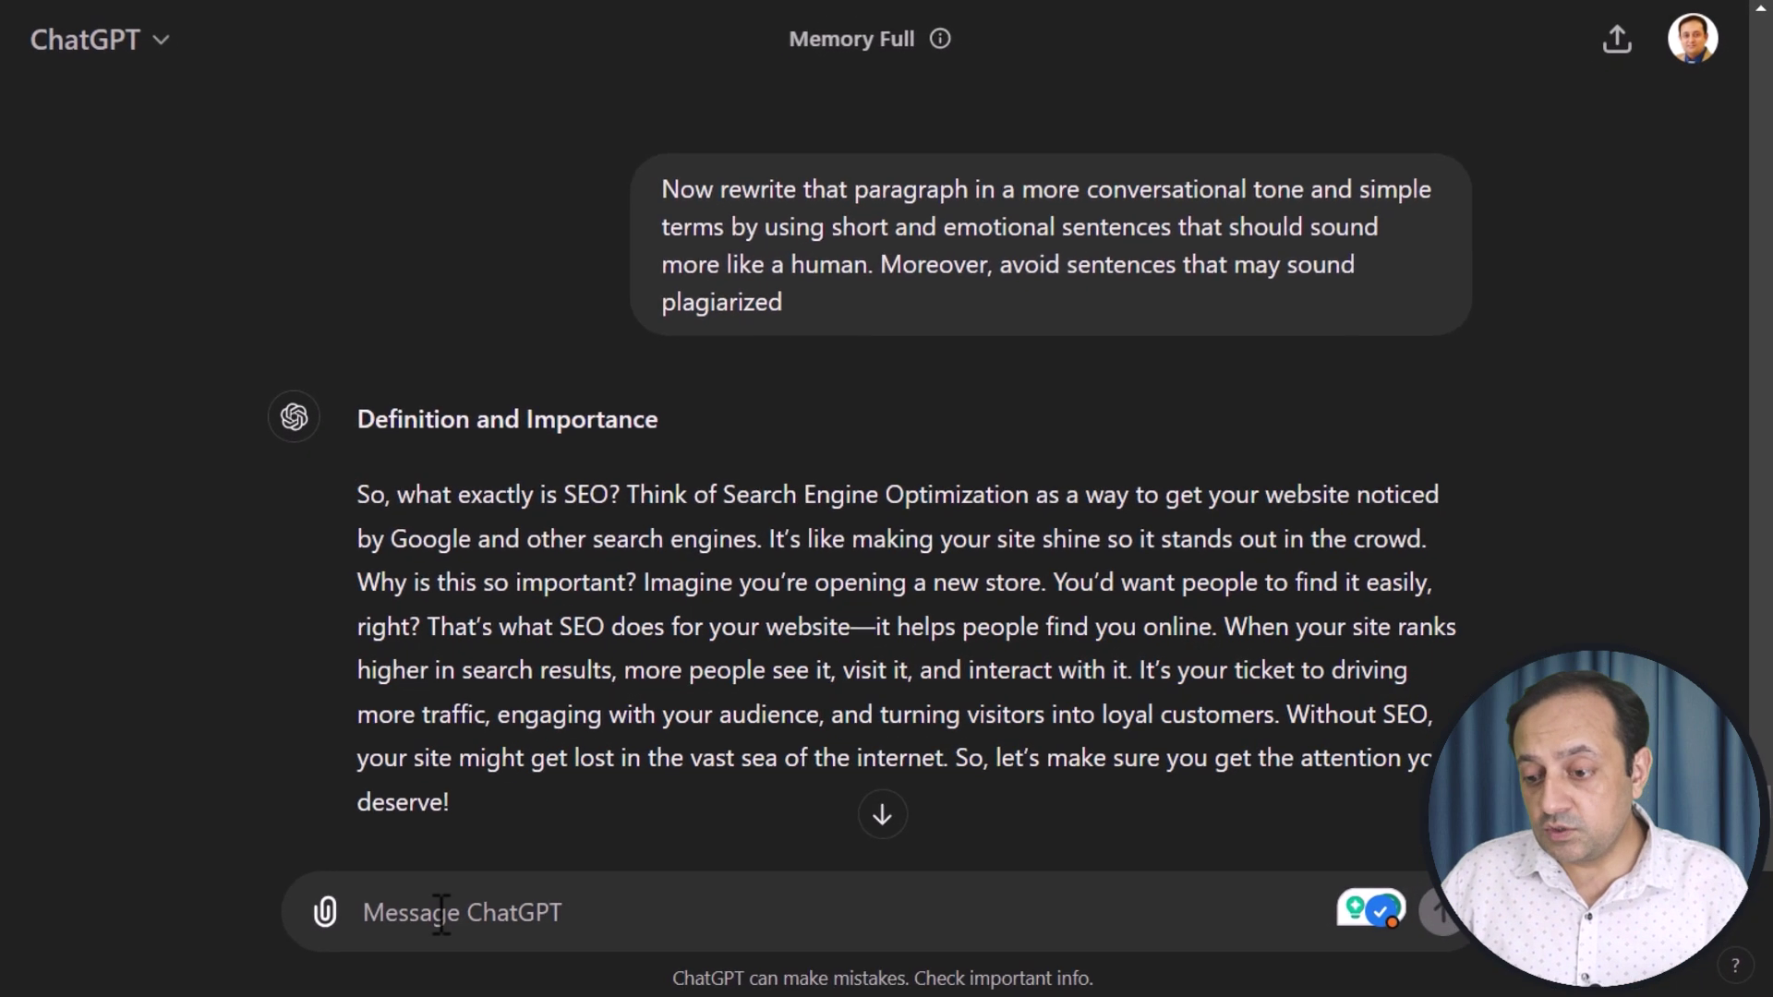
type("Rewrite this paragraph as a bulleted list with 3 actionable steps.")
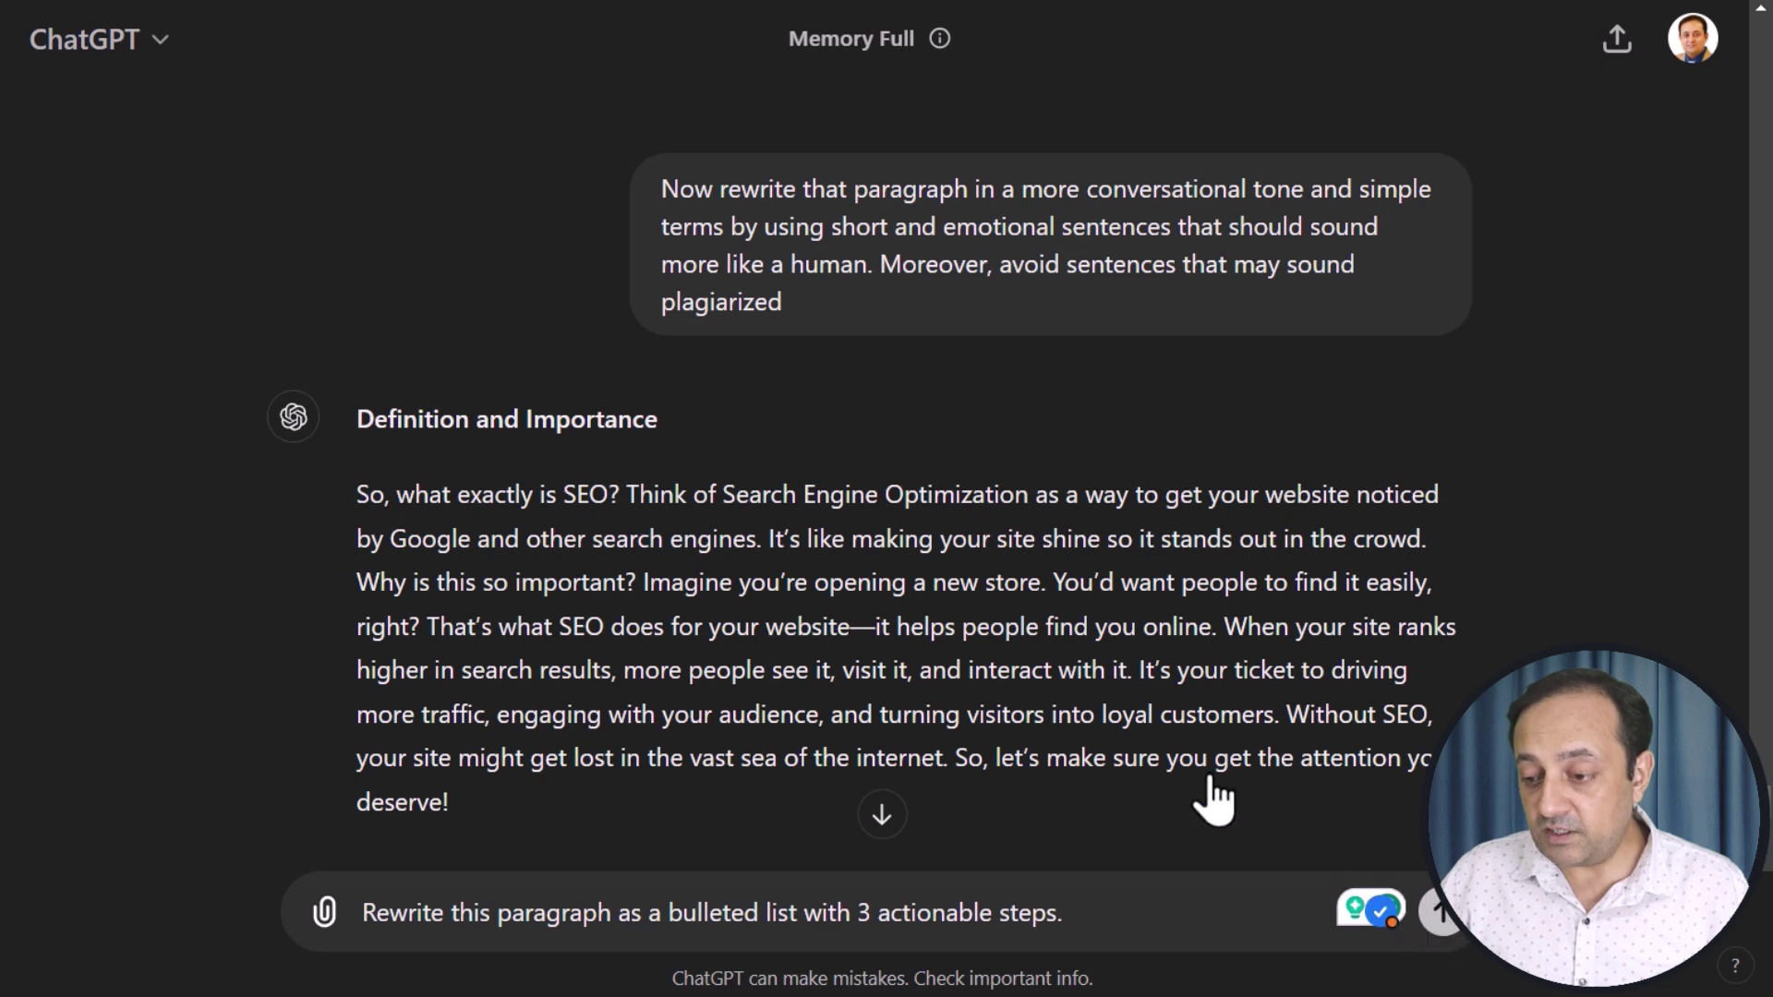
key("Return")
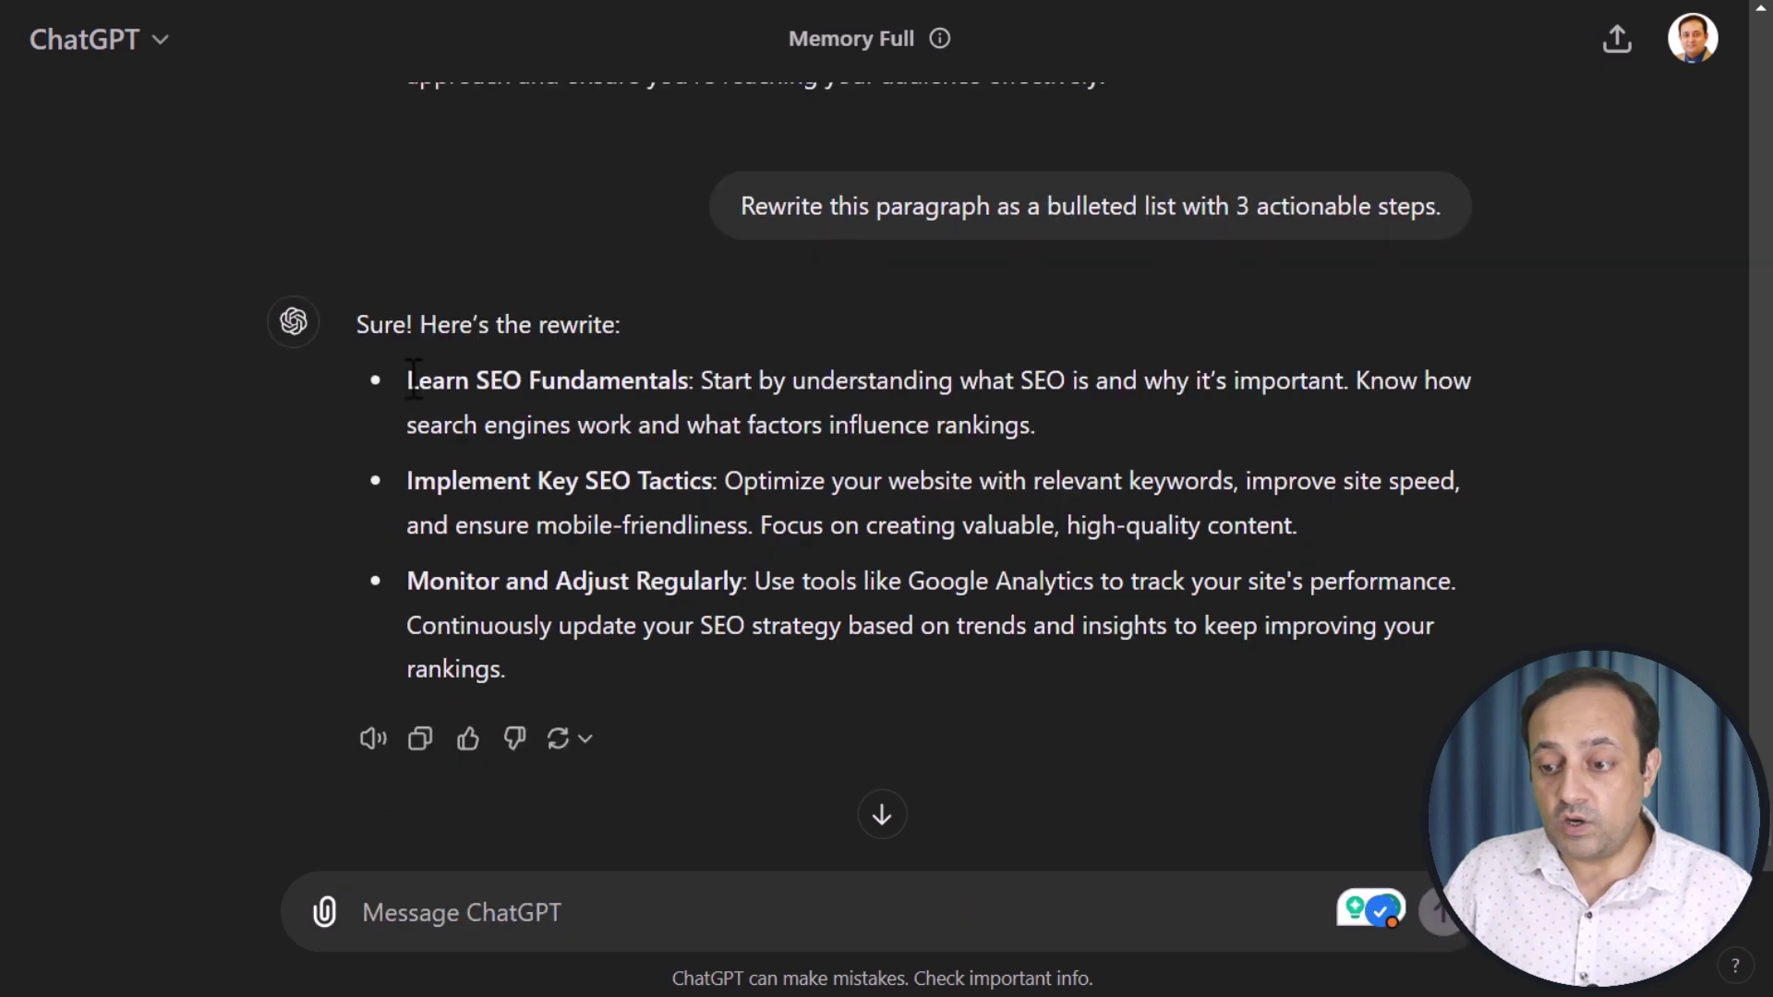
left_click_drag(408, 369, 558, 685)
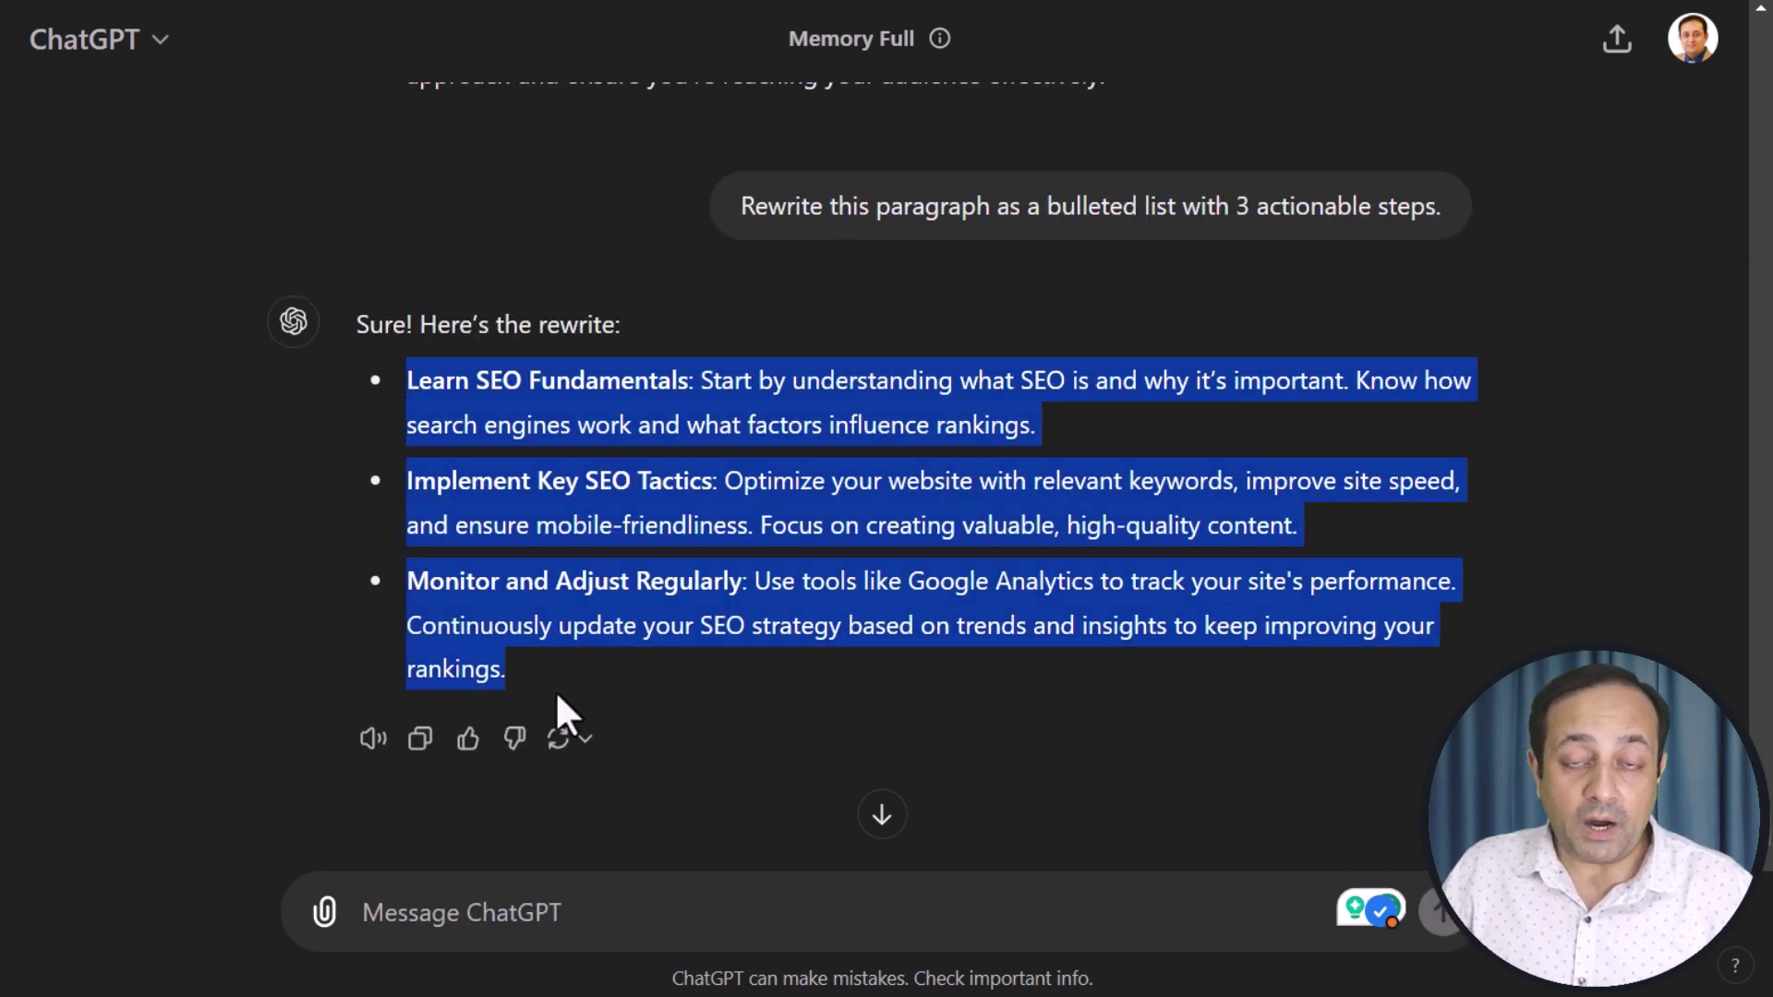